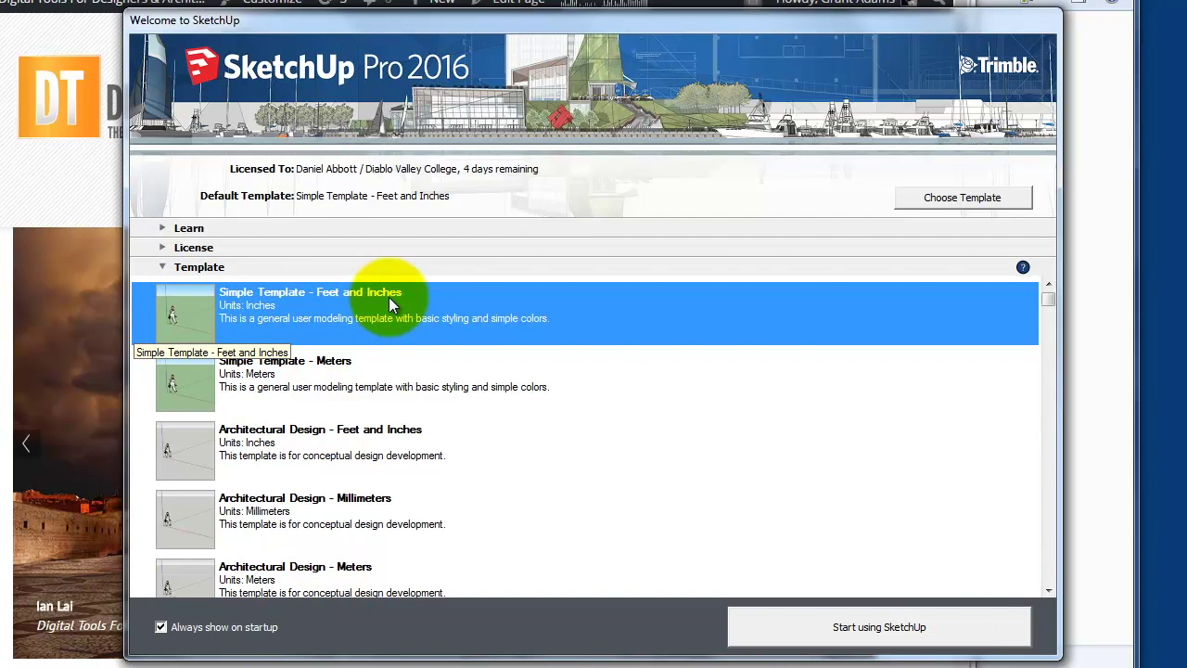
Step: Start a new model from the Architectural Design - Feet and Inches template and dismiss the update notice
{"action": "left_click", "coordinate": [369, 436]}
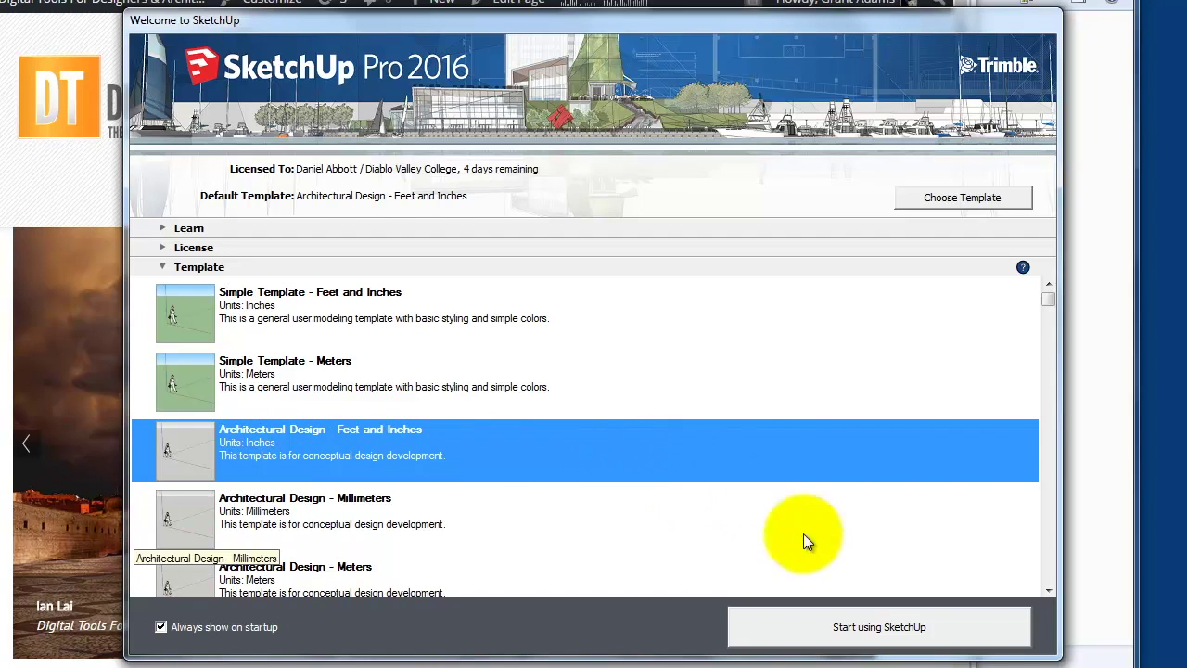
{"action": "left_click", "coordinate": [879, 626]}
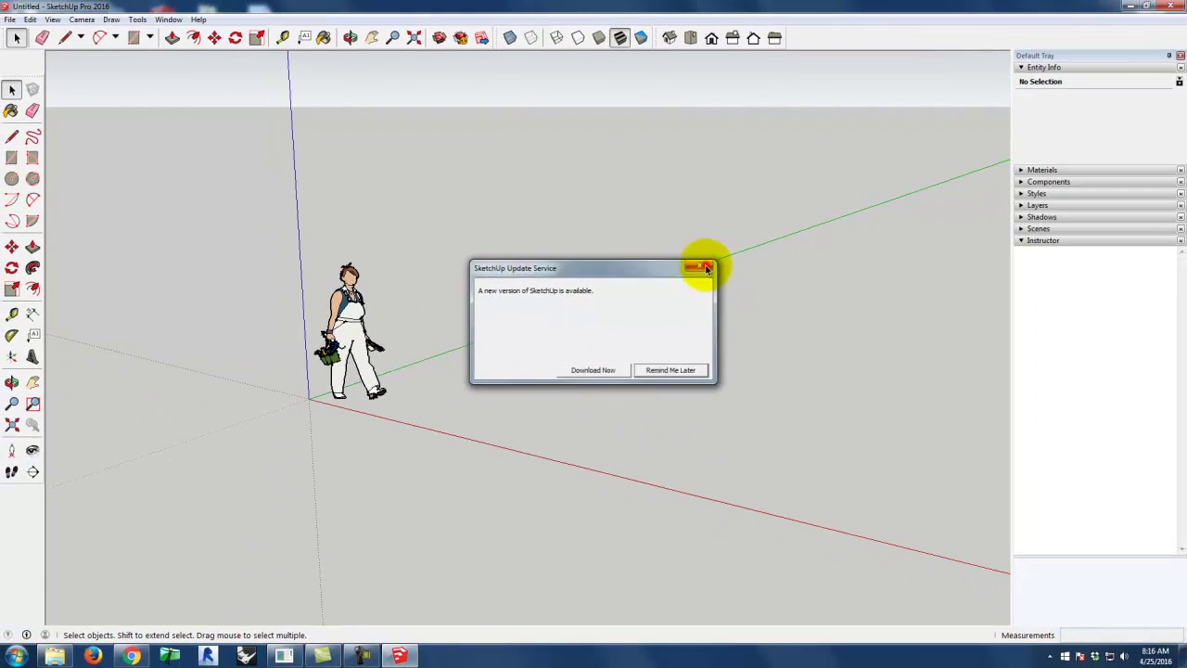
{"action": "left_click", "coordinate": [706, 268]}
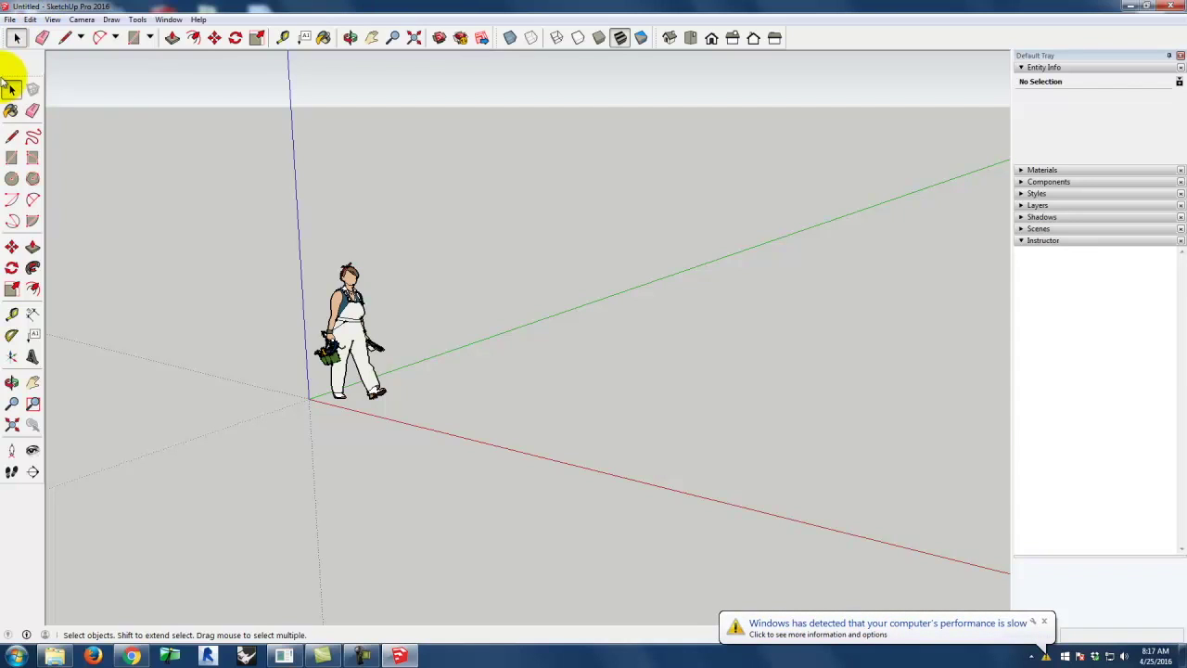
Step: Shift the docked Large Tool Set upward and review which toolbars are enabled
{"action": "left_click_drag", "start_coordinate": [21, 74], "coordinate": [24, 62]}
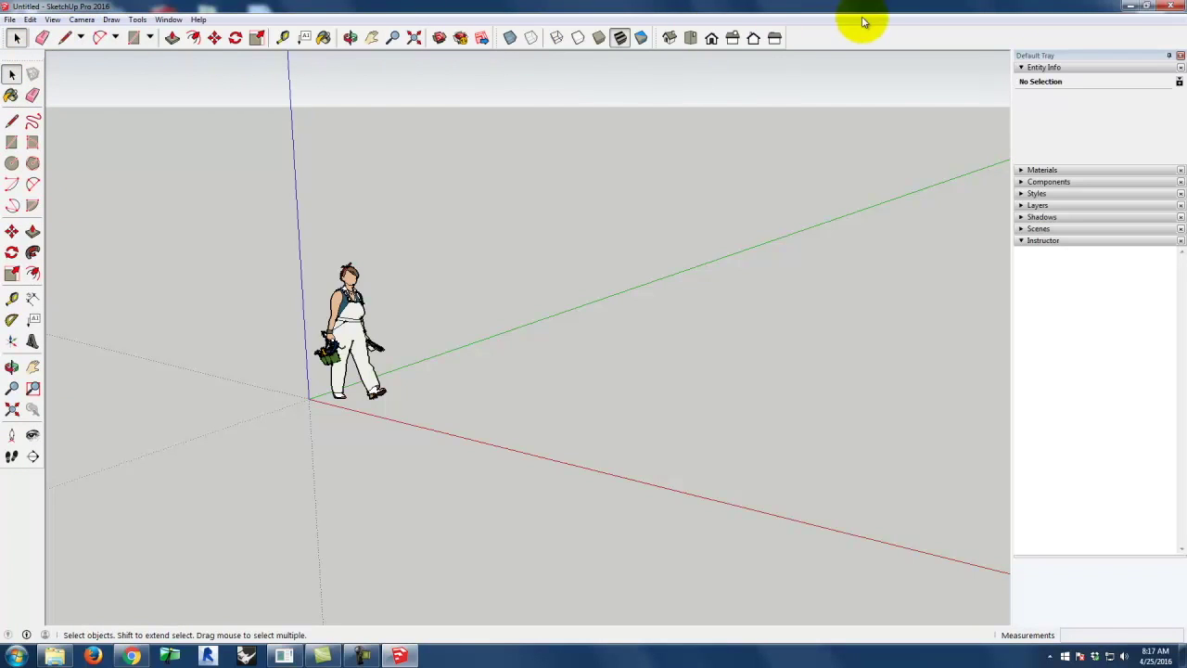
{"action": "left_click", "coordinate": [168, 19]}
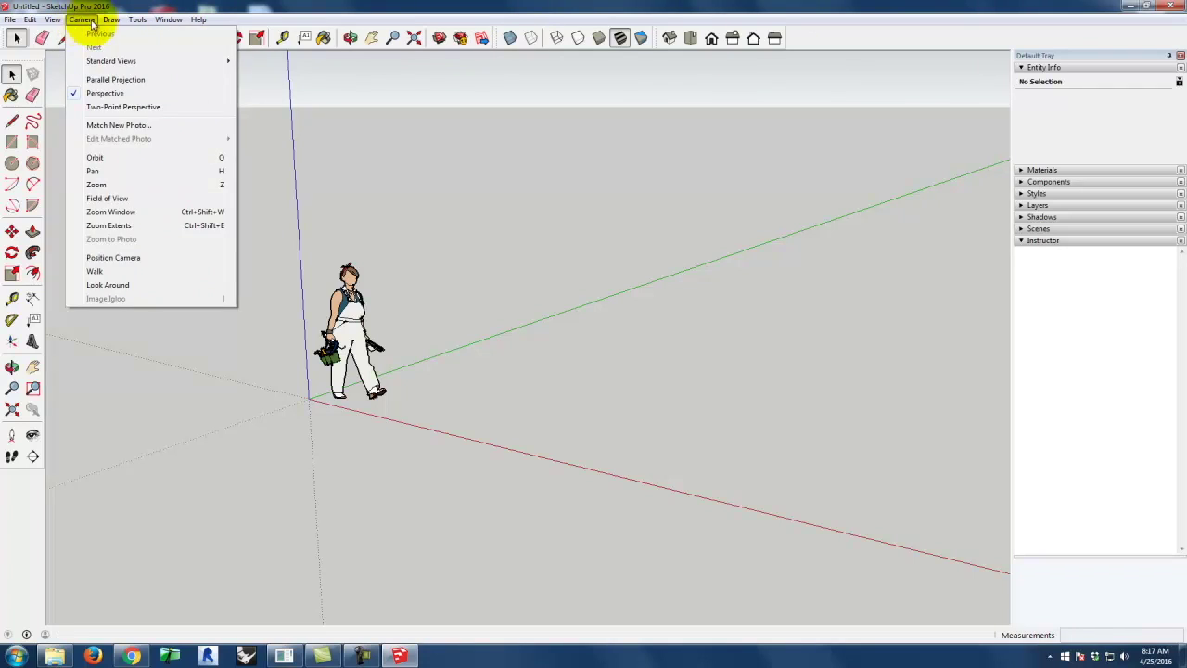
{"action": "mouse_move", "coordinate": [53, 20]}
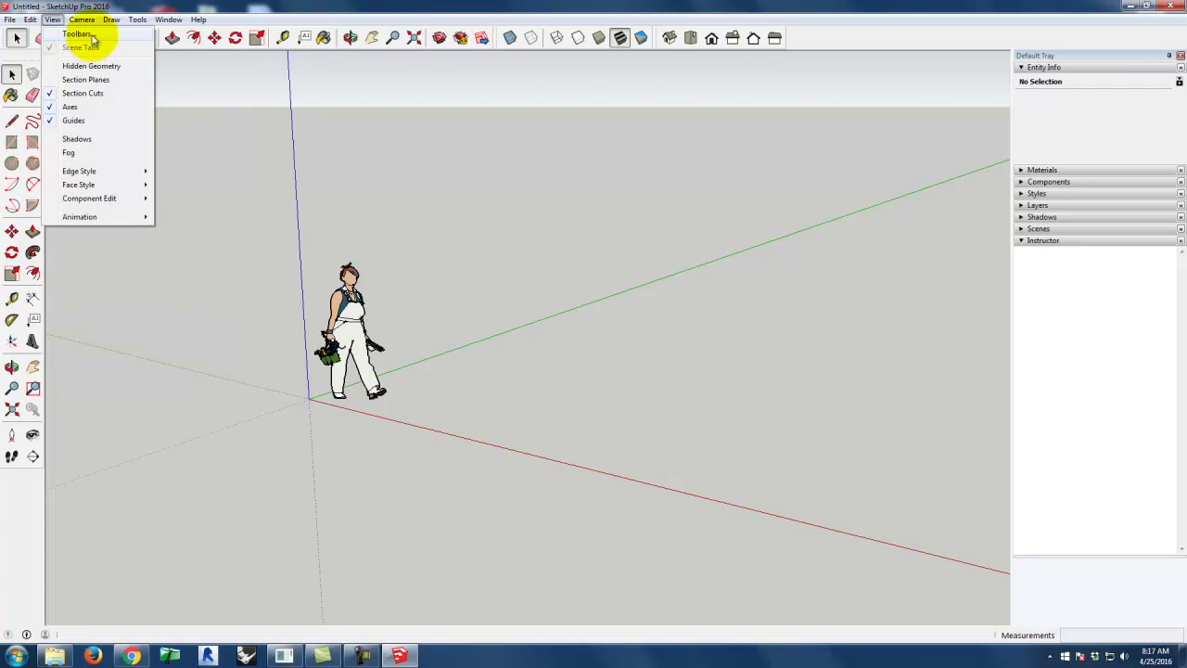
{"action": "left_click", "coordinate": [85, 34]}
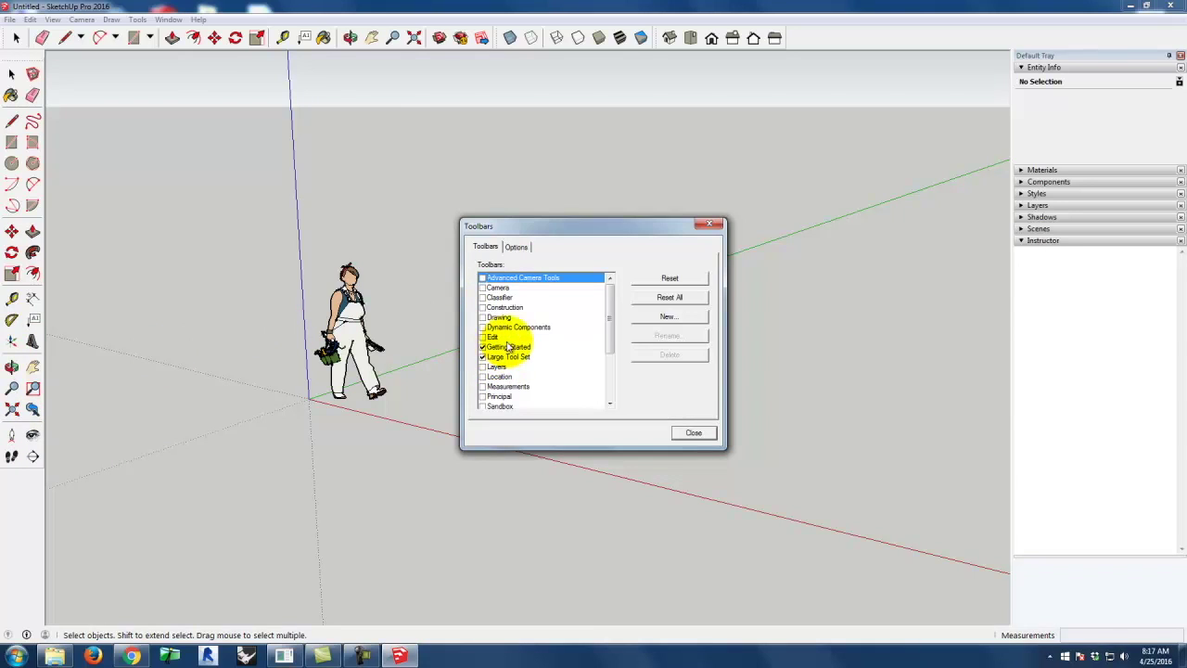
{"action": "left_click", "coordinate": [717, 225]}
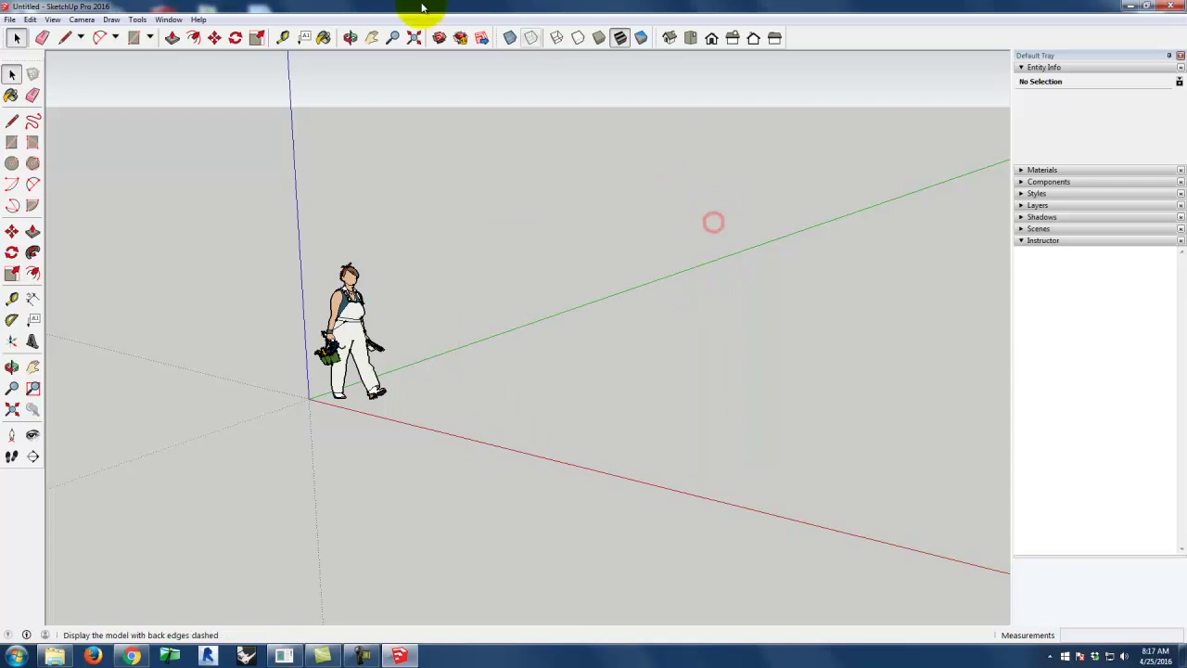
Step: Delete the default person figure standing near the origin
{"action": "left_click", "coordinate": [339, 297]}
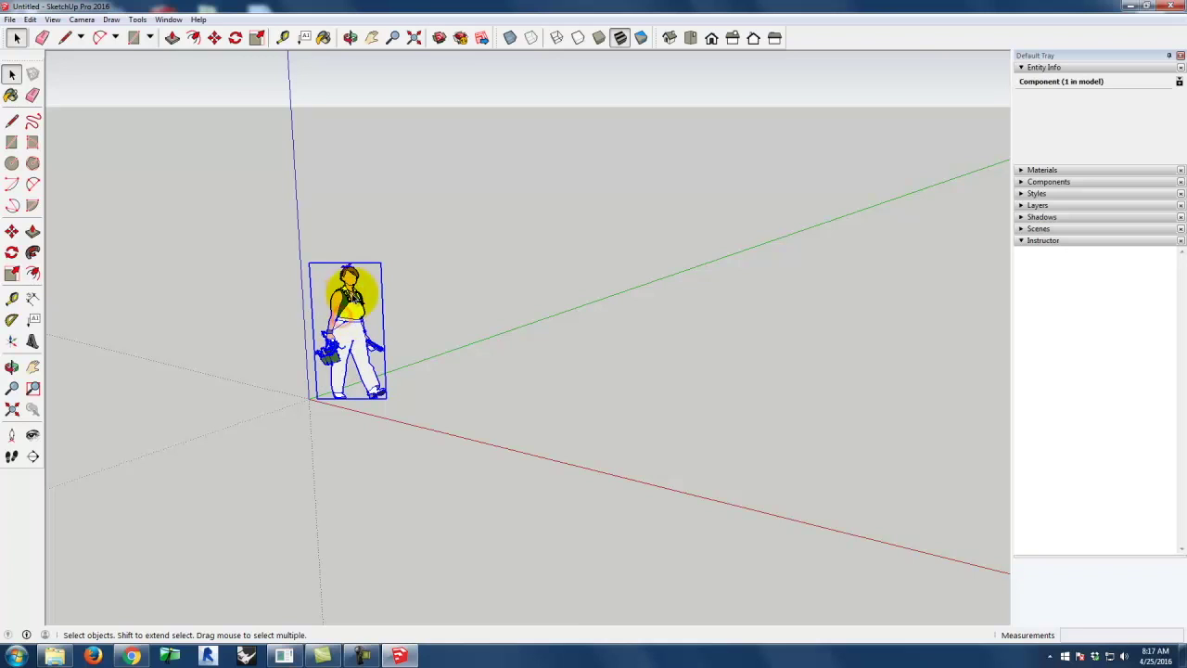
{"action": "key", "text": "Delete"}
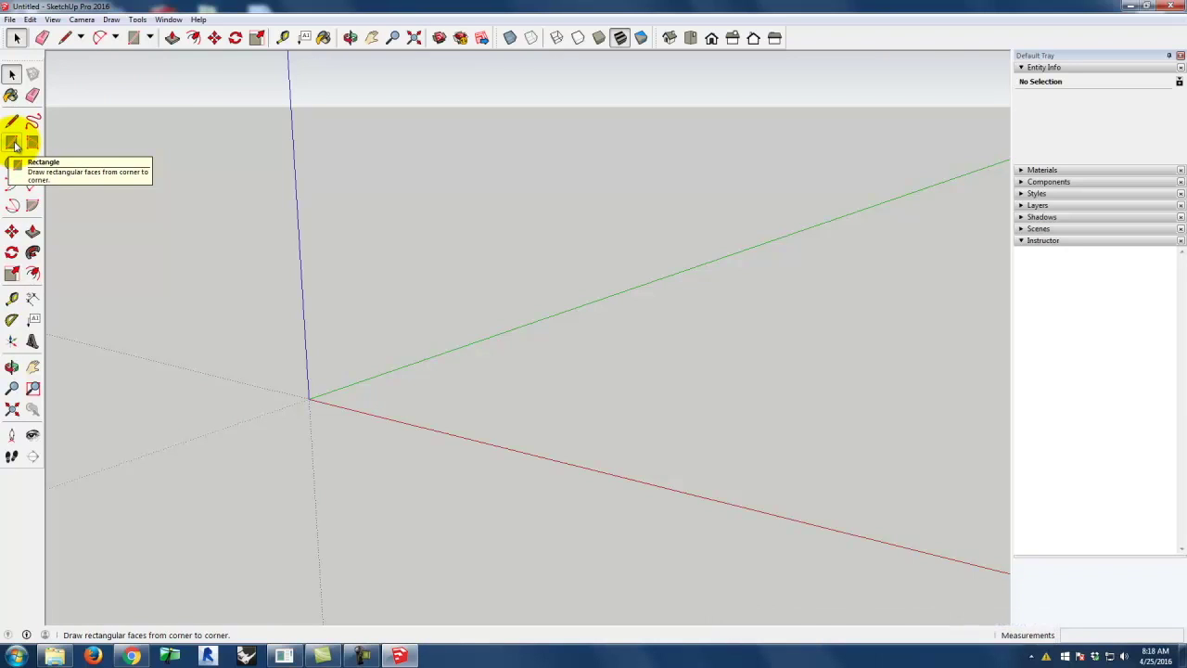
Step: Draw a 4' by 4' rectangle on the ground between the red and green axes
{"action": "left_click", "coordinate": [12, 142]}
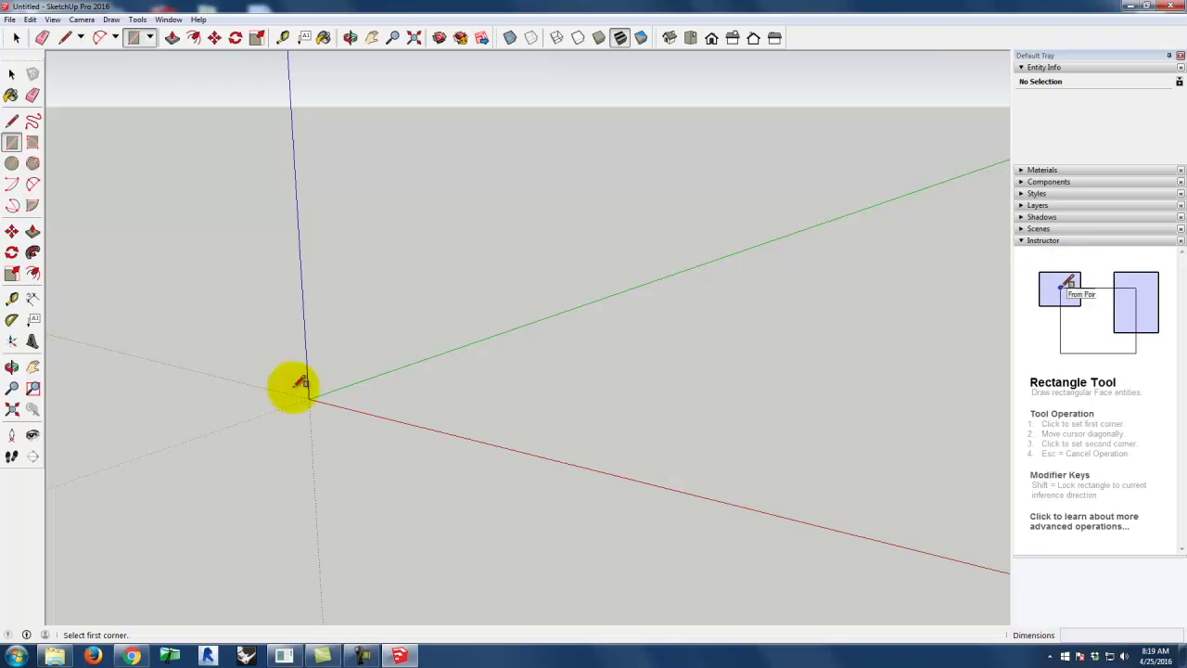
{"action": "left_click", "coordinate": [474, 396]}
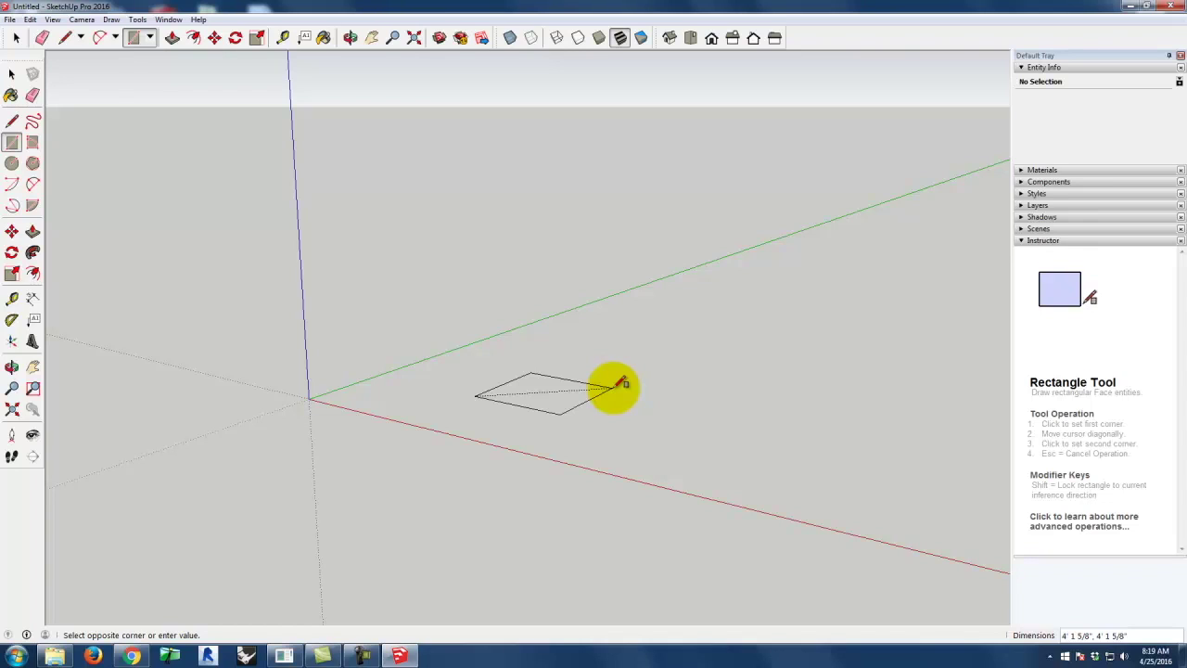
{"action": "key", "text": "Tab"}
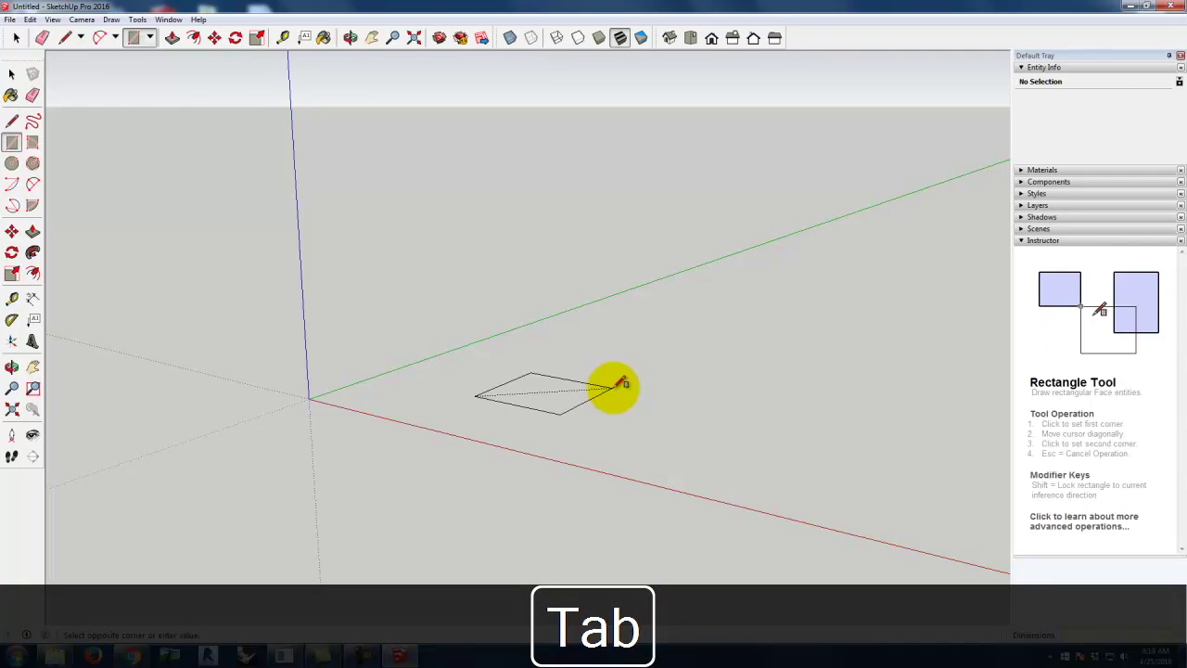
{"action": "type", "text": "4',4"}
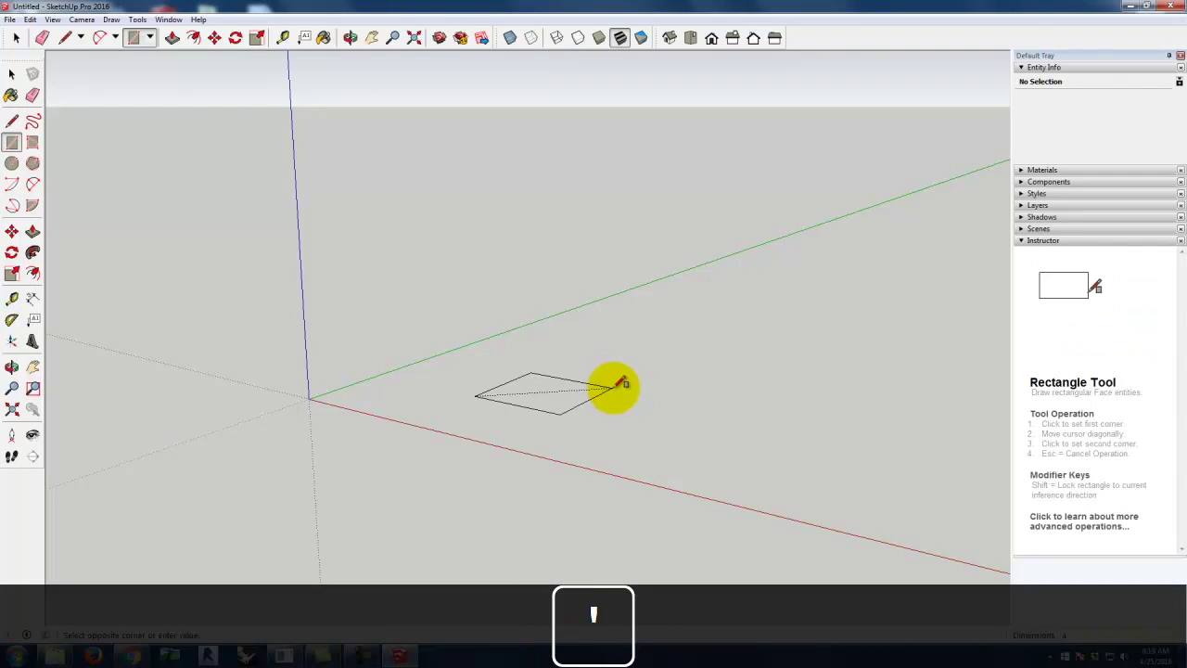
{"action": "type", "text": "'"}
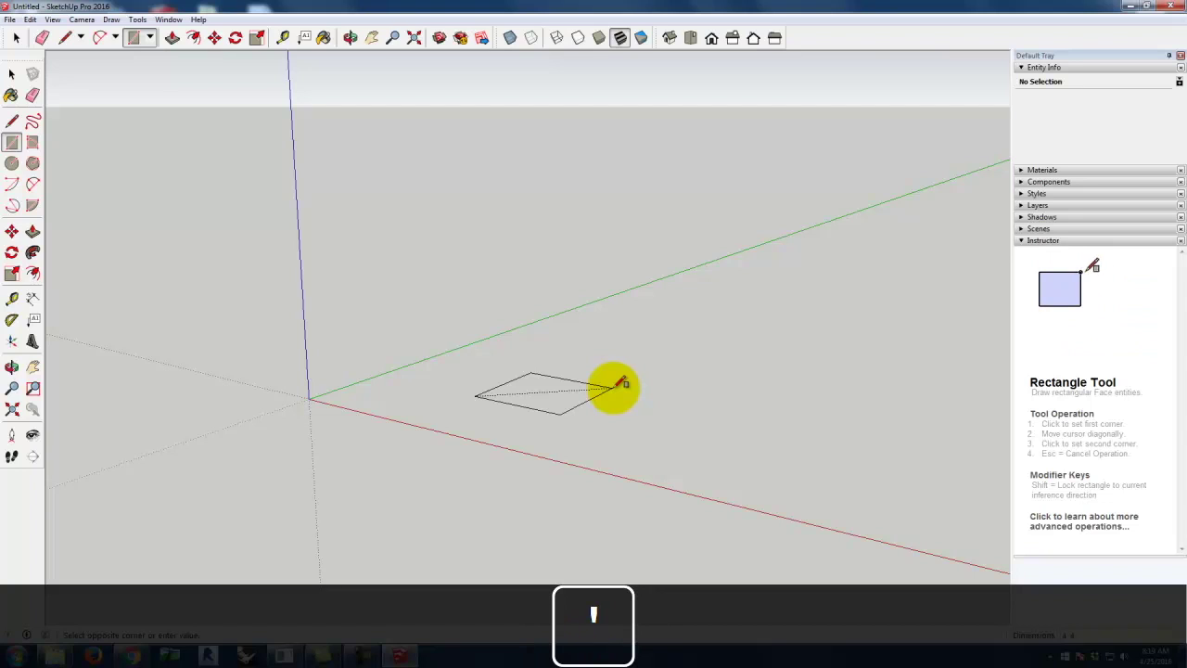
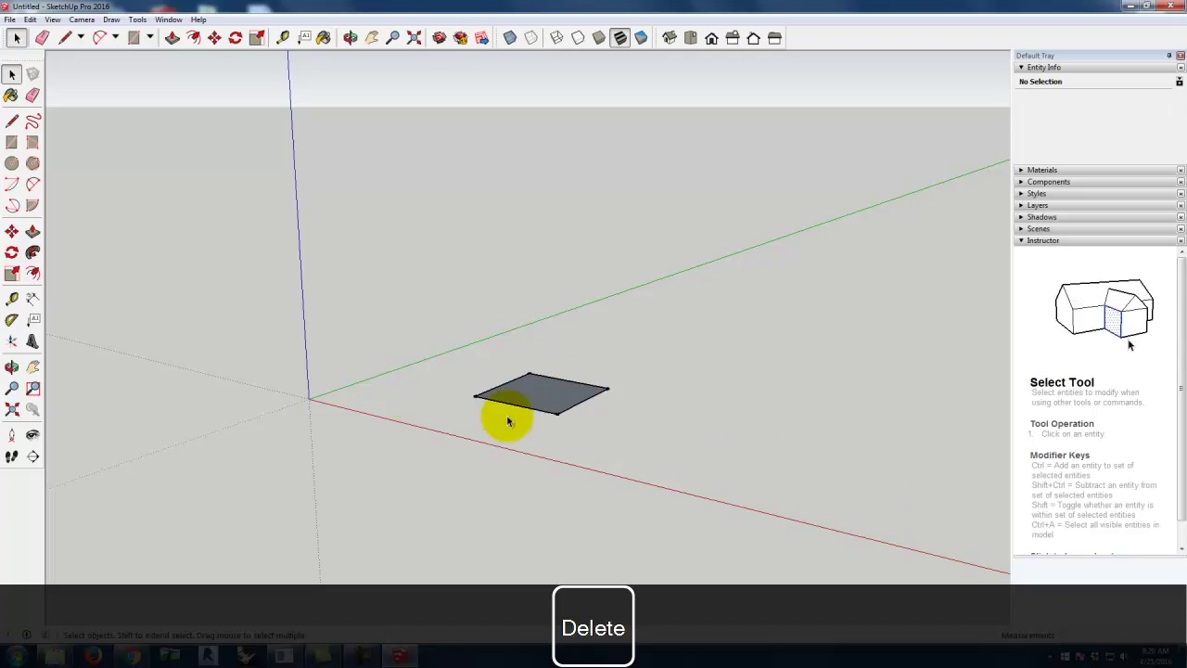
Step: Push/Pull the square face upward 4' to form a cube
{"action": "left_click", "coordinate": [552, 397]}
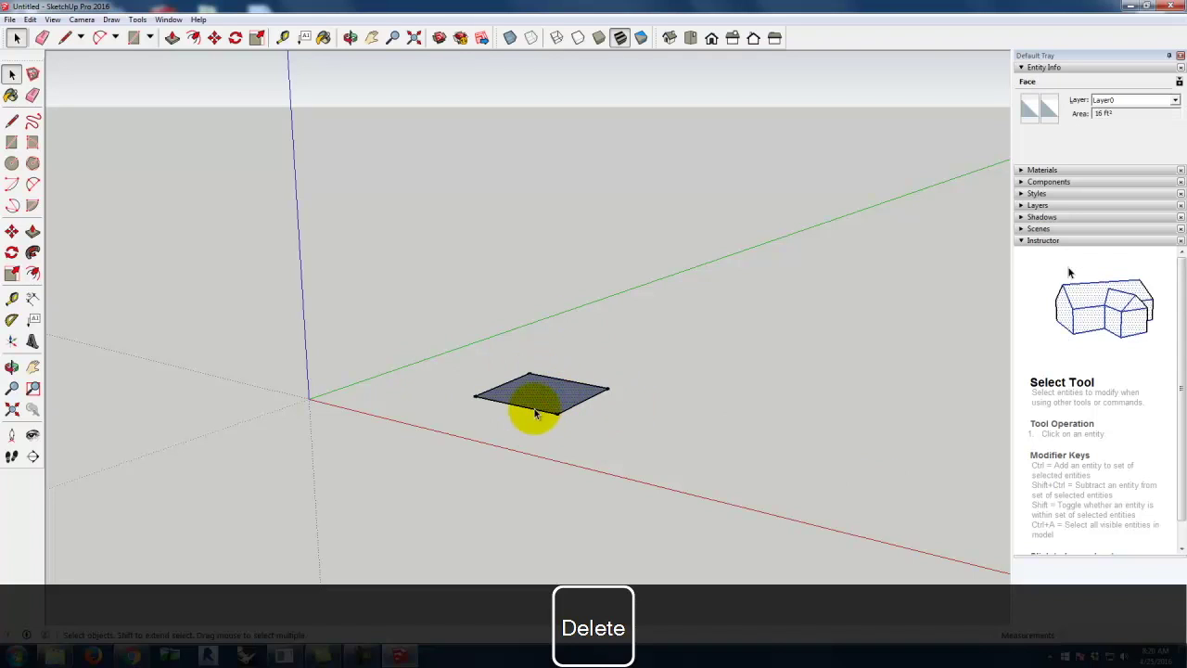
{"action": "left_click", "coordinate": [568, 352]}
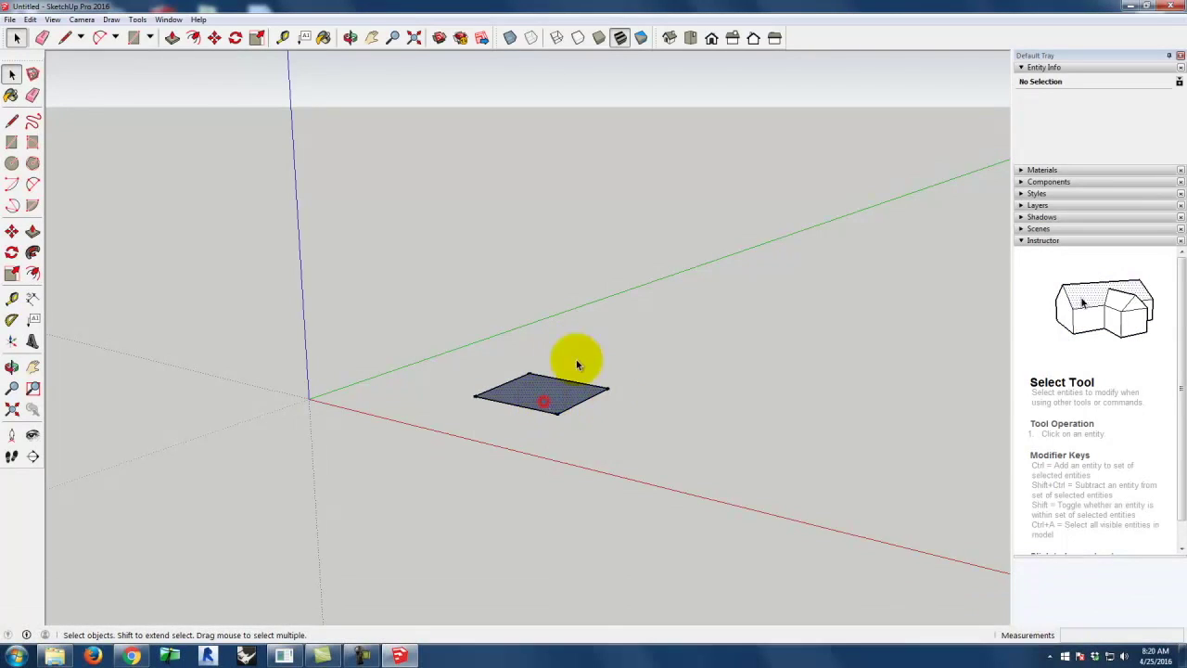
{"action": "left_click", "coordinate": [536, 404]}
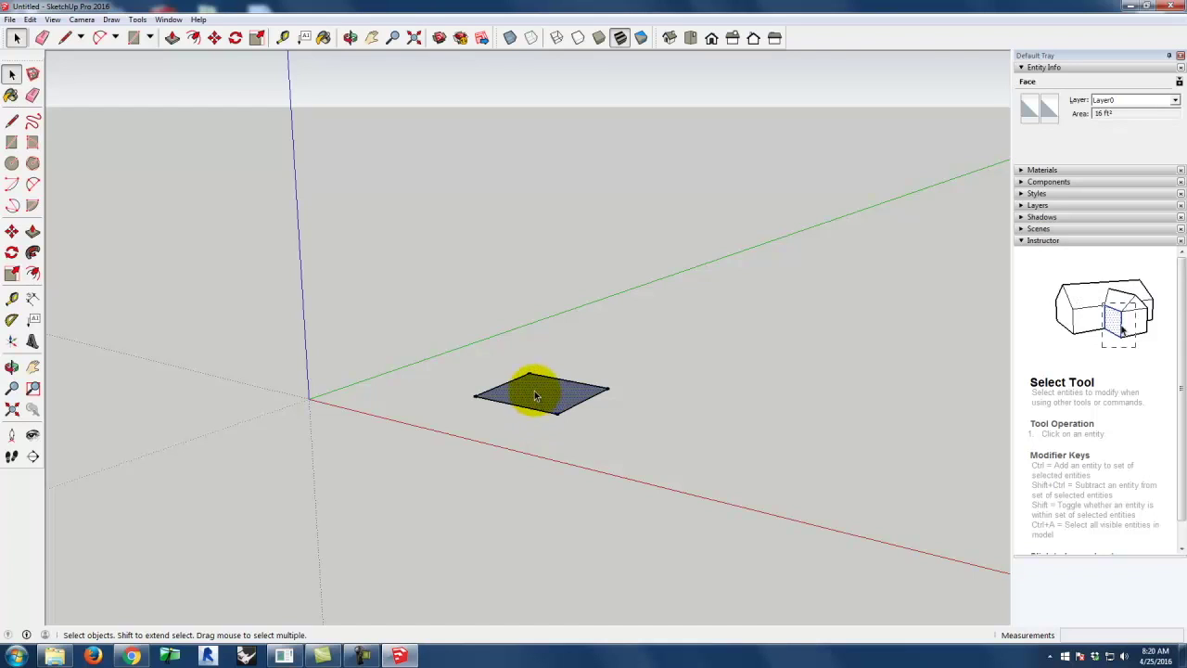
{"action": "left_click", "coordinate": [35, 232]}
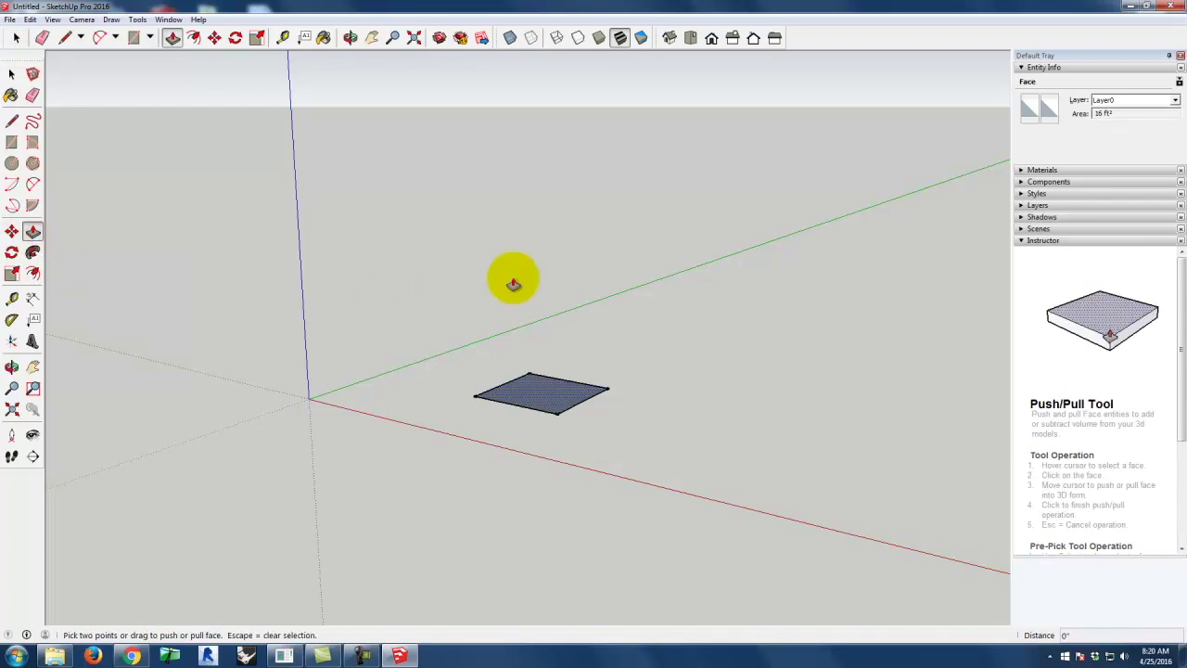
{"action": "left_click", "coordinate": [539, 398]}
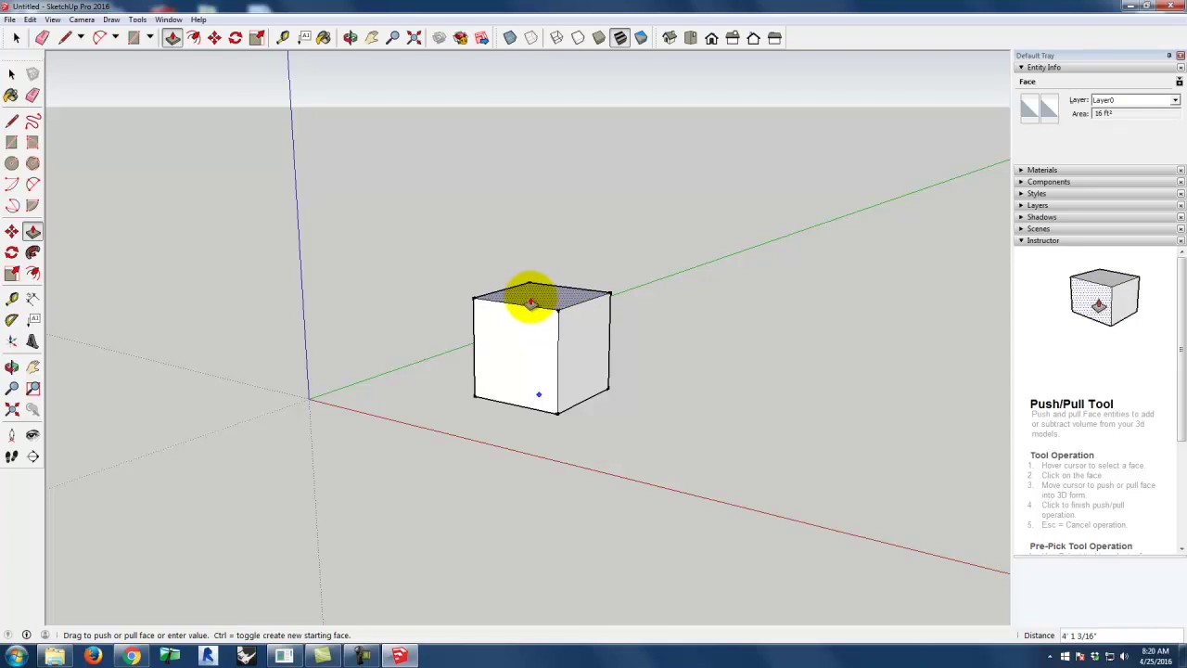
{"action": "key", "text": "Tab"}
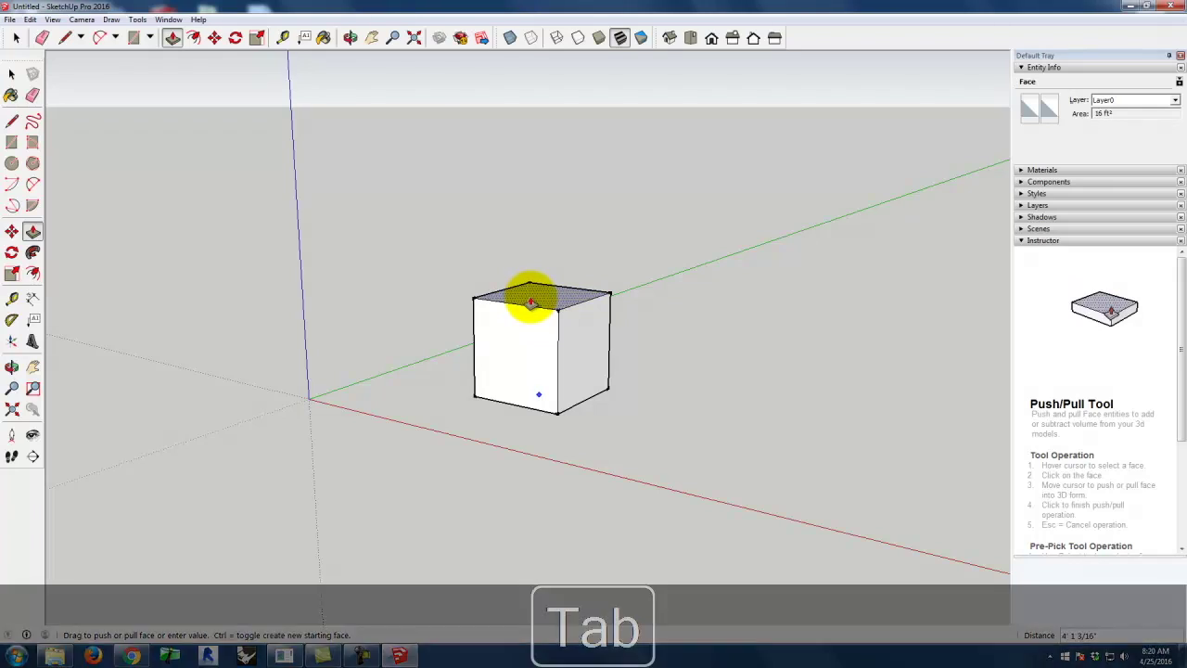
{"action": "type", "text": "4"}
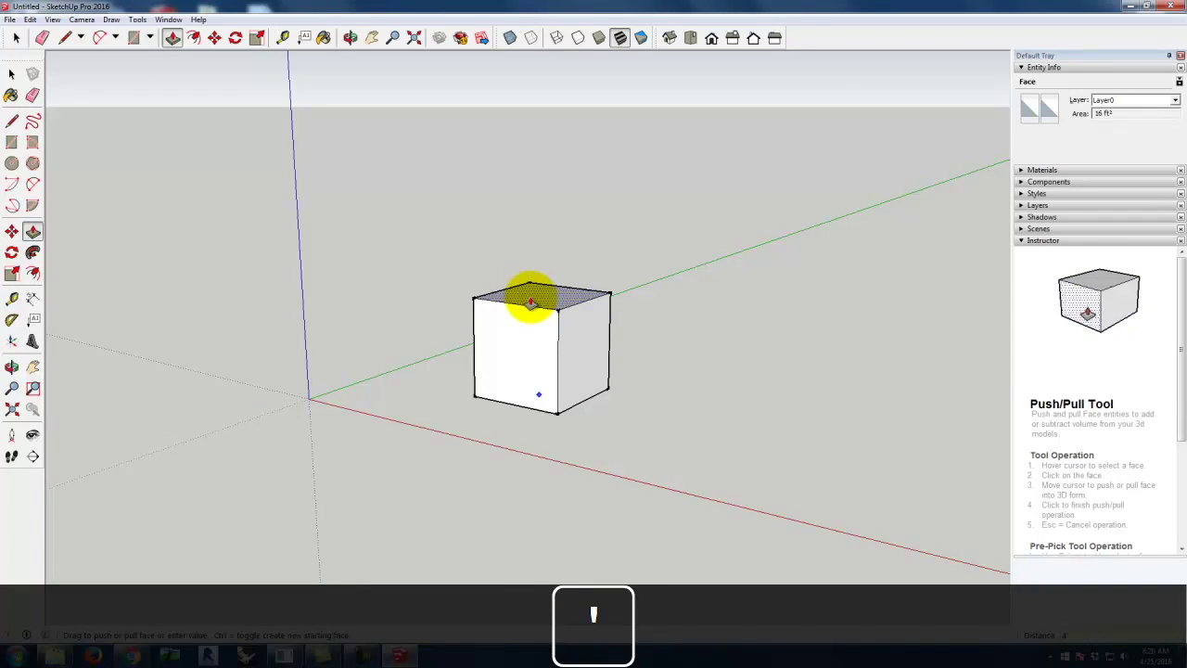
{"action": "key", "text": "Return"}
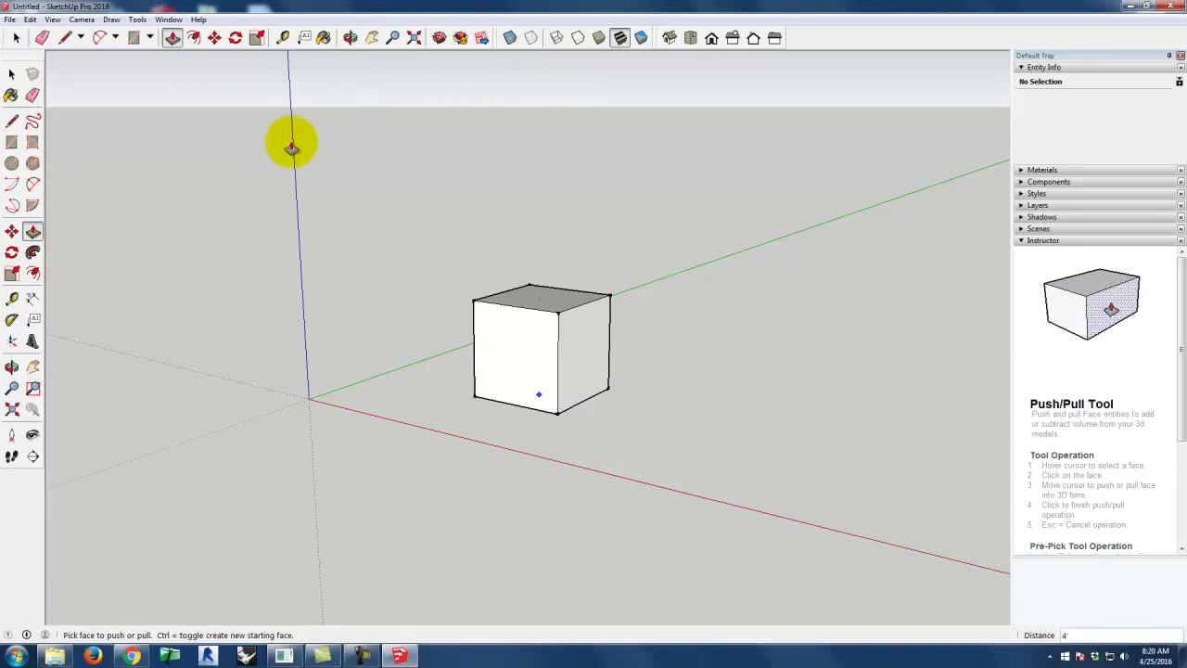
Step: Copy the entire cube and paste the duplicate directly against its side along the red axis, leaving nothing selected
{"action": "left_click", "coordinate": [12, 368]}
{"action": "left_click_drag", "start_coordinate": [429, 196], "coordinate": [368, 315]}
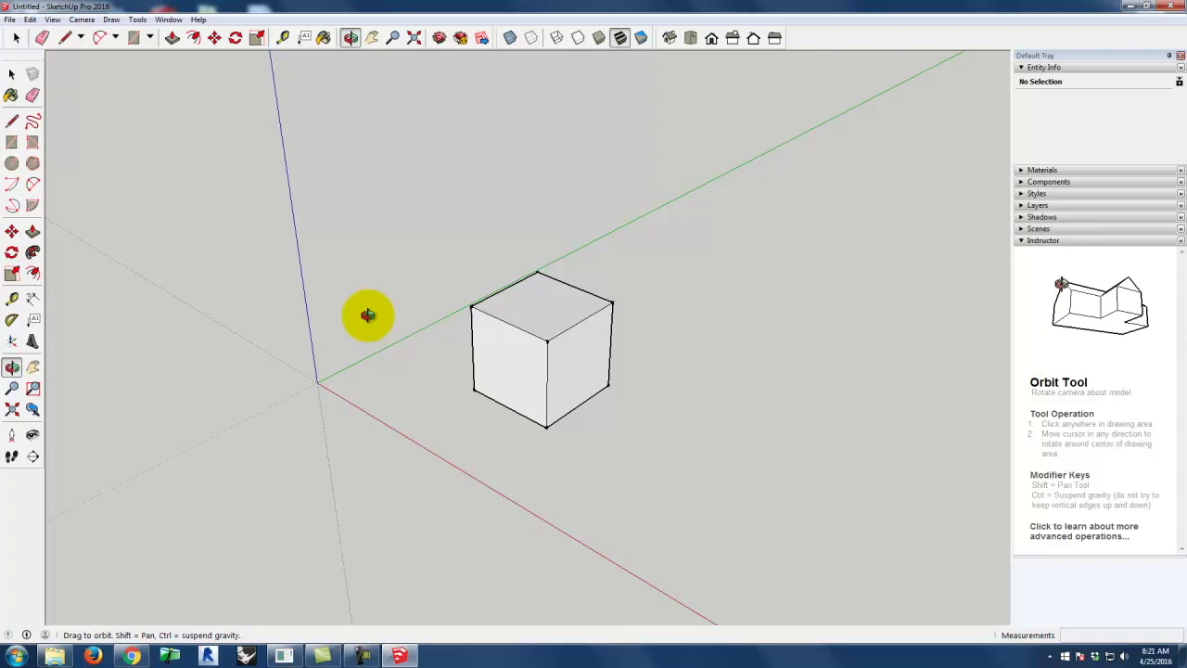
{"action": "left_click_drag", "start_coordinate": [405, 285], "coordinate": [514, 335]}
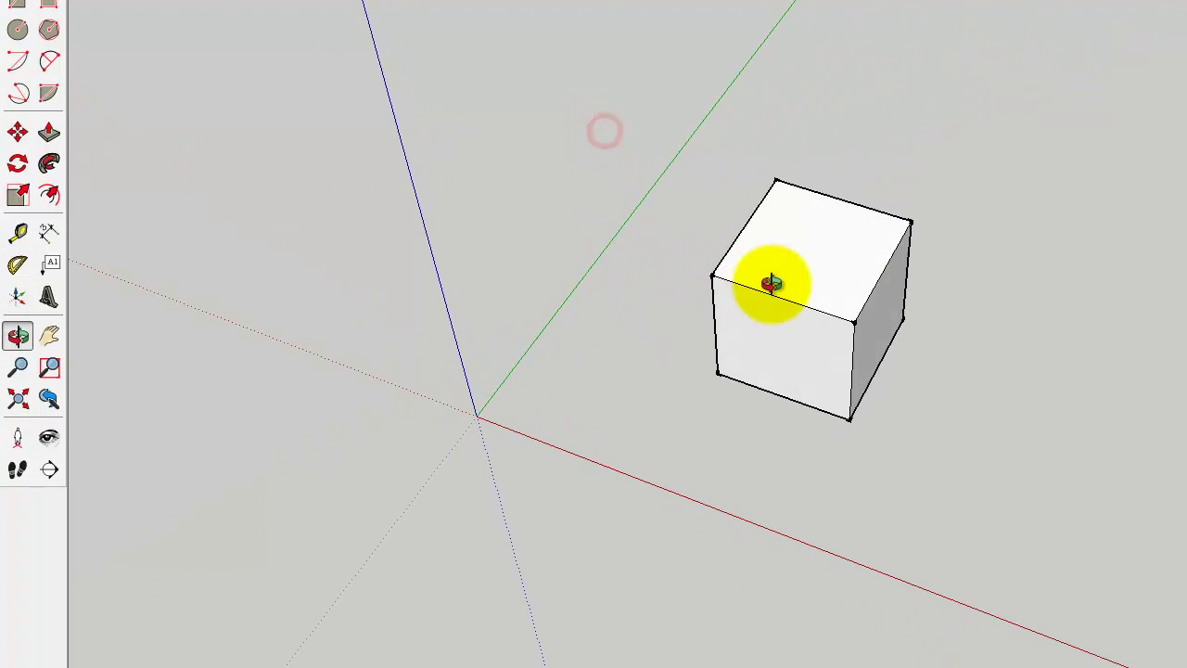
{"action": "left_click_drag", "start_coordinate": [771, 283], "coordinate": [551, 300]}
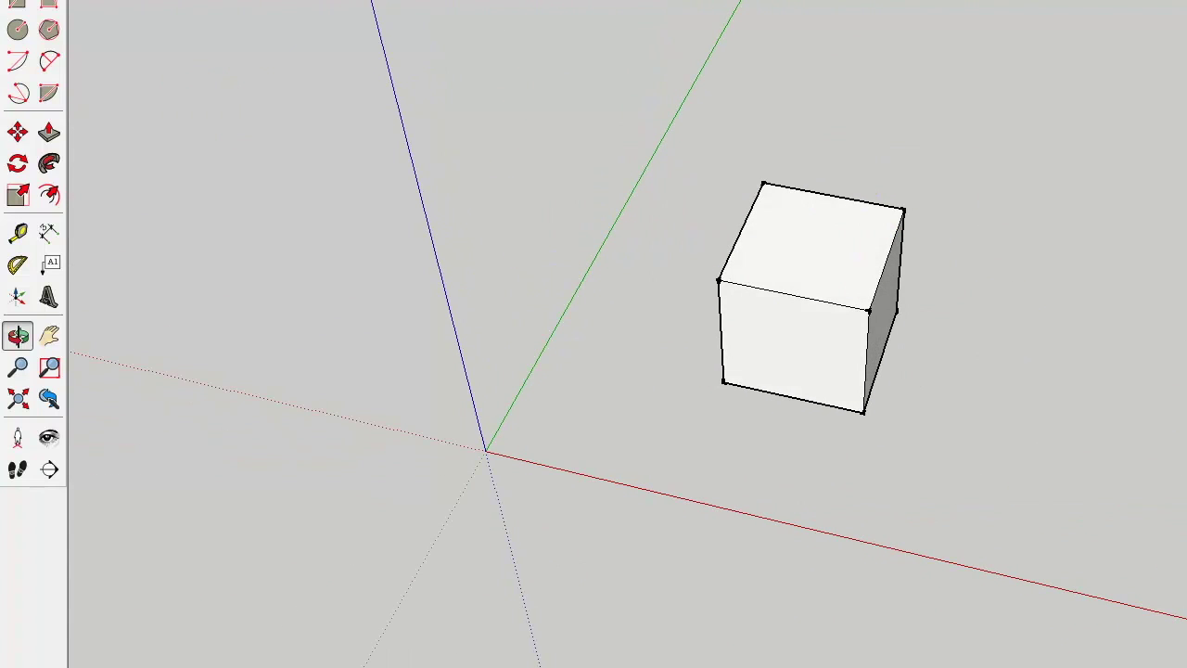
{"action": "left_click_drag", "start_coordinate": [634, 104], "coordinate": [1020, 506]}
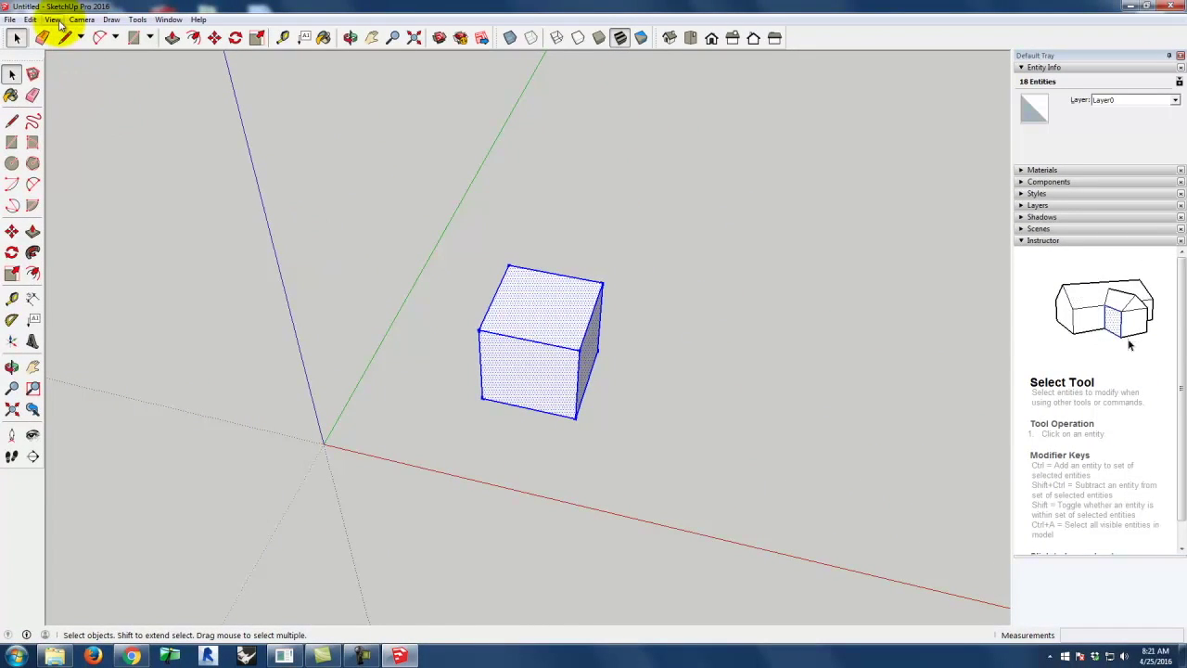
{"action": "left_click", "coordinate": [31, 20]}
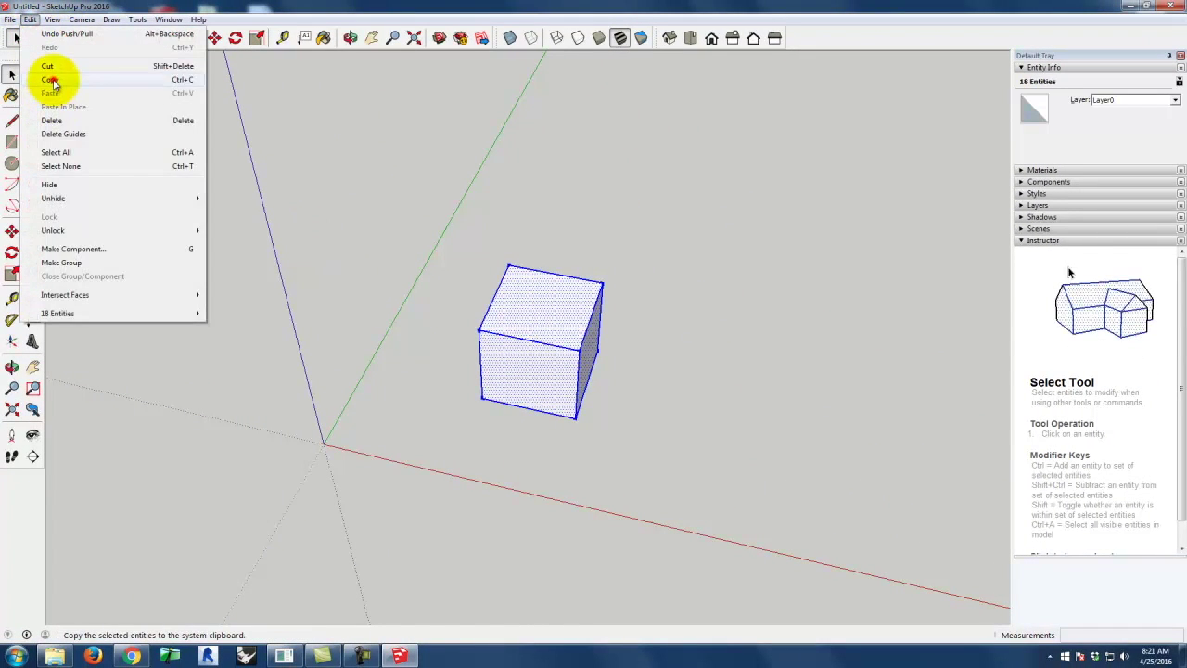
{"action": "left_click", "coordinate": [53, 80]}
{"action": "left_click", "coordinate": [30, 20]}
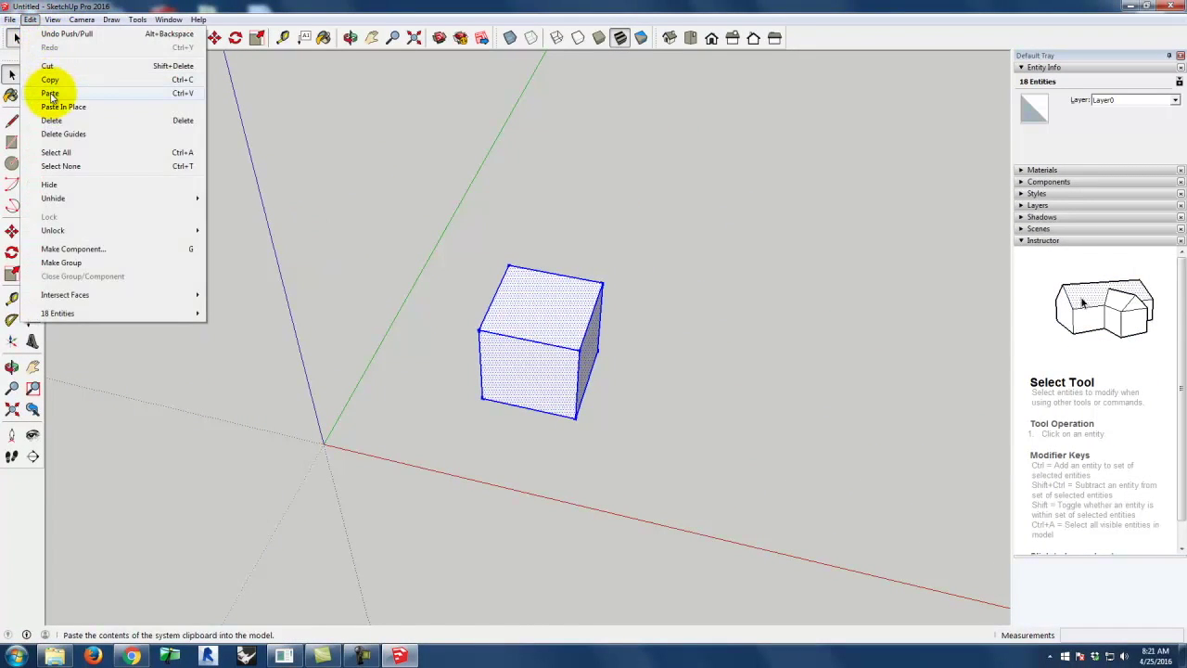
{"action": "left_click", "coordinate": [51, 90]}
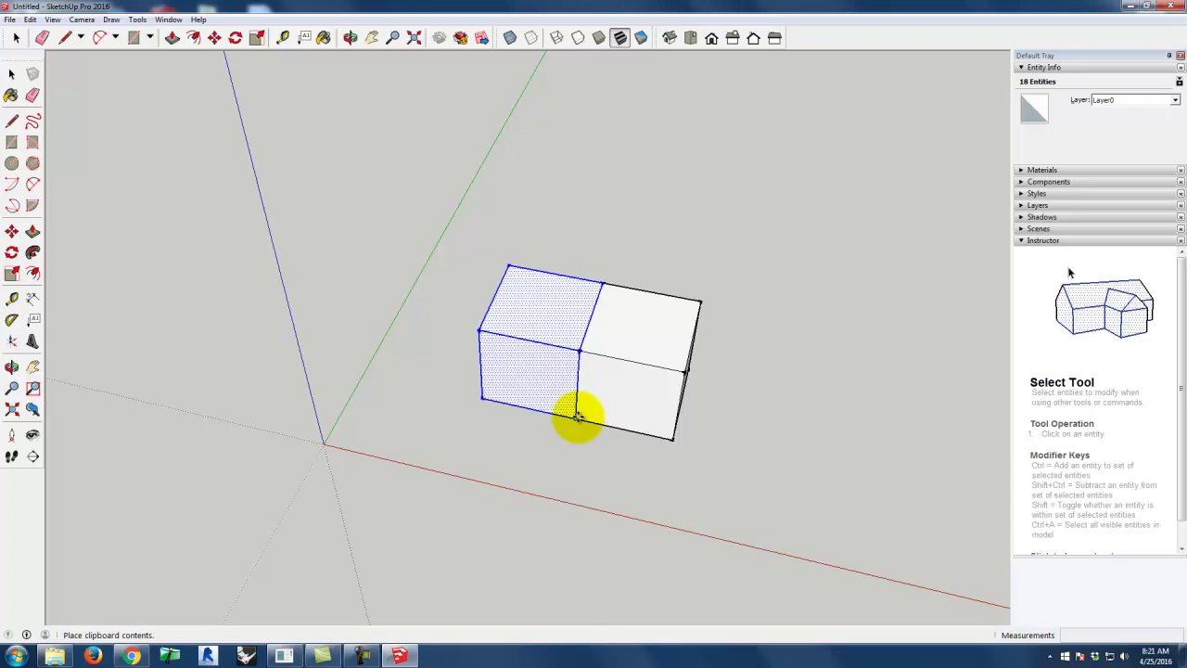
{"action": "left_click", "coordinate": [577, 417]}
{"action": "key", "text": "m"}
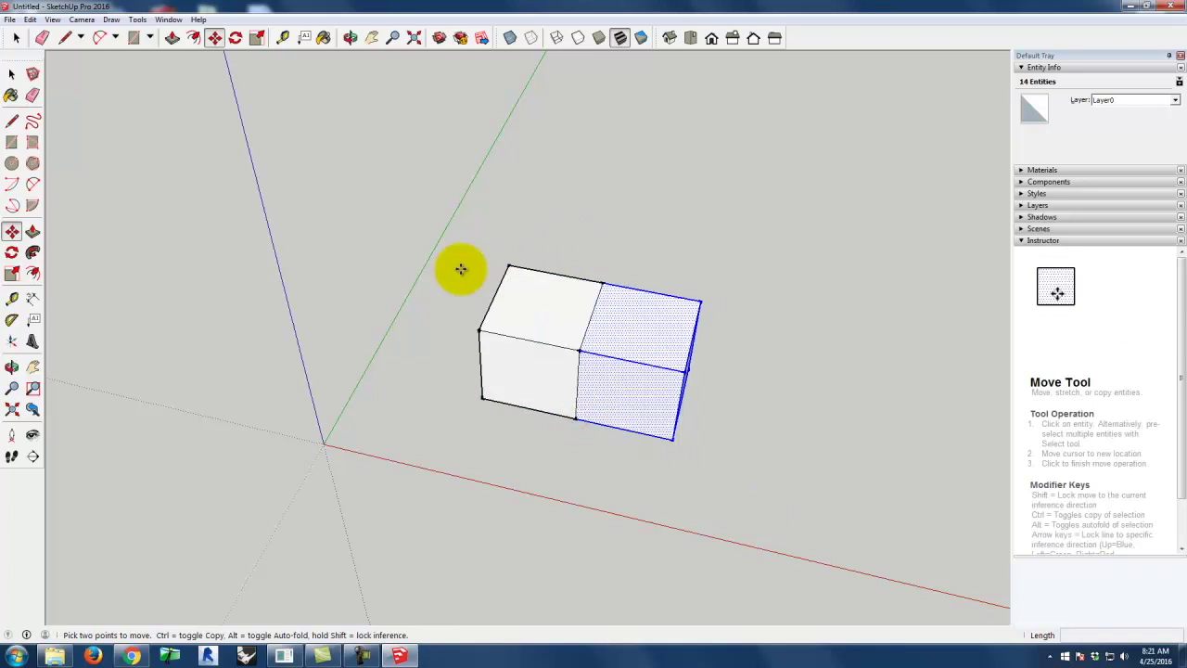
{"action": "left_click", "coordinate": [12, 73]}
{"action": "left_click", "coordinate": [633, 197]}
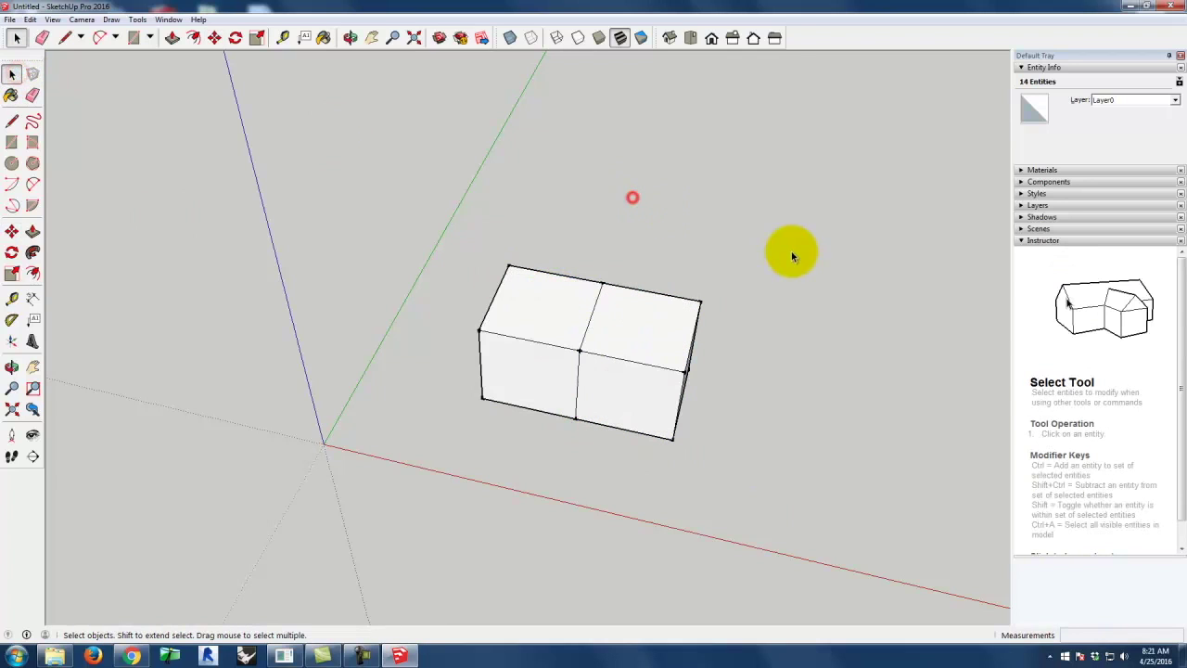
Step: Check the top faces of the two adjoining cubes by selecting each, and clear the selection
{"action": "left_click", "coordinate": [528, 329]}
{"action": "left_click", "coordinate": [661, 342]}
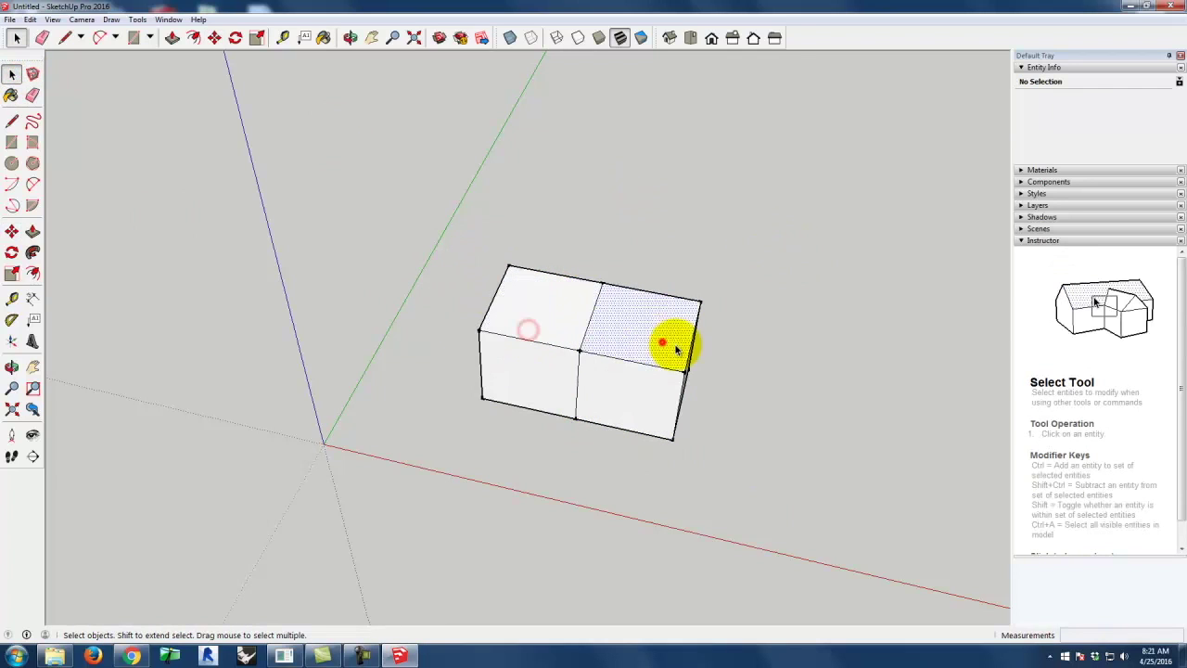
{"action": "left_click", "coordinate": [934, 393]}
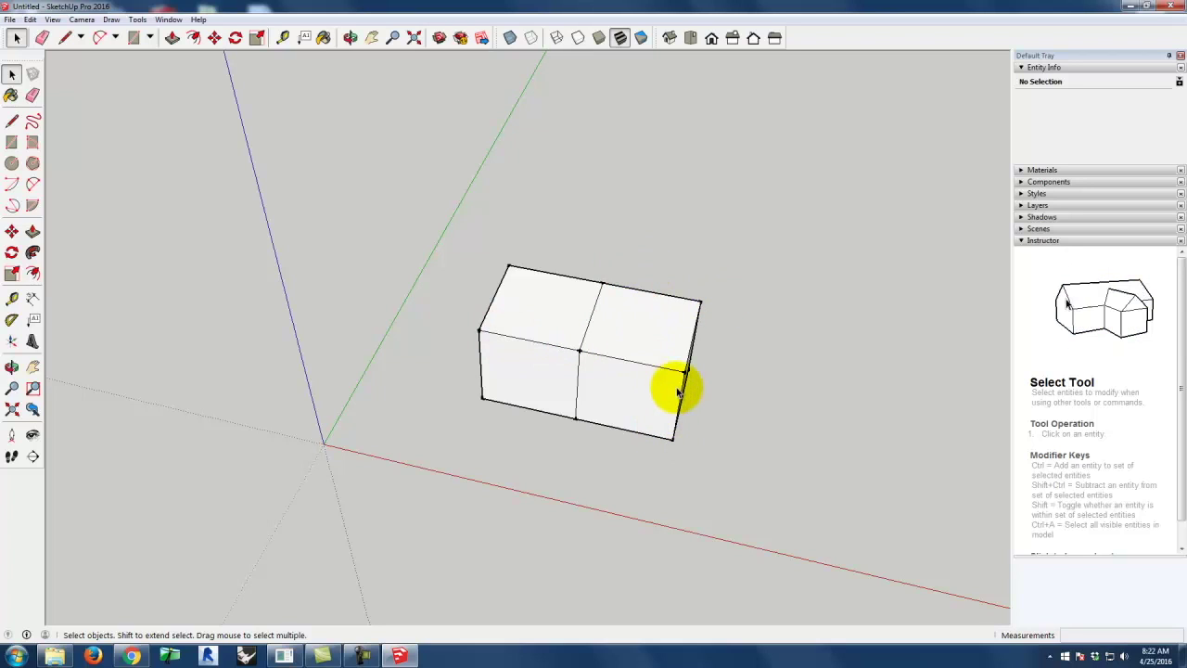
Step: Try moving the outer end face of the second cube outward along the red axis, and undo the move
{"action": "left_click_drag", "start_coordinate": [761, 450], "coordinate": [760, 454]}
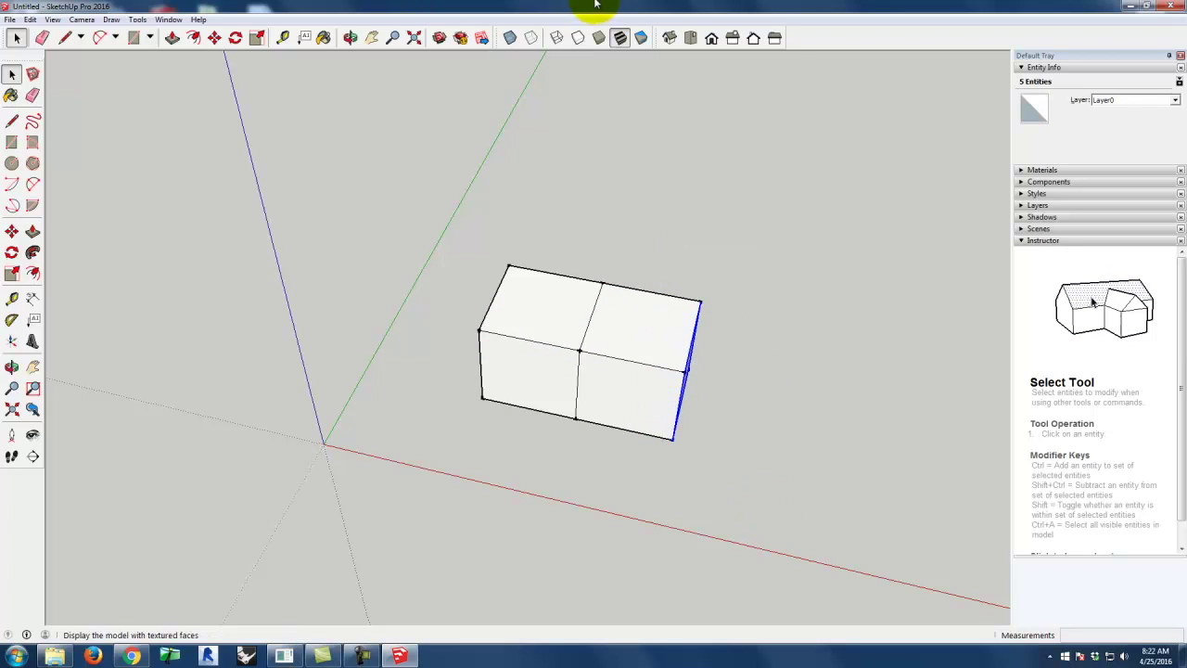
{"action": "left_click", "coordinate": [11, 231]}
{"action": "left_click", "coordinate": [739, 383]}
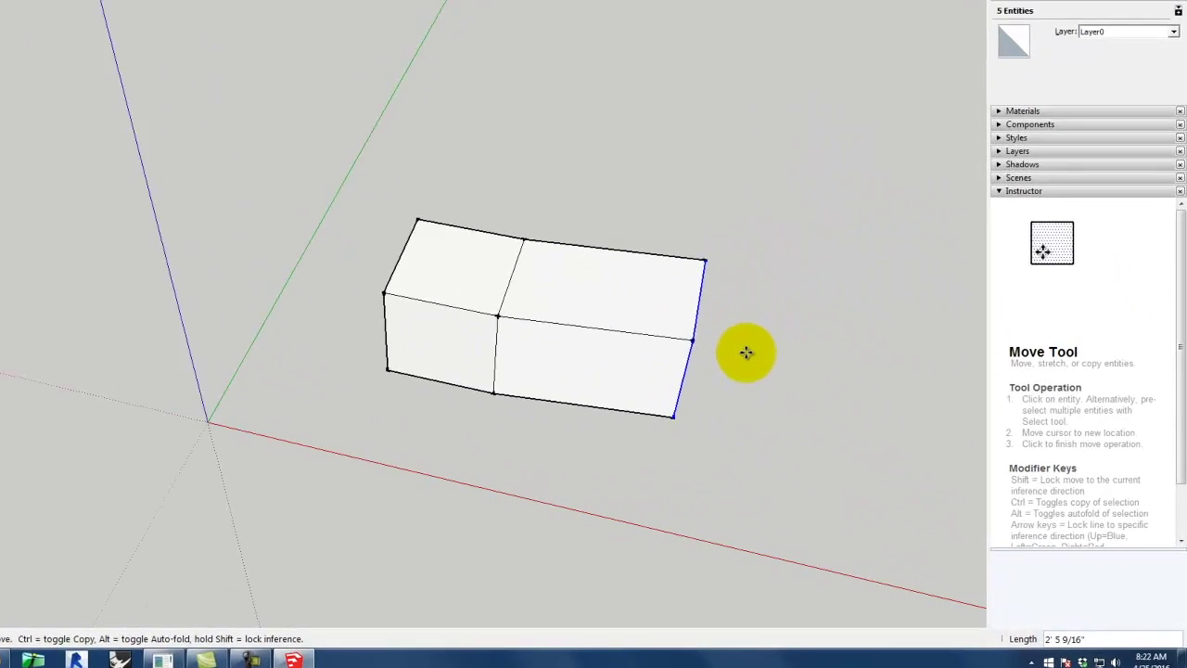
{"action": "key", "text": "ctrl+z"}
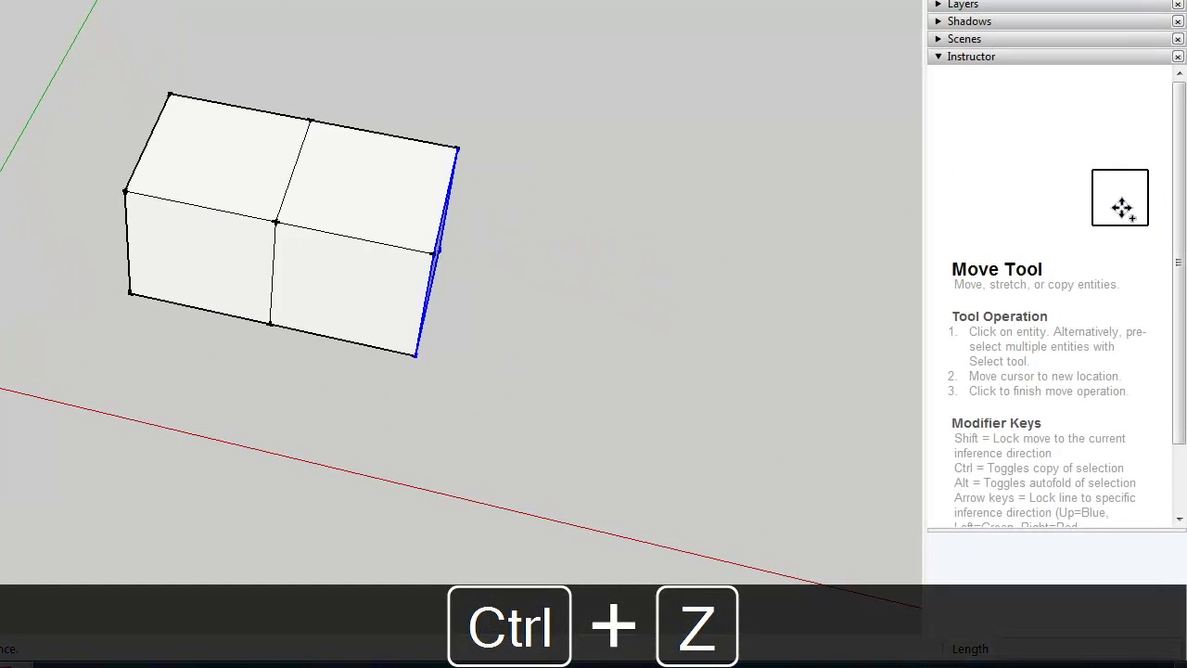
Step: Select all the geometry of the second cube, try to move it away from the first, and cancel the move
{"action": "key", "text": "space"}
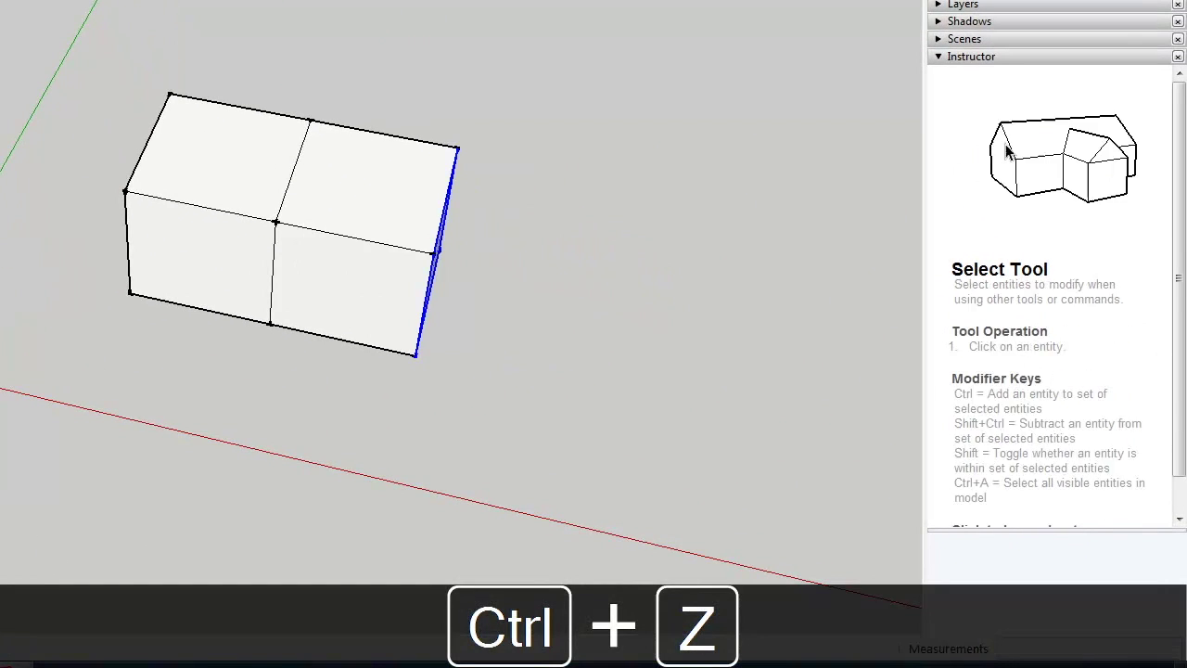
{"action": "left_click_drag", "start_coordinate": [340, 406], "coordinate": [355, 413]}
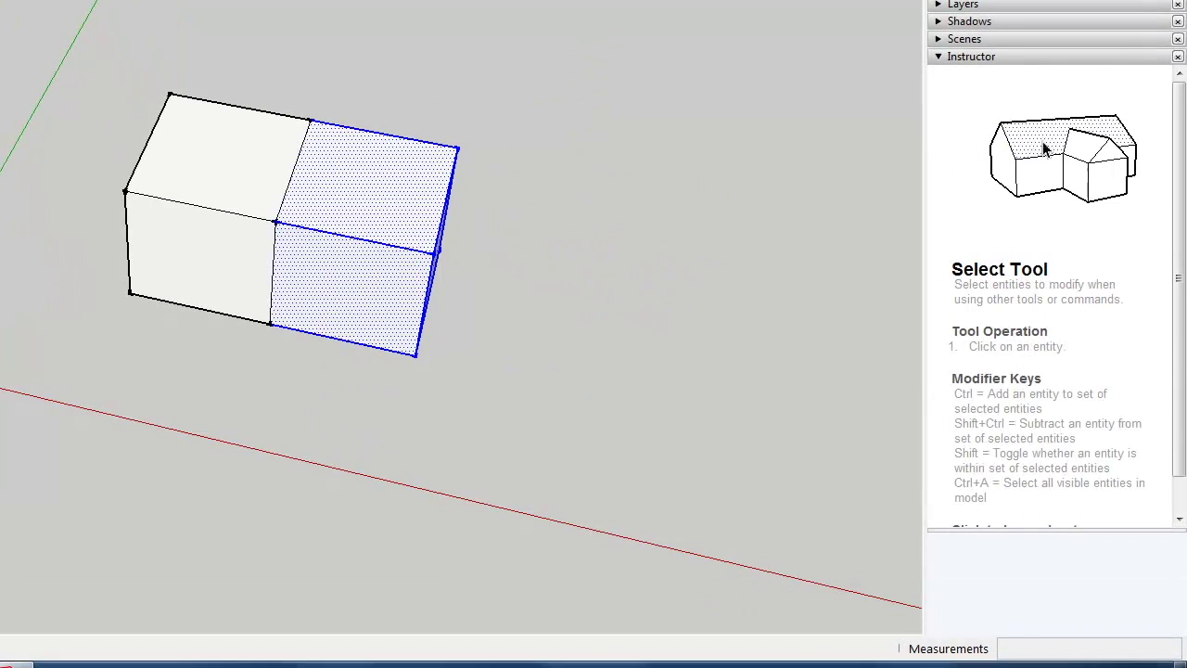
{"action": "key", "text": "m"}
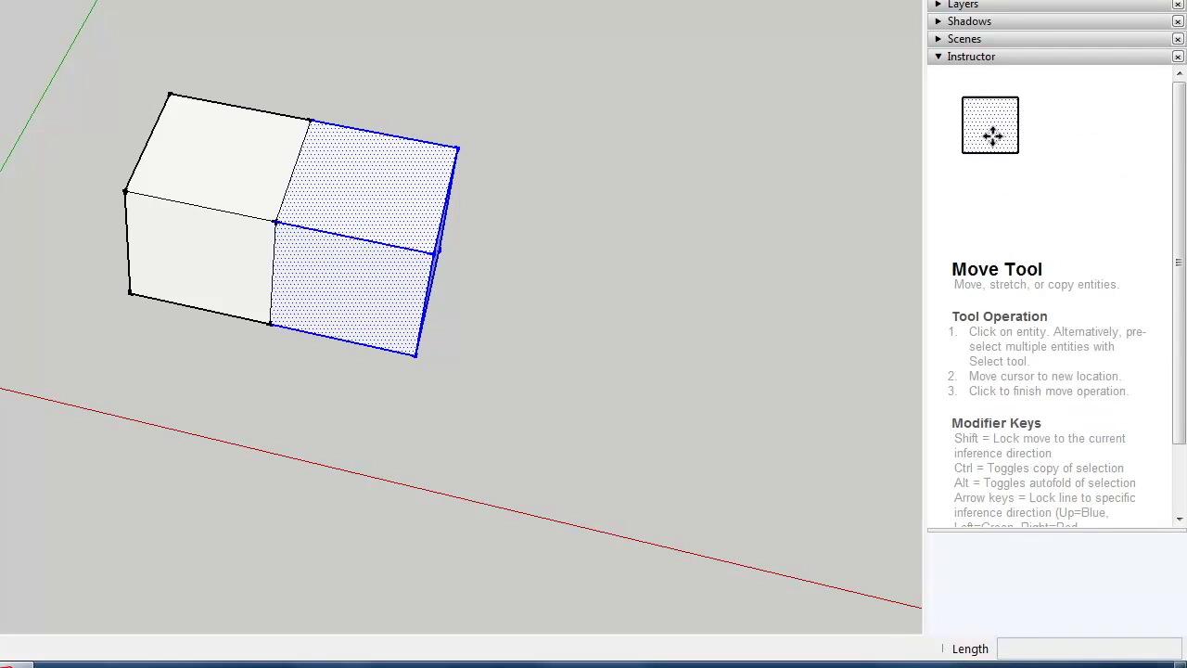
{"action": "left_click", "coordinate": [415, 354]}
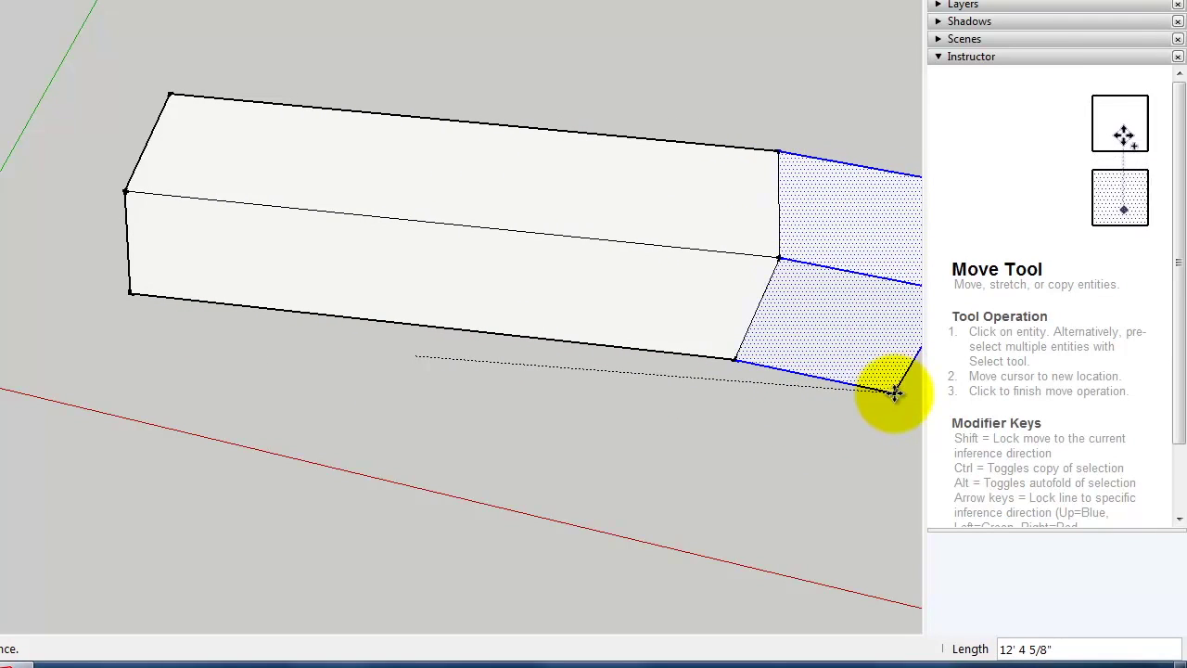
{"action": "key", "text": "Escape"}
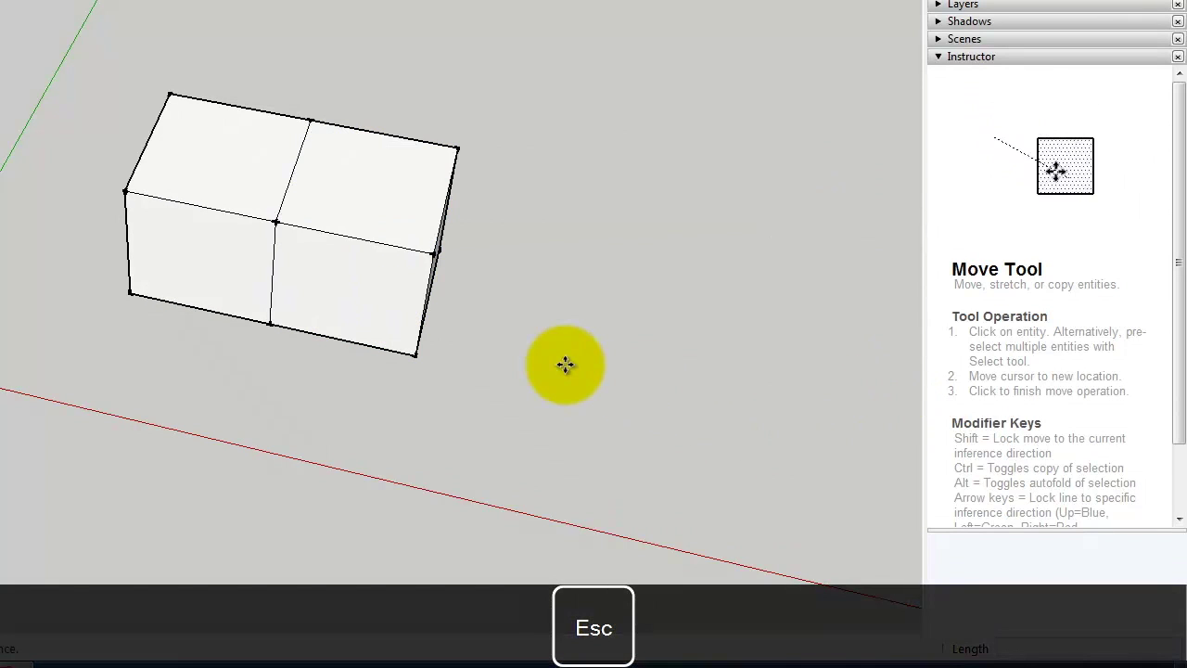
Step: Undo the paste of the second cube and clear the selection
{"action": "key", "text": "ctrl+z"}
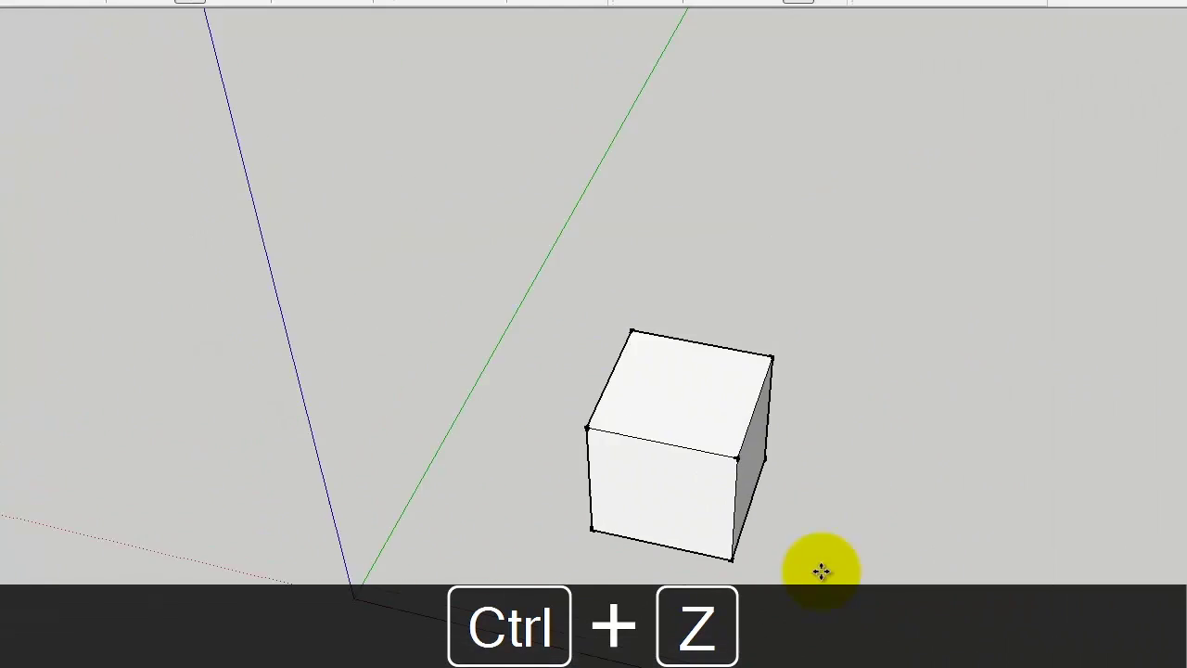
{"action": "left_click", "coordinate": [17, 110]}
{"action": "left_click", "coordinate": [908, 386]}
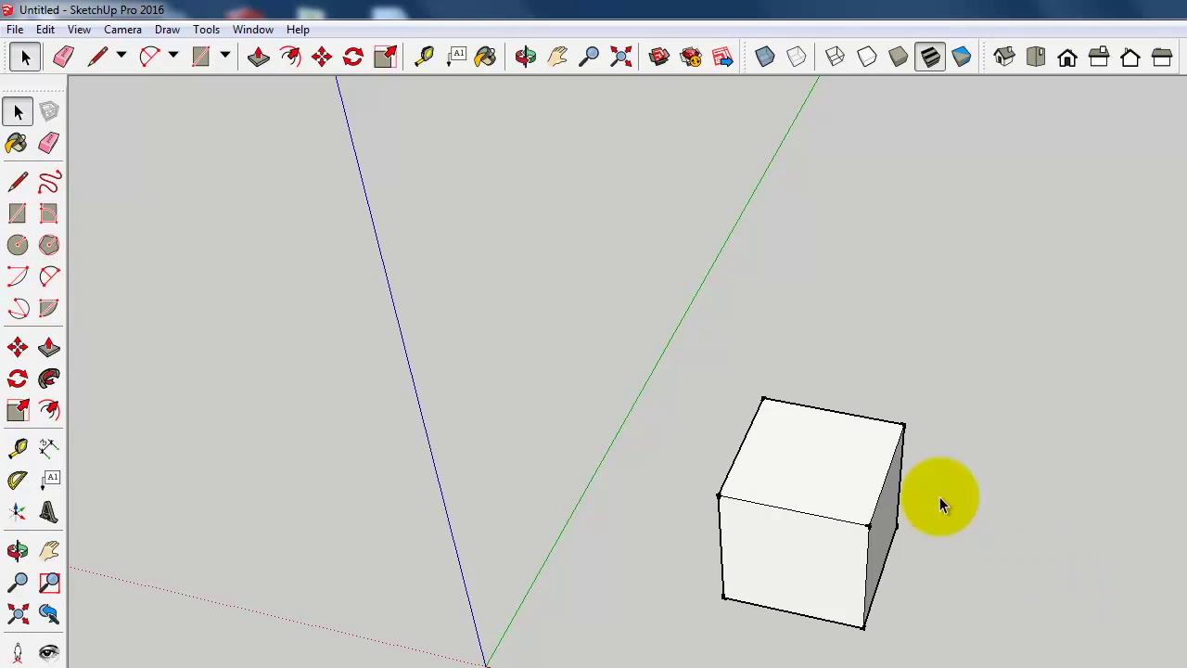
Step: Select all faces and edges of the remaining cube and make them a group
{"action": "left_click_drag", "start_coordinate": [644, 352], "coordinate": [1039, 667]}
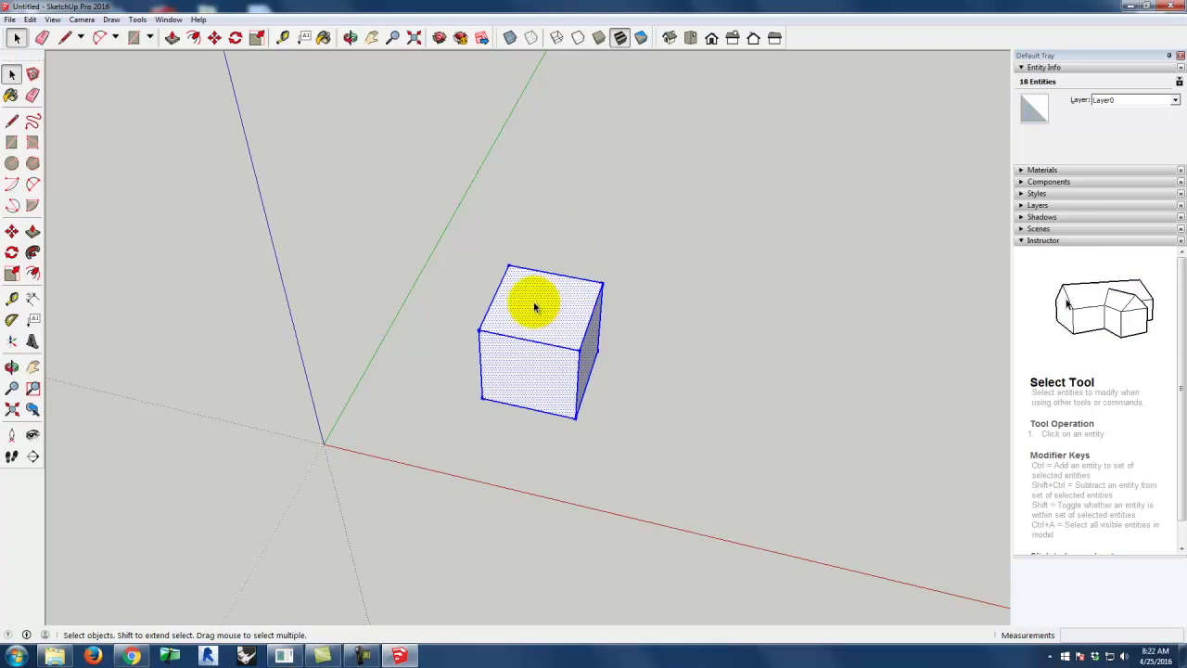
{"action": "right_click", "coordinate": [557, 319]}
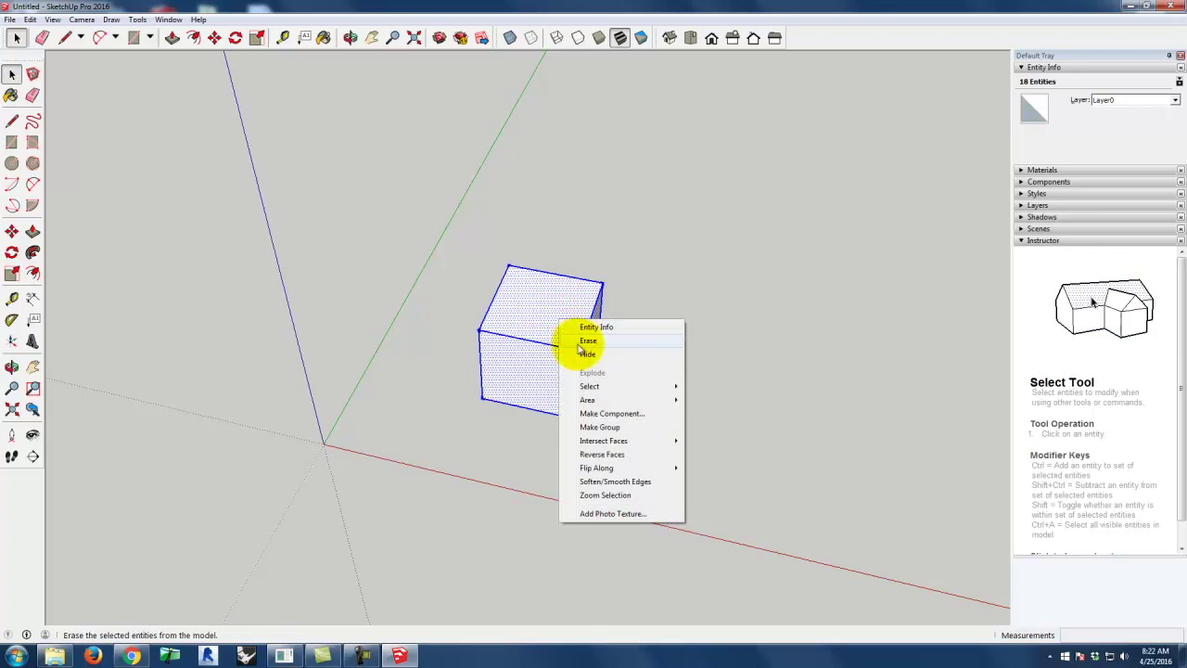
{"action": "left_click", "coordinate": [601, 427]}
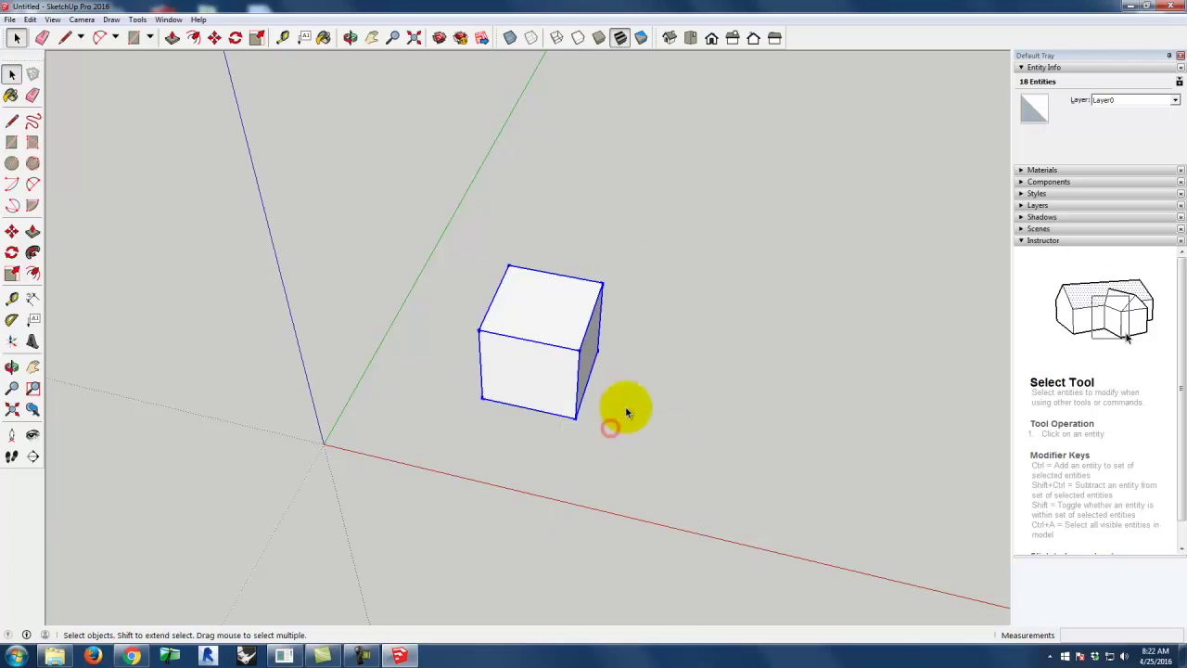
Step: Check how the grouped cube selects by picking different parts of it, and clear the selection
{"action": "left_click", "coordinate": [511, 302]}
{"action": "left_click", "coordinate": [708, 225]}
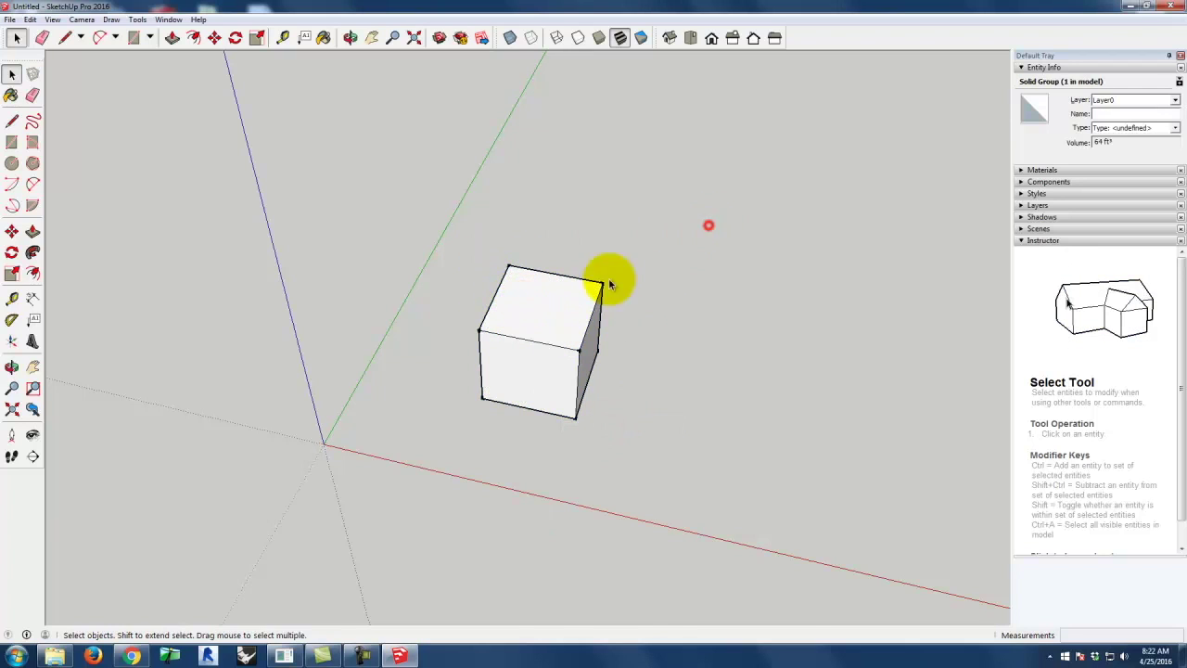
{"action": "left_click", "coordinate": [570, 320]}
{"action": "left_click", "coordinate": [810, 238]}
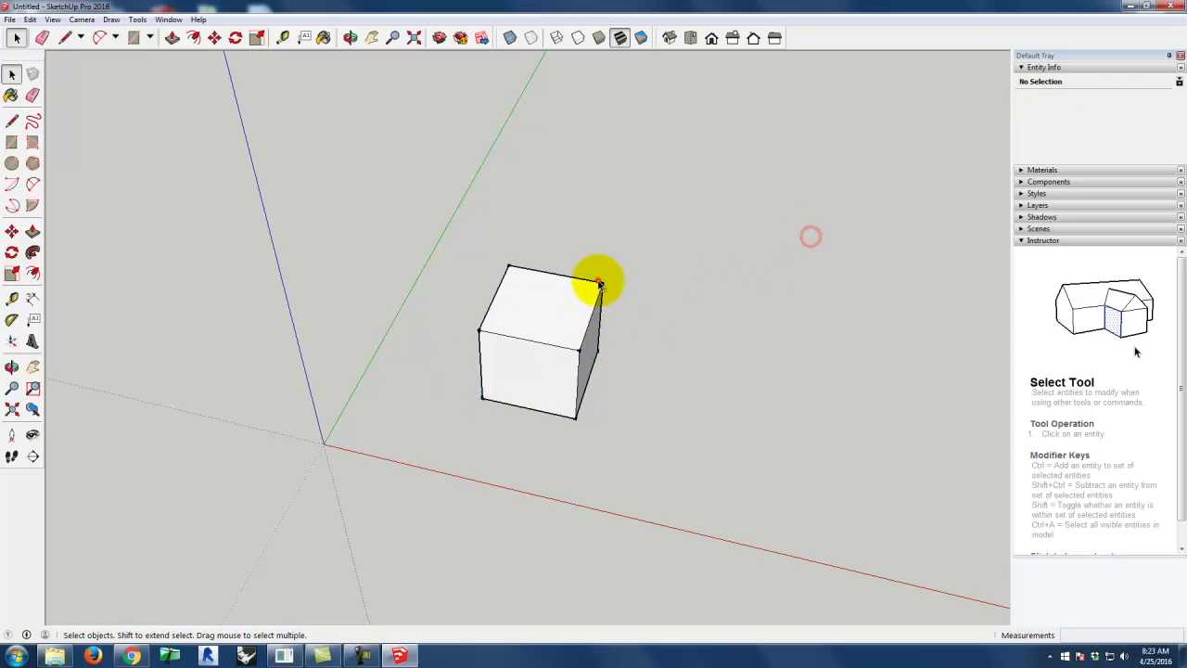
{"action": "left_click", "coordinate": [857, 257]}
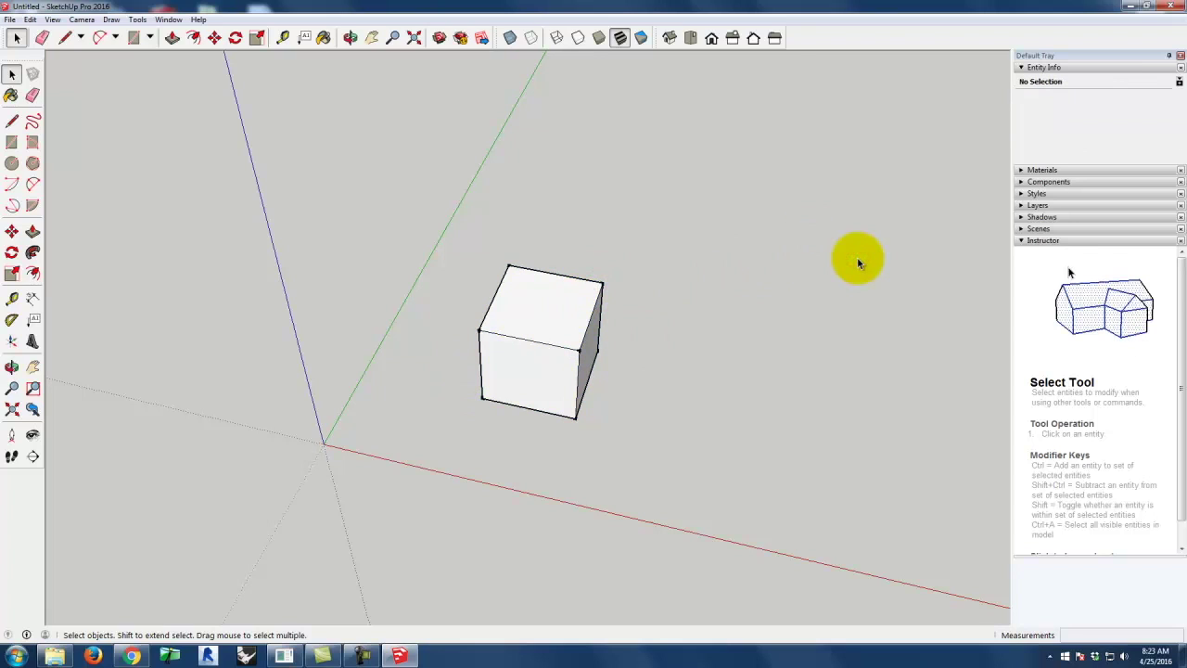
Step: Copy the cube group and paste the duplicate directly against its side along the red axis
{"action": "left_click", "coordinate": [540, 315]}
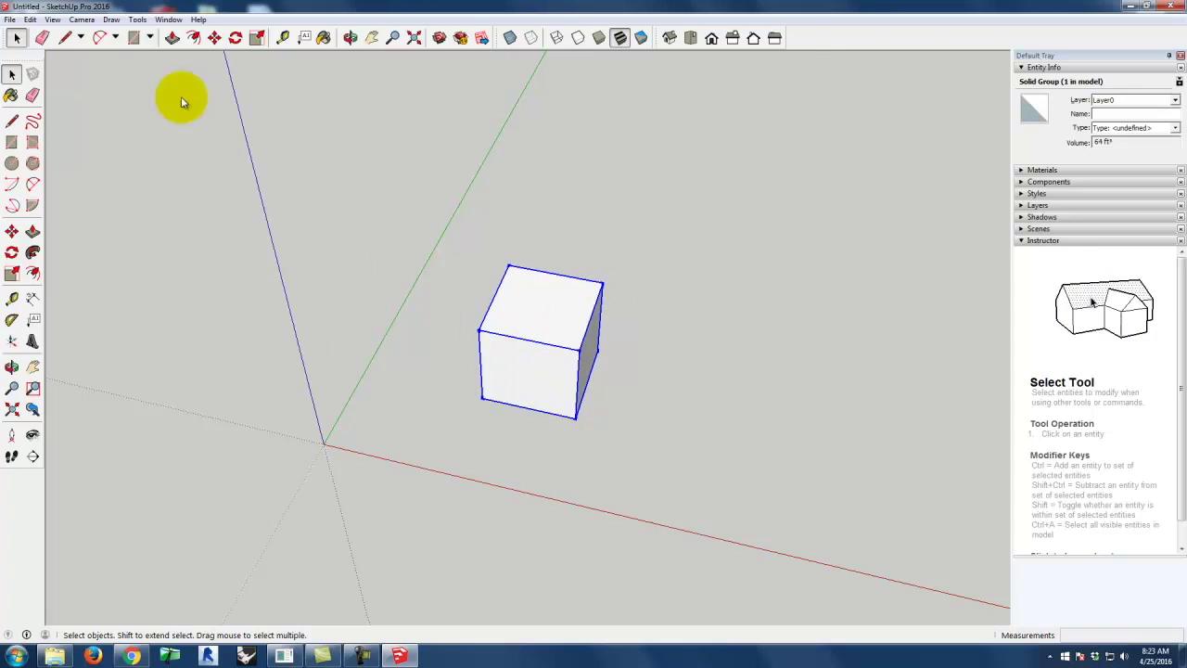
{"action": "left_click", "coordinate": [30, 20]}
{"action": "left_click", "coordinate": [46, 79]}
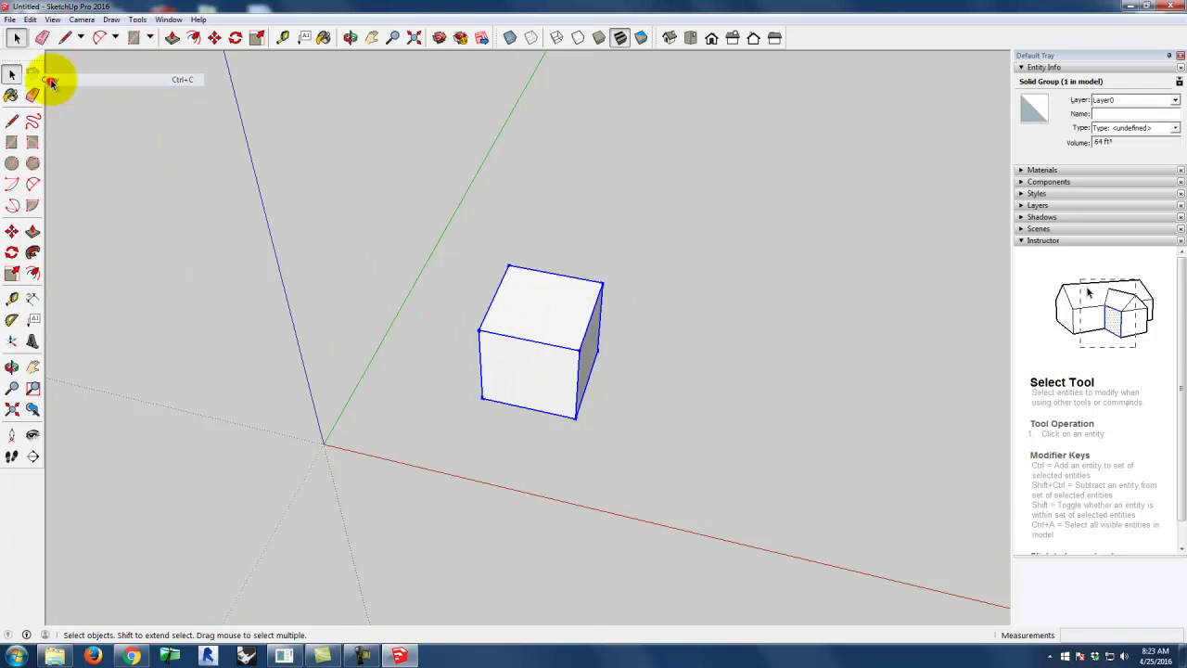
{"action": "left_click", "coordinate": [31, 19]}
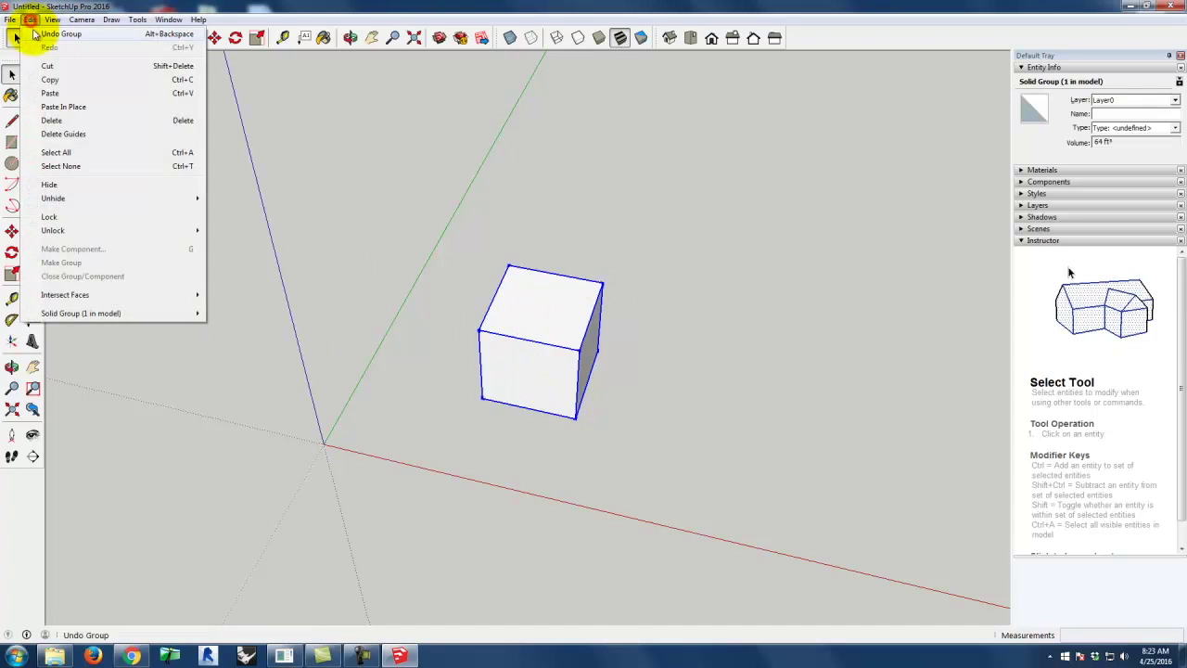
{"action": "left_click", "coordinate": [49, 94]}
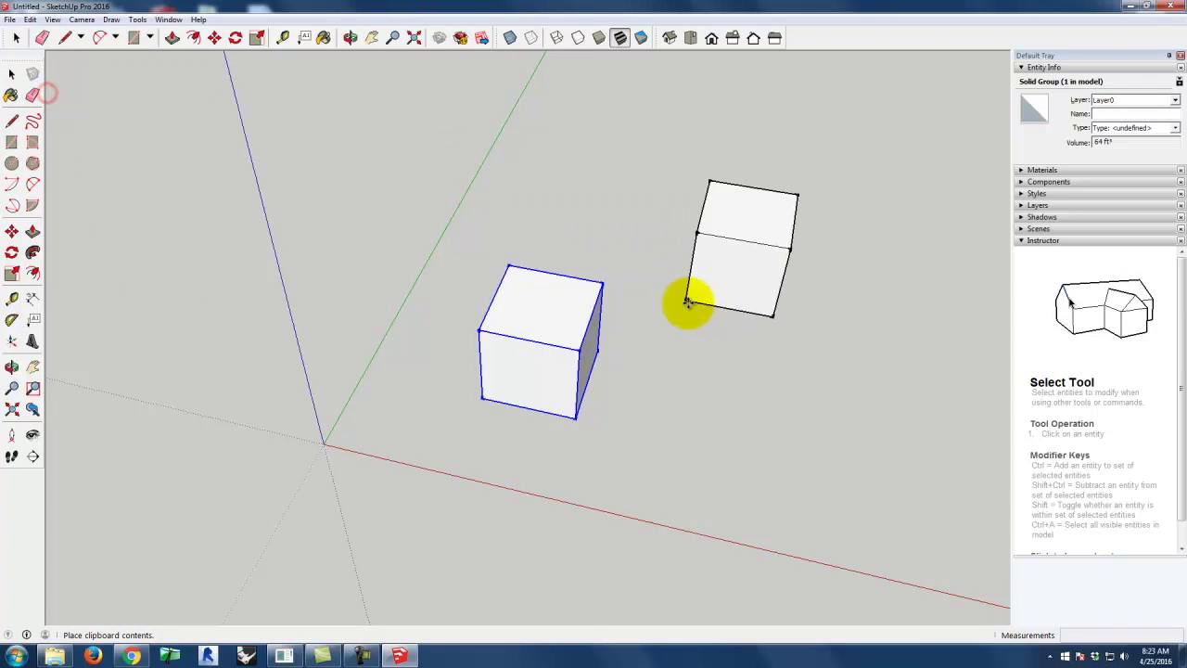
{"action": "left_click", "coordinate": [575, 417]}
Step: Move the second cube group about 5' 10" away from the first and snap it back by its corner against the first cube
{"action": "key", "text": "m"}
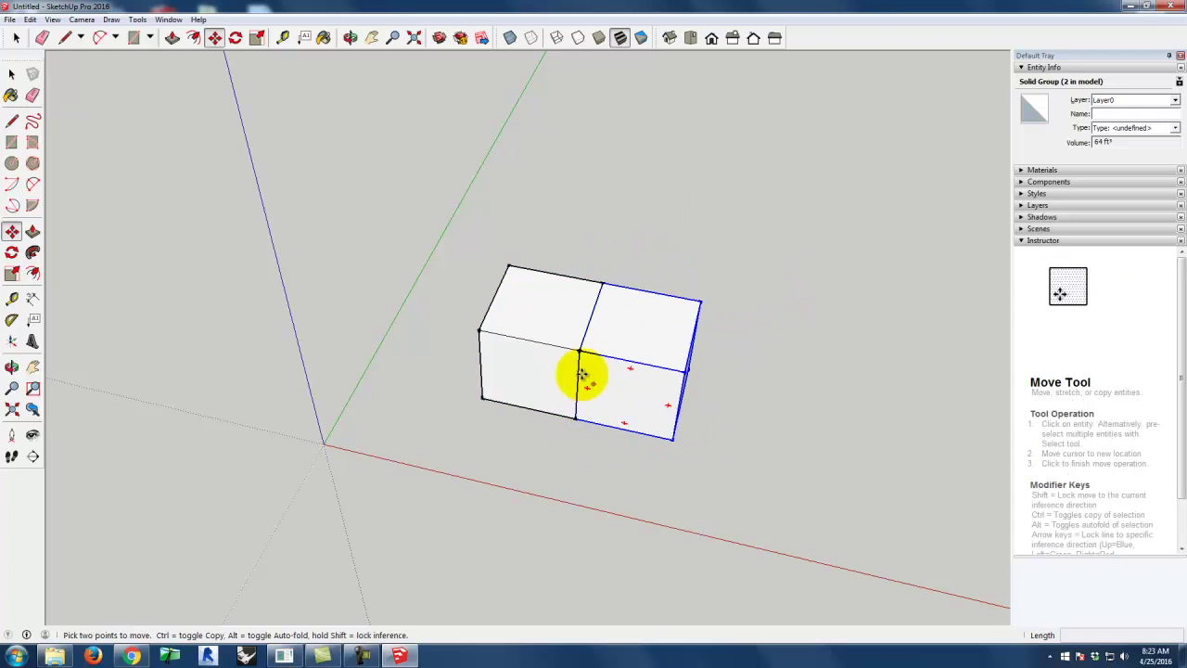
{"action": "left_click", "coordinate": [12, 74]}
{"action": "left_click", "coordinate": [766, 255]}
{"action": "left_click", "coordinate": [641, 322]}
{"action": "left_click", "coordinate": [214, 37]}
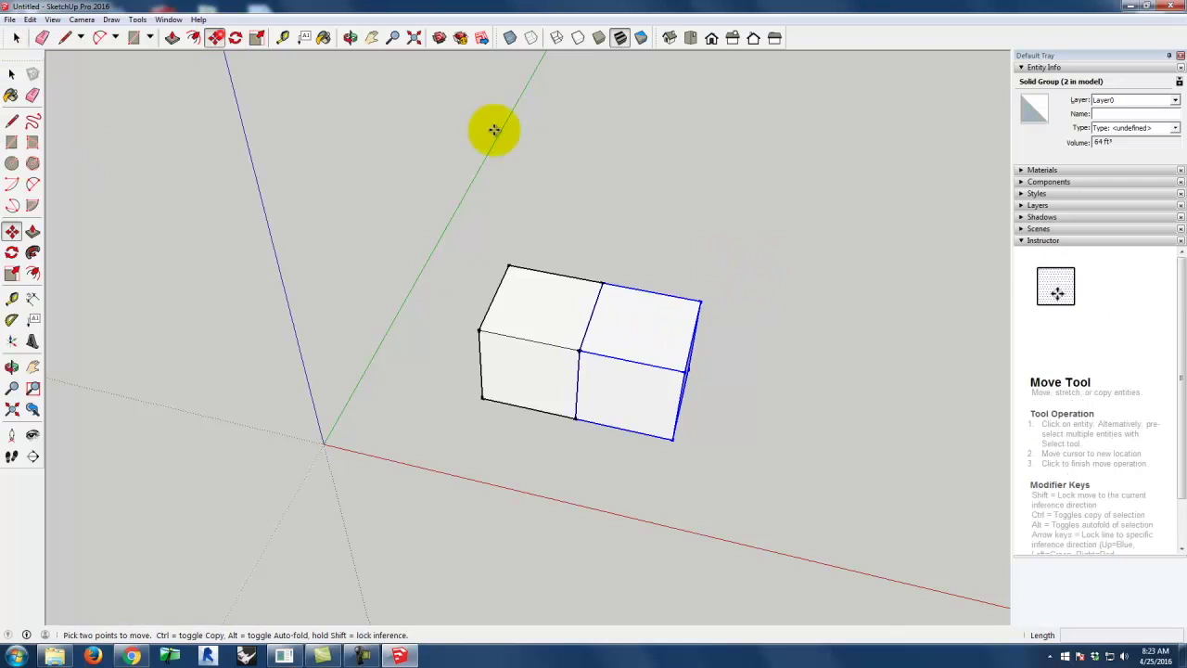
{"action": "left_click", "coordinate": [674, 439]}
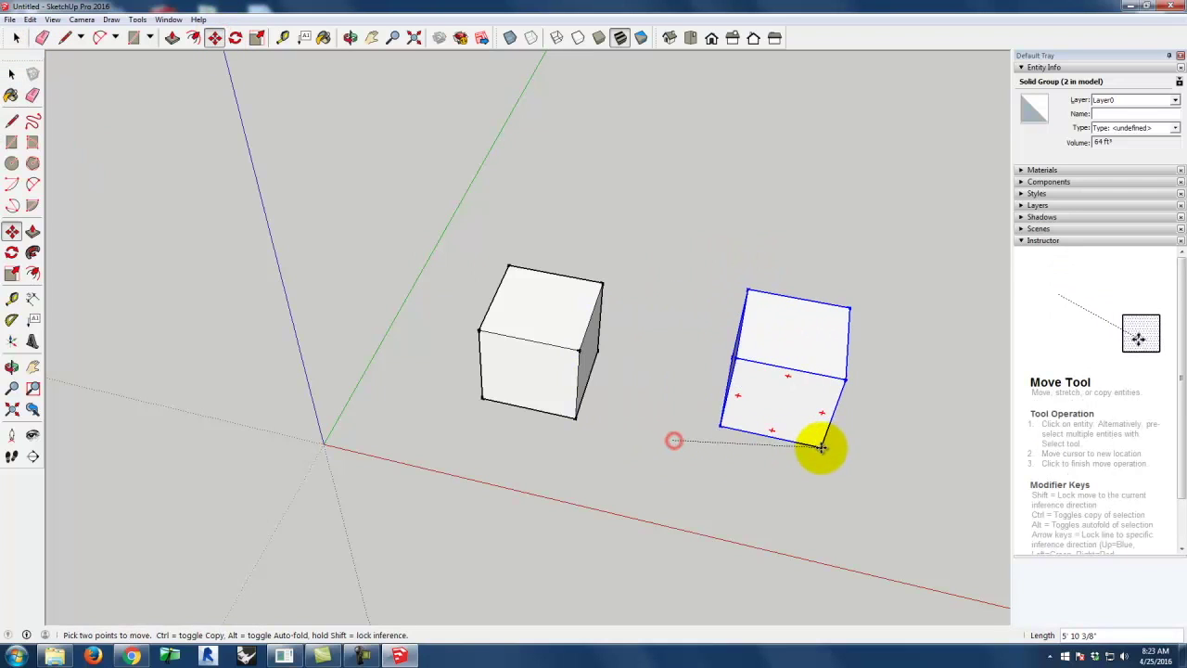
{"action": "left_click", "coordinate": [820, 447]}
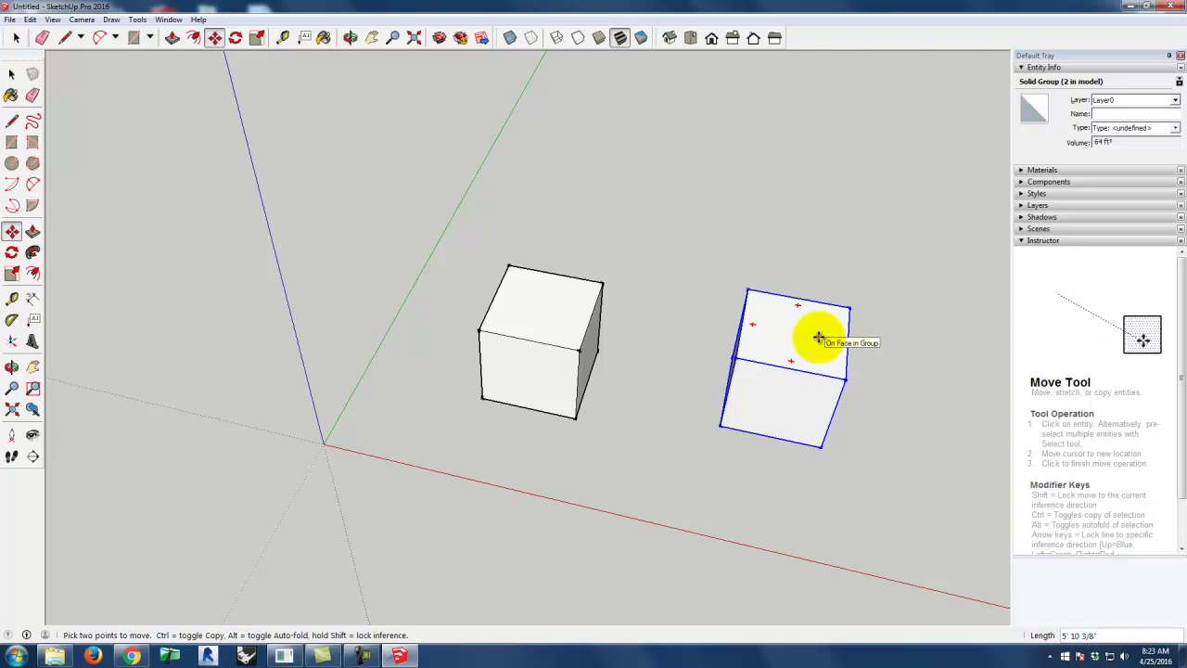
{"action": "left_click", "coordinate": [720, 427]}
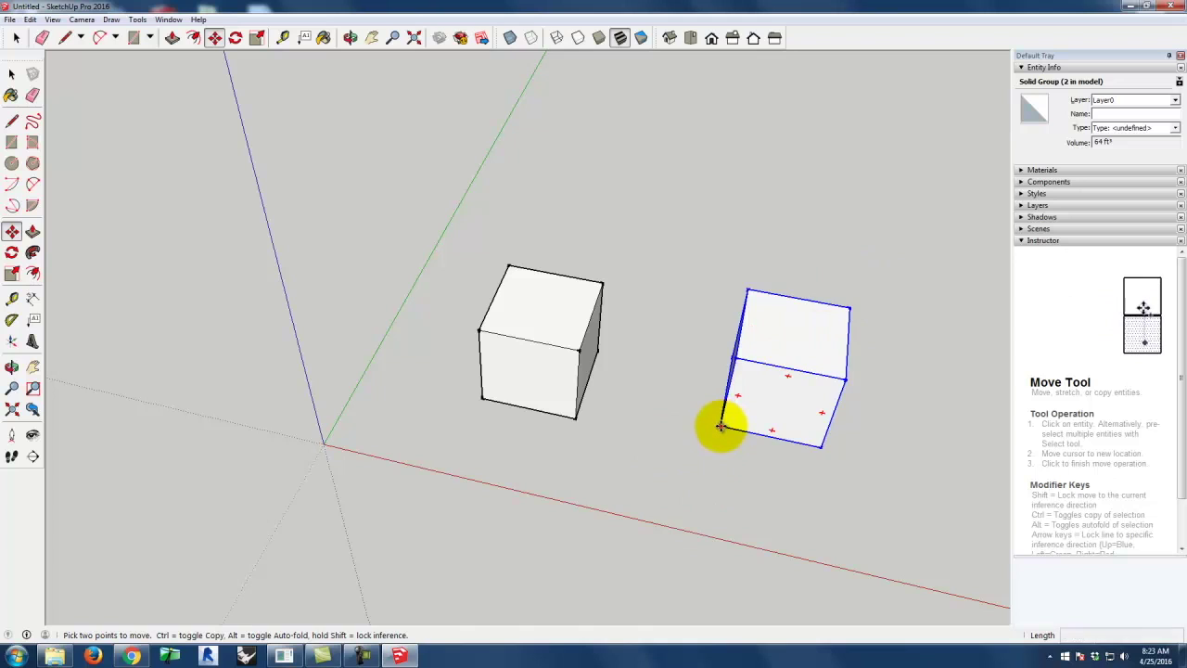
{"action": "left_click", "coordinate": [576, 419]}
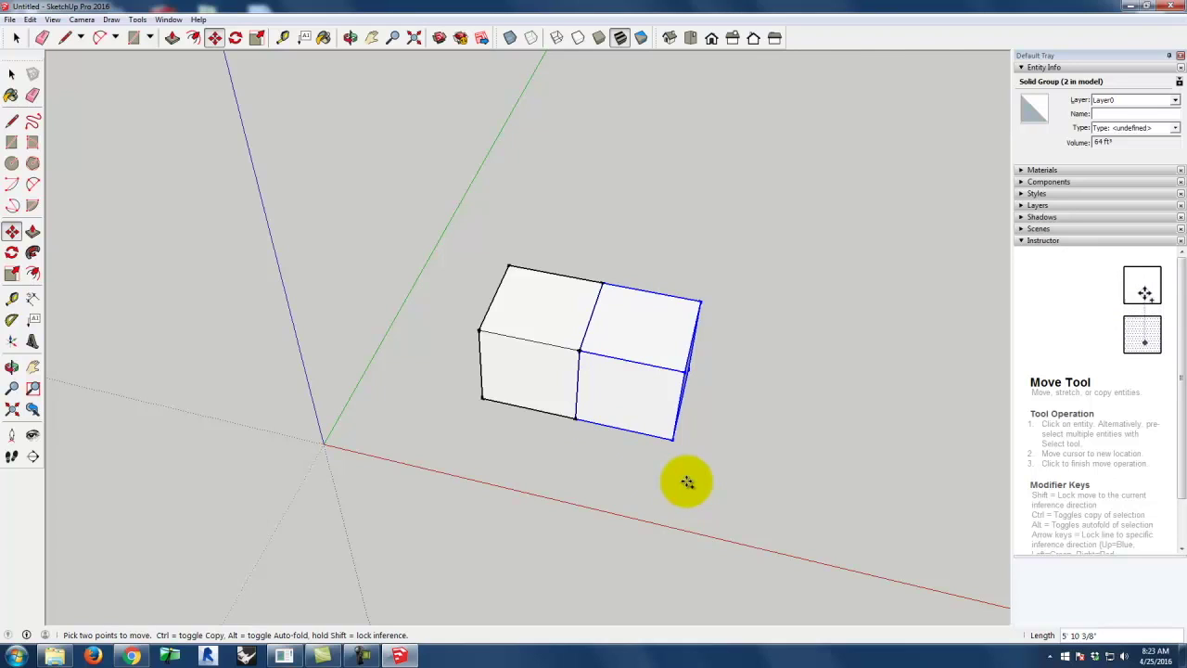
Step: Copy the end cube group three times with the Move tool, placing each duplicate 4' further along the red axis by snapping corner to corner
{"action": "left_click", "coordinate": [574, 420]}
{"action": "key", "text": "ctrl"}
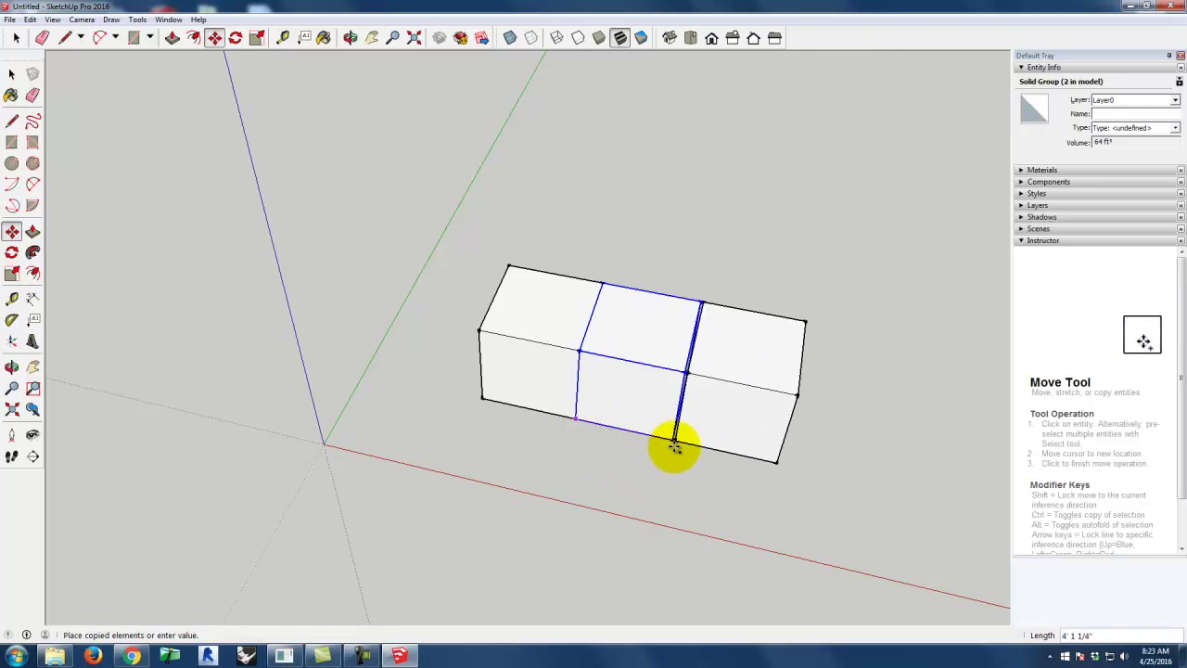
{"action": "left_click", "coordinate": [674, 438]}
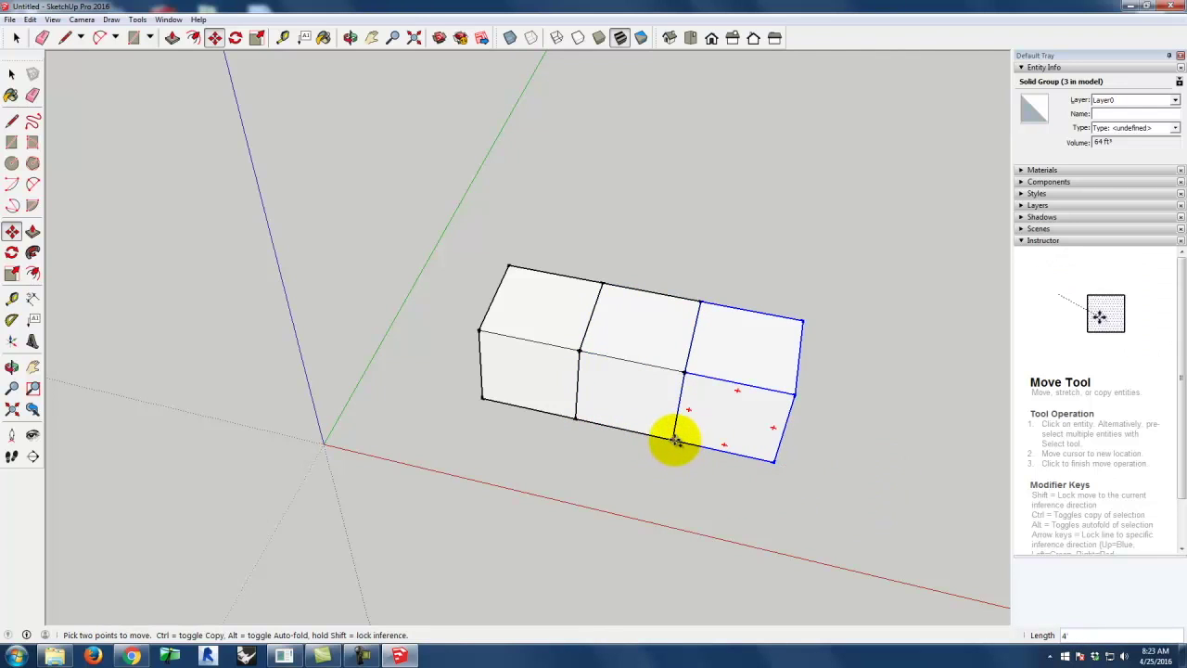
{"action": "left_click", "coordinate": [674, 436]}
{"action": "key", "text": "ctrl"}
{"action": "left_click", "coordinate": [775, 464]}
{"action": "left_click", "coordinate": [775, 464]}
{"action": "key", "text": "ctrl"}
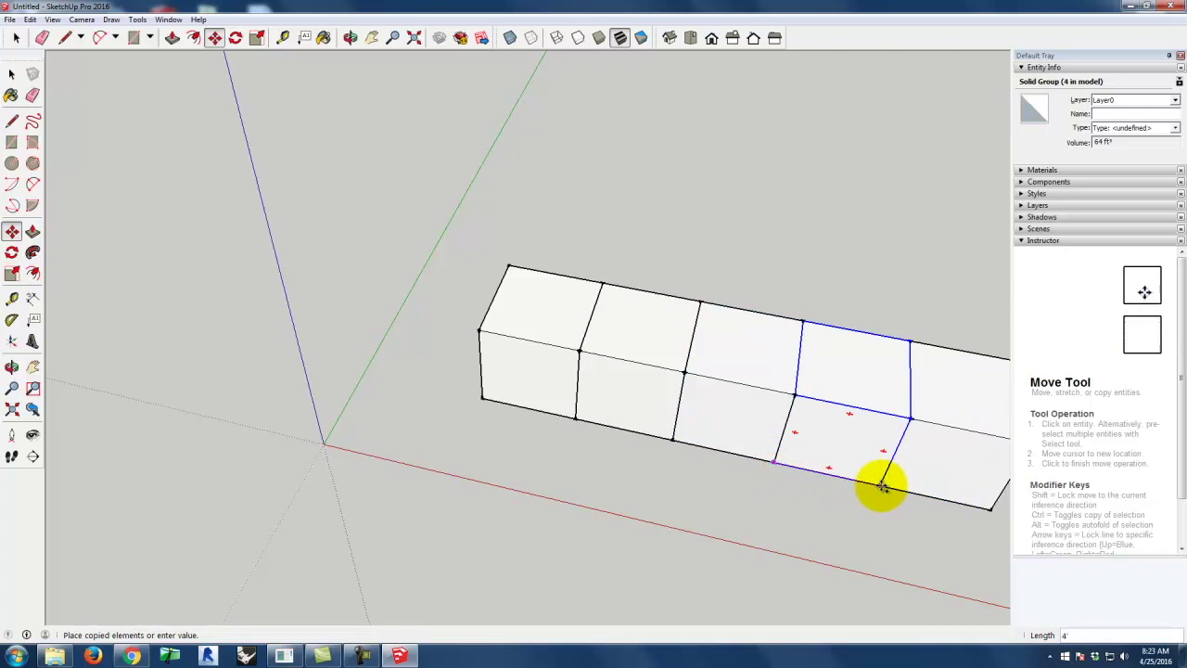
{"action": "left_click", "coordinate": [880, 483]}
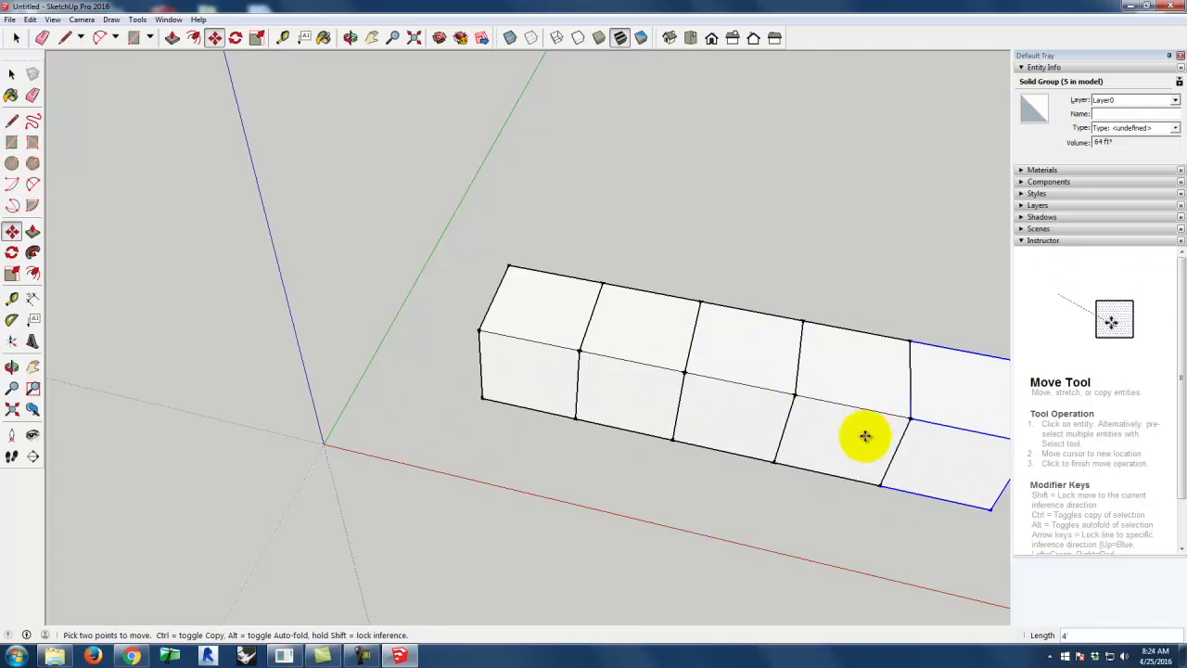
Step: Copy the fifth cube group 4' along the red axis with the Move tool, snapping the sixth against the end of the row
{"action": "scroll", "coordinate": [372, 397], "scroll_direction": "down", "scroll_amount": 2}
{"action": "scroll", "coordinate": [730, 450], "scroll_direction": "down", "scroll_amount": 1}
{"action": "scroll", "coordinate": [847, 467], "scroll_direction": "up", "scroll_amount": 3}
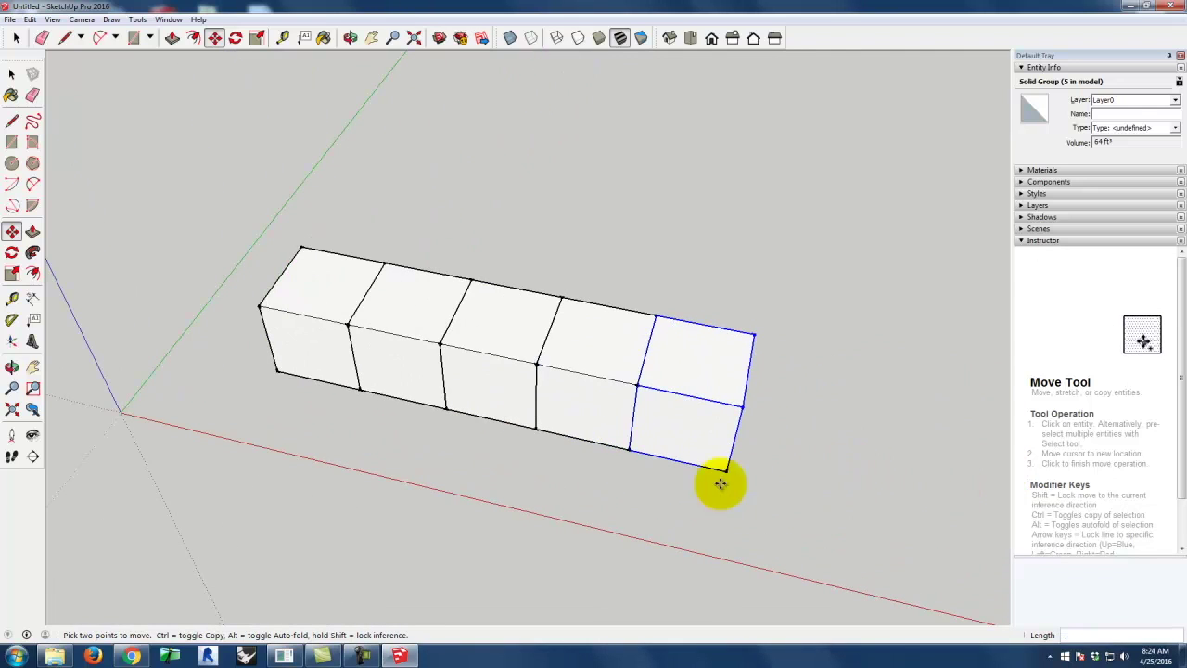
{"action": "left_click", "coordinate": [629, 452]}
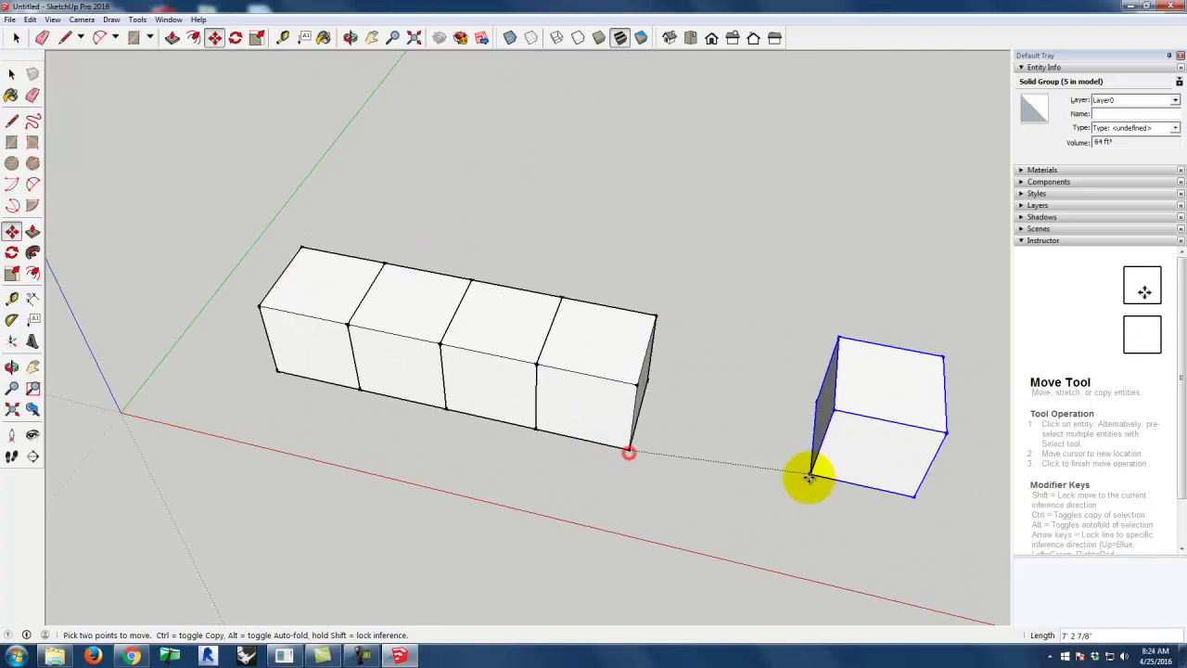
{"action": "left_click", "coordinate": [630, 452]}
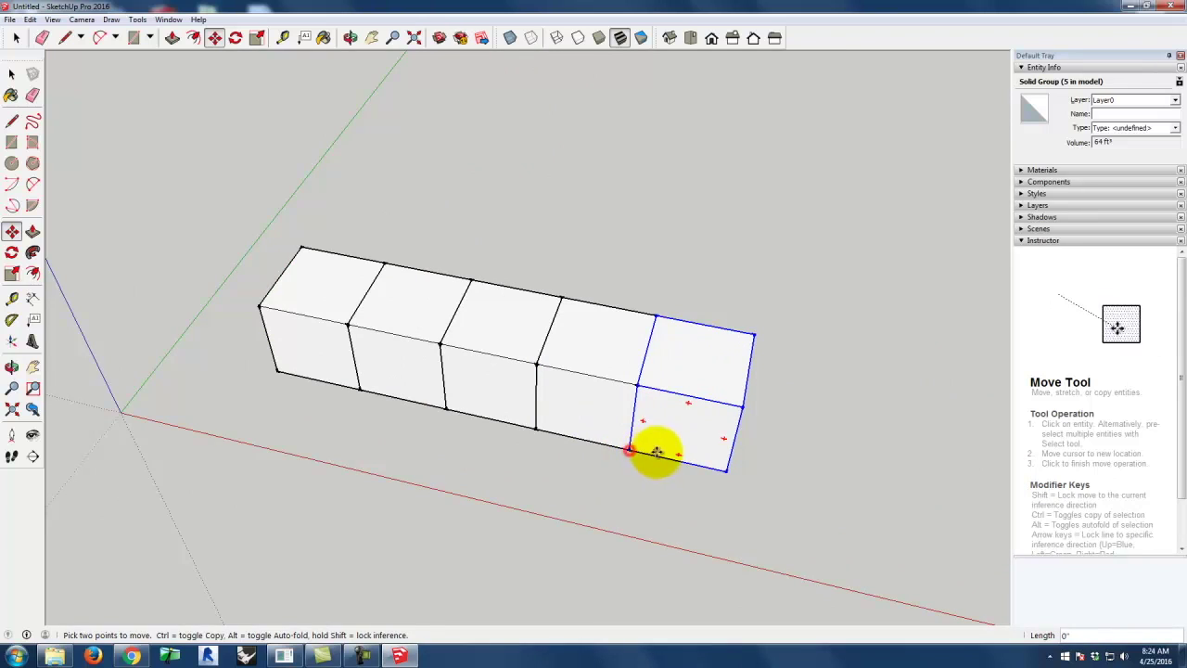
{"action": "left_click", "coordinate": [630, 452]}
{"action": "key", "text": "ctrl"}
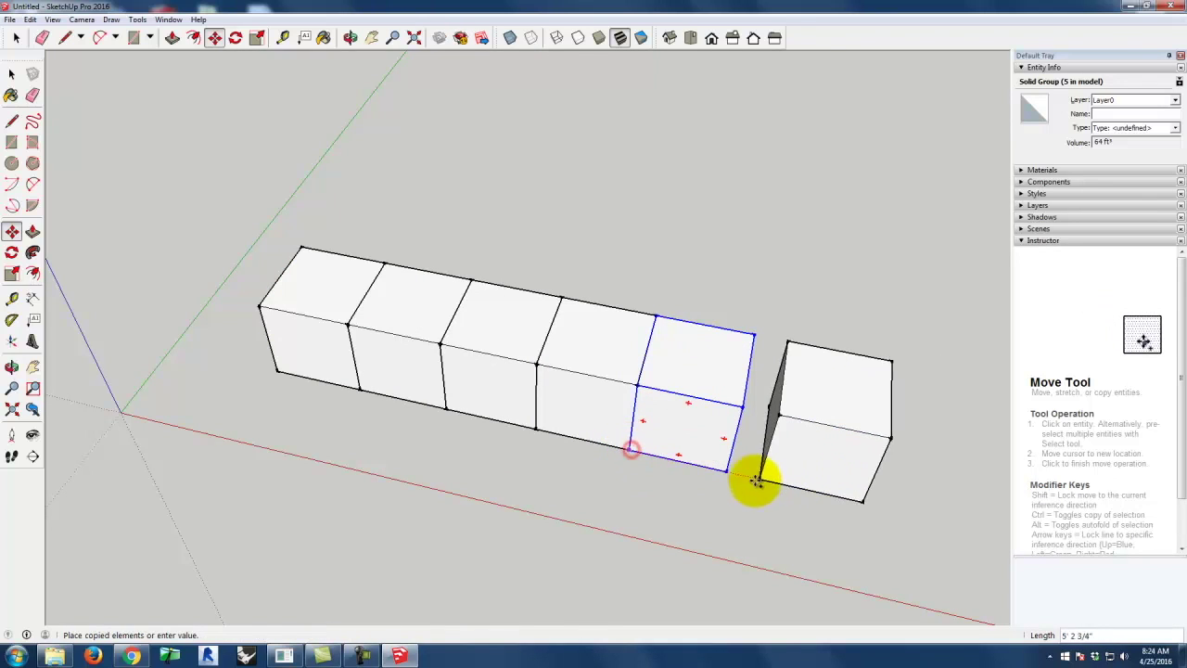
{"action": "left_click", "coordinate": [728, 472]}
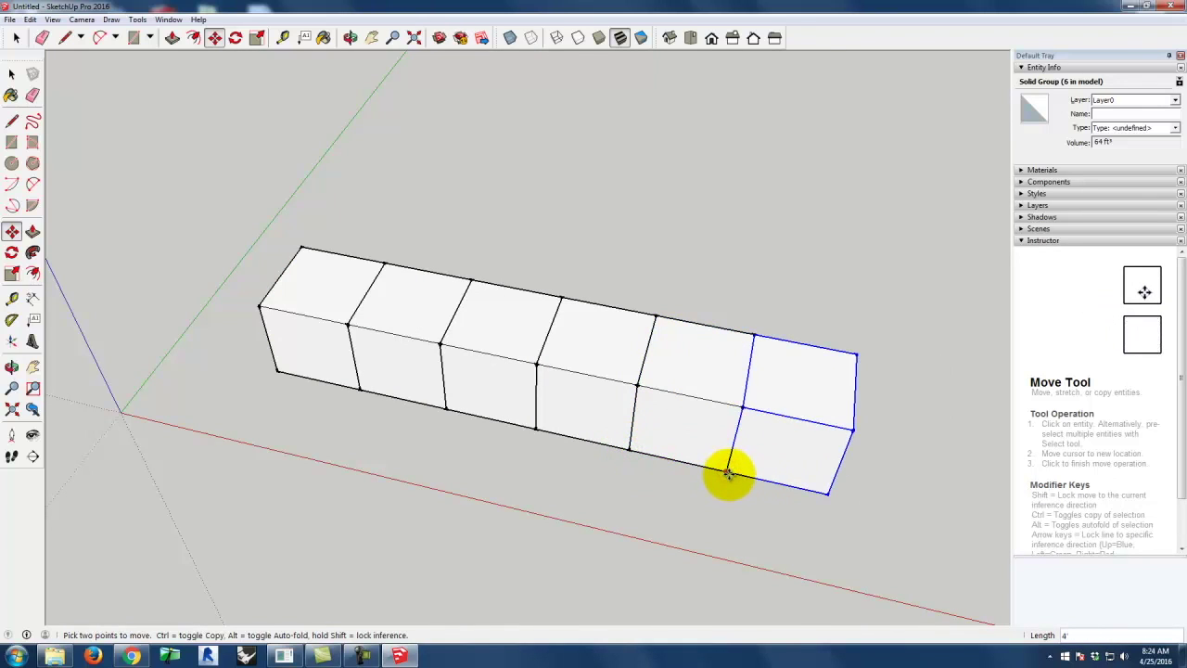
Step: Copy the end cube group twice with the Move tool, placing each duplicate 4' further along the red axis to complete a row of eight
{"action": "left_click", "coordinate": [728, 474]}
{"action": "key", "text": "ctrl"}
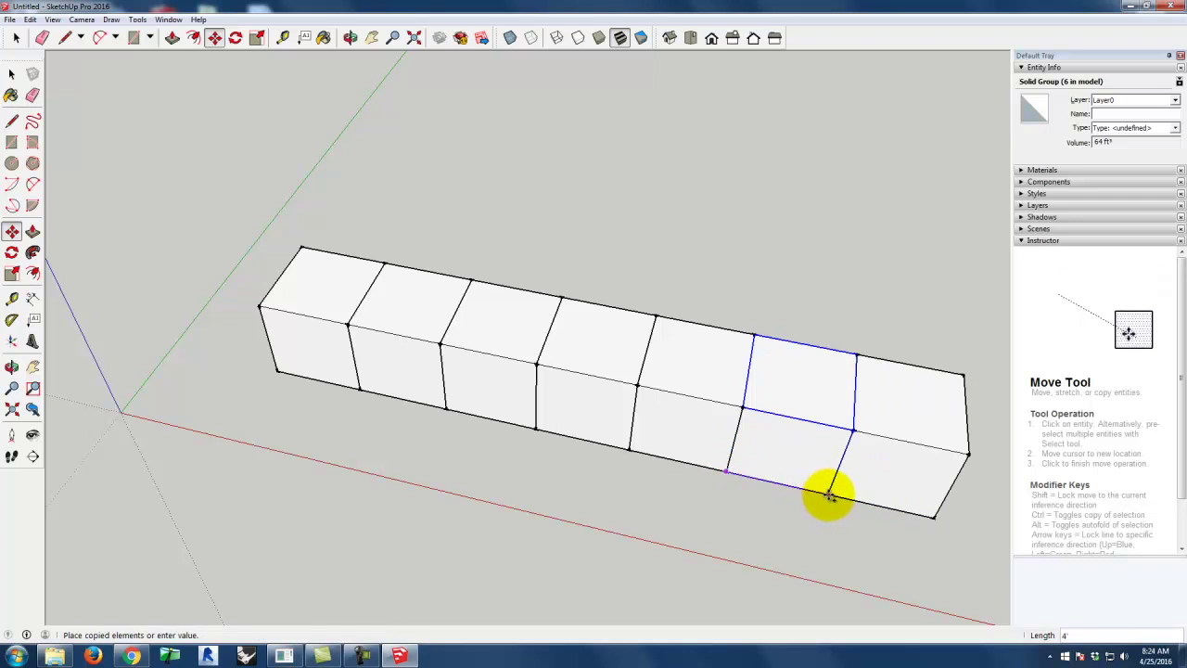
{"action": "left_click", "coordinate": [829, 495]}
{"action": "left_click", "coordinate": [831, 496]}
{"action": "key", "text": "ctrl"}
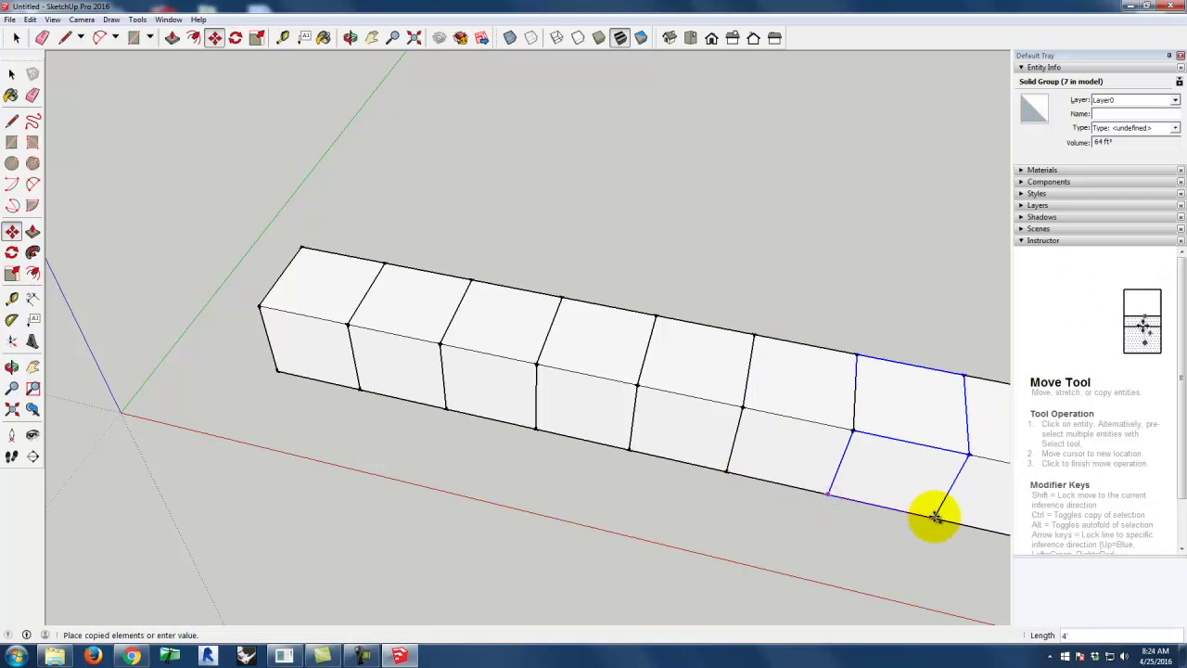
{"action": "left_click", "coordinate": [918, 510]}
{"action": "scroll", "coordinate": [244, 413], "scroll_direction": "down", "scroll_amount": 5}
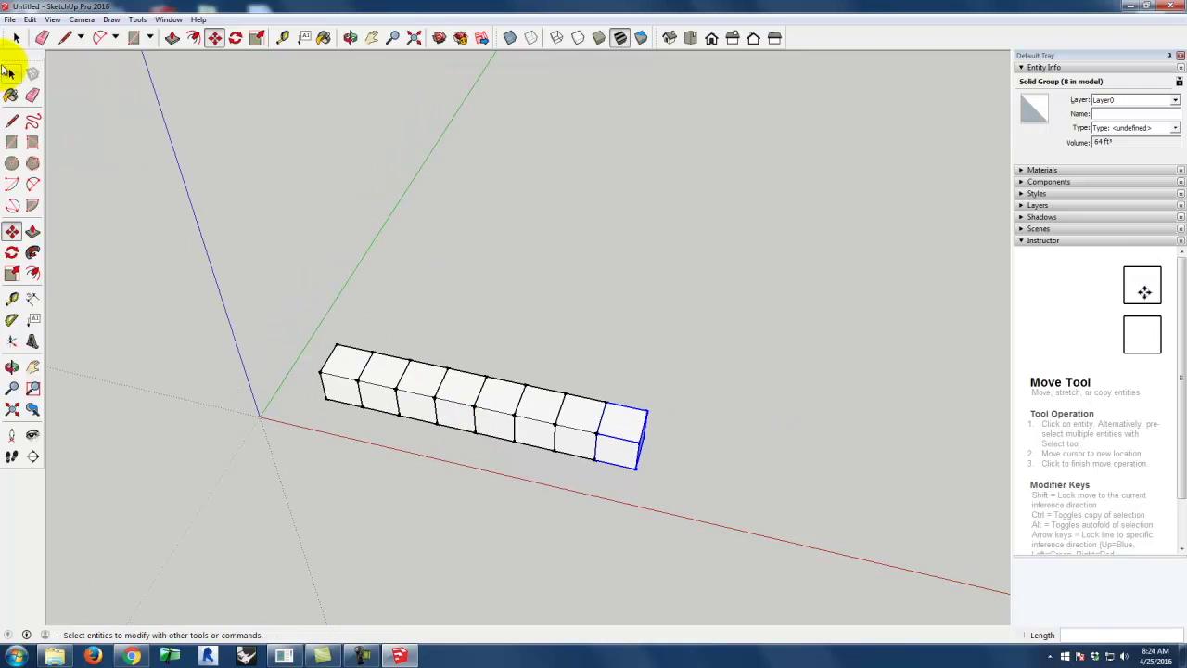
Step: Select all eight cube groups and copy the row about 4' along the green axis with the Move tool, directly behind the first row
{"action": "left_click", "coordinate": [12, 73]}
{"action": "left_click_drag", "start_coordinate": [323, 284], "coordinate": [779, 522]}
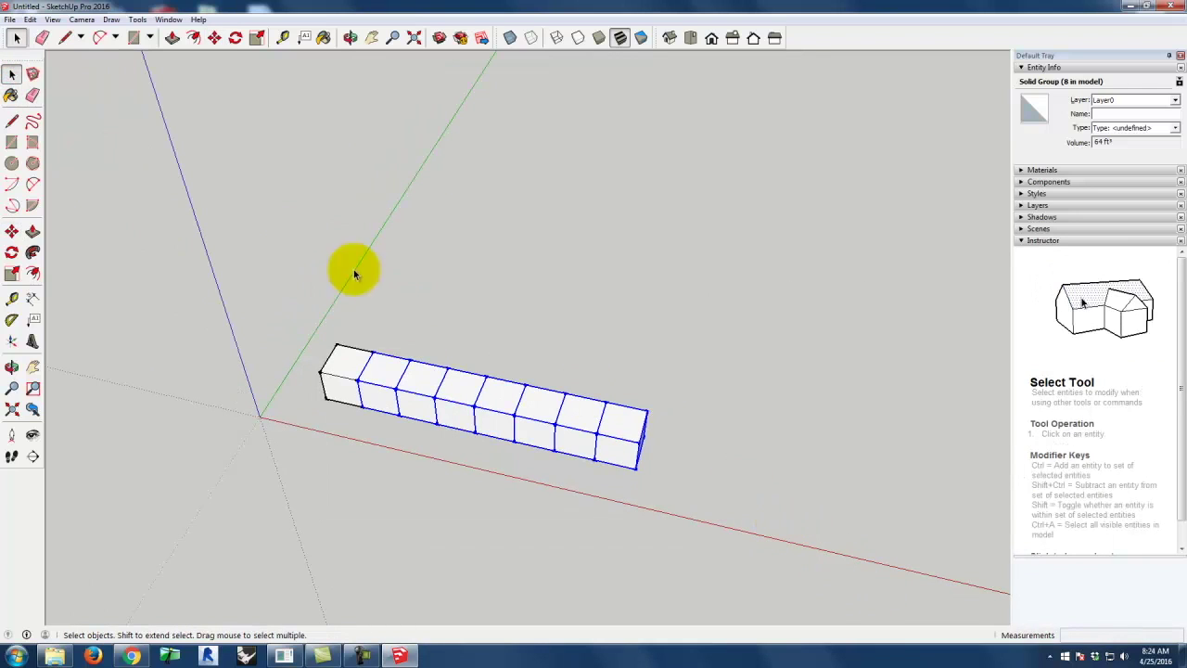
{"action": "left_click", "coordinate": [207, 303]}
{"action": "left_click_drag", "start_coordinate": [286, 291], "coordinate": [724, 511]}
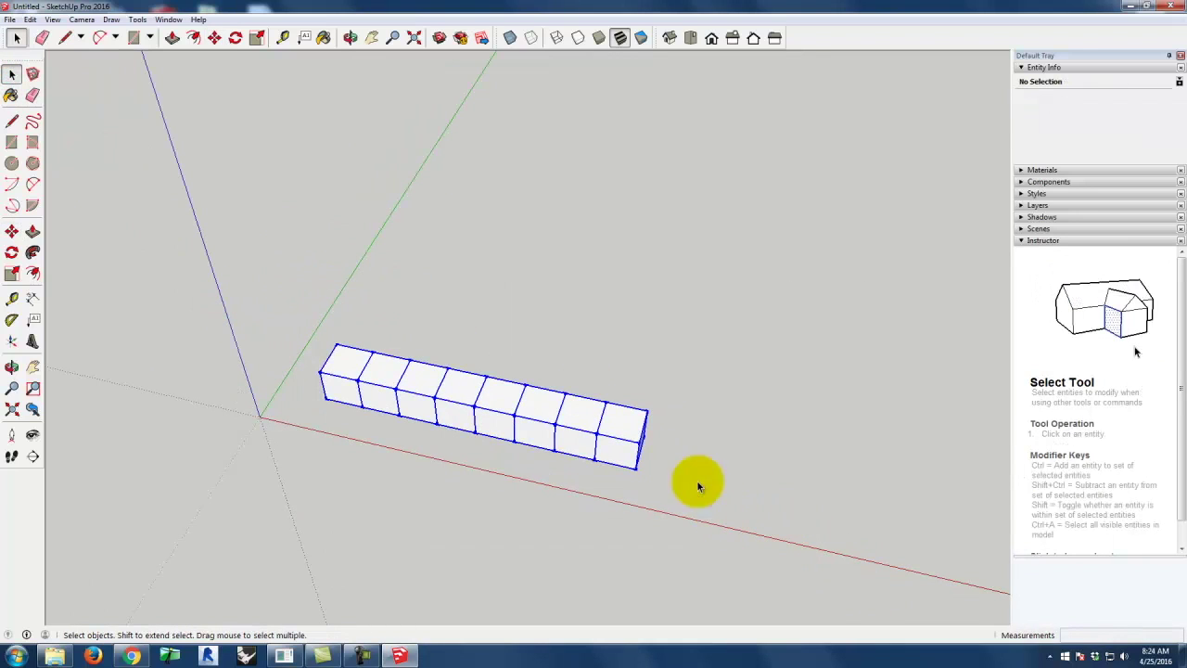
{"action": "left_click", "coordinate": [11, 231]}
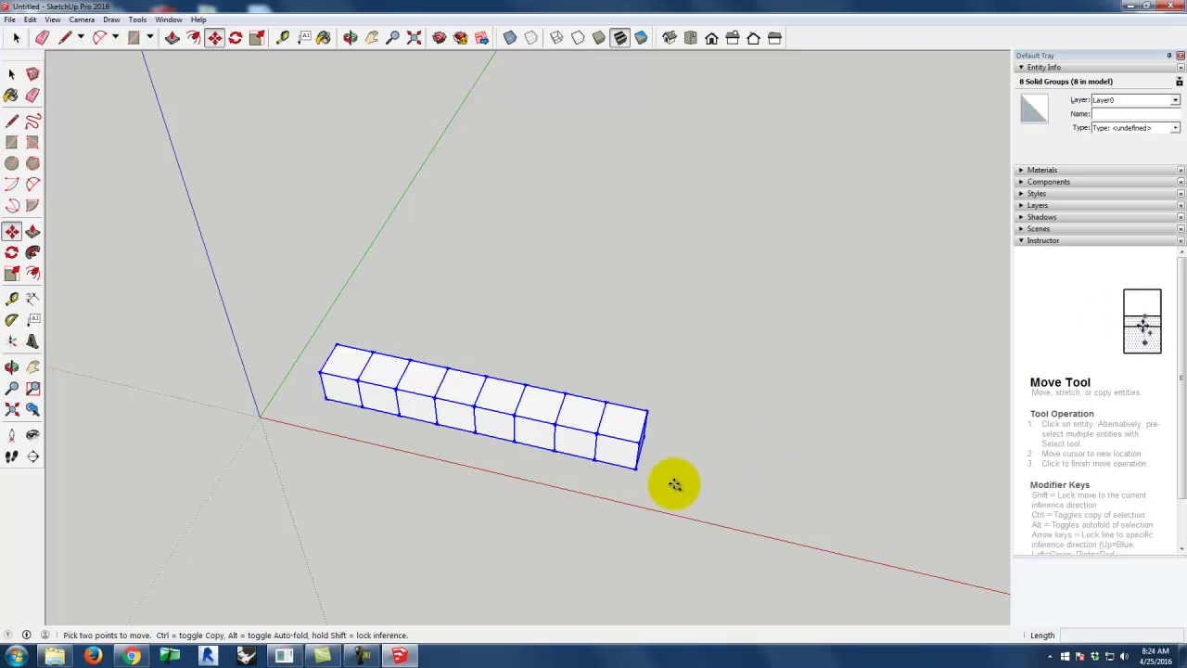
{"action": "key", "text": "ctrl"}
{"action": "left_click", "coordinate": [637, 471]}
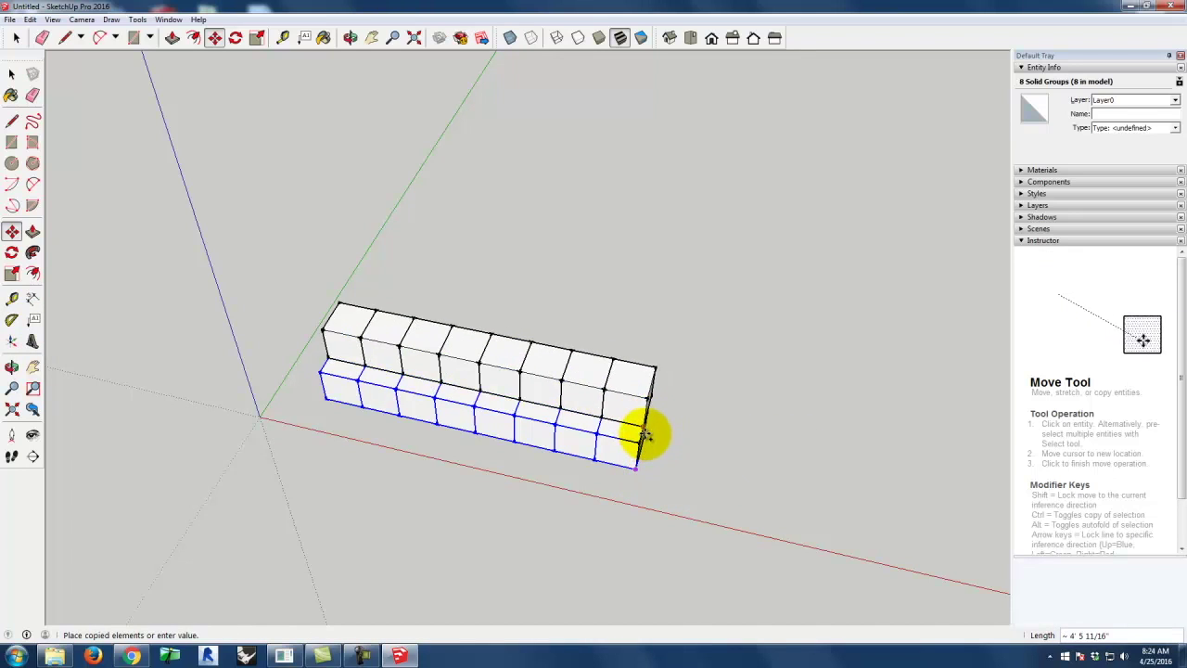
{"action": "left_click", "coordinate": [649, 443]}
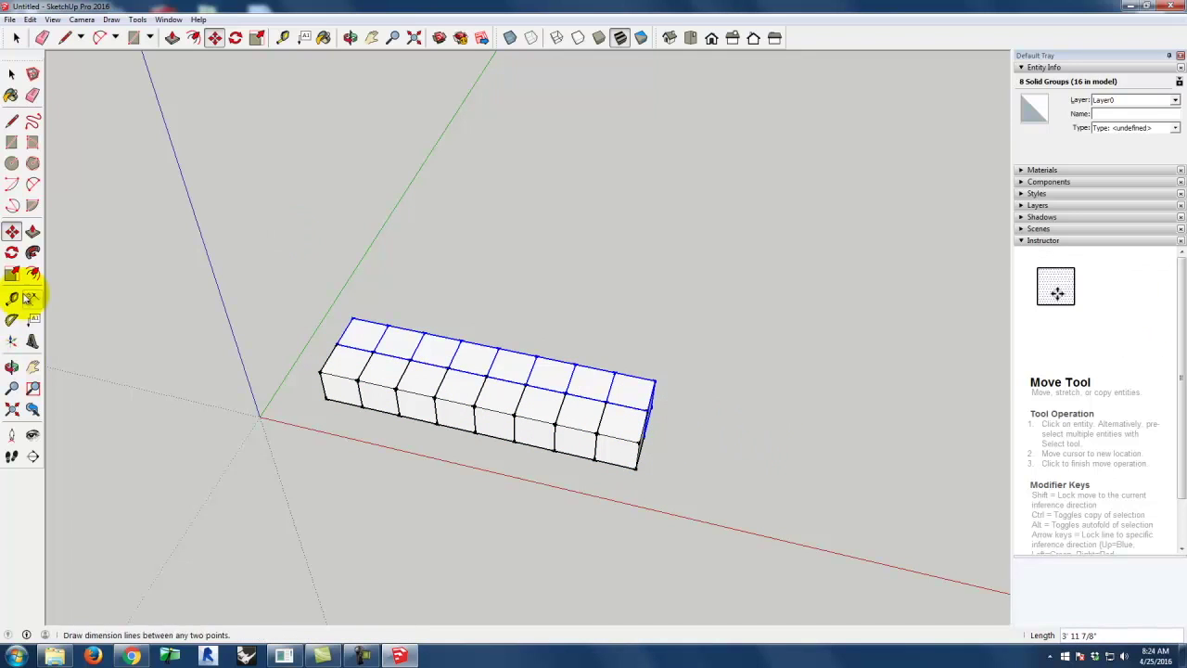
Step: Copy the second row of cubes 4' along the green axis with the Move tool, snapping corner to corner to add a third row
{"action": "left_click", "coordinate": [11, 364]}
{"action": "left_click_drag", "start_coordinate": [628, 411], "coordinate": [559, 371]}
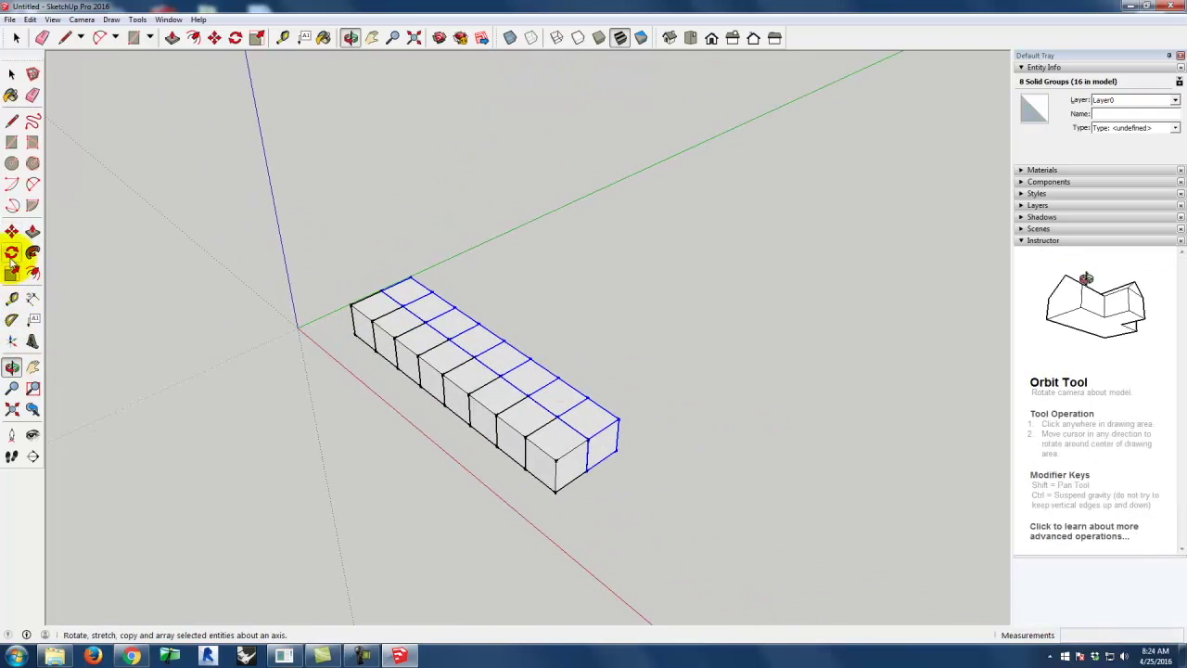
{"action": "left_click", "coordinate": [11, 231]}
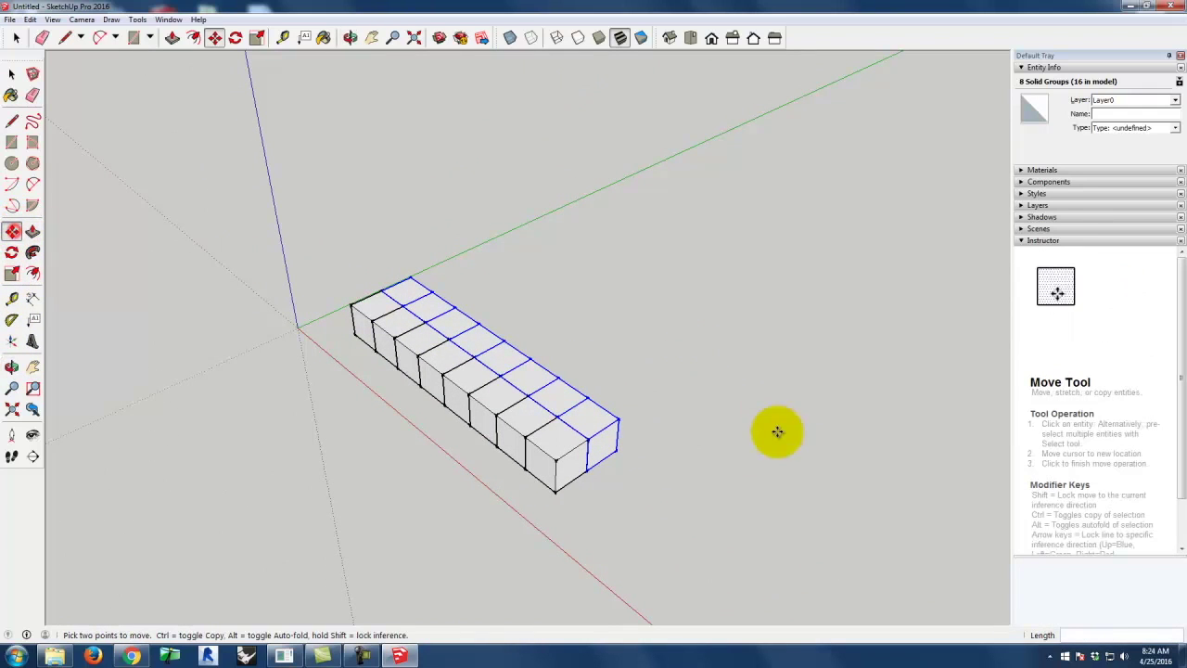
{"action": "left_click", "coordinate": [587, 474]}
{"action": "key", "text": "ctrl"}
{"action": "left_click", "coordinate": [619, 451]}
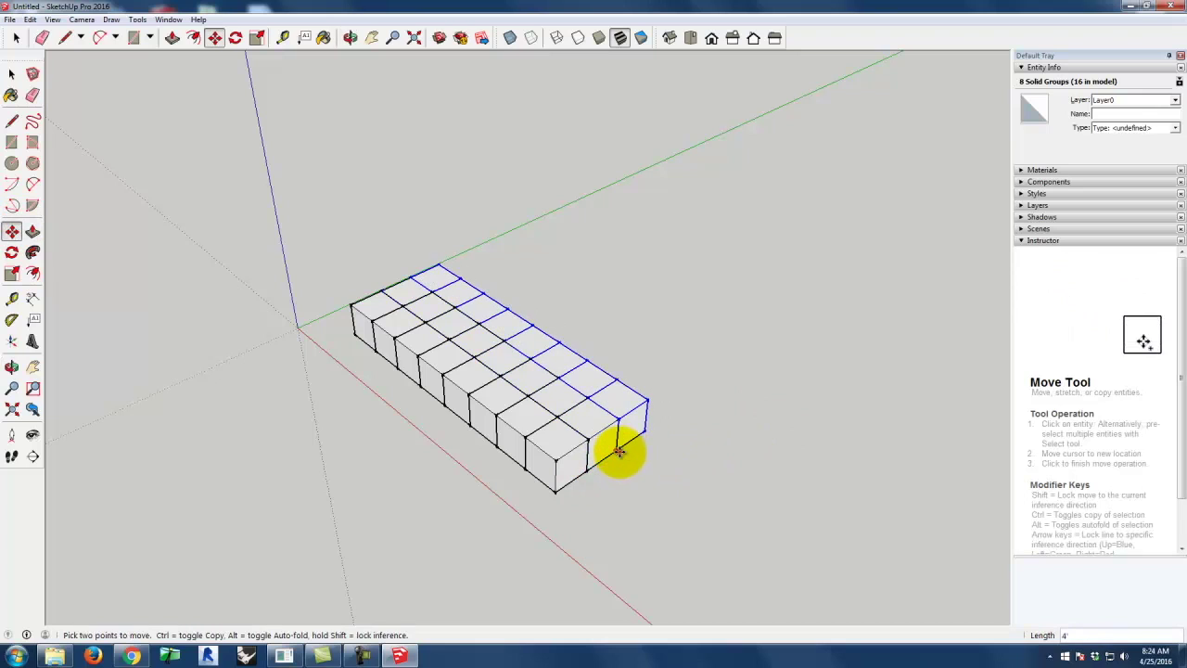
Step: Copy the last row five more times along the green axis, snapping each duplicate at the corner to form an 8 by 8 grid, and deselect it
{"action": "left_click", "coordinate": [618, 451]}
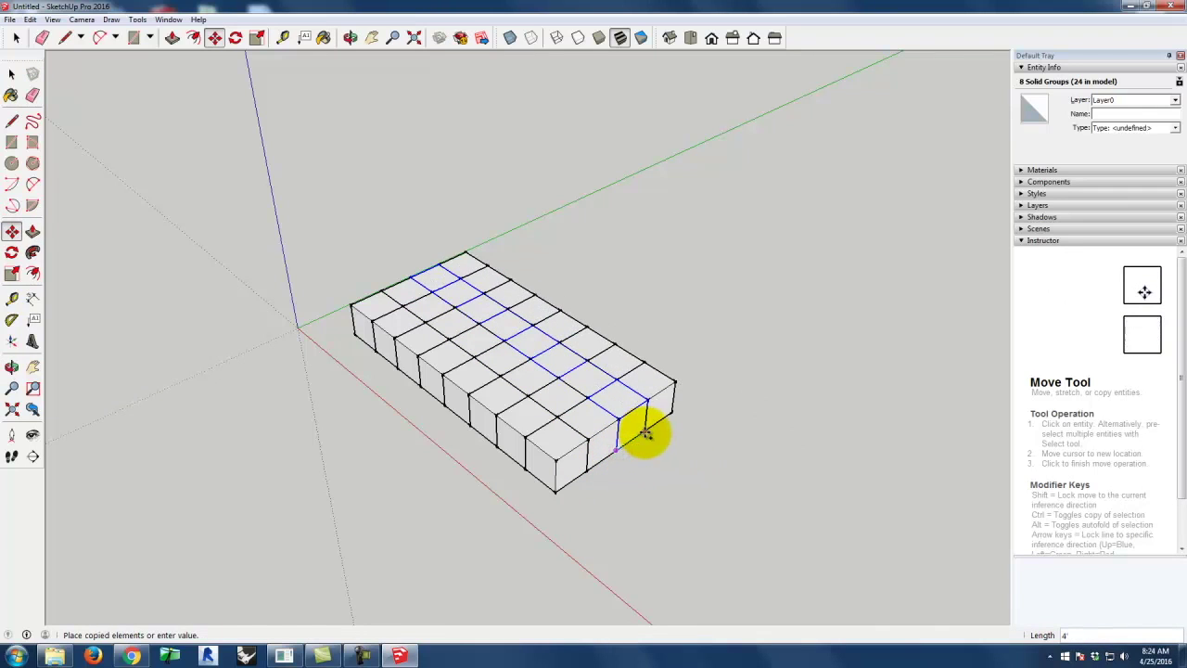
{"action": "left_click", "coordinate": [646, 431]}
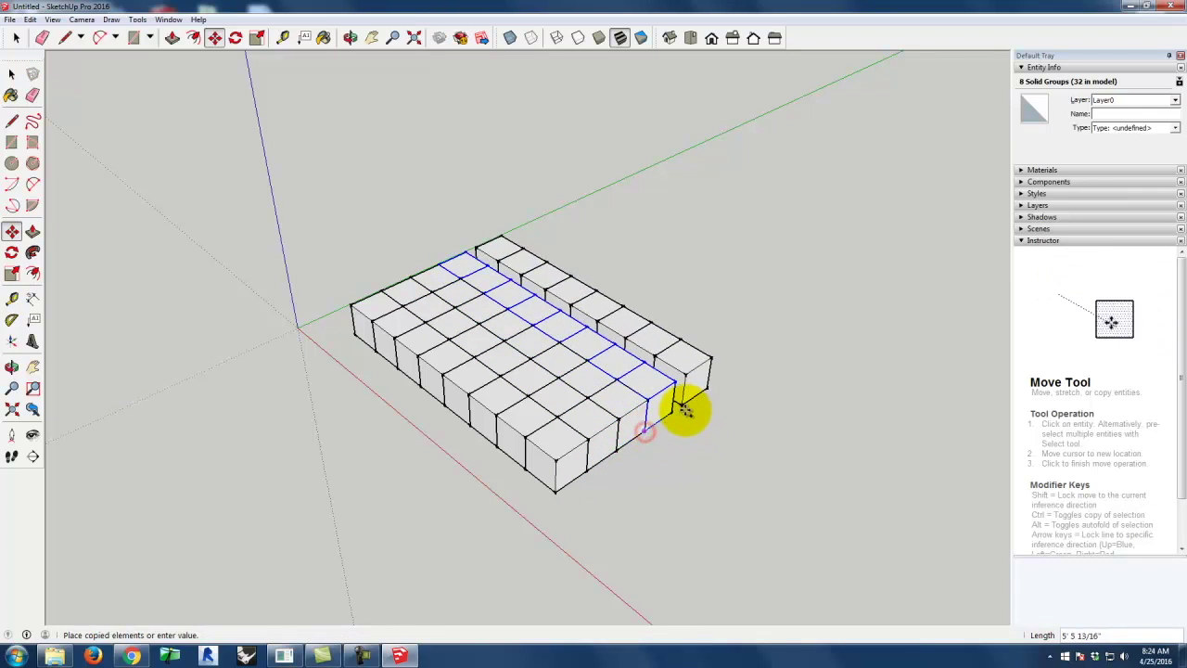
{"action": "left_click", "coordinate": [674, 415]}
{"action": "left_click", "coordinate": [677, 417]}
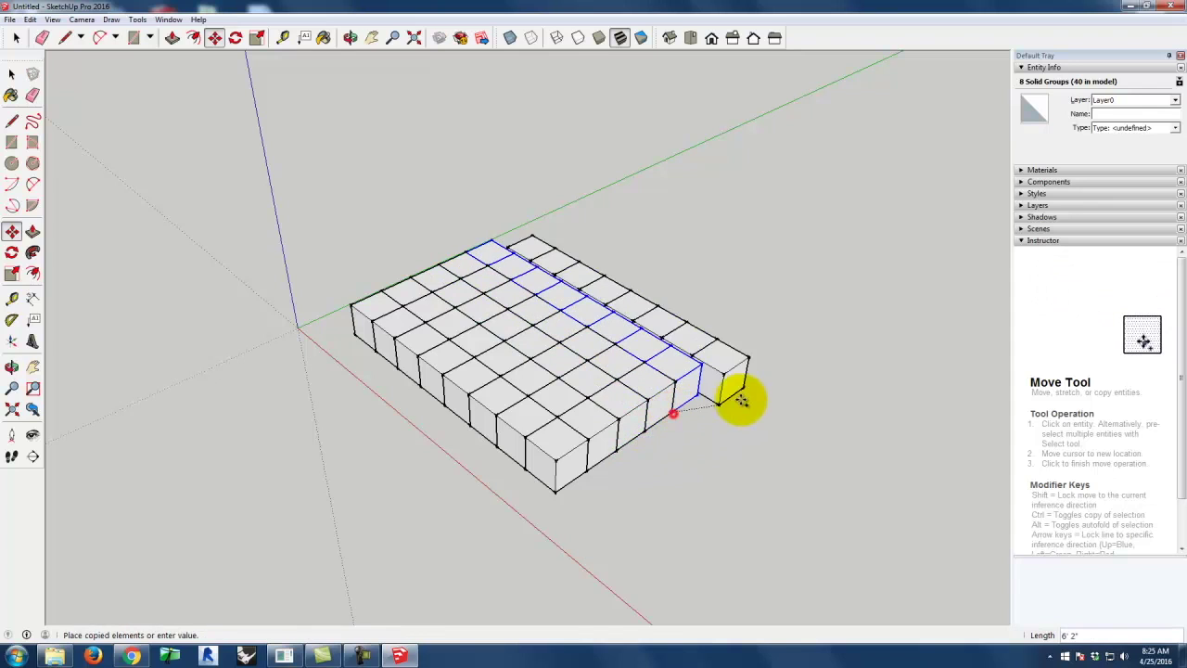
{"action": "left_click", "coordinate": [702, 396]}
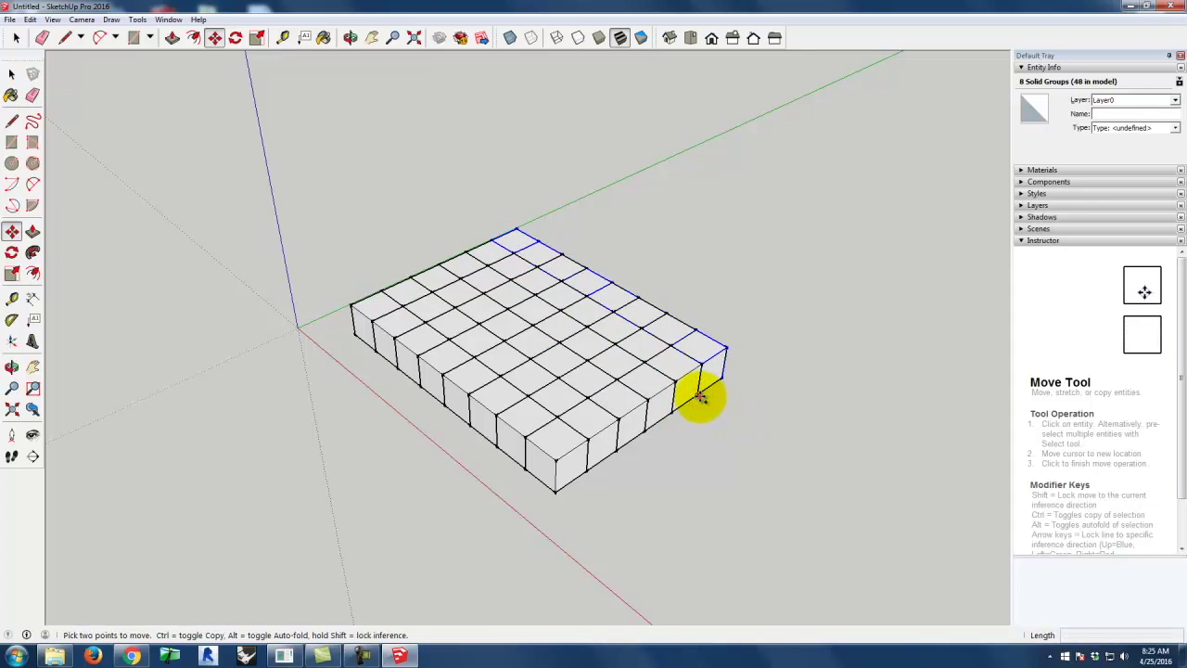
{"action": "left_click", "coordinate": [702, 397]}
{"action": "left_click", "coordinate": [725, 380]}
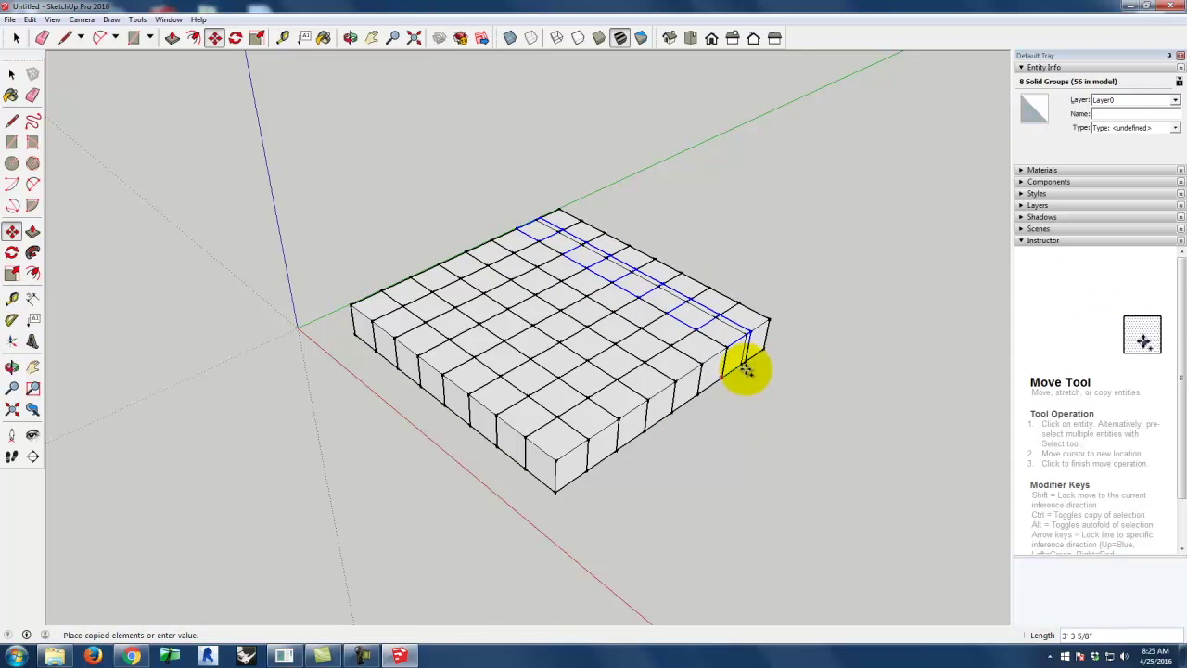
{"action": "left_click", "coordinate": [749, 363]}
{"action": "key", "text": "Escape"}
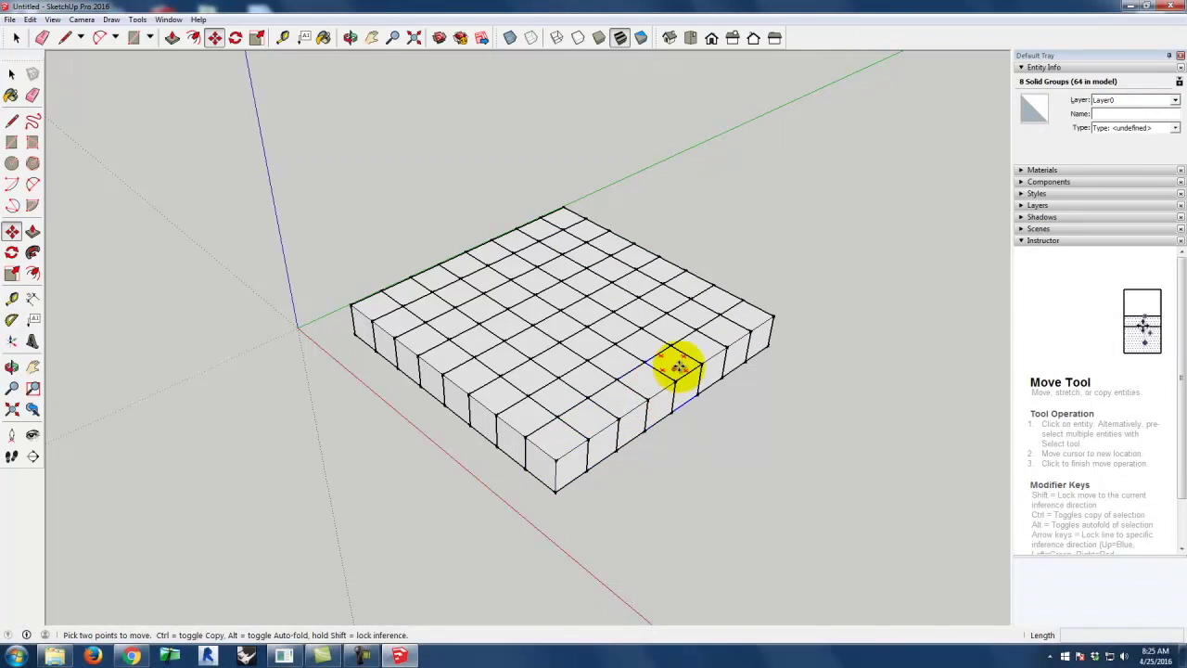
{"action": "key", "text": "ctrl+t"}
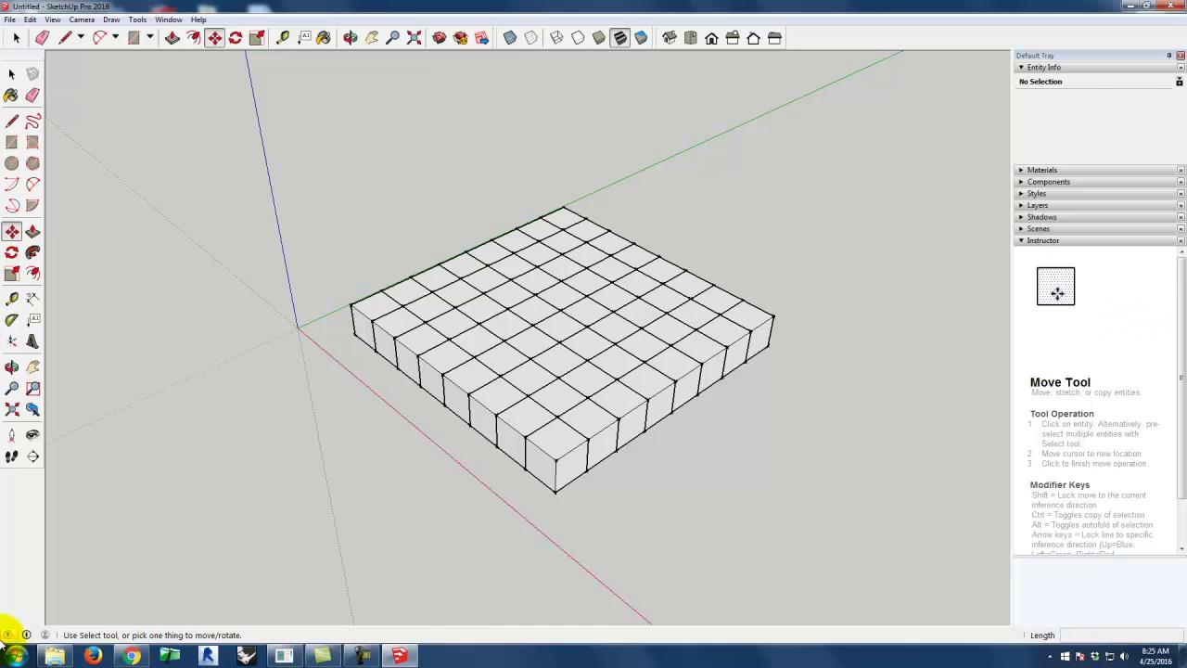
Step: Delete the cube groups in the row nearest the red axis, keeping only its second and third cubes
{"action": "left_click", "coordinate": [11, 74]}
{"action": "left_click", "coordinate": [436, 367]}
{"action": "key", "text": "Delete"}
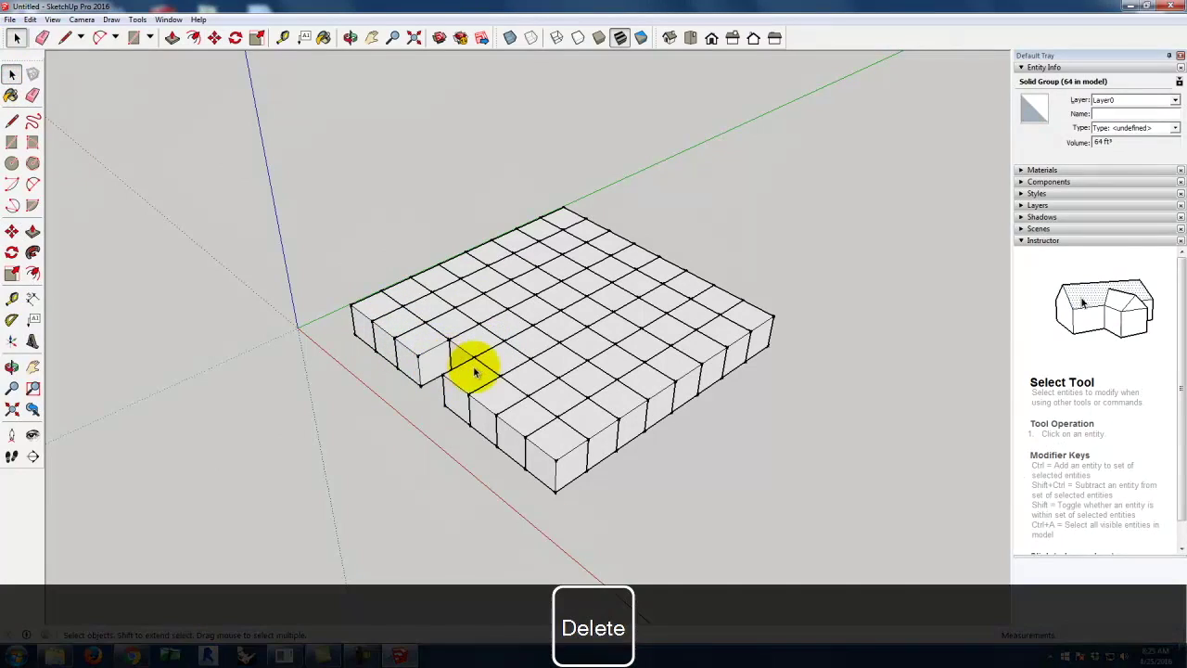
{"action": "left_click", "coordinate": [484, 398]}
{"action": "key", "text": "Delete"}
{"action": "left_click", "coordinate": [522, 418]}
{"action": "key", "text": "Delete"}
{"action": "left_click", "coordinate": [543, 442]}
{"action": "key", "text": "Delete"}
{"action": "left_click", "coordinate": [388, 319]}
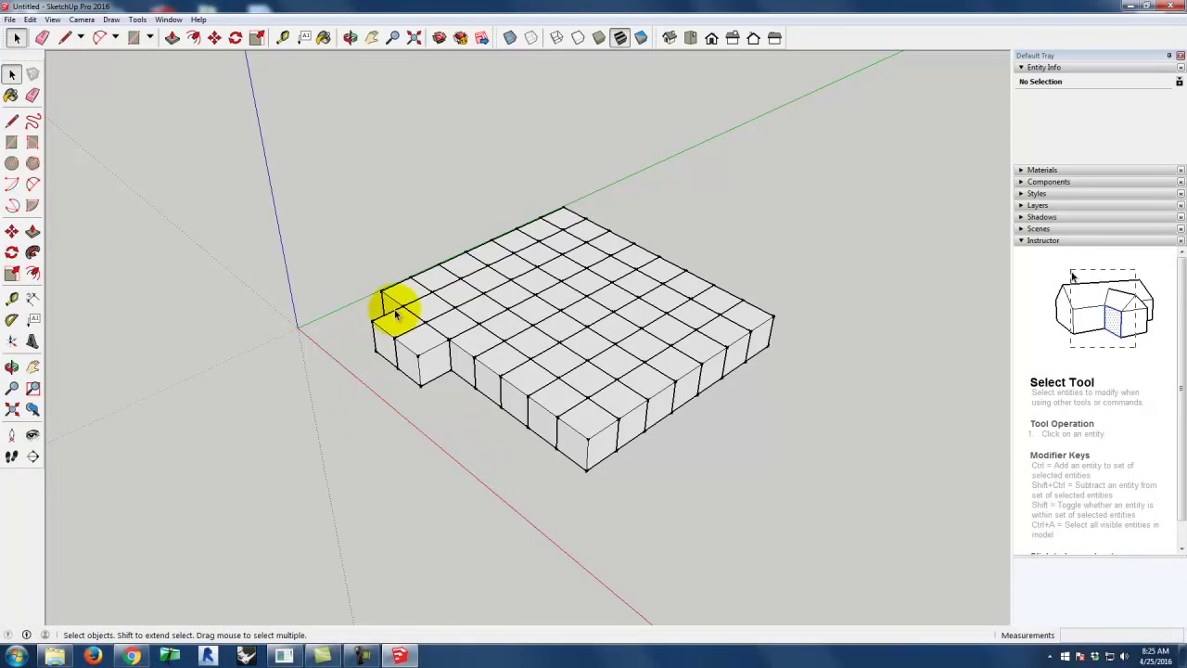
Step: Select the two remaining cube groups of the front row, explode them into loose geometry and clear the selection
{"action": "scroll", "coordinate": [366, 341], "scroll_direction": "up", "scroll_amount": 2}
{"action": "scroll", "coordinate": [412, 334], "scroll_direction": "up", "scroll_amount": 2}
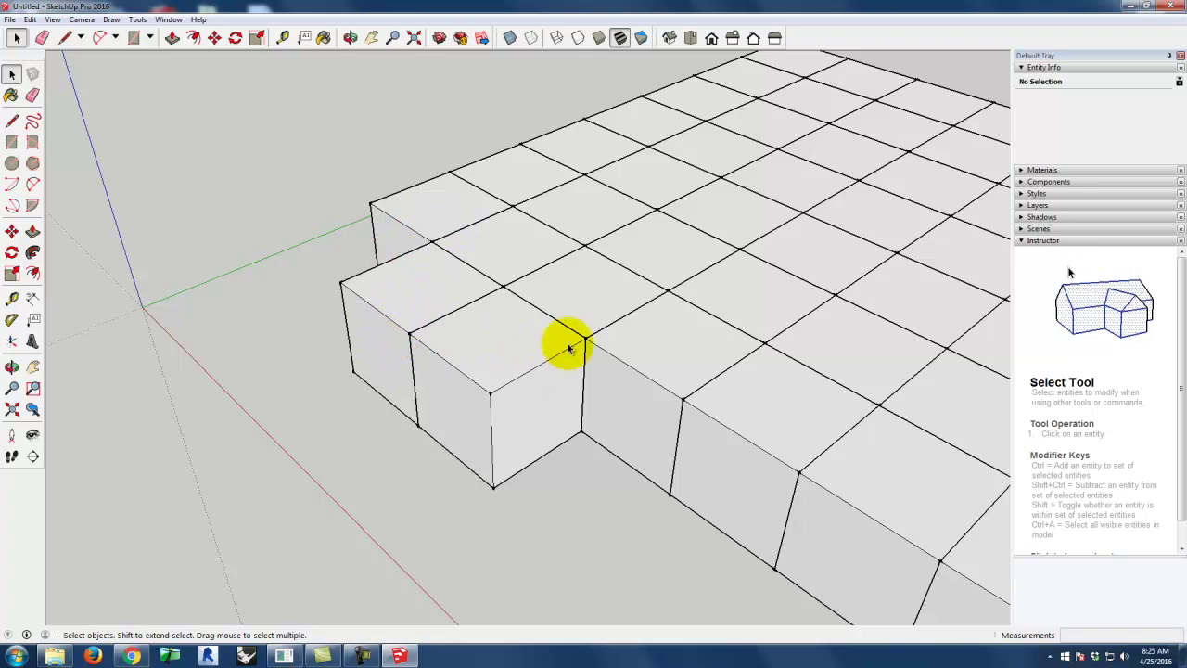
{"action": "left_click", "coordinate": [390, 304]}
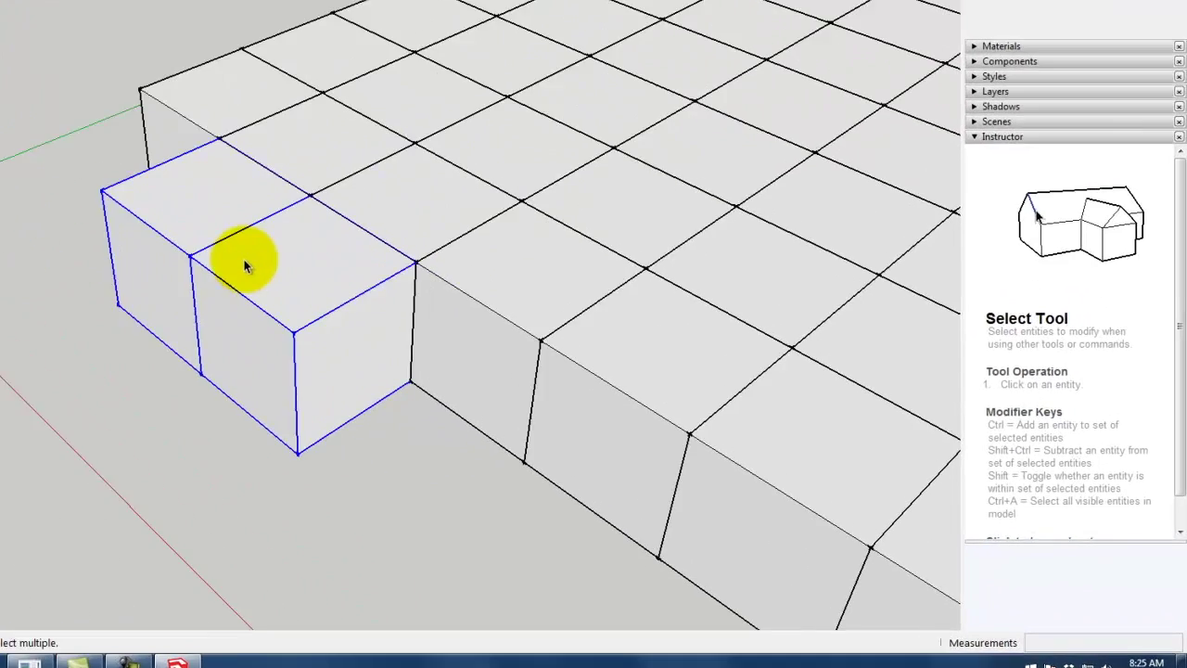
{"action": "right_click", "coordinate": [480, 340]}
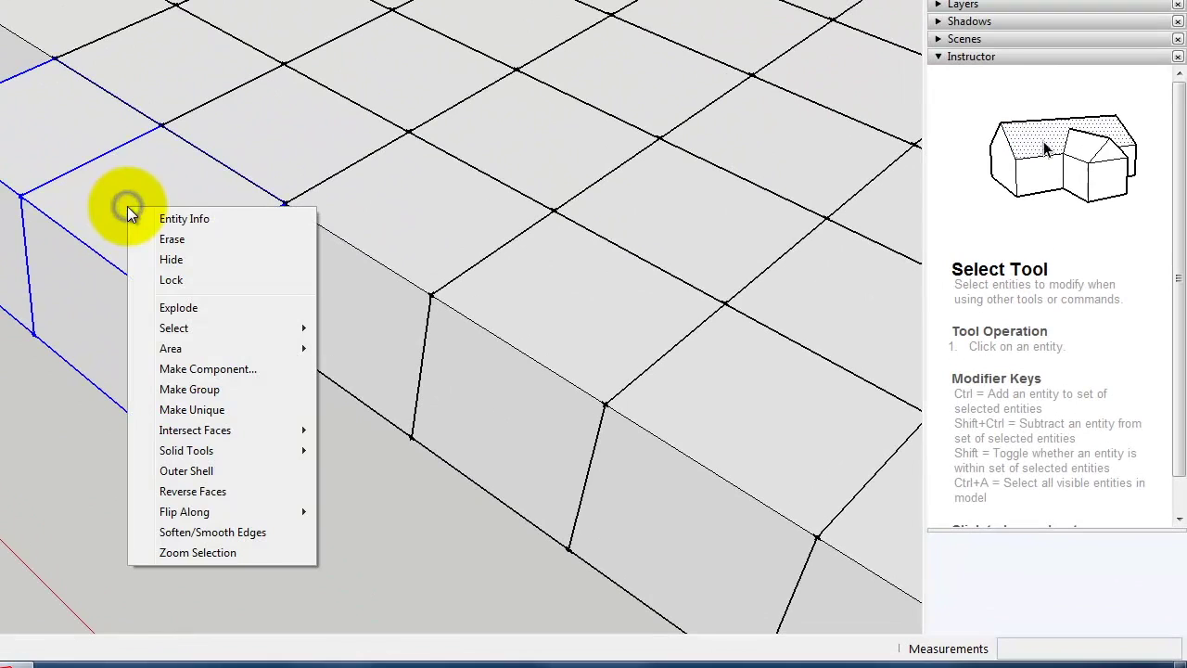
{"action": "left_click", "coordinate": [178, 308]}
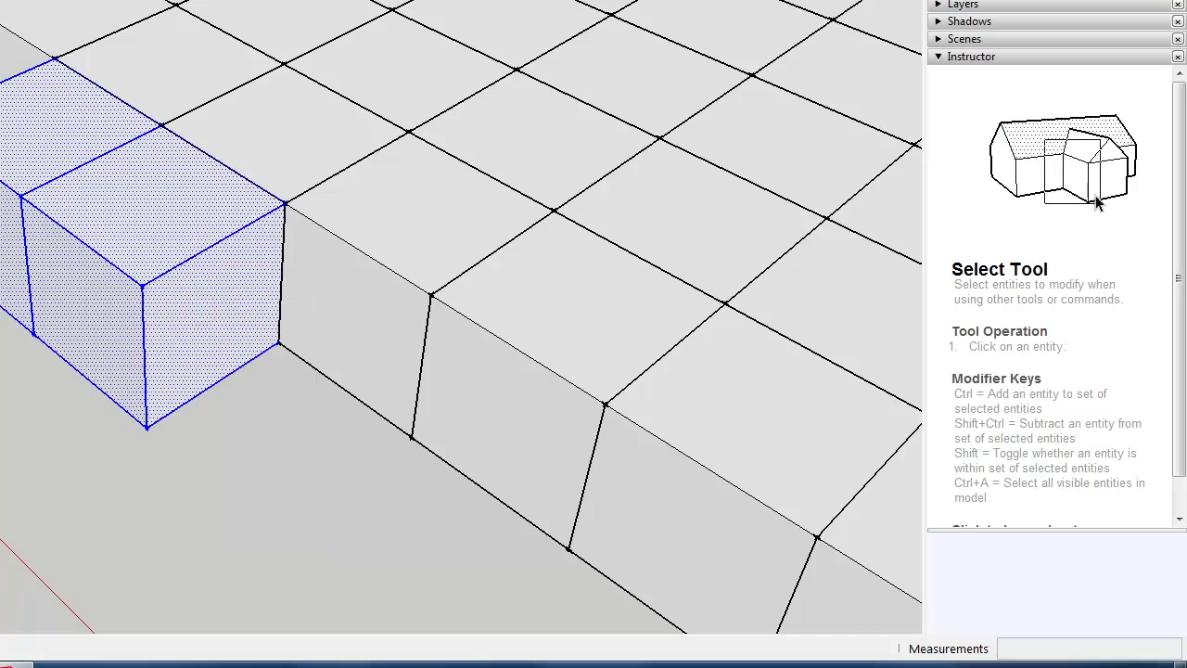
{"action": "key", "text": "ctrl+t"}
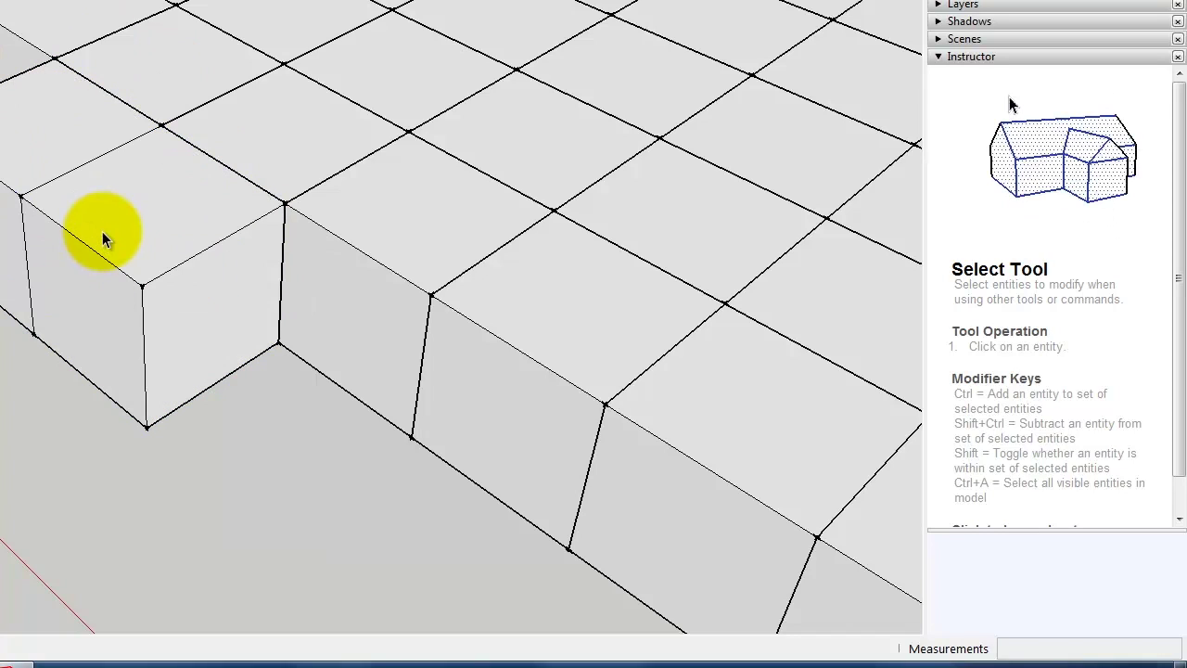
{"action": "middle_click_drag", "start_coordinate": [95, 186], "coordinate": [183, 495]}
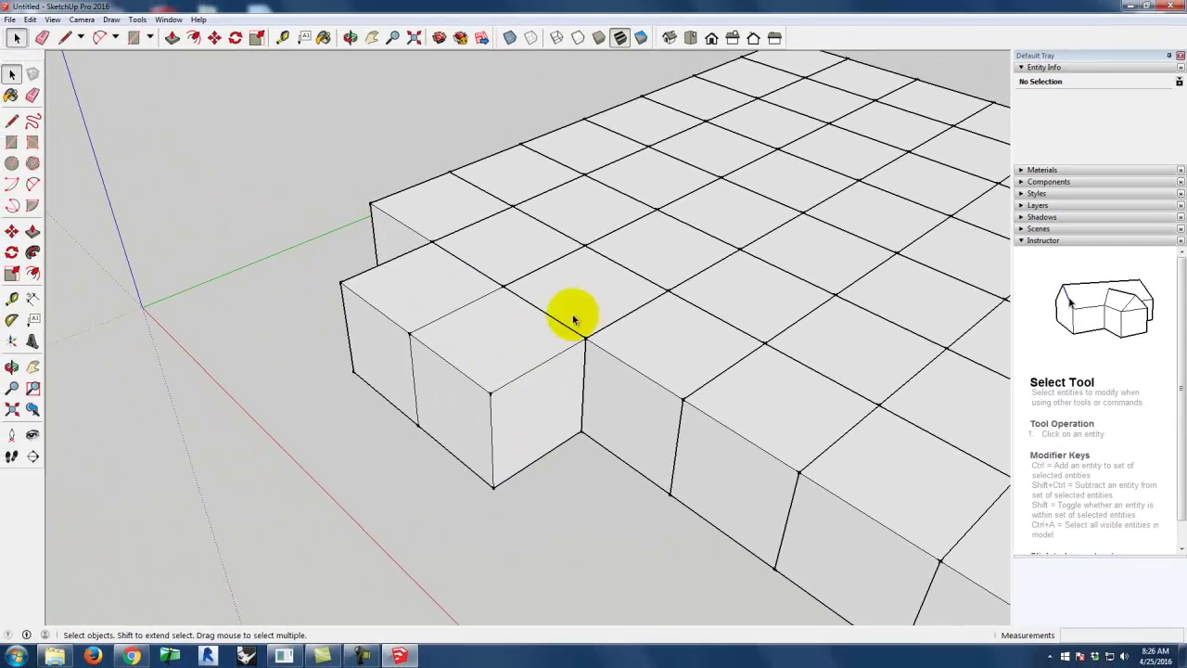
Step: Draw two diagonals about 5' 7 7/8" long on the exploded cubes' tops, from their shared front corner to each outer back corner
{"action": "left_click", "coordinate": [11, 122]}
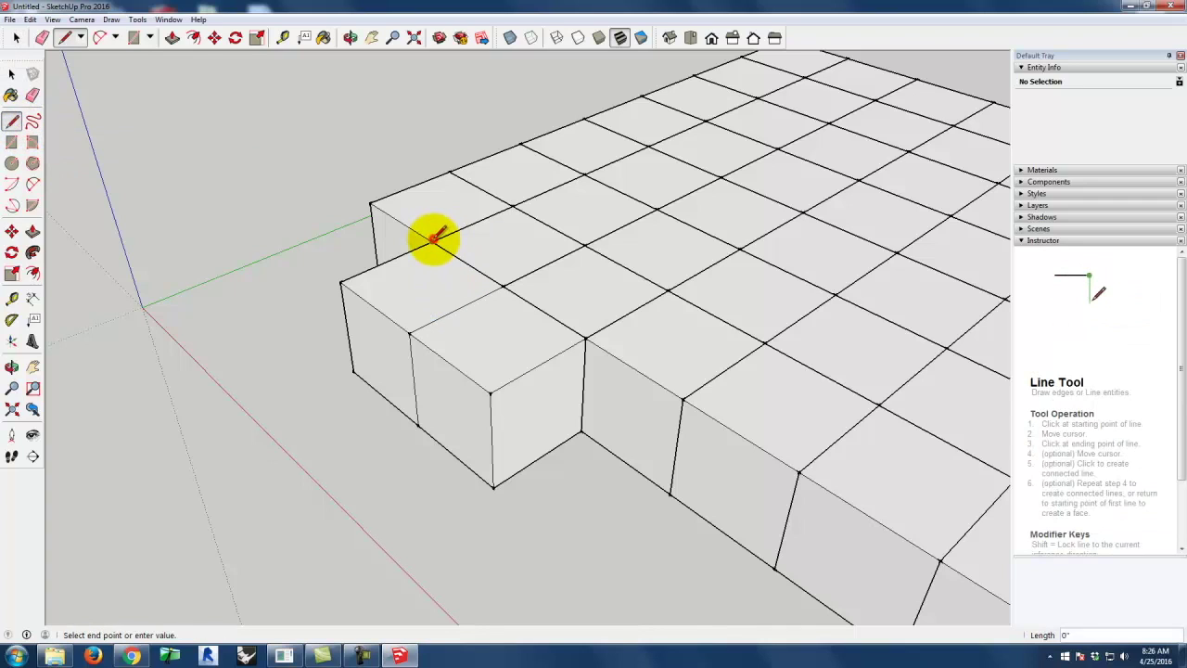
{"action": "left_click", "coordinate": [409, 331]}
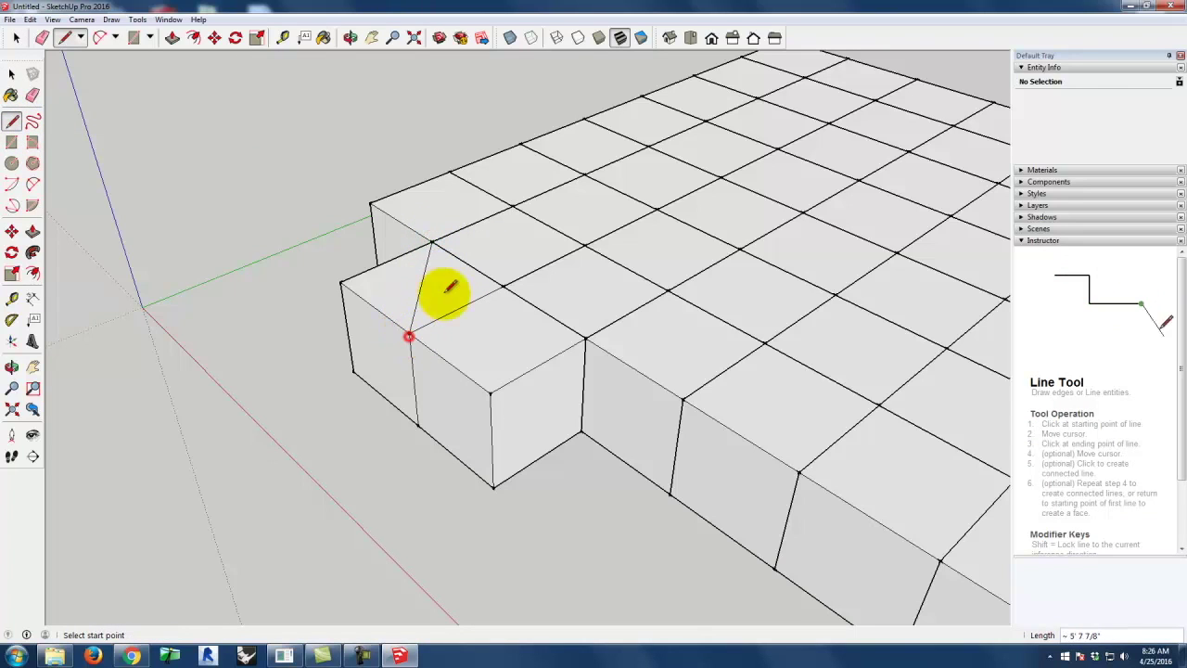
{"action": "left_click", "coordinate": [409, 331]}
{"action": "left_click", "coordinate": [586, 335]}
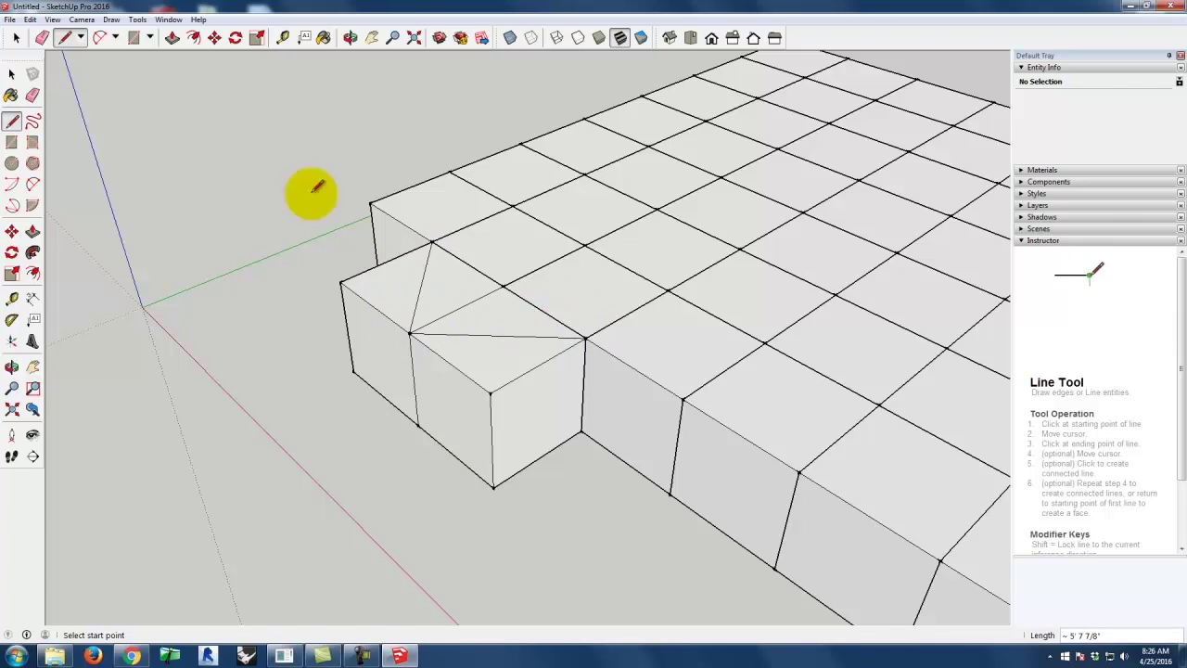
Step: Select the triangular top faces of the exploded cubes one by one to examine how the diagonals split them
{"action": "left_click", "coordinate": [10, 74]}
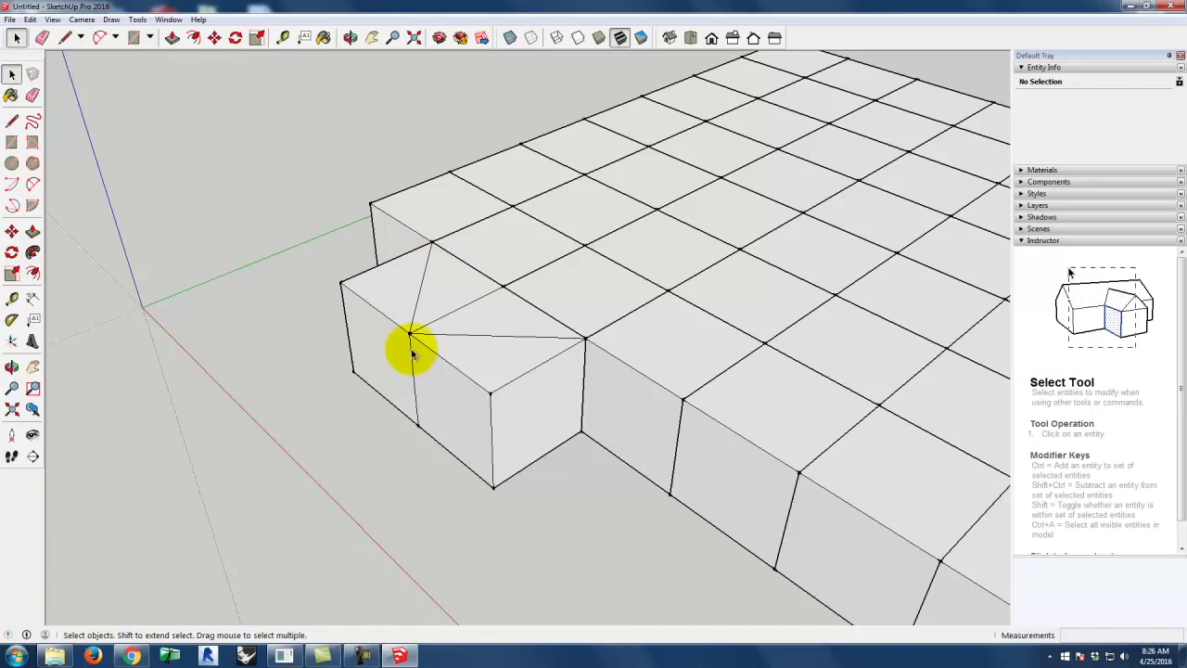
{"action": "left_click", "coordinate": [392, 284]}
{"action": "left_click", "coordinate": [461, 280]}
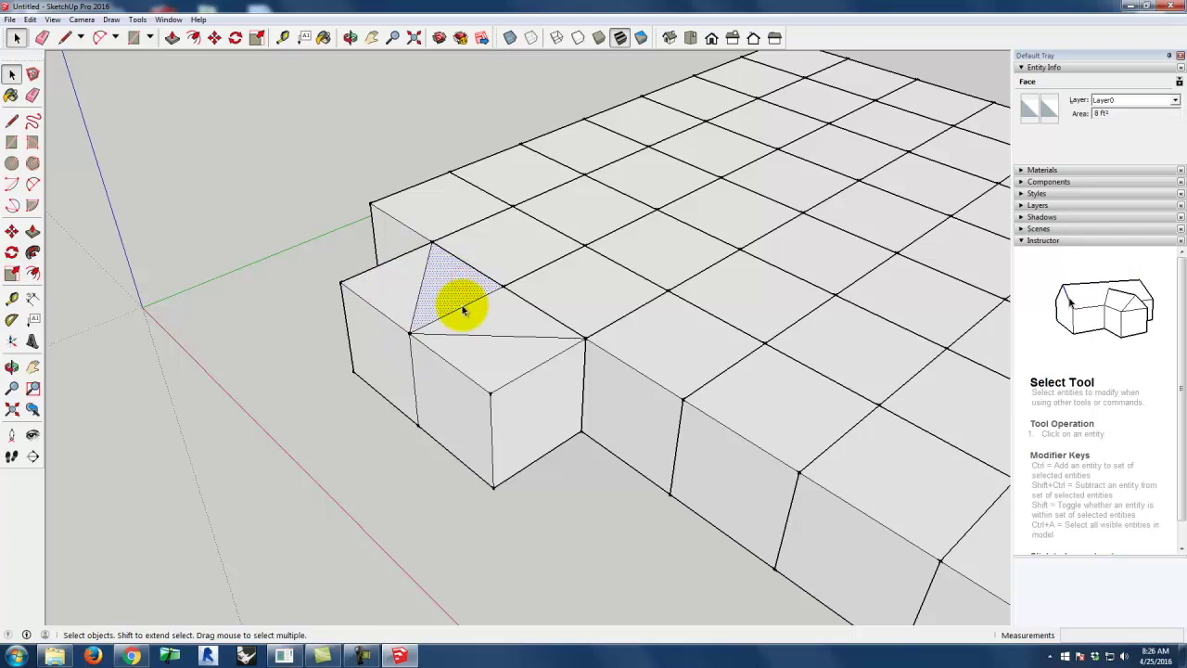
{"action": "left_click", "coordinate": [497, 312]}
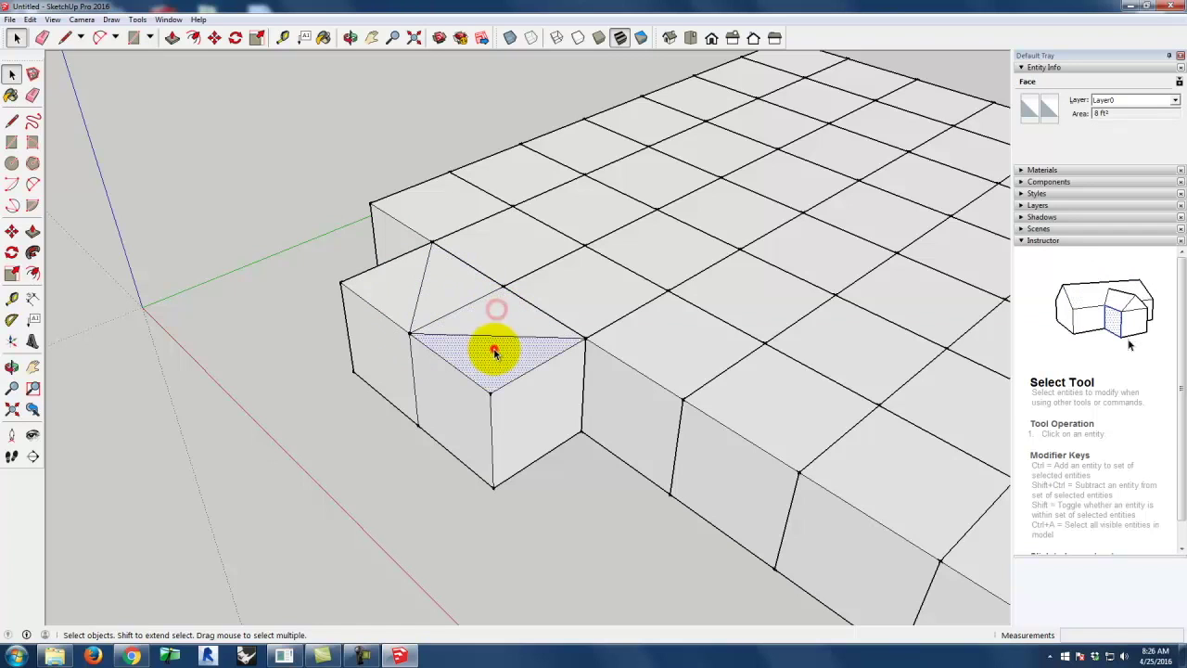
{"action": "left_click", "coordinate": [493, 349]}
Step: Delete the two outer triangular top faces of the exploded cubes
{"action": "left_click", "coordinate": [383, 294]}
{"action": "key", "text": "Delete"}
{"action": "left_click", "coordinate": [496, 362]}
{"action": "key", "text": "Delete"}
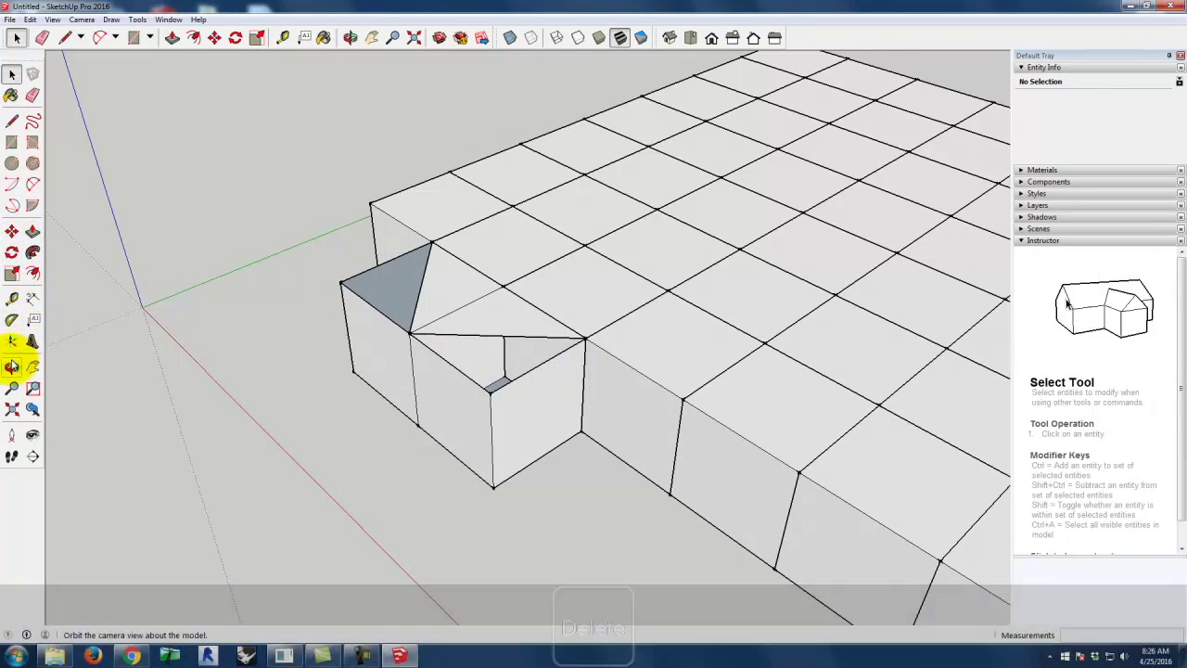
Step: Draw a bottom diagonal about 5' 7 7/8" long on the cube nearer the row's middle, directly beneath its top diagonal
{"action": "left_click", "coordinate": [11, 366]}
{"action": "left_click_drag", "start_coordinate": [418, 318], "coordinate": [489, 436]}
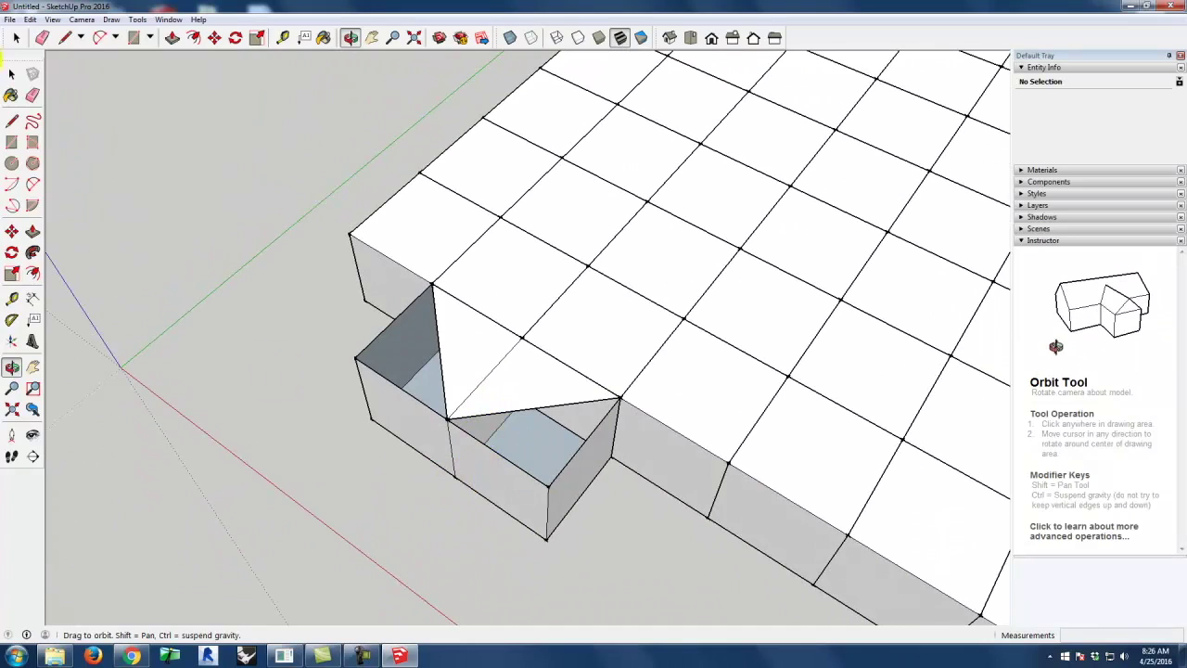
{"action": "left_click", "coordinate": [11, 123]}
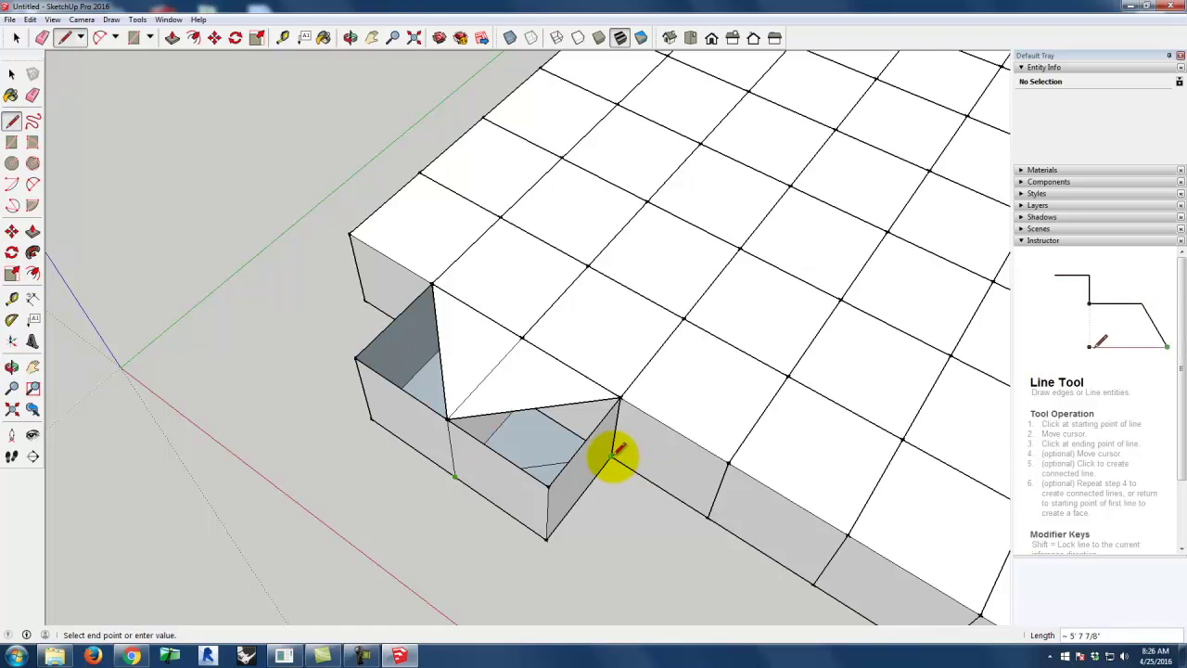
{"action": "left_click", "coordinate": [613, 455]}
Step: Delete that cube's front, side and triangular bottom faces outside the new diagonal wall
{"action": "left_click", "coordinate": [11, 73]}
{"action": "left_click", "coordinate": [12, 73]}
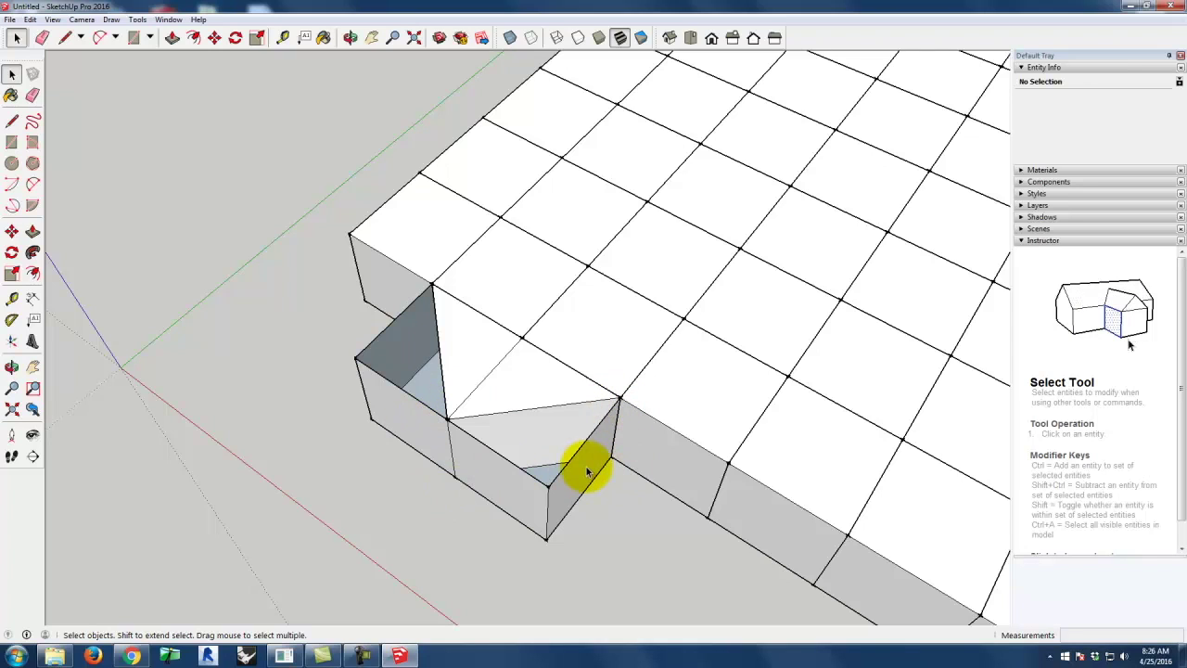
{"action": "left_click", "coordinate": [563, 434]}
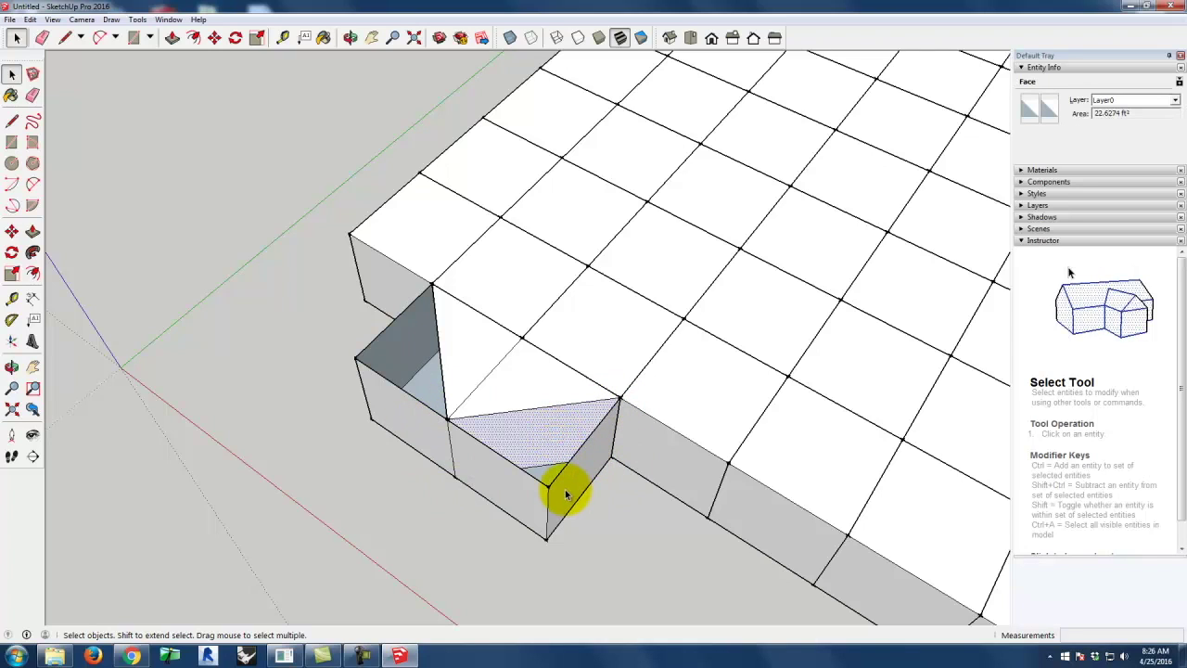
{"action": "left_click", "coordinate": [621, 540]}
{"action": "left_click", "coordinate": [515, 496]}
{"action": "key", "text": "Delete"}
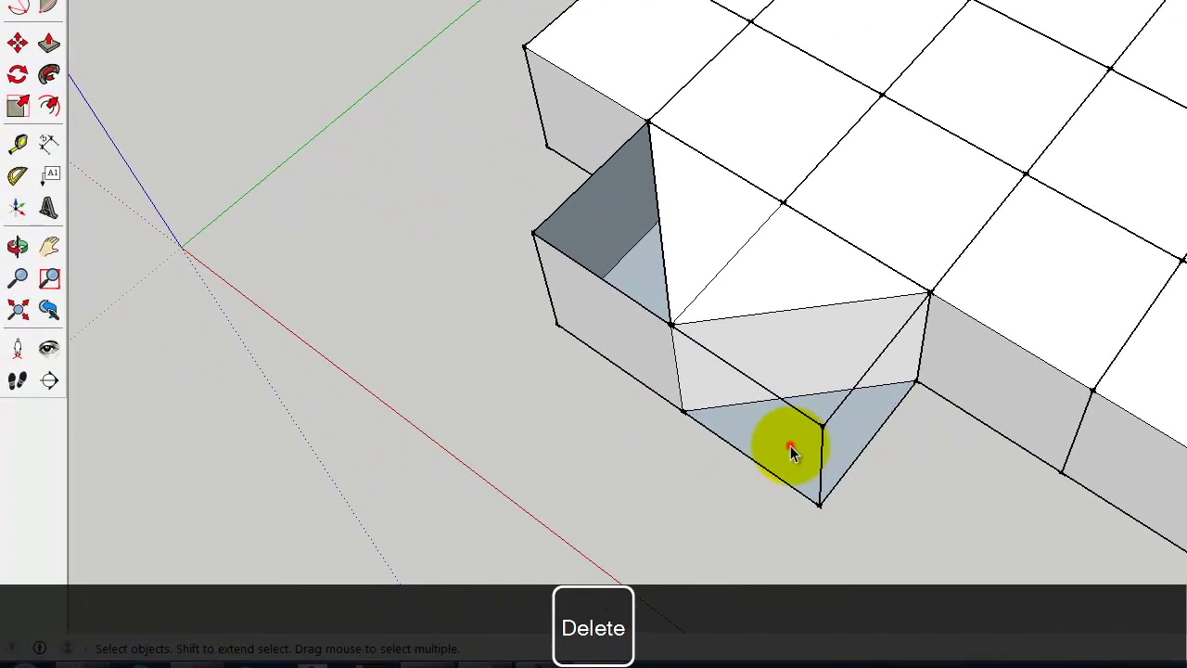
{"action": "left_click", "coordinate": [789, 445]}
{"action": "key", "text": "Delete"}
Step: Delete the leftover top, vertical and bottom edges outside that cube's diagonal wall
{"action": "left_click", "coordinate": [830, 417]}
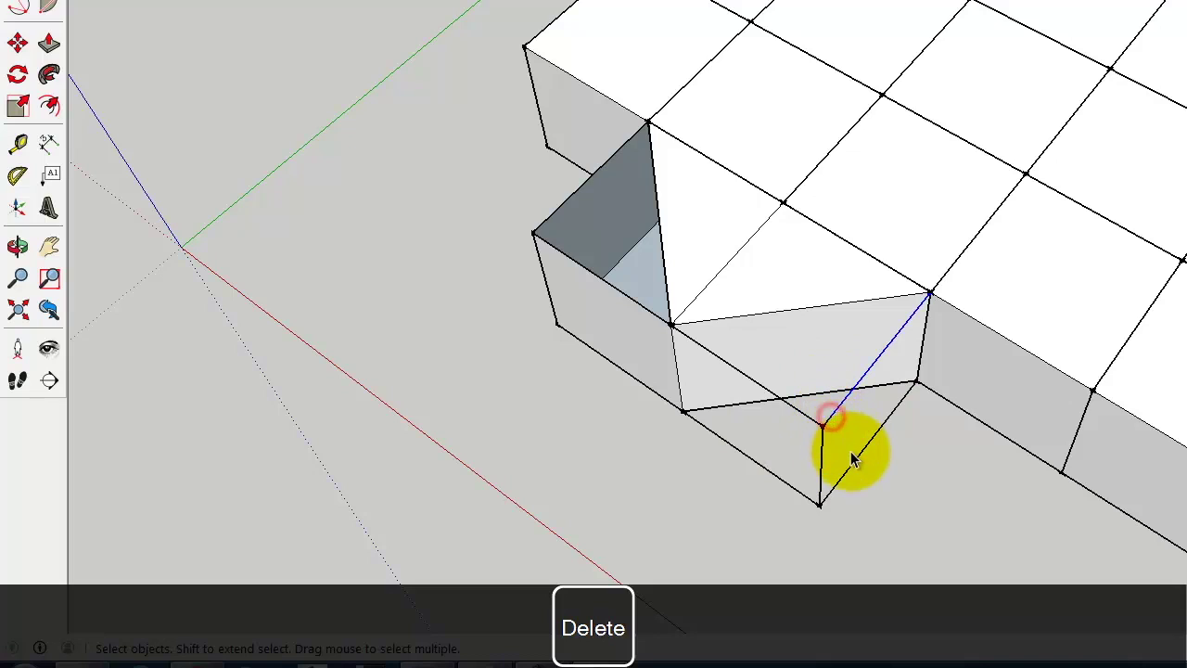
{"action": "key", "text": "Delete"}
{"action": "left_click", "coordinate": [821, 482]}
{"action": "key", "text": "Delete"}
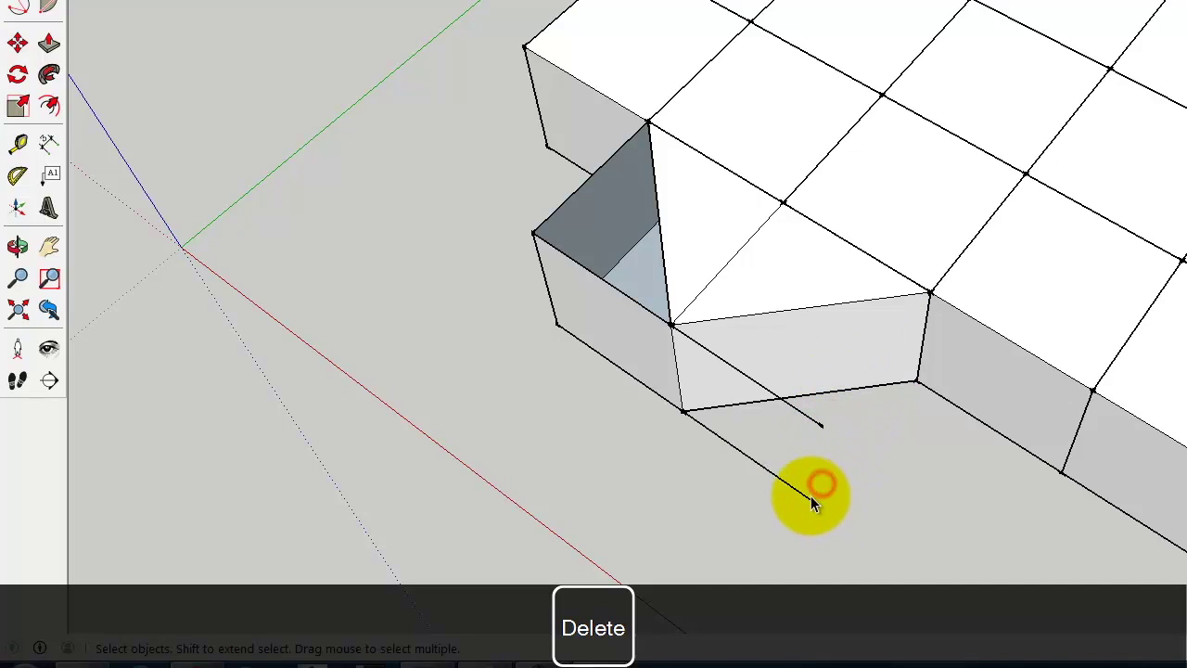
{"action": "left_click", "coordinate": [820, 425]}
{"action": "key", "text": "Delete"}
{"action": "left_click", "coordinate": [803, 491]}
{"action": "key", "text": "Delete"}
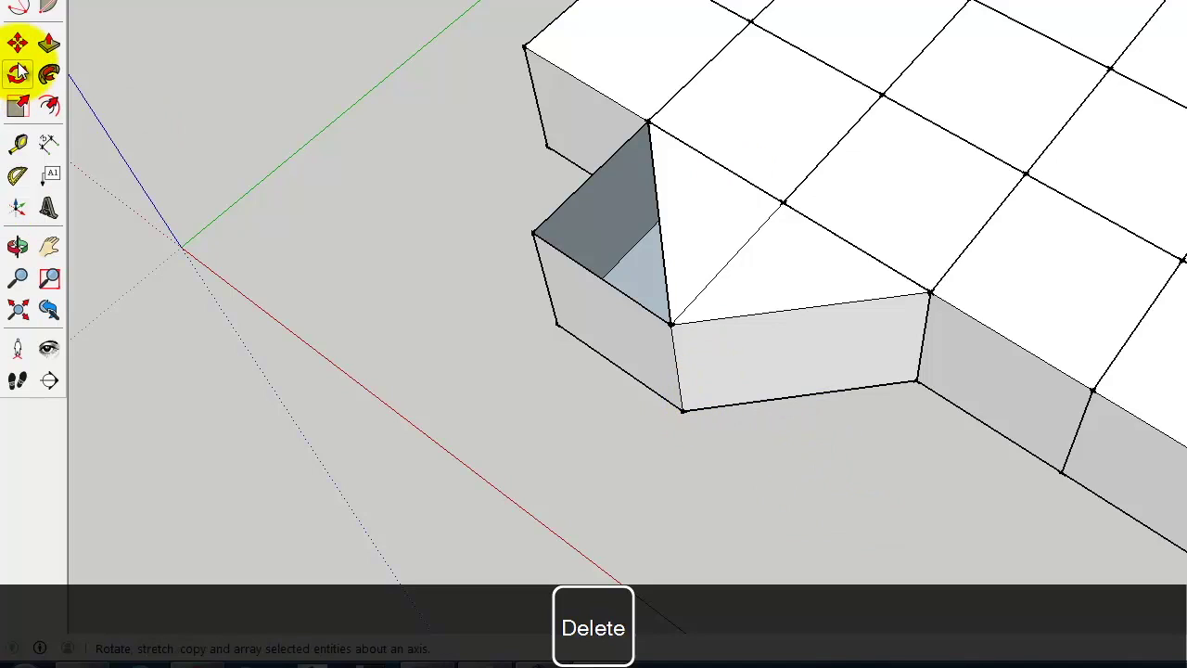
Step: Draw a matching bottom diagonal about 5' 7 7/8" long on the other exploded cube, beneath its top diagonal
{"action": "left_click", "coordinate": [17, 246]}
{"action": "mouse_move", "coordinate": [491, 442]}
{"action": "left_mouse_down"}
{"action": "mouse_move", "coordinate": [847, 379]}
{"action": "mouse_move", "coordinate": [1074, 159]}
{"action": "mouse_move", "coordinate": [607, 132]}
{"action": "mouse_move", "coordinate": [476, 138]}
{"action": "mouse_move", "coordinate": [751, 385]}
{"action": "mouse_move", "coordinate": [777, 547]}
{"action": "left_mouse_up"}
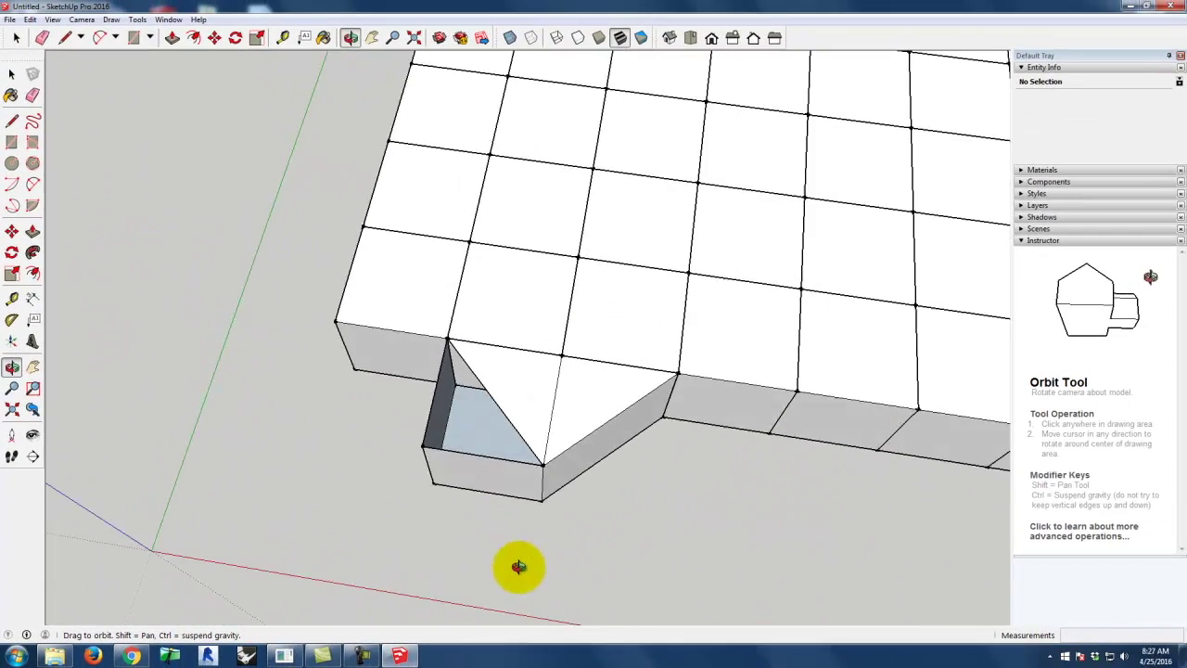
{"action": "left_click_drag", "start_coordinate": [518, 566], "coordinate": [565, 568]}
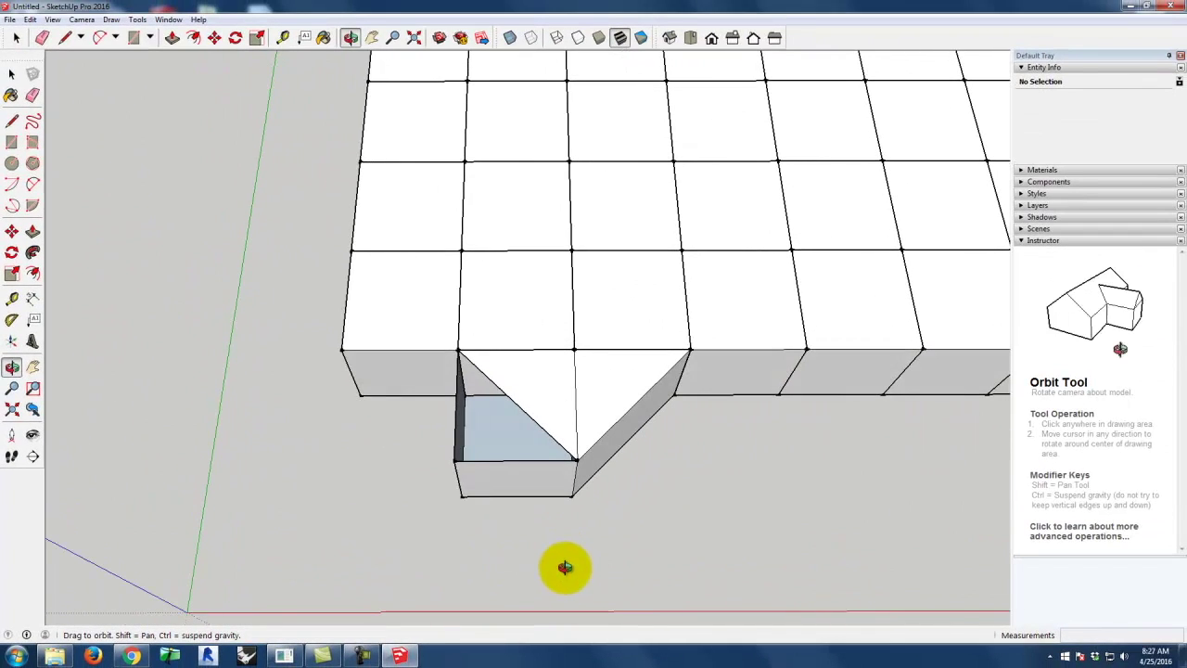
{"action": "left_click", "coordinate": [11, 121]}
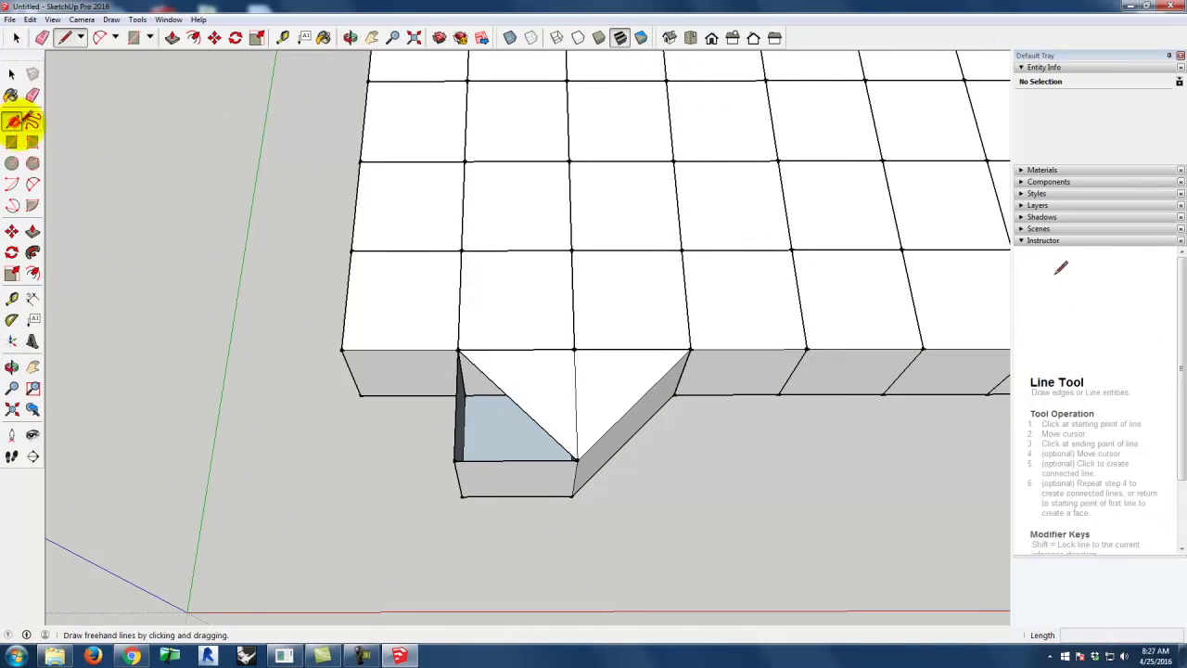
{"action": "left_click", "coordinate": [463, 396]}
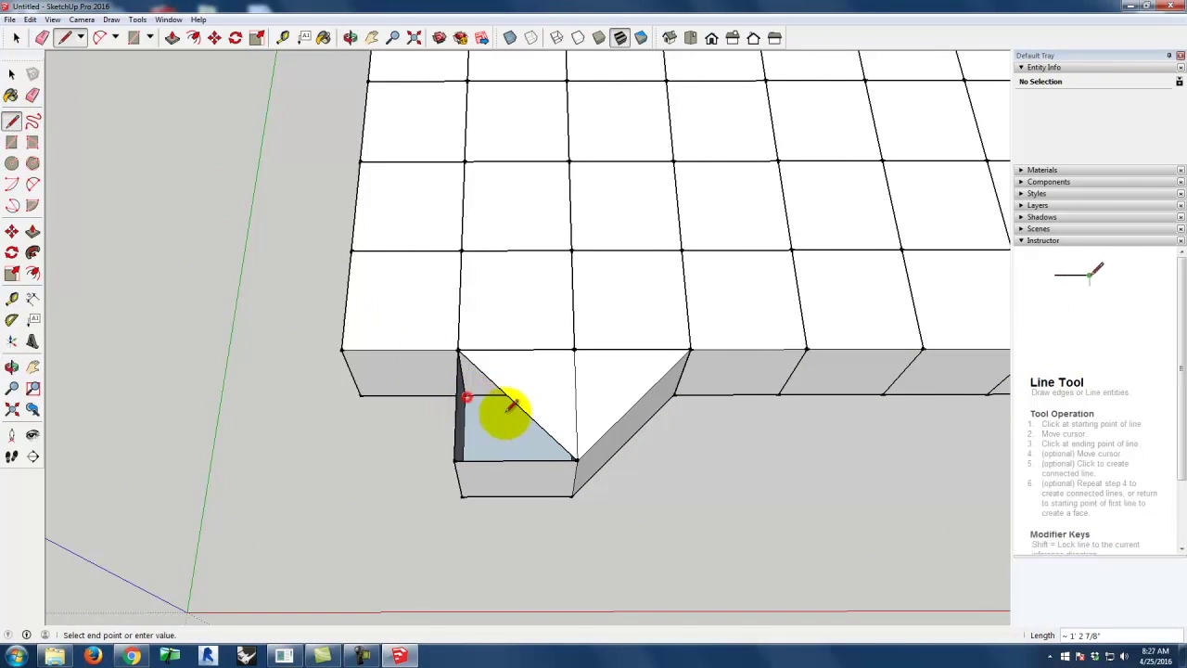
{"action": "left_click", "coordinate": [574, 494]}
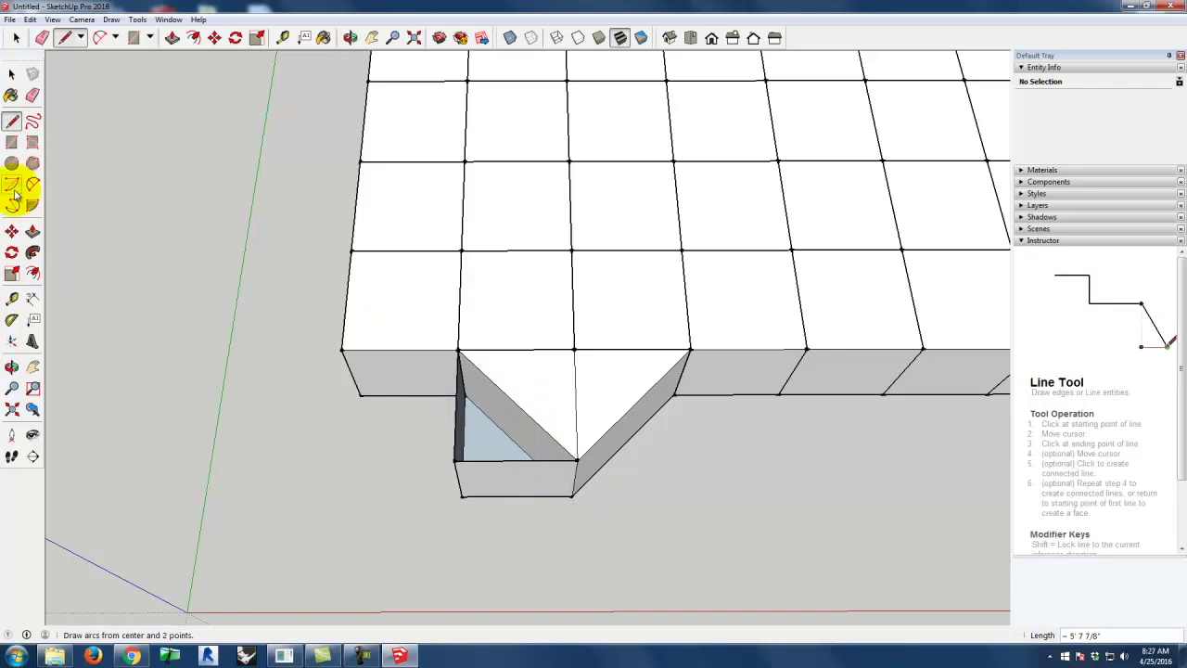
Step: Select and delete all the remaining corner geometry outside the second cube's diagonal wall
{"action": "left_click", "coordinate": [12, 74]}
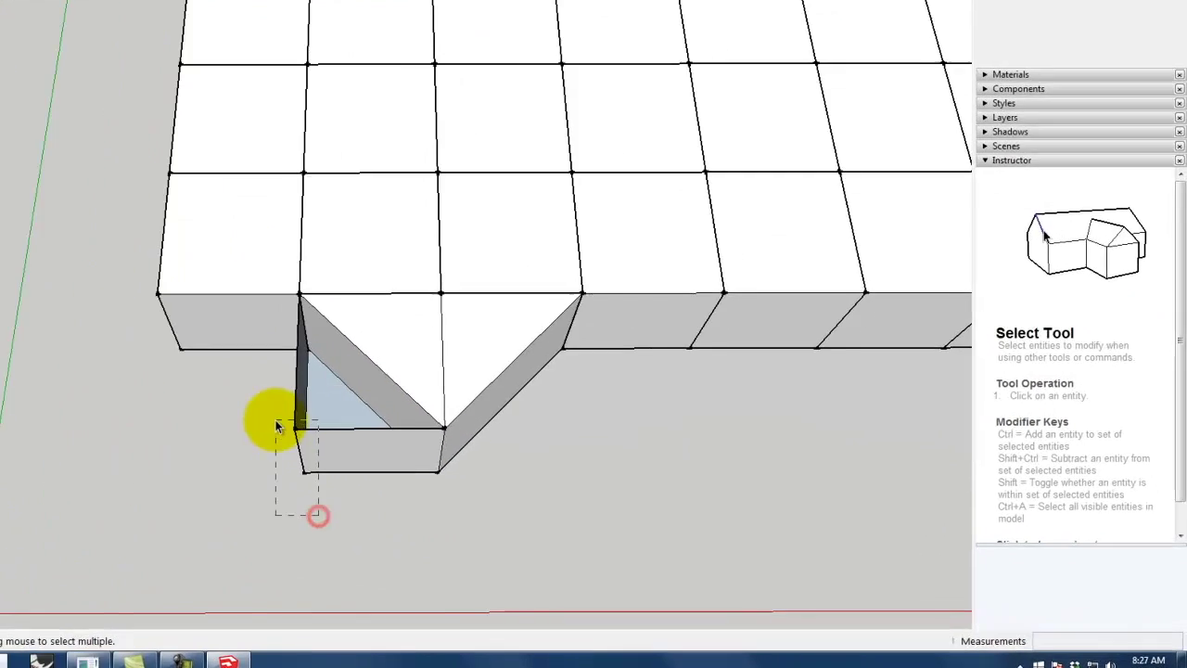
{"action": "left_click", "coordinate": [476, 476]}
{"action": "key", "text": "Delete"}
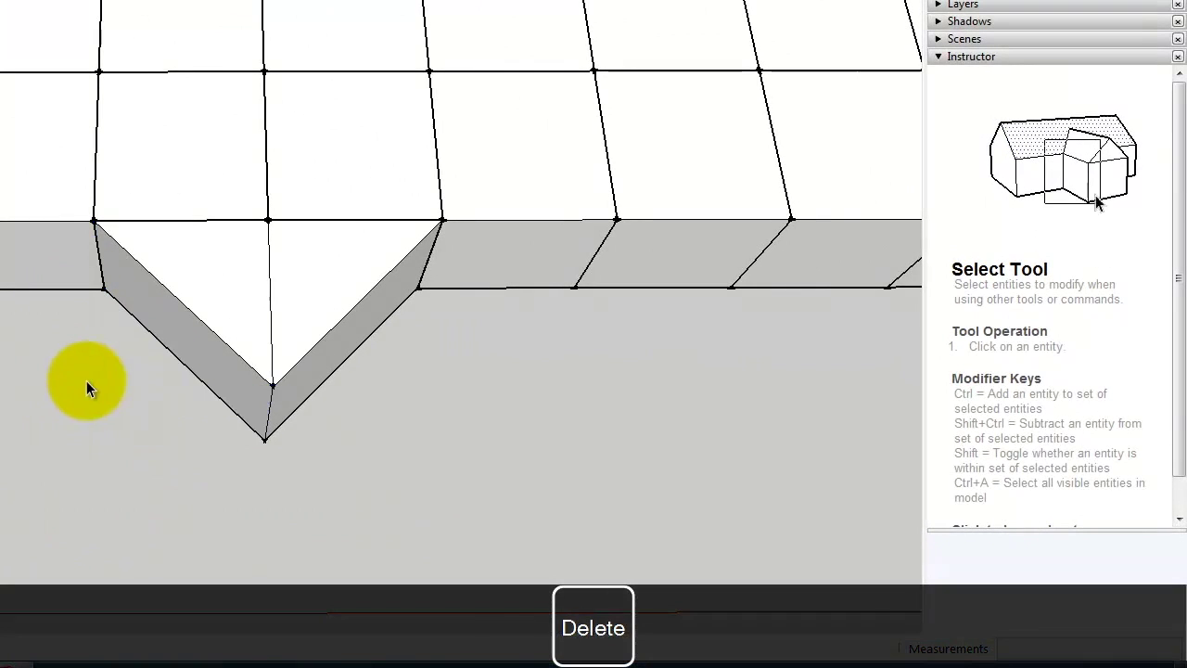
Step: Select the three cube groups at the end of the grid's front edge farthest from the origin and explode them
{"action": "scroll", "coordinate": [233, 398], "scroll_direction": "down", "scroll_amount": 3}
{"action": "scroll", "coordinate": [32, 238], "scroll_direction": "down", "scroll_amount": 3}
{"action": "scroll", "coordinate": [37, 250], "scroll_direction": "up", "scroll_amount": 3}
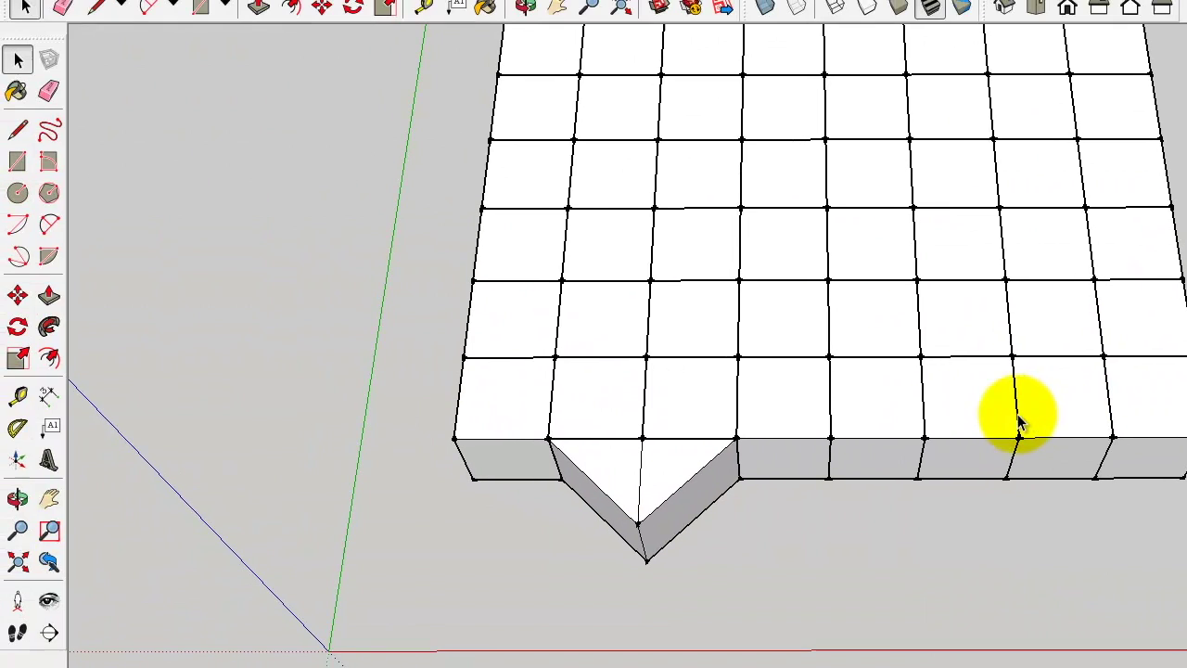
{"action": "left_click", "coordinate": [20, 62]}
{"action": "scroll", "coordinate": [819, 458], "scroll_direction": "down", "scroll_amount": 3}
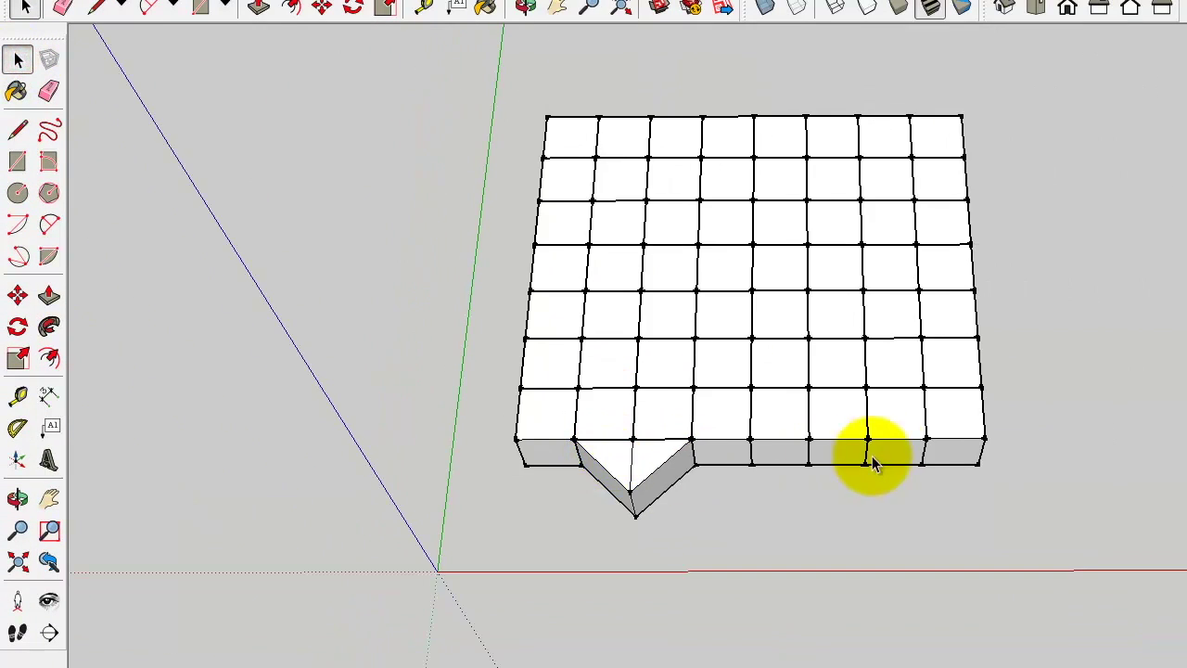
{"action": "scroll", "coordinate": [1024, 450], "scroll_direction": "up", "scroll_amount": 3}
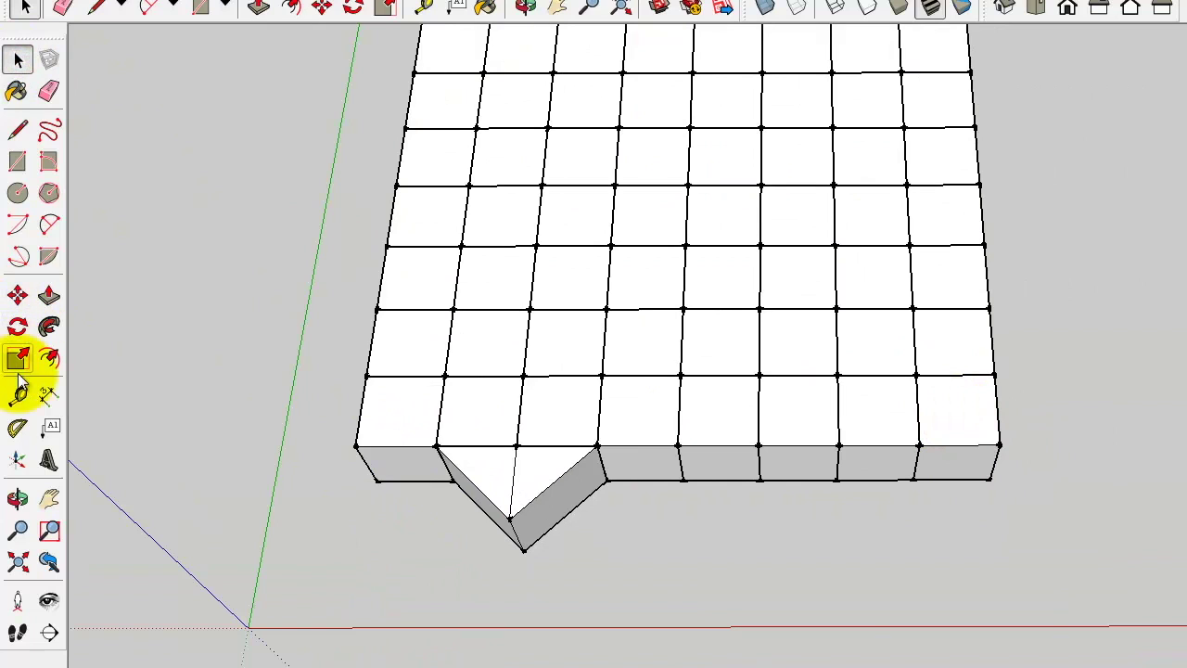
{"action": "left_click", "coordinate": [18, 499]}
{"action": "left_click_drag", "start_coordinate": [710, 529], "coordinate": [798, 352]}
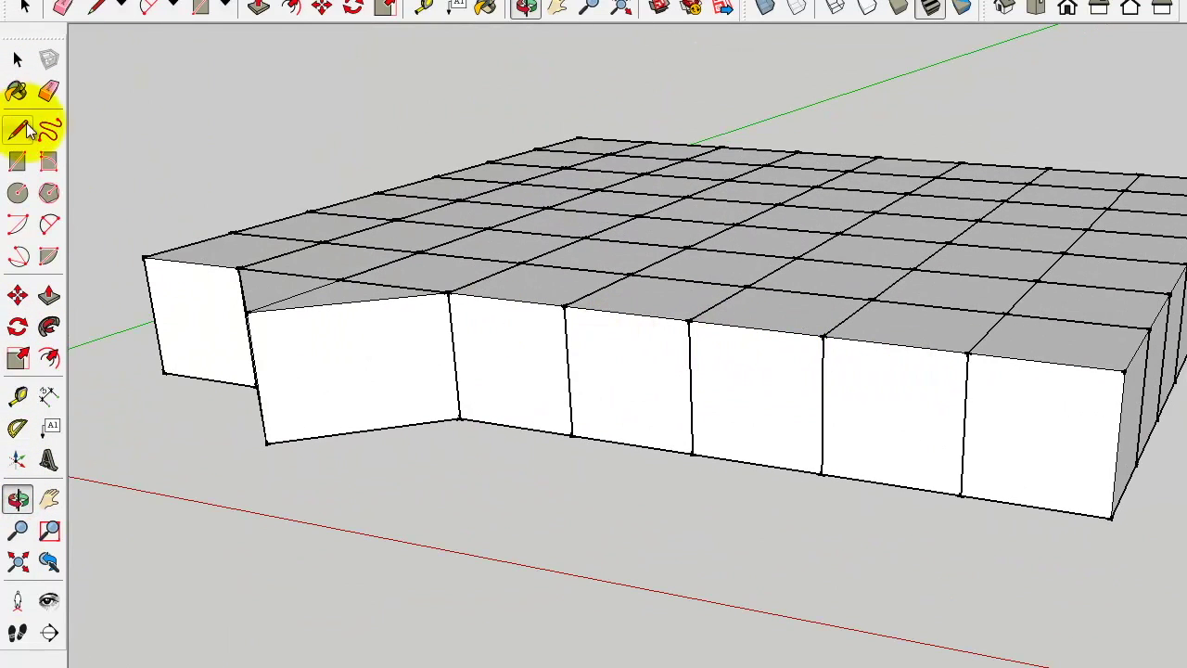
{"action": "left_click", "coordinate": [19, 60]}
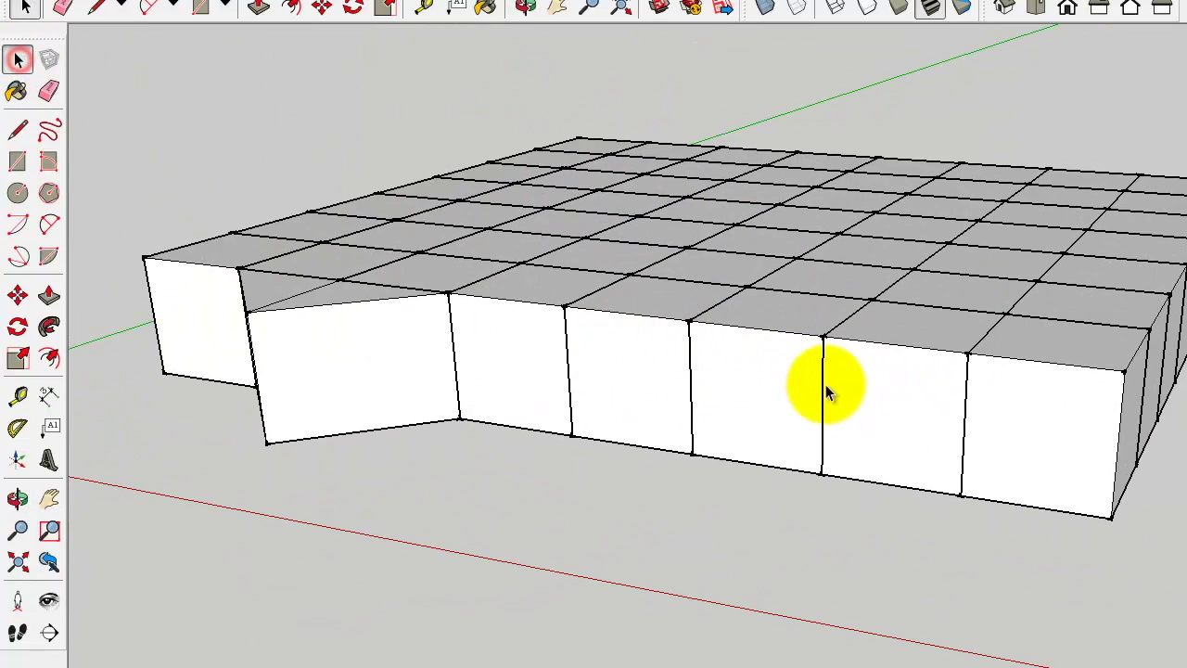
{"action": "double_click", "coordinate": [773, 383]}
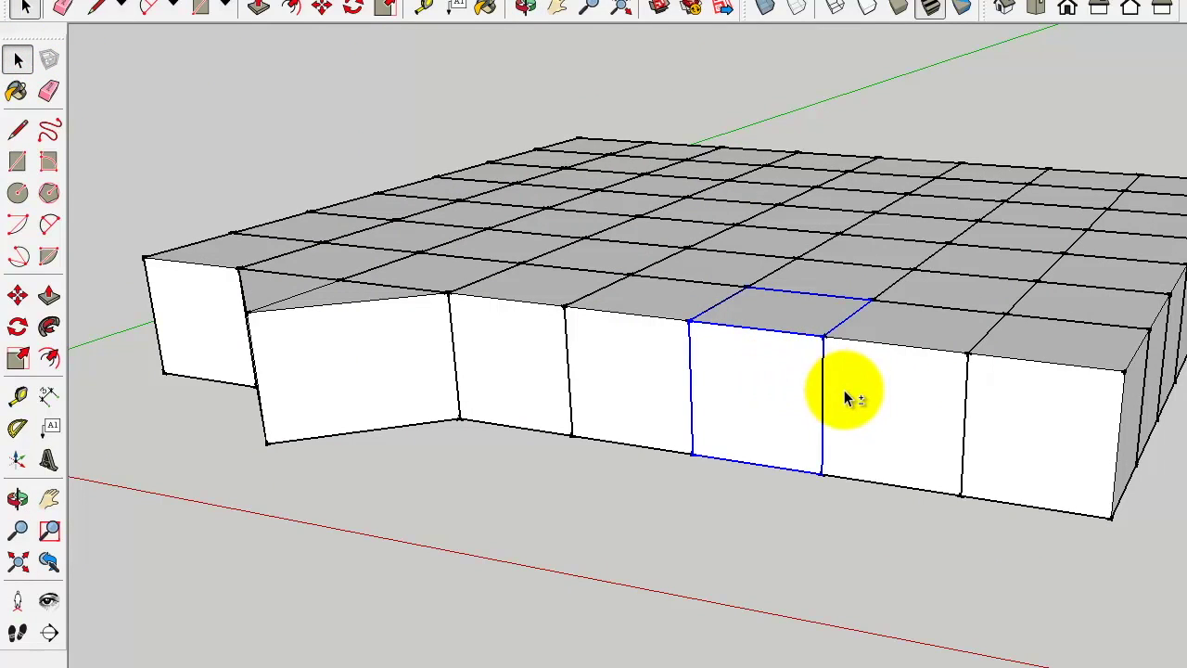
{"action": "double_click", "coordinate": [907, 426], "text": "shift"}
{"action": "double_click", "coordinate": [1125, 417], "text": "shift"}
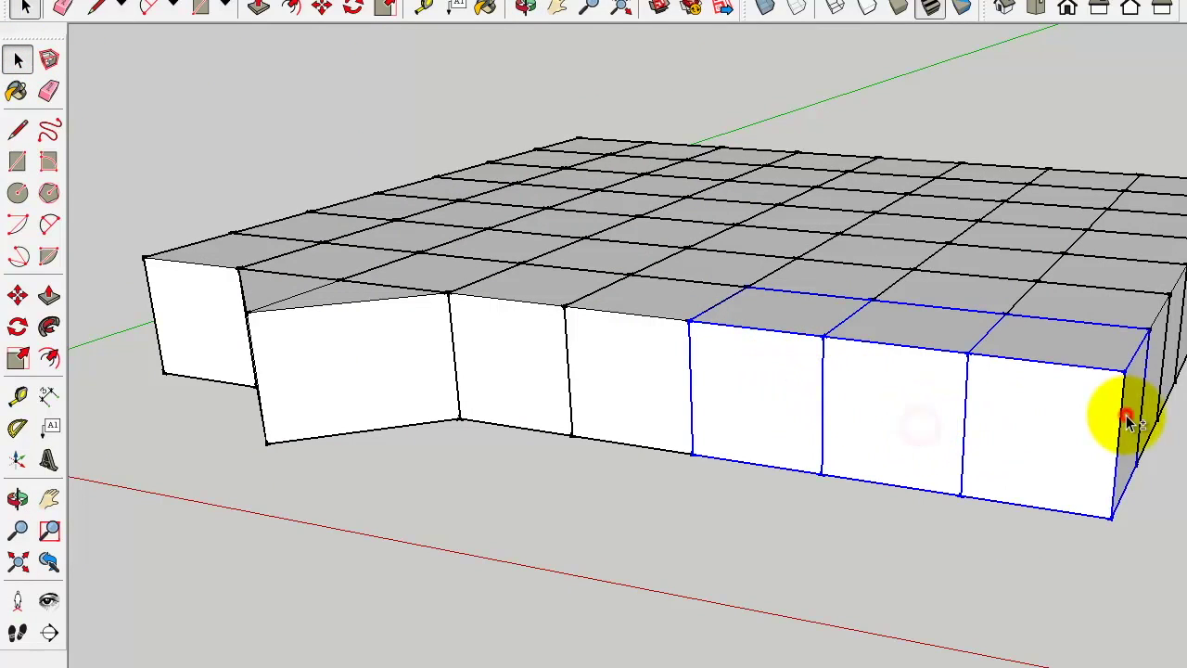
{"action": "right_click", "coordinate": [1037, 437]}
{"action": "left_click", "coordinate": [1100, 536]}
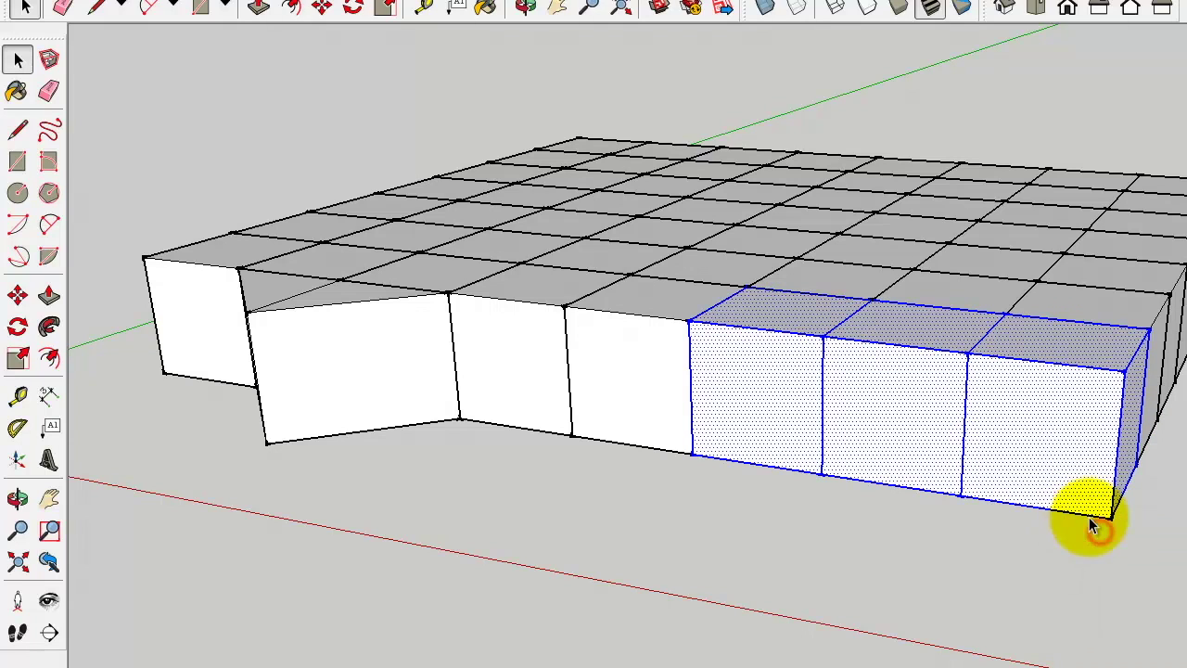
Step: Draw a sloping line across the three exploded cubes' fronts, from the inner upper corner to the outer lower corner, and clear the selection
{"action": "left_click", "coordinate": [17, 128]}
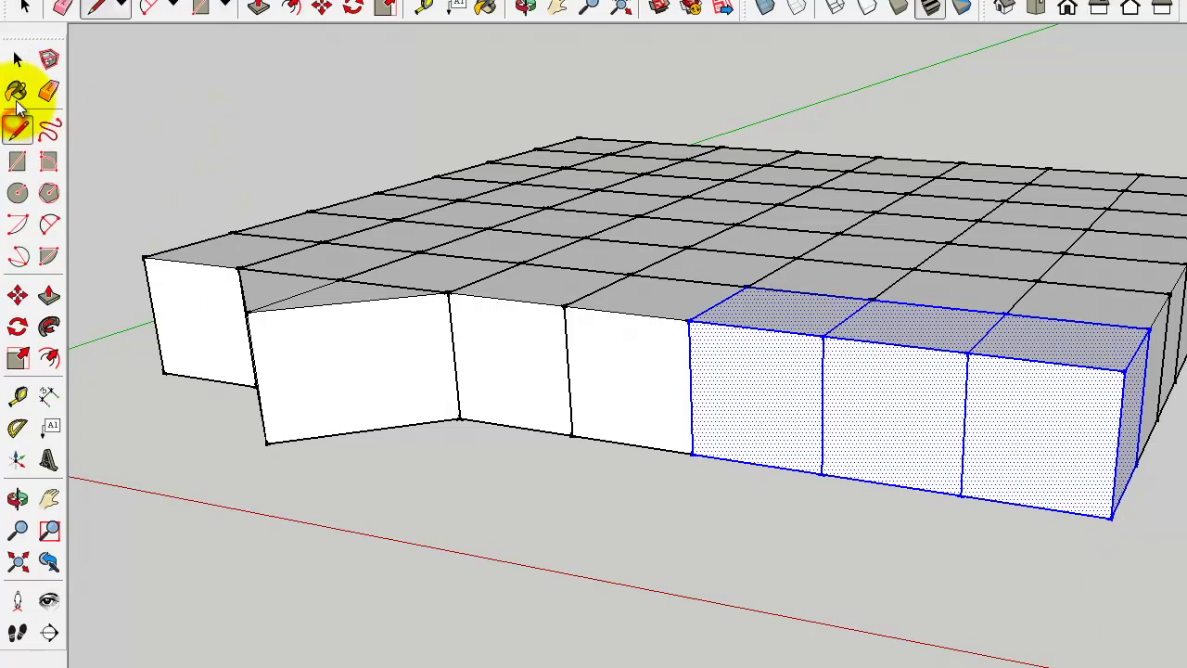
{"action": "left_click", "coordinate": [688, 326]}
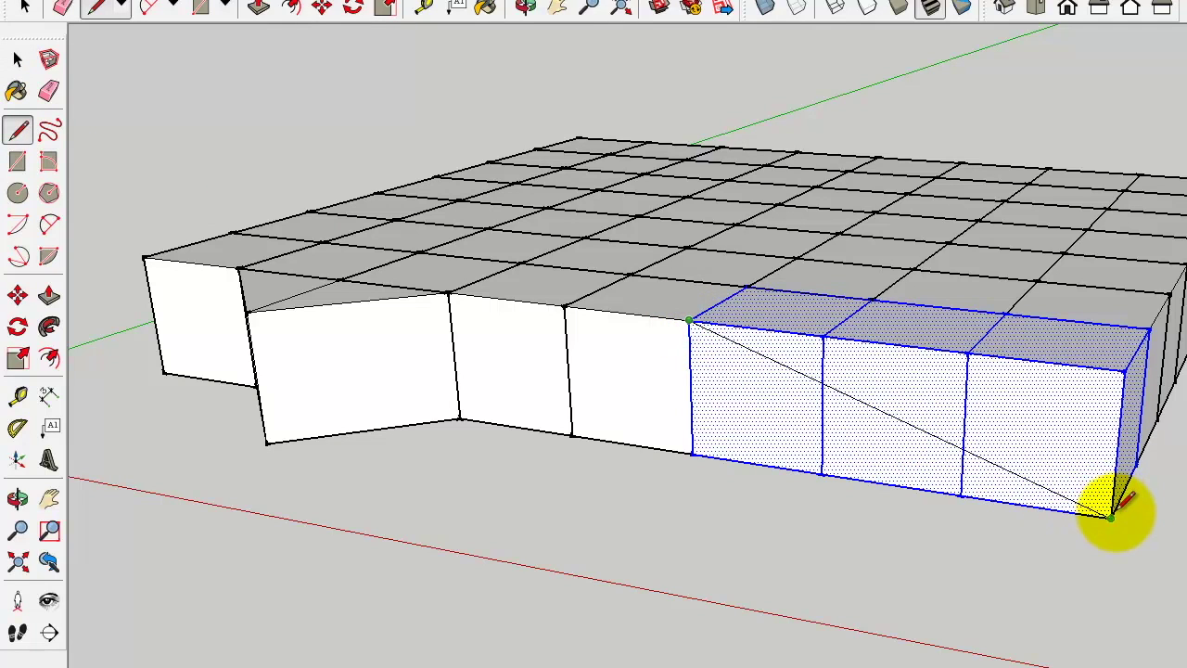
{"action": "key", "text": "Escape"}
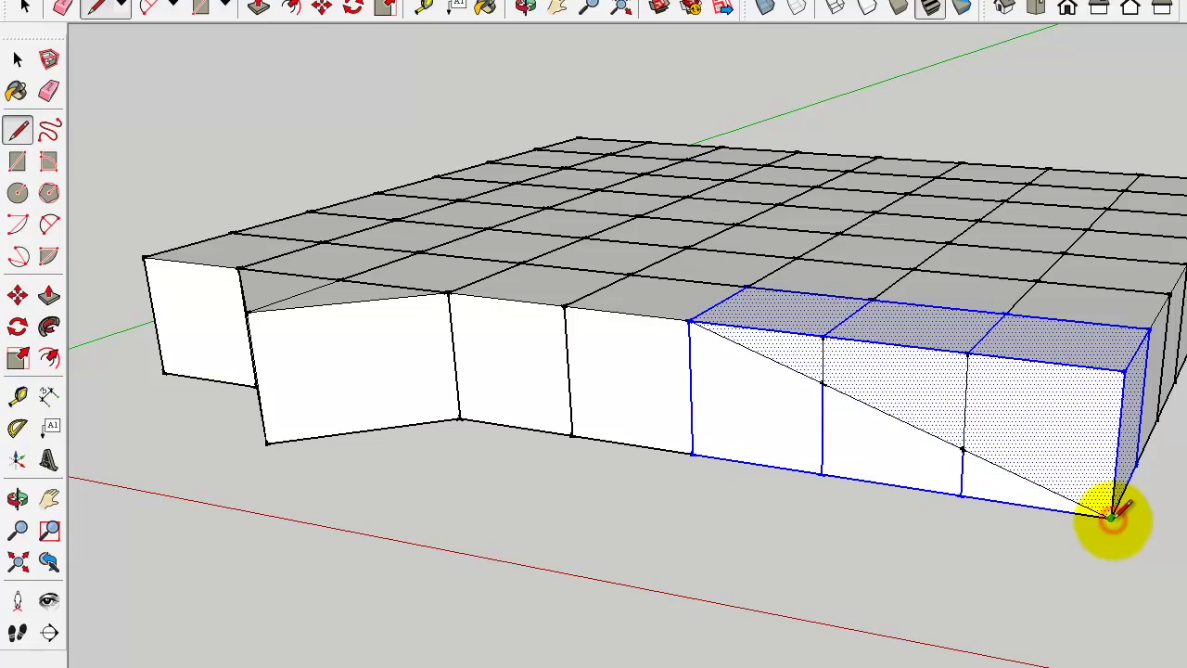
{"action": "left_click", "coordinate": [18, 59]}
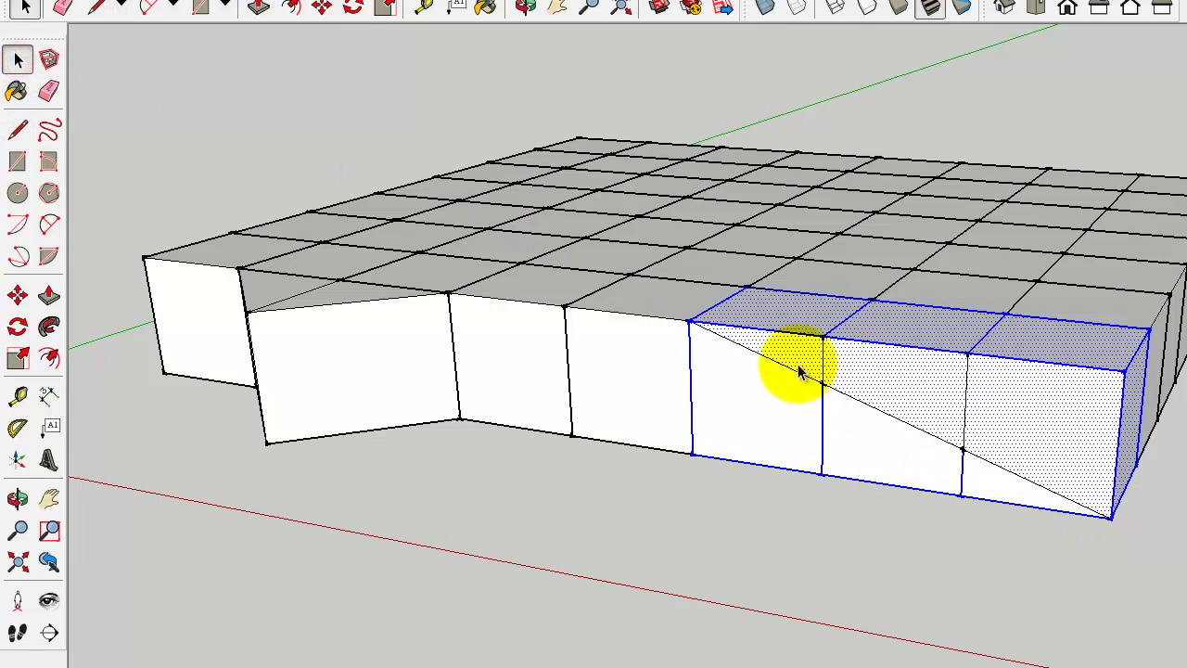
{"action": "left_click", "coordinate": [789, 541]}
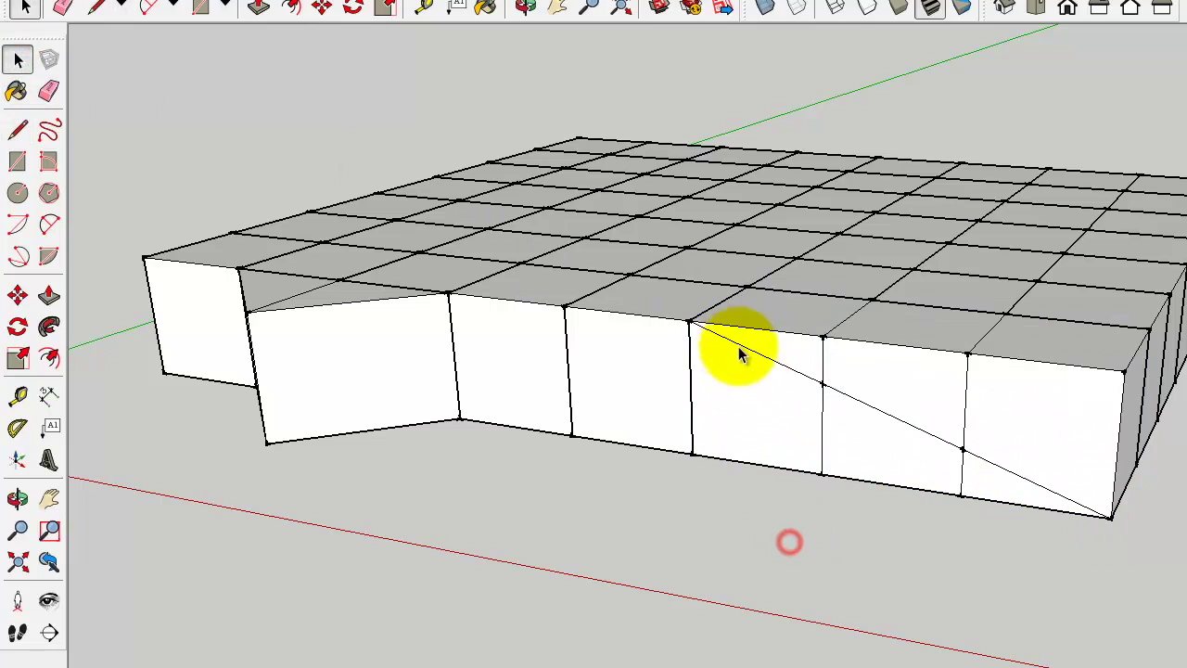
Step: Delete the three front face pieces above the sloping line
{"action": "left_click", "coordinate": [810, 351]}
{"action": "key", "text": "Delete"}
{"action": "key", "text": "Delete"}
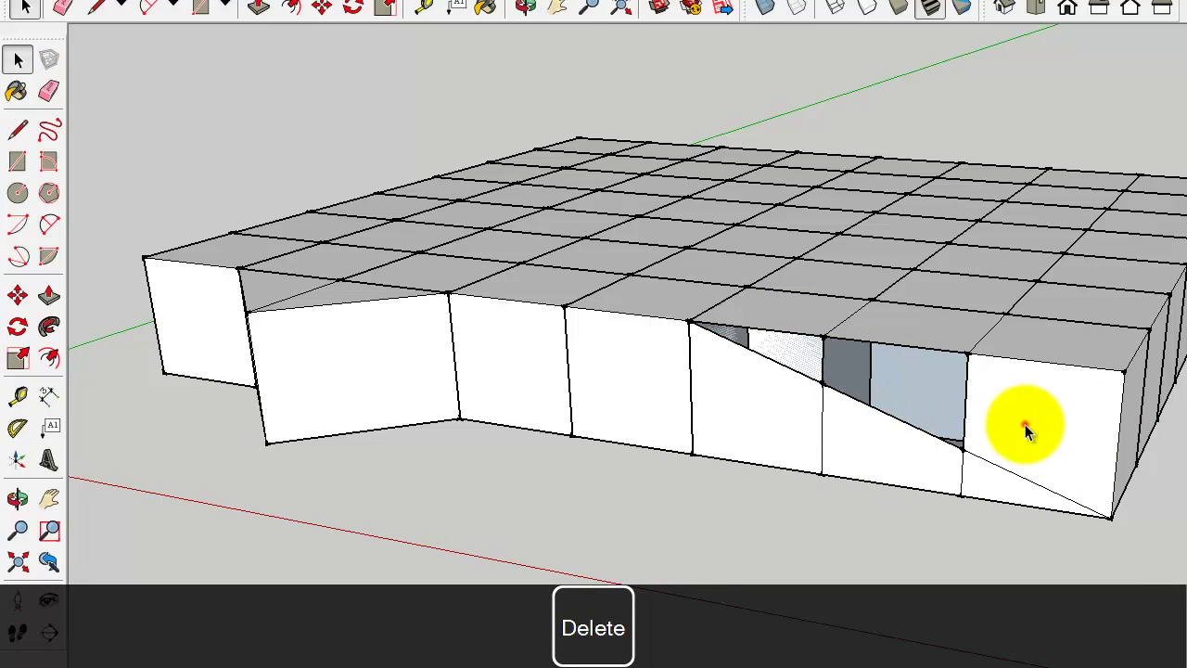
{"action": "left_click", "coordinate": [1025, 423]}
{"action": "key", "text": "Delete"}
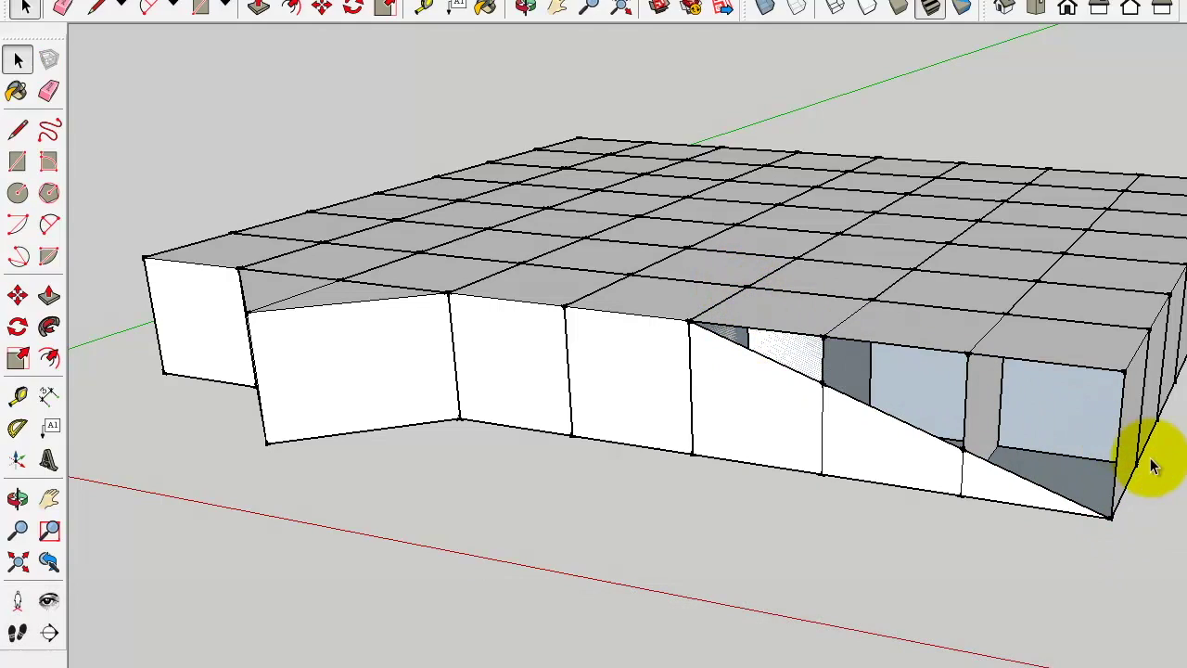
Step: Draw a parallel sloping line along the three cubes' back side, from the inner upper back corner to the outer lower back corner
{"action": "left_click", "coordinate": [18, 130]}
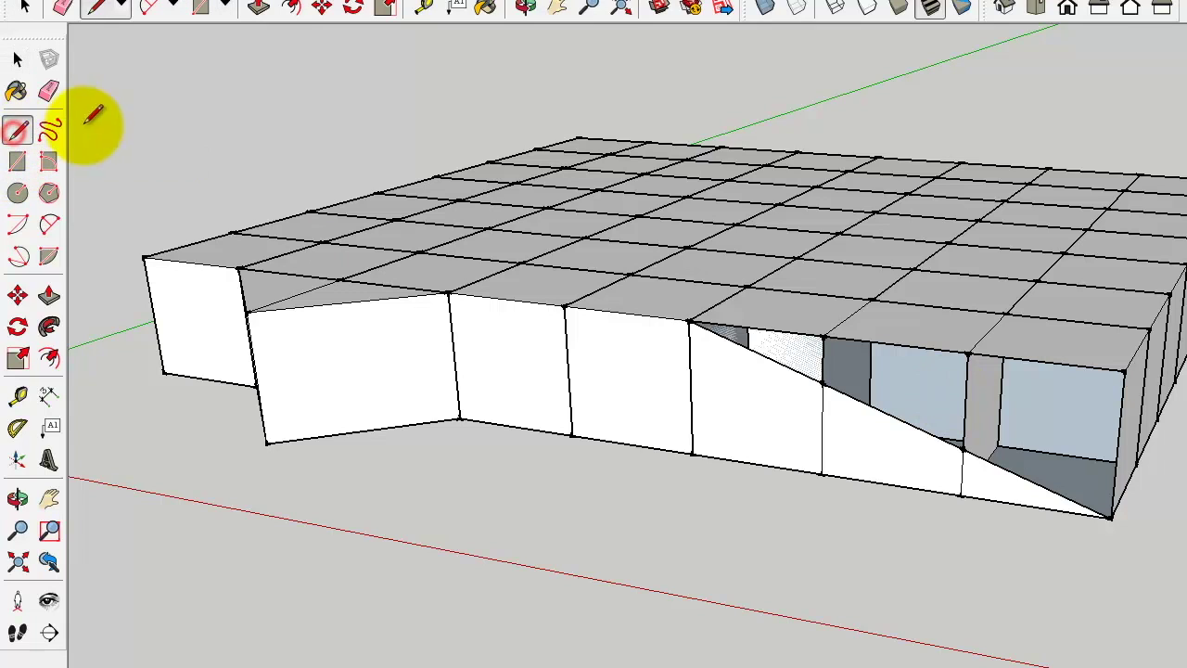
{"action": "left_click", "coordinate": [749, 285]}
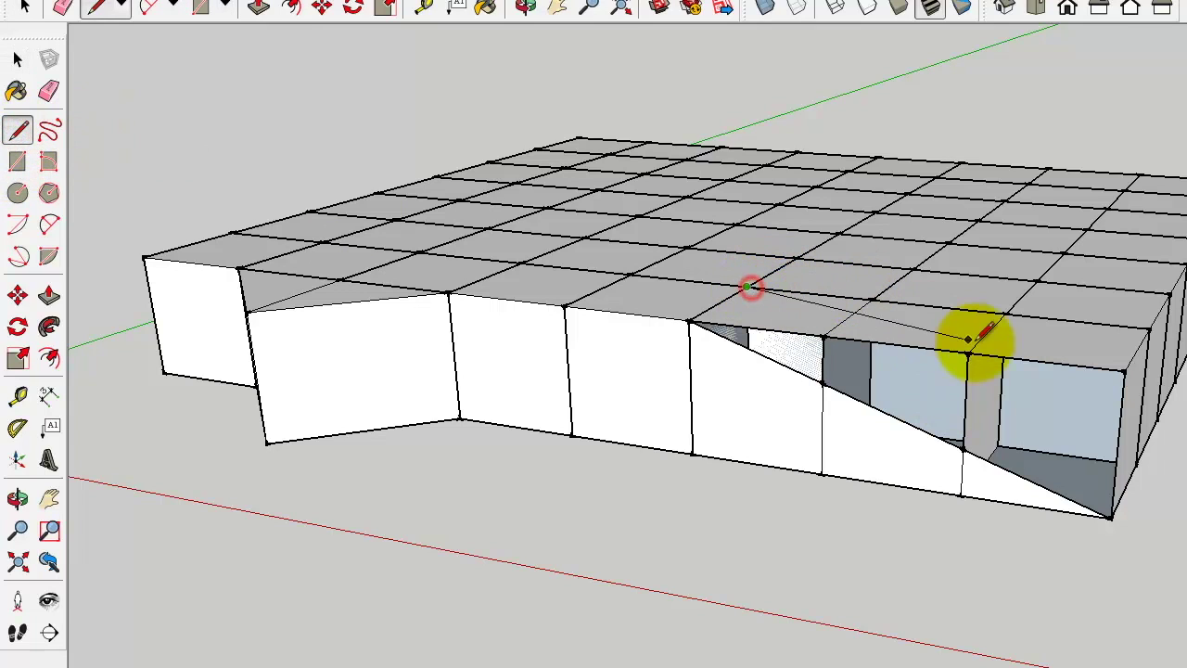
{"action": "left_click", "coordinate": [1137, 463]}
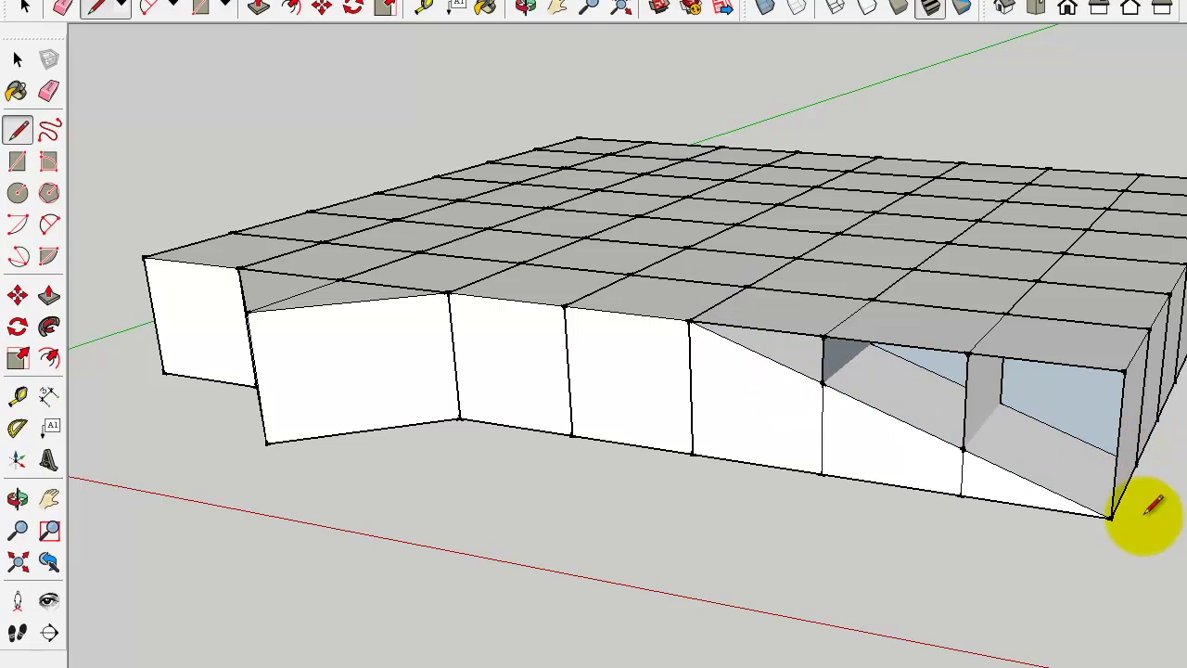
{"action": "left_click", "coordinate": [19, 163]}
Step: Delete the three top faces of the exploded cubes above the sloping lines
{"action": "left_click", "coordinate": [18, 61]}
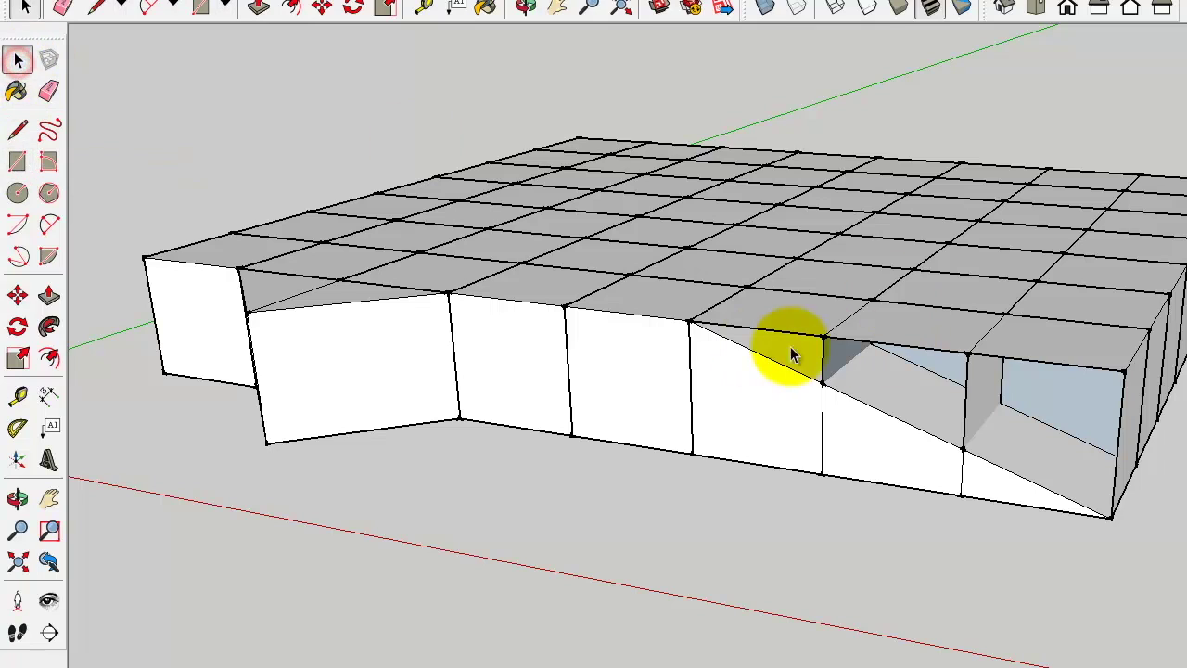
{"action": "left_click", "coordinate": [813, 316]}
{"action": "key", "text": "Delete"}
{"action": "left_click", "coordinate": [906, 348]}
{"action": "key", "text": "Delete"}
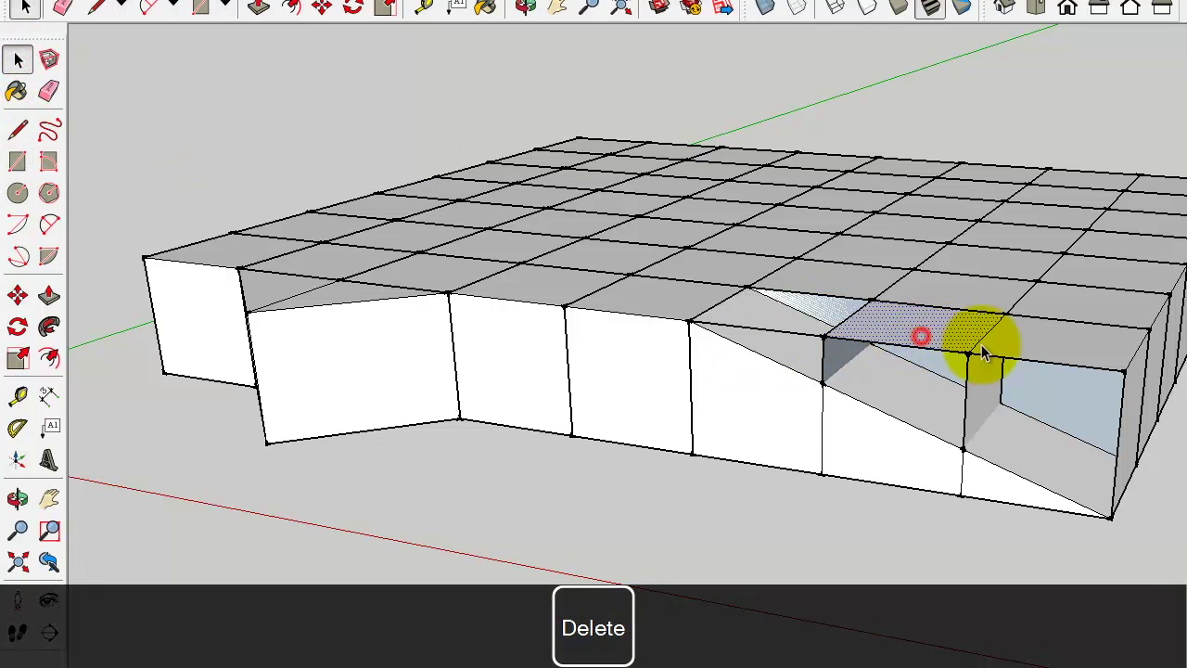
{"action": "left_click", "coordinate": [1084, 353]}
{"action": "key", "text": "Delete"}
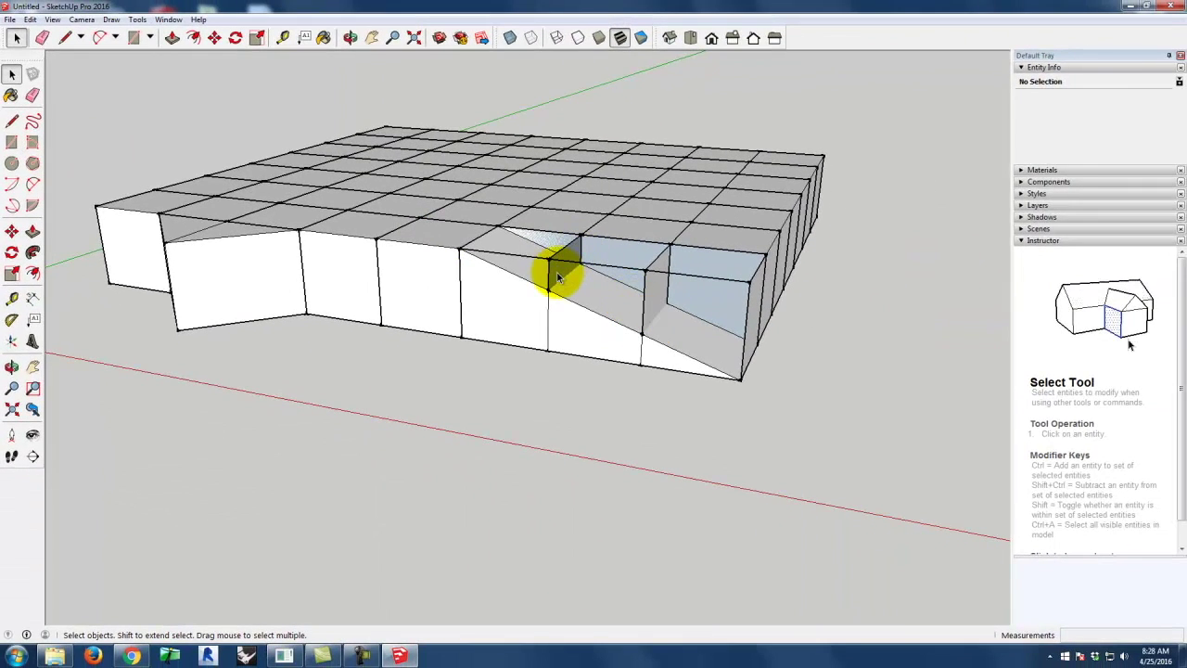
Step: Draw two cross lines over the sloping face, from back to front, dividing it at the boundaries between the three cubes
{"action": "left_click", "coordinate": [557, 276]}
{"action": "left_click", "coordinate": [587, 293]}
{"action": "left_click", "coordinate": [669, 343]}
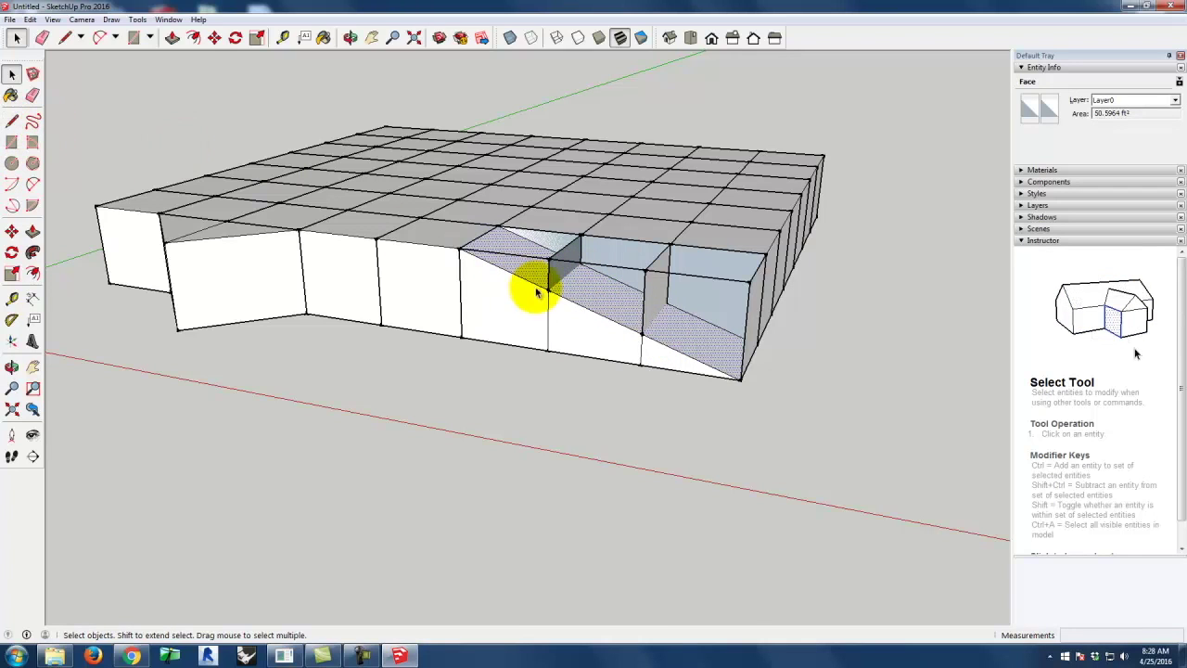
{"action": "left_click", "coordinate": [13, 366]}
{"action": "left_click_drag", "start_coordinate": [795, 172], "coordinate": [605, 401]}
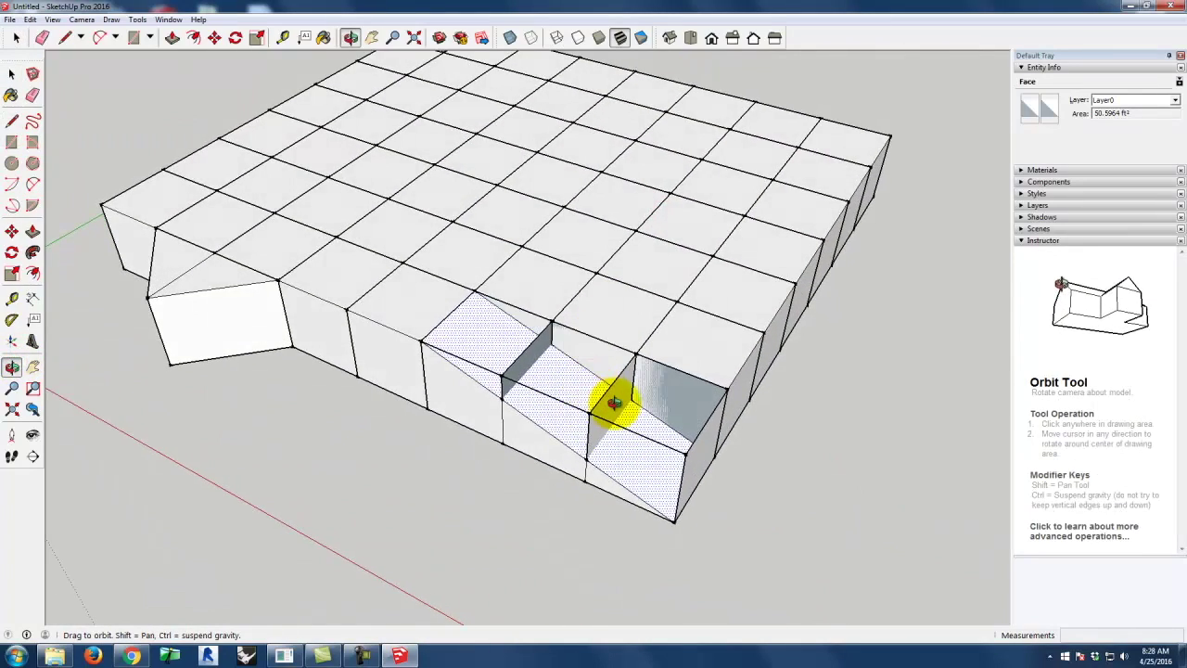
{"action": "scroll", "coordinate": [607, 395], "scroll_direction": "up", "scroll_amount": 3}
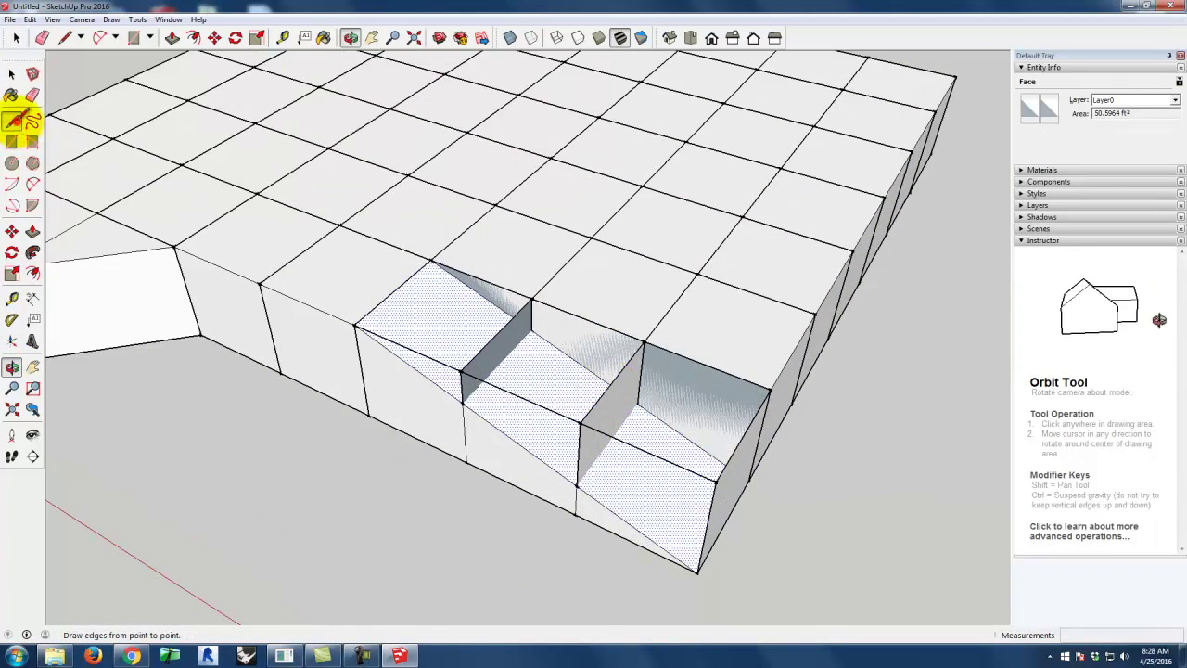
{"action": "left_click", "coordinate": [13, 122]}
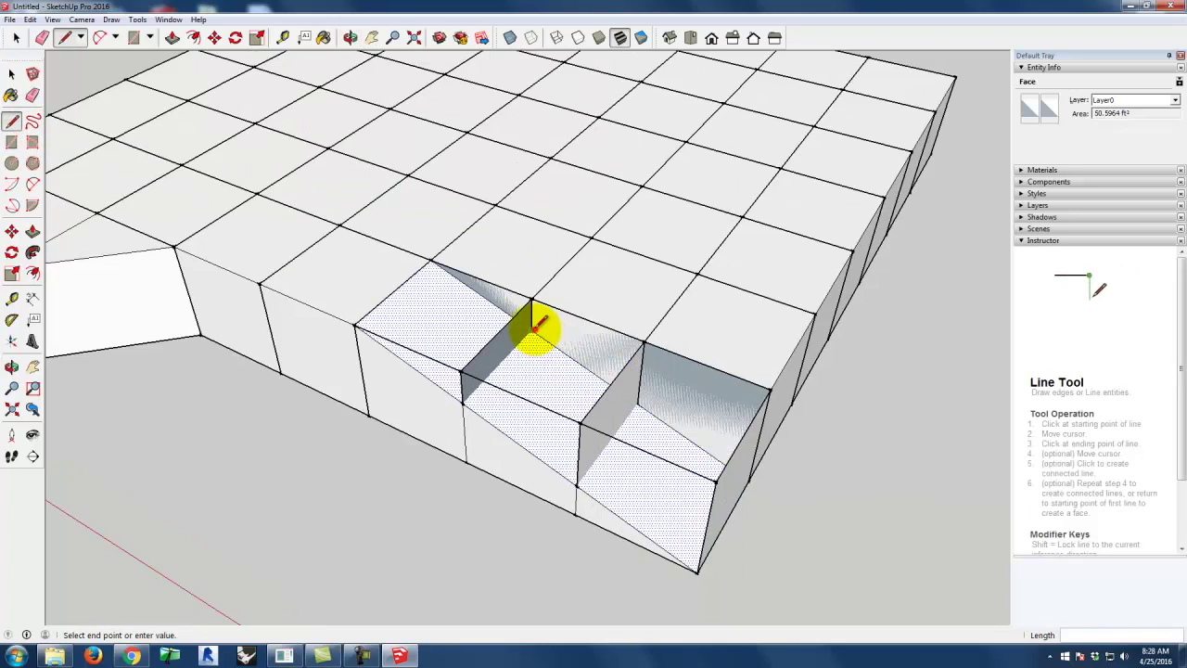
{"action": "left_click", "coordinate": [463, 400]}
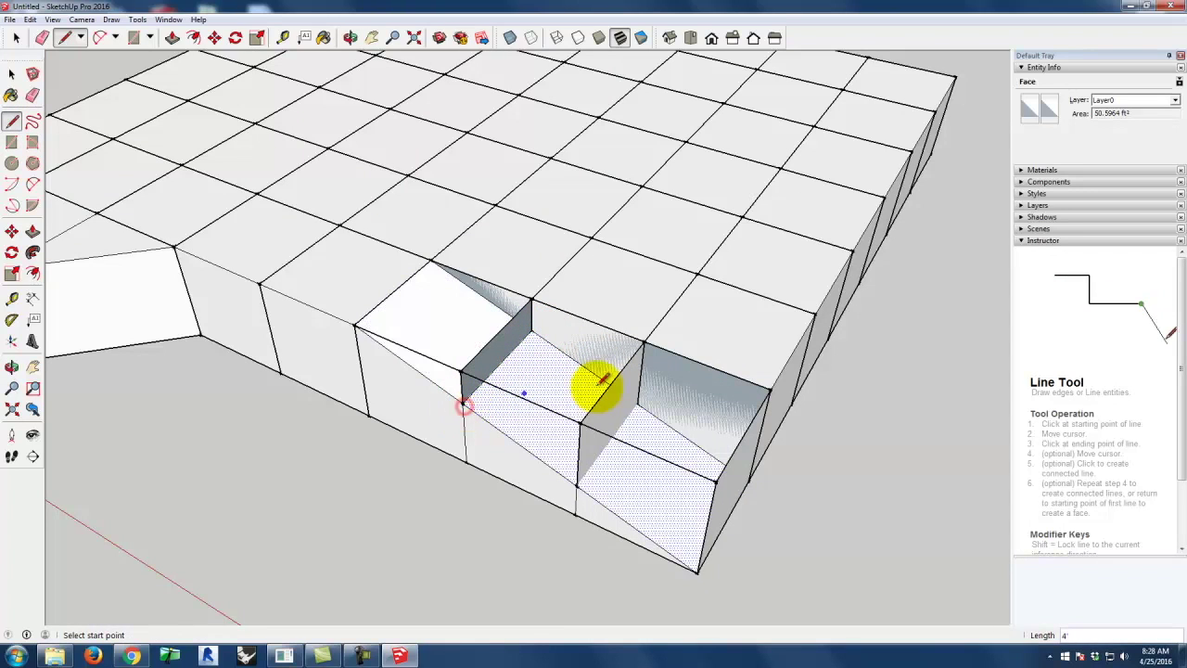
{"action": "left_click", "coordinate": [643, 402]}
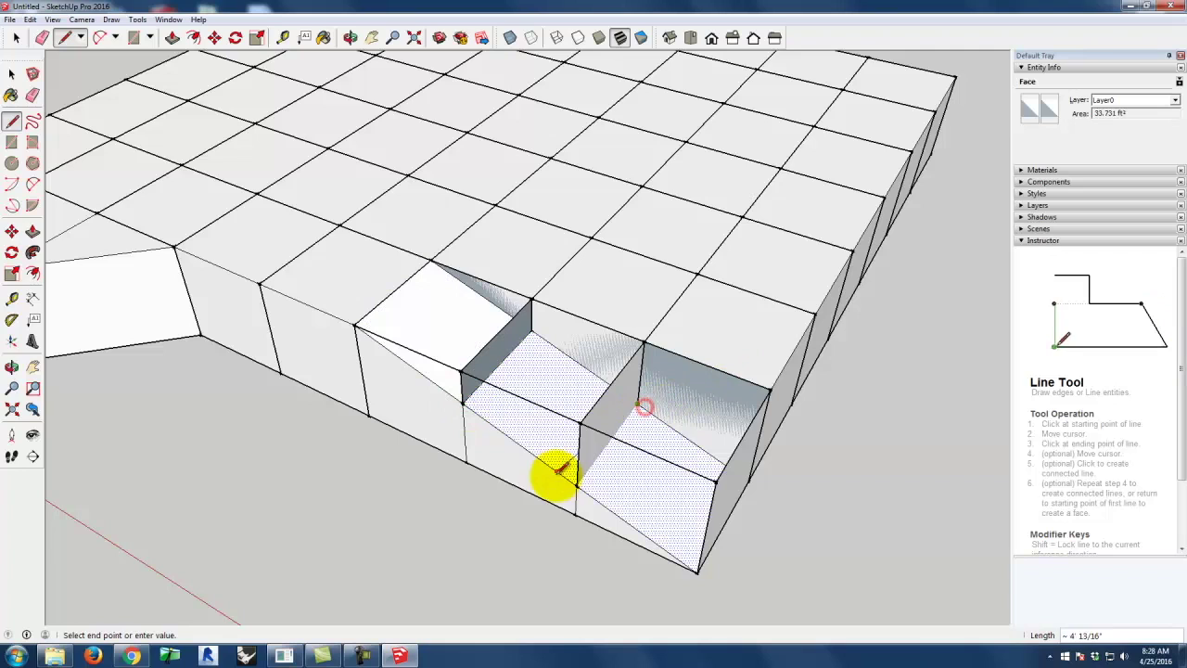
{"action": "left_click", "coordinate": [577, 485]}
Step: Delete the two inner partition faces and the outer end face piece above the slope
{"action": "left_click", "coordinate": [11, 73]}
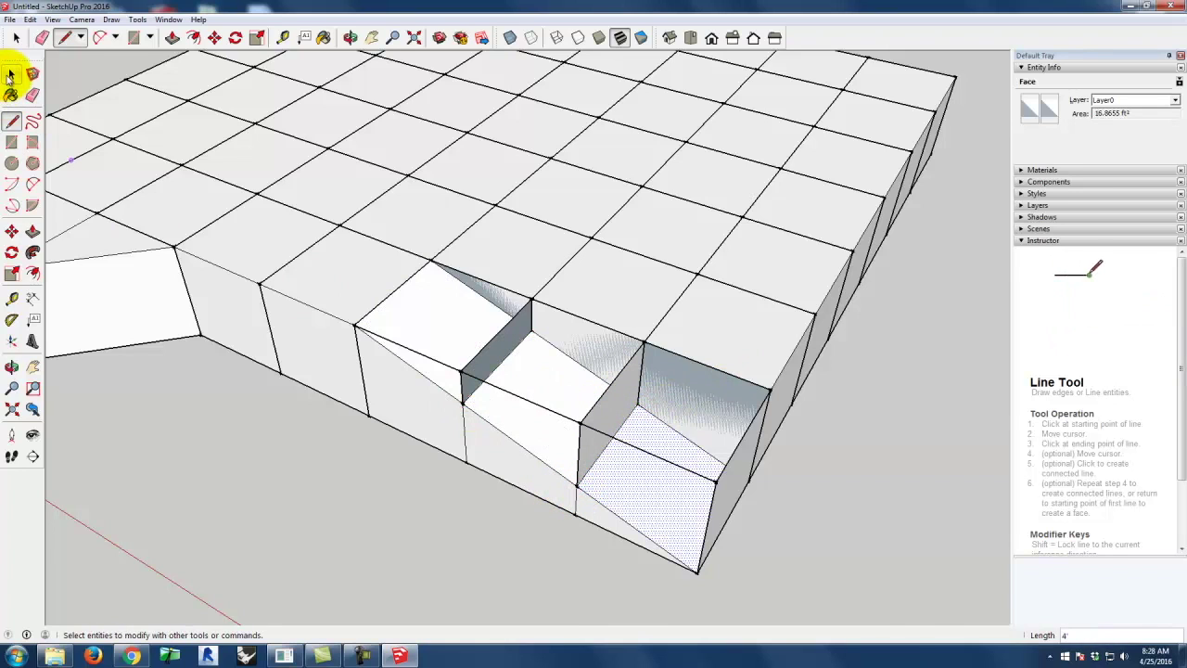
{"action": "left_click", "coordinate": [492, 364]}
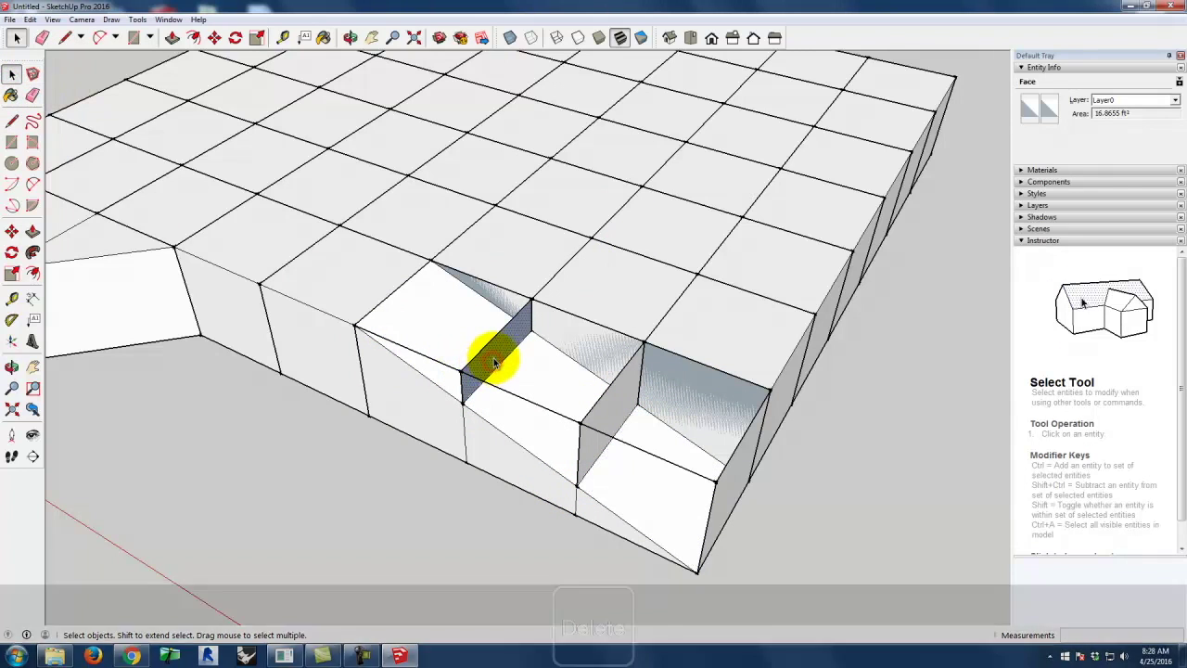
{"action": "key", "text": "Delete"}
{"action": "left_click", "coordinate": [614, 403]}
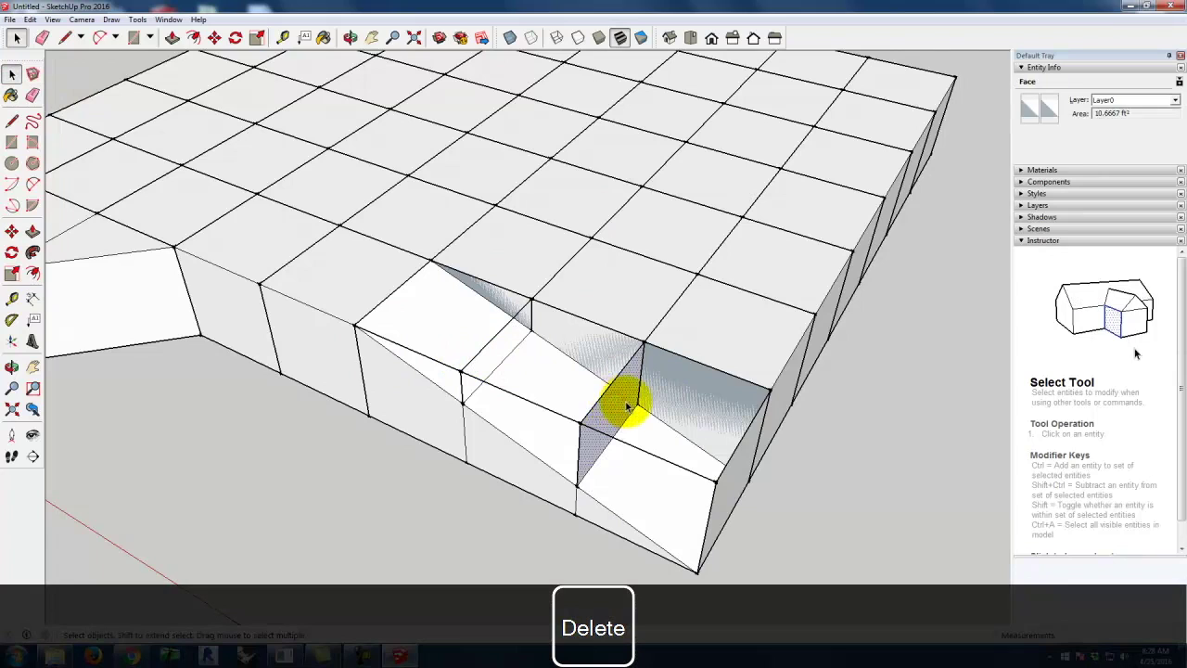
{"action": "key", "text": "Delete"}
{"action": "left_click", "coordinate": [701, 430]}
{"action": "key", "text": "Delete"}
{"action": "left_click", "coordinate": [728, 480]}
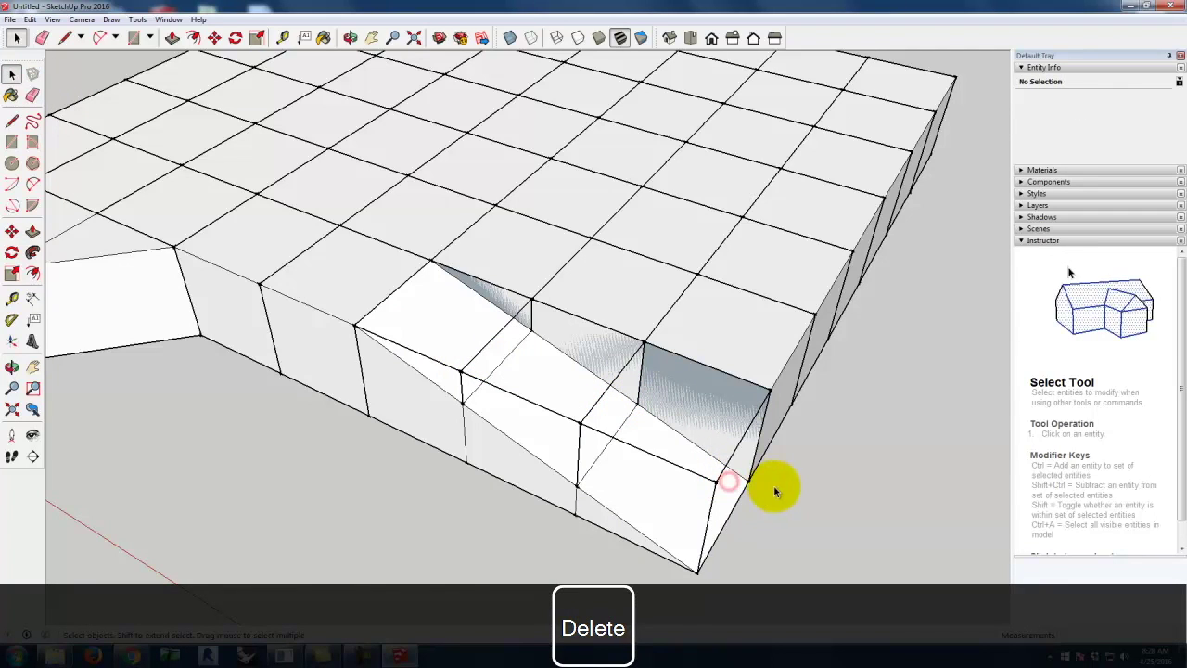
Step: Delete the leftover vertical and front upper edges of the exploded cubes standing above the slope
{"action": "left_click", "coordinate": [713, 498]}
{"action": "key", "text": "Delete"}
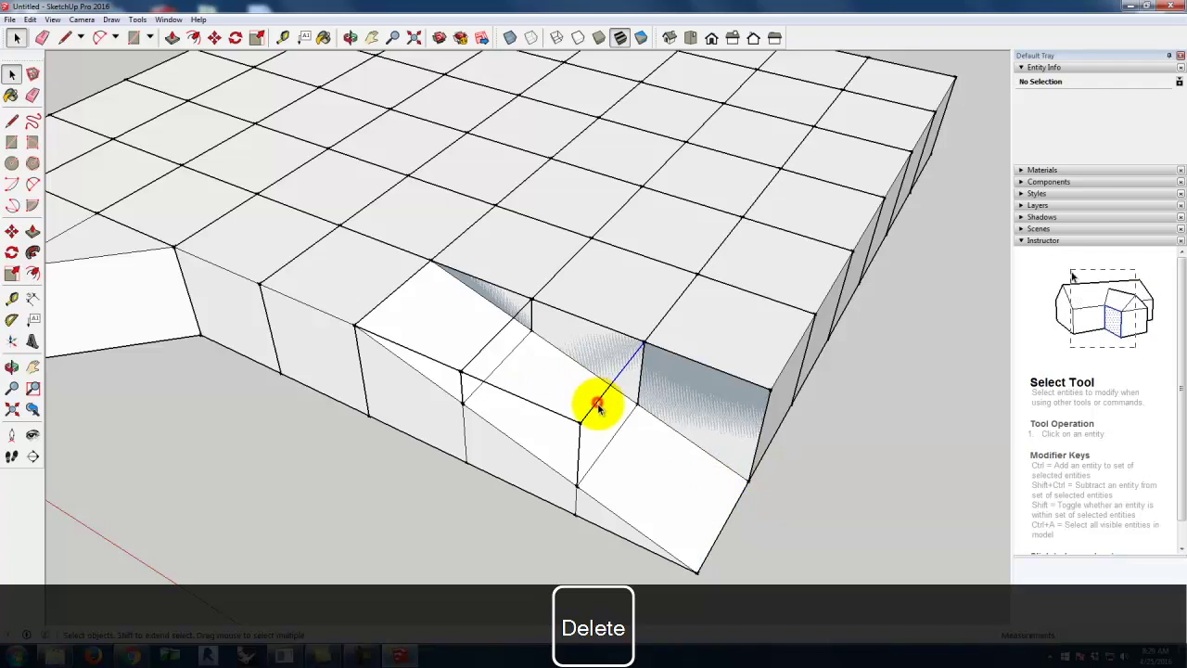
{"action": "key", "text": "Delete"}
{"action": "left_click", "coordinate": [577, 436]}
{"action": "key", "text": "Delete"}
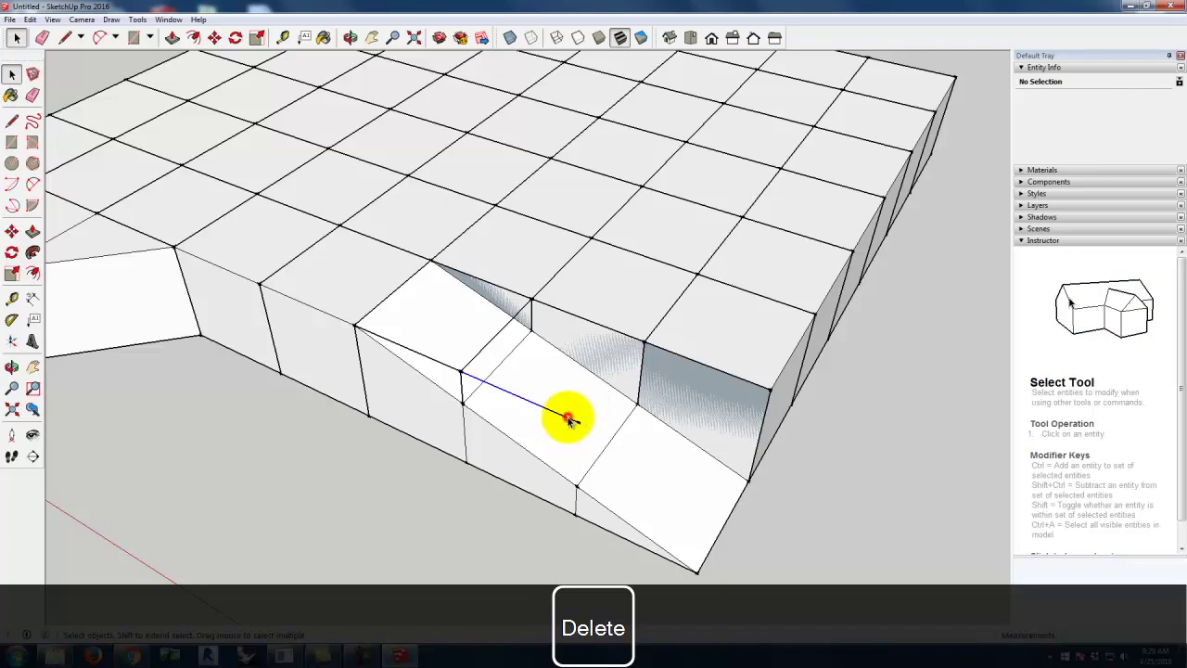
{"action": "key", "text": "Delete"}
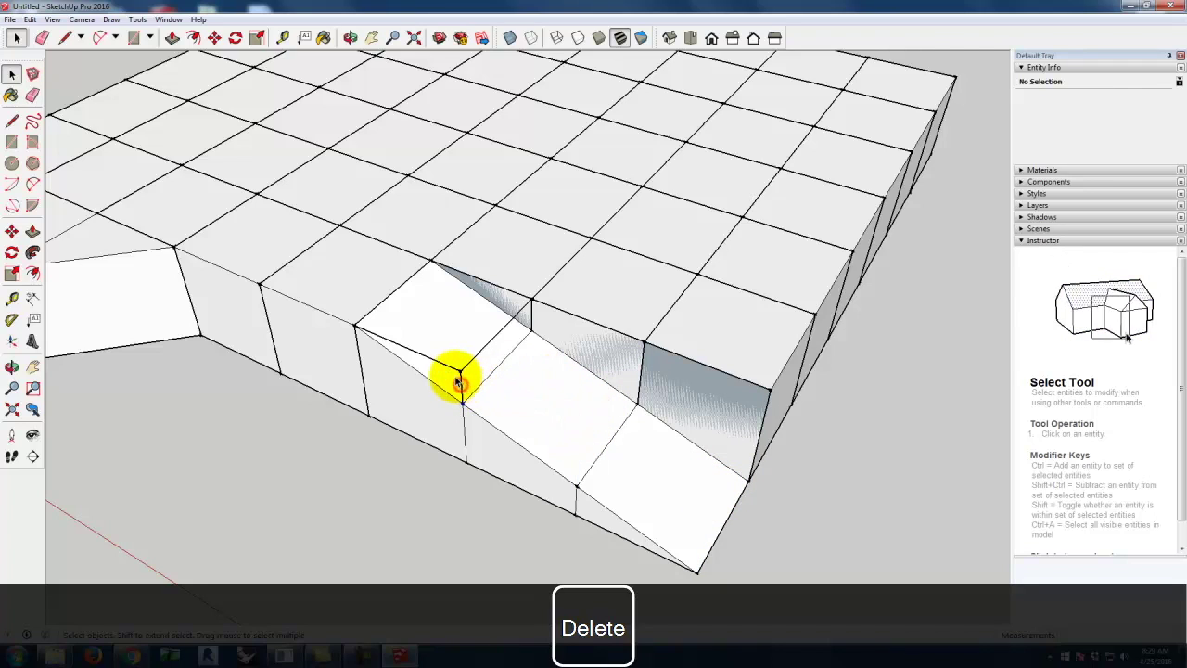
{"action": "left_click", "coordinate": [445, 366]}
{"action": "key", "text": "Delete"}
{"action": "left_click", "coordinate": [473, 361]}
{"action": "key", "text": "Delete"}
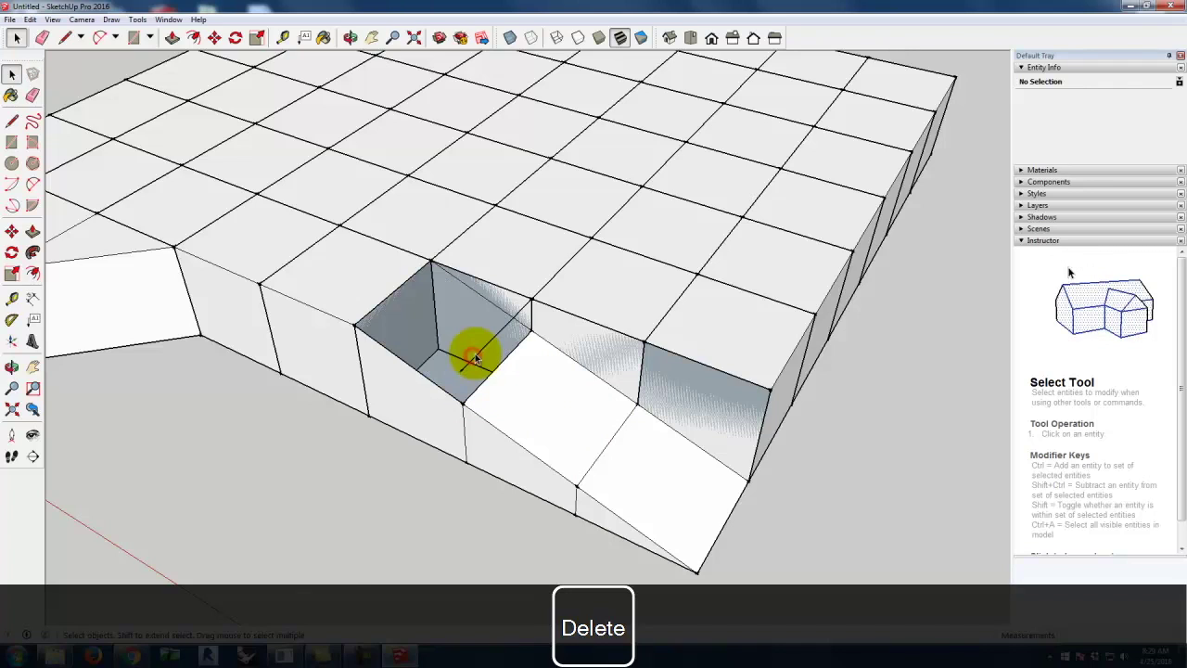
{"action": "key", "text": "ctrl+z"}
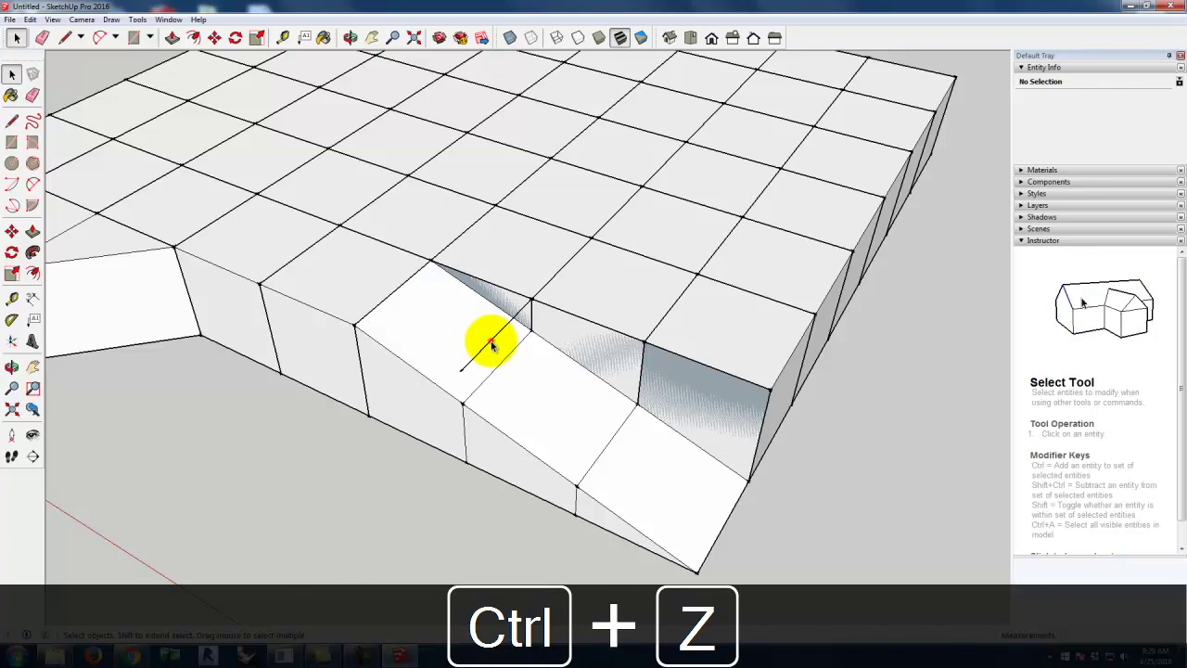
Step: Delete the last loose cross edge above the slope and the three back face pieces standing behind it
{"action": "left_click", "coordinate": [488, 342]}
{"action": "key", "text": "Delete"}
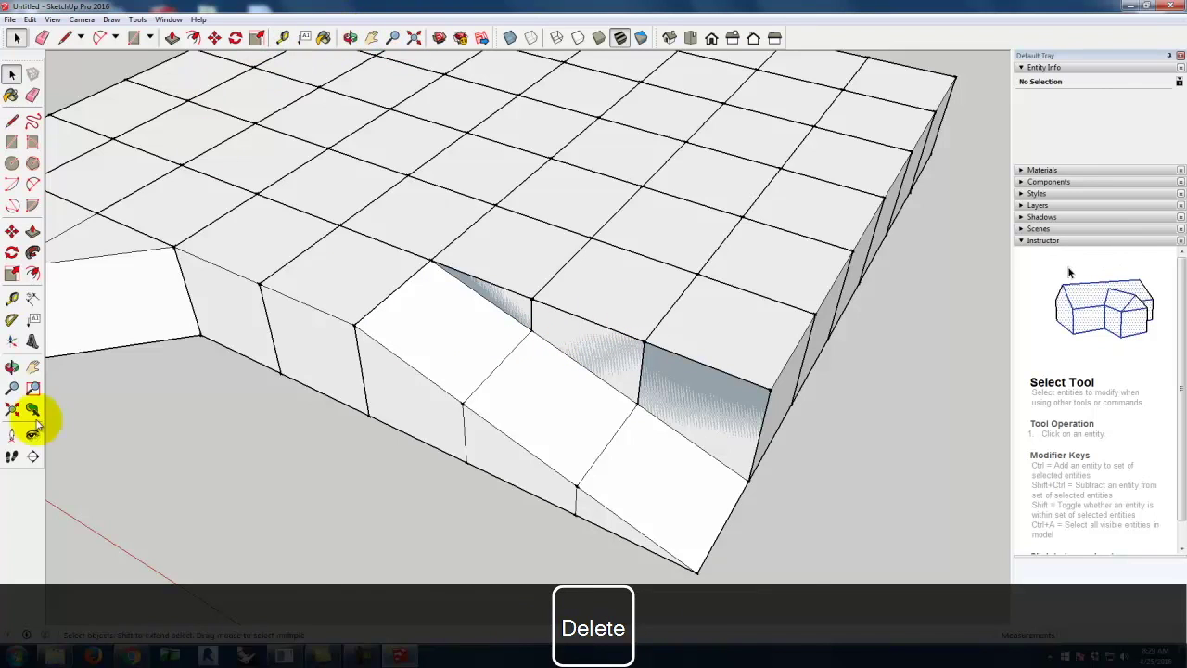
{"action": "left_click", "coordinate": [11, 368]}
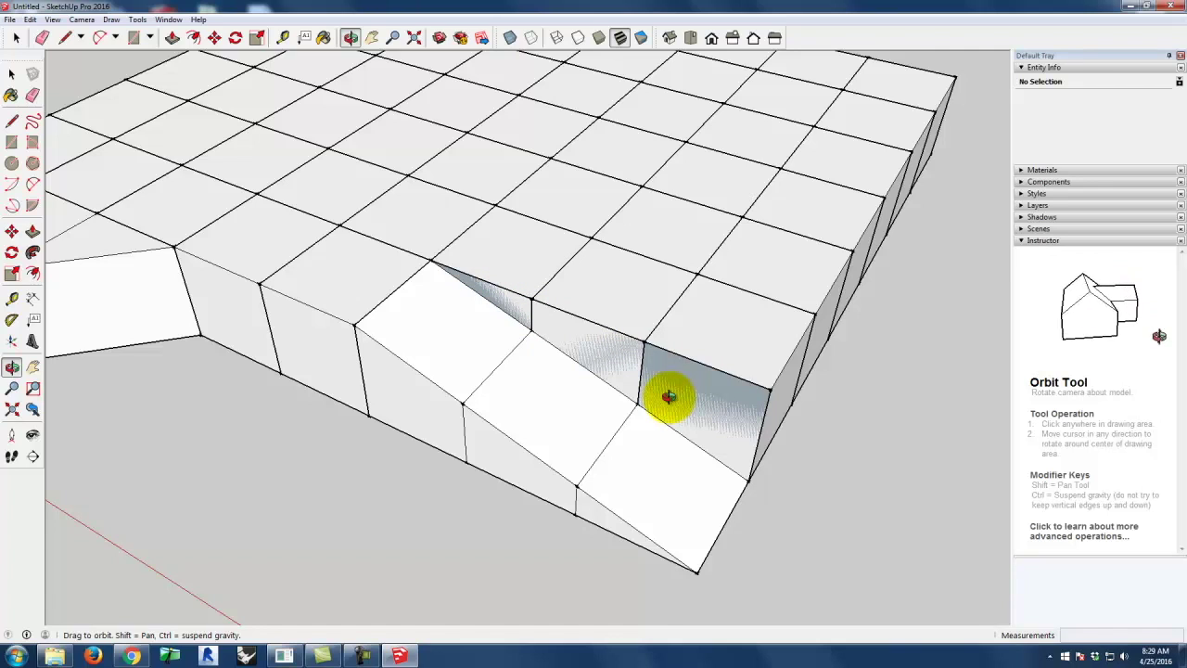
{"action": "left_click", "coordinate": [12, 73]}
{"action": "left_click", "coordinate": [510, 305]}
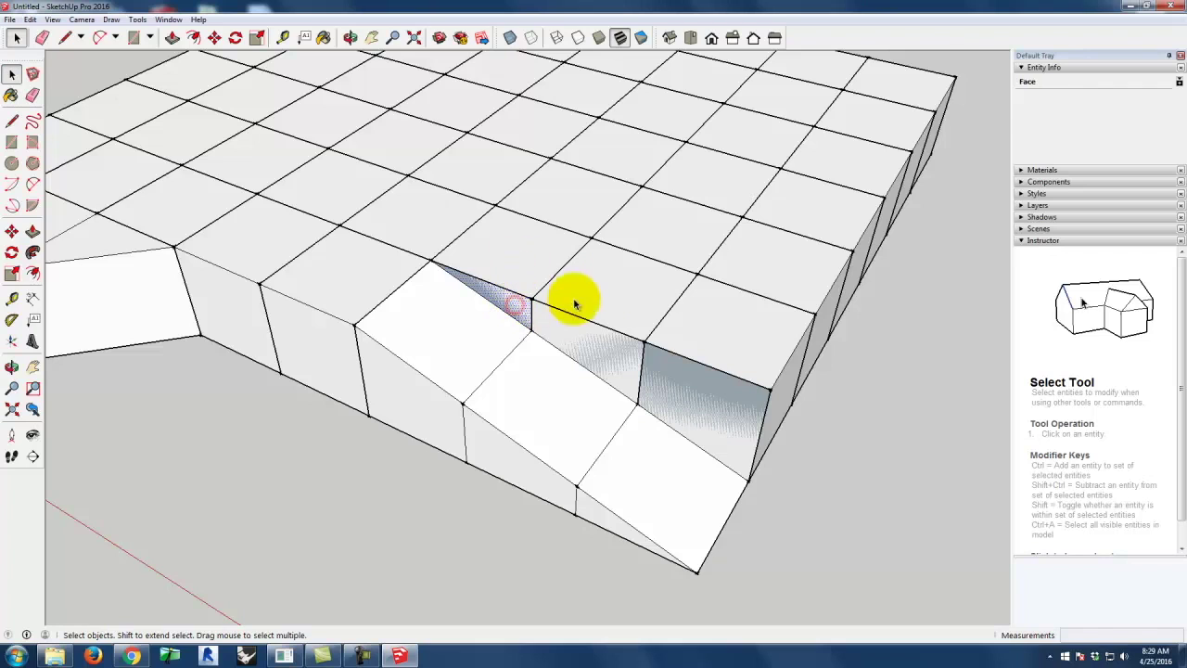
{"action": "key", "text": "Delete"}
{"action": "left_click", "coordinate": [585, 339]}
{"action": "key", "text": "Delete"}
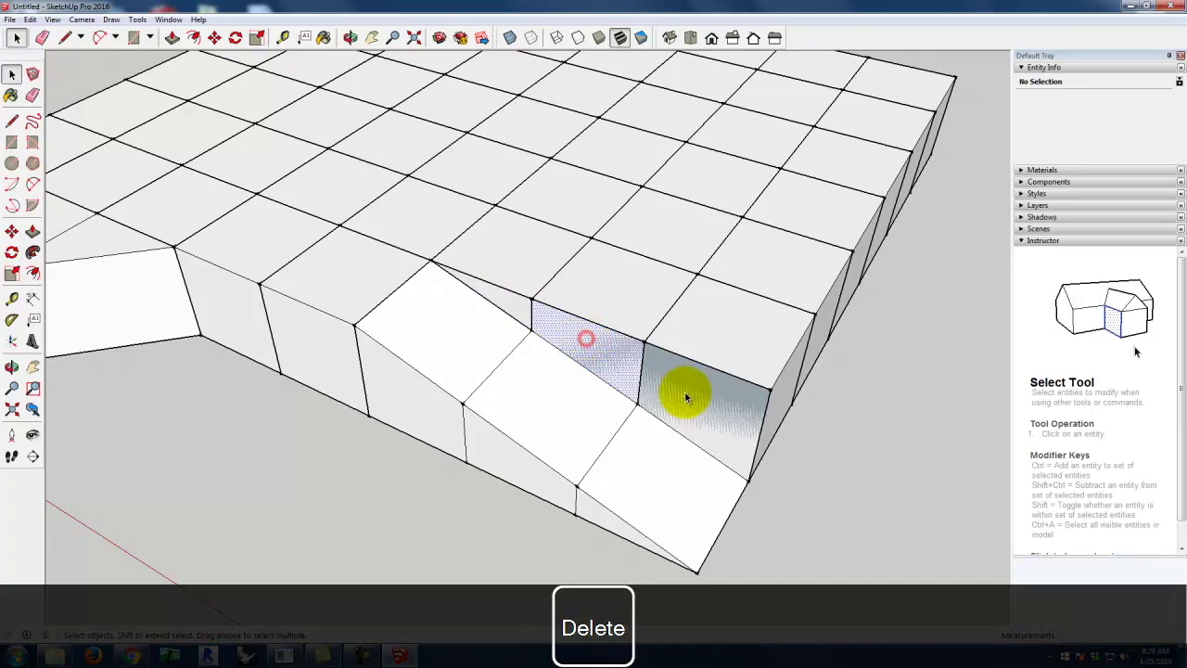
{"action": "left_click", "coordinate": [696, 397]}
{"action": "key", "text": "Delete"}
{"action": "scroll", "coordinate": [424, 324], "scroll_direction": "down", "scroll_amount": 2}
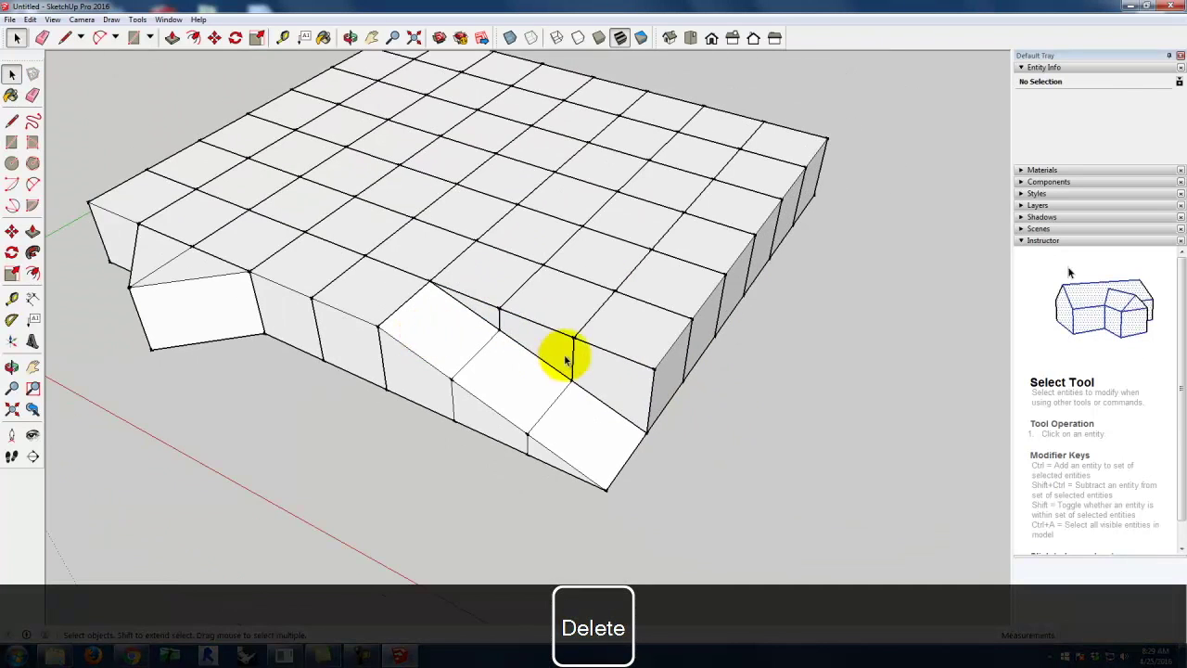
Step: Select the neighbouring cube groups behind the slope one by one to check them, and clear the selection
{"action": "left_click", "coordinate": [610, 312]}
{"action": "left_click", "coordinate": [579, 309]}
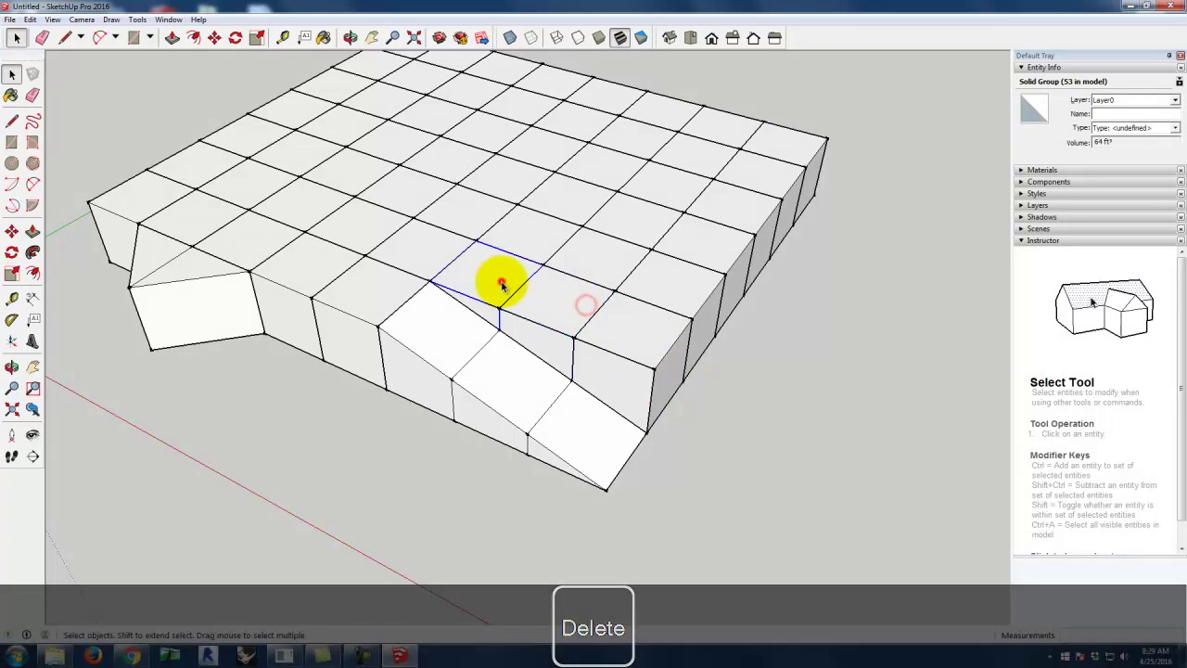
{"action": "left_click", "coordinate": [501, 285]}
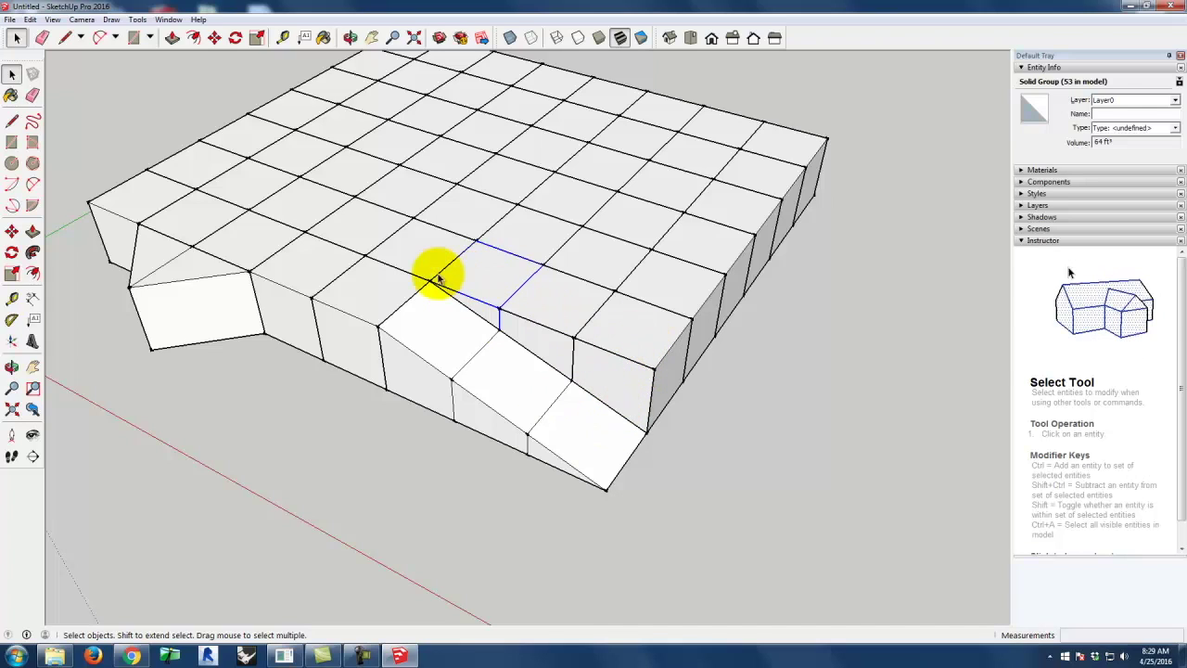
{"action": "left_click", "coordinate": [741, 455]}
{"action": "scroll", "coordinate": [773, 505], "scroll_direction": "down", "scroll_amount": 2}
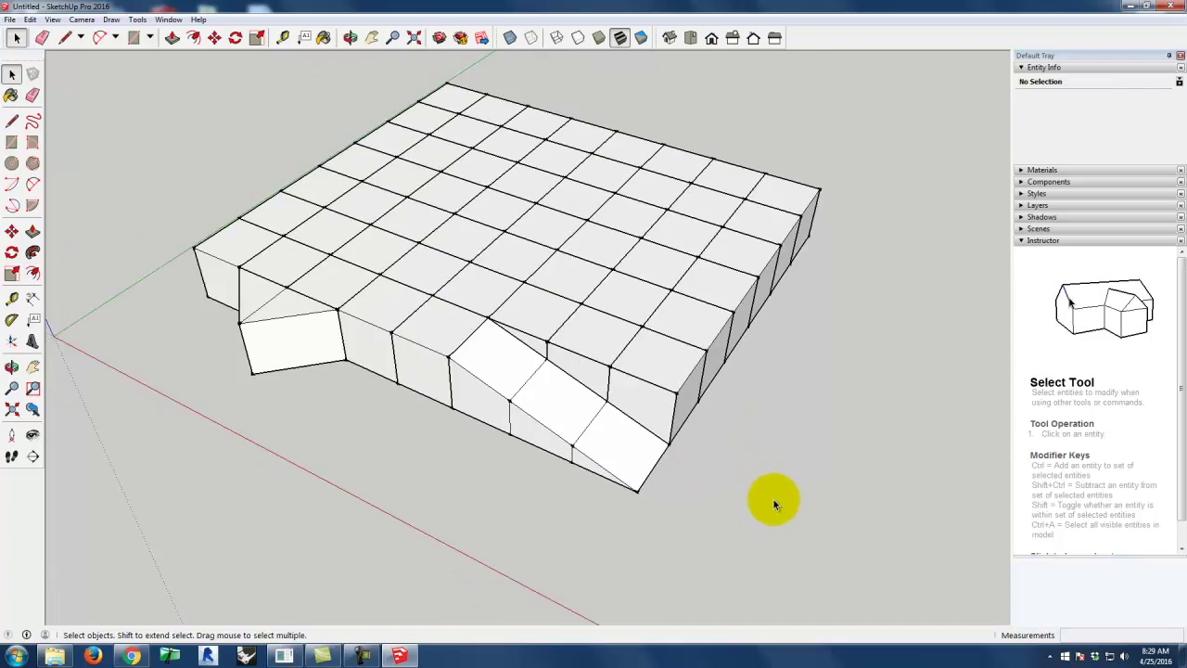
{"action": "middle_click_drag", "start_coordinate": [773, 499], "coordinate": [646, 466]}
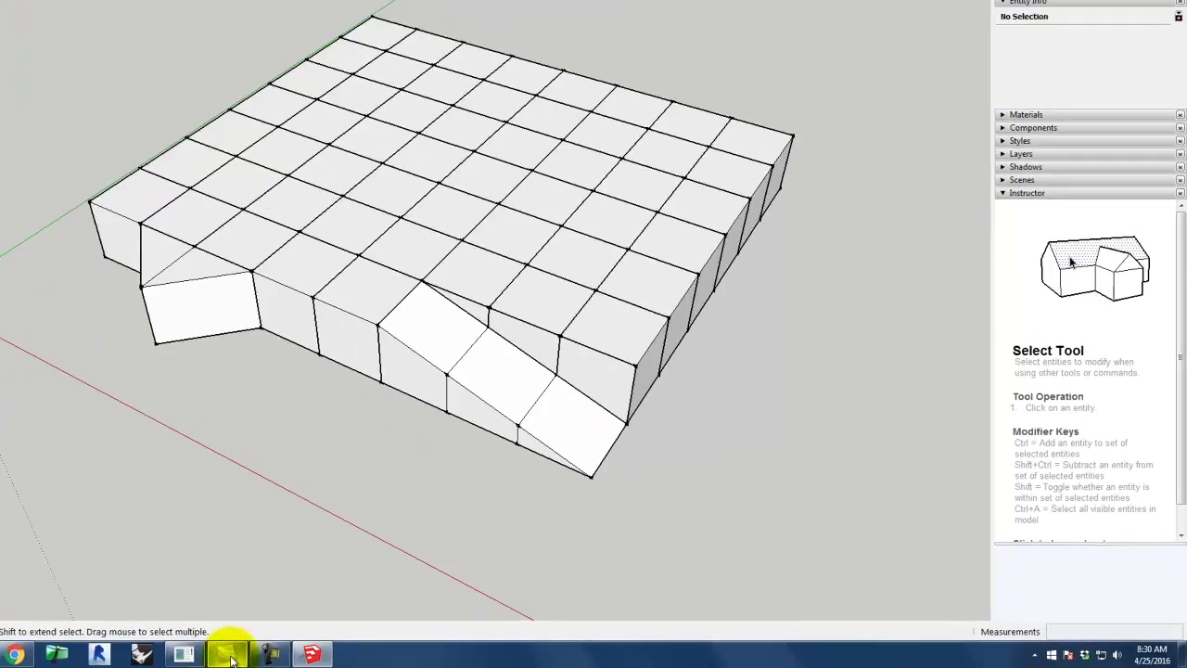
Step: Switch to the Francis_Ching_Cube_House.skp model and orbit around the house to a raised view of its front corner
{"action": "left_click", "coordinate": [227, 655]}
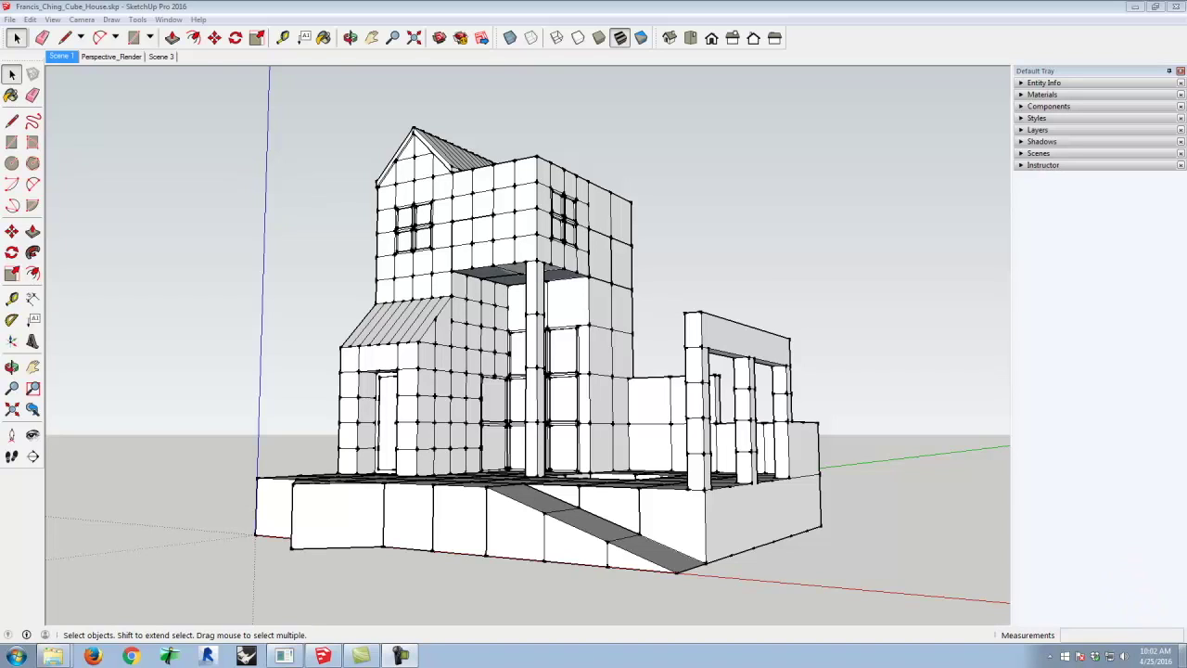
{"action": "left_click", "coordinate": [349, 37]}
{"action": "left_click_drag", "start_coordinate": [543, 211], "coordinate": [352, 265]}
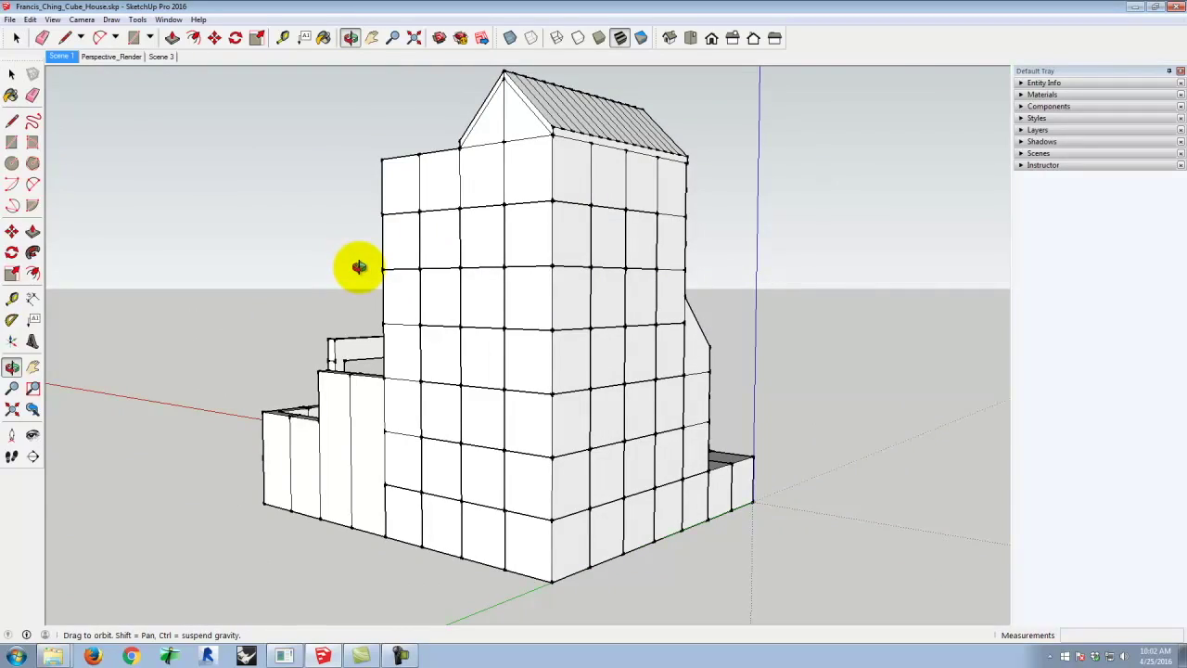
{"action": "left_click_drag", "start_coordinate": [358, 267], "coordinate": [602, 426]}
{"action": "left_click_drag", "start_coordinate": [269, 315], "coordinate": [267, 277]}
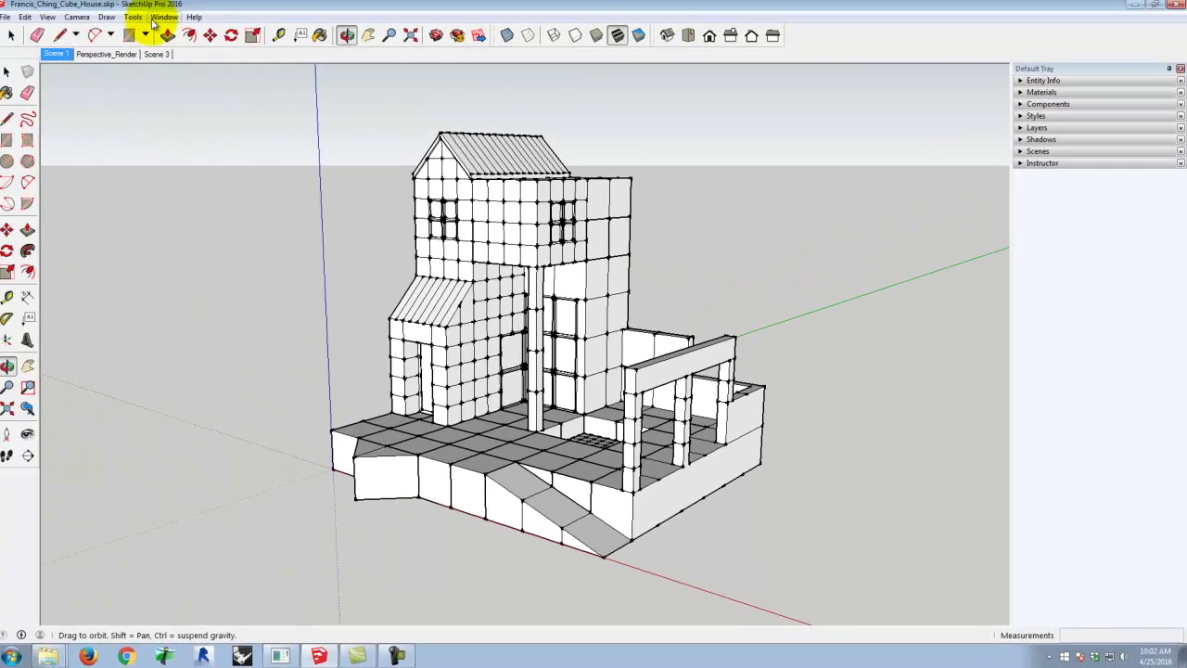
{"action": "left_click", "coordinate": [168, 19]}
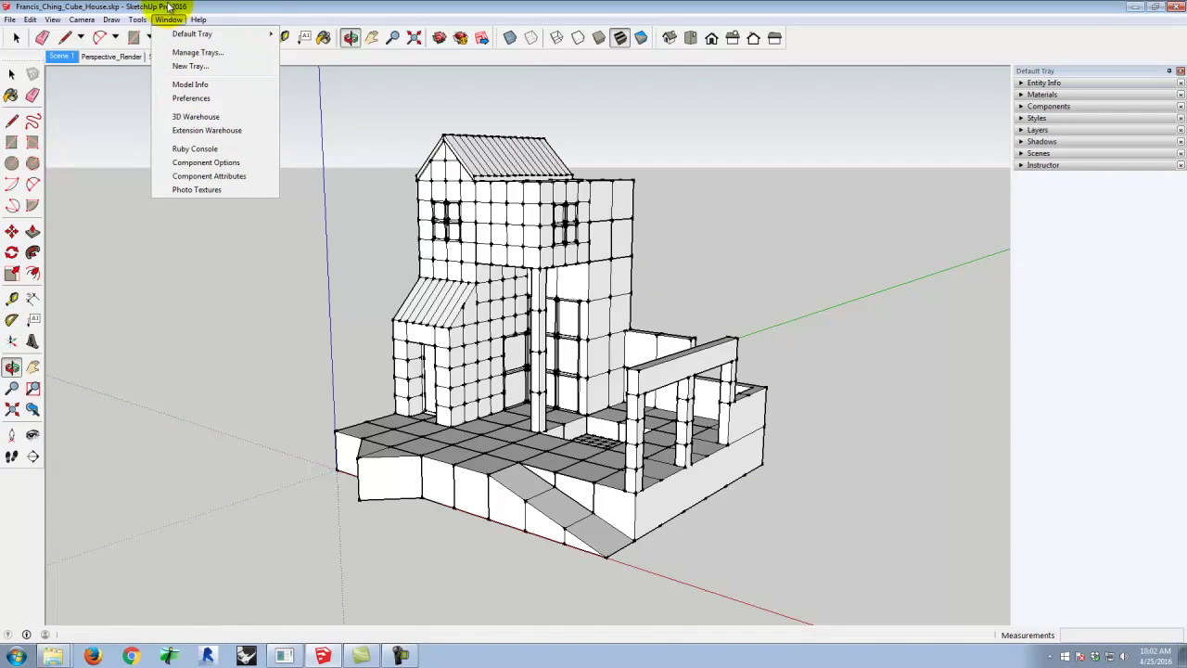
{"action": "left_click", "coordinate": [257, 8]}
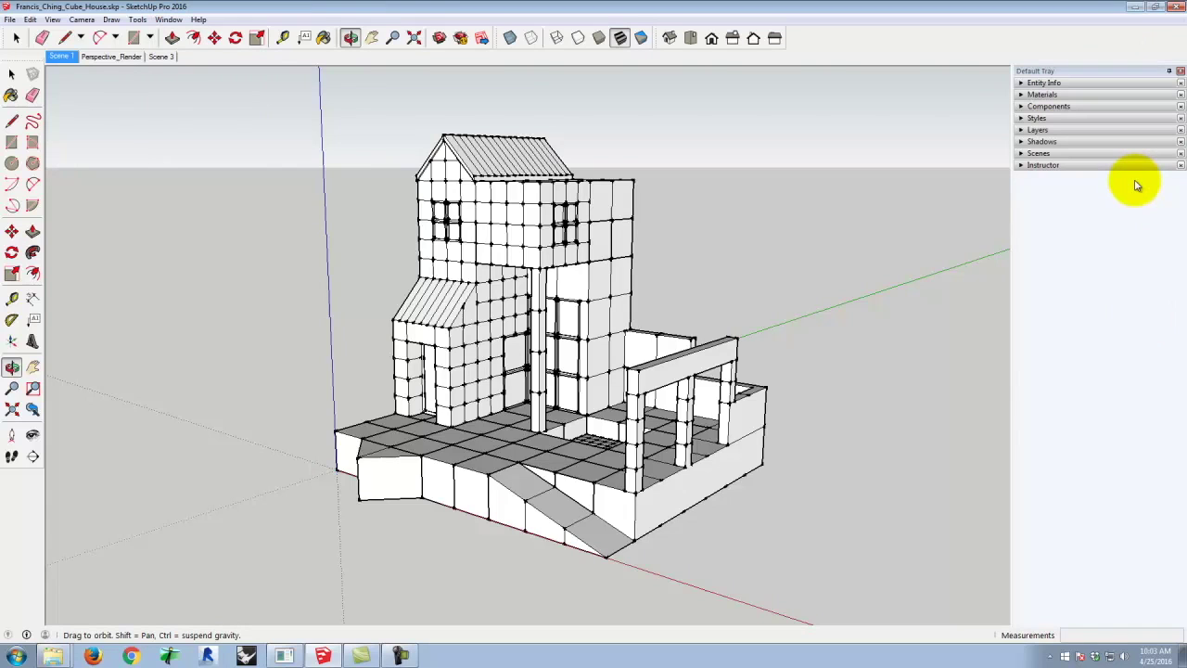
Step: Add a new scene from the current raised view of the house and show the scene details with Scene 4 selected
{"action": "left_click", "coordinate": [1042, 154]}
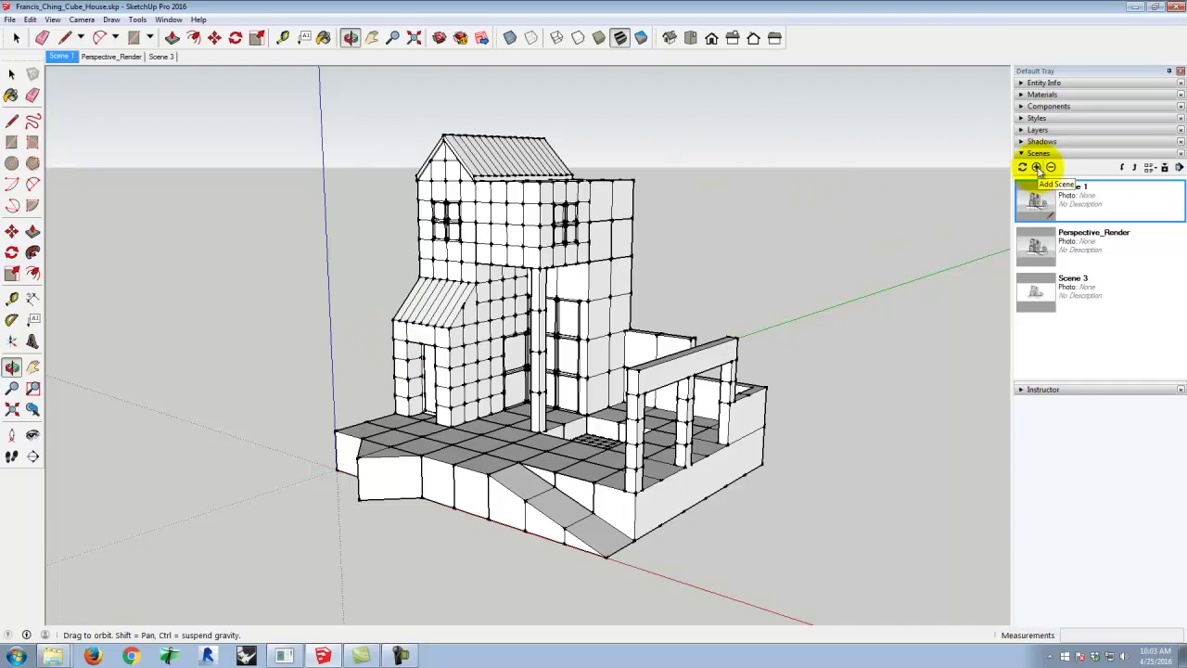
{"action": "left_click", "coordinate": [1037, 167]}
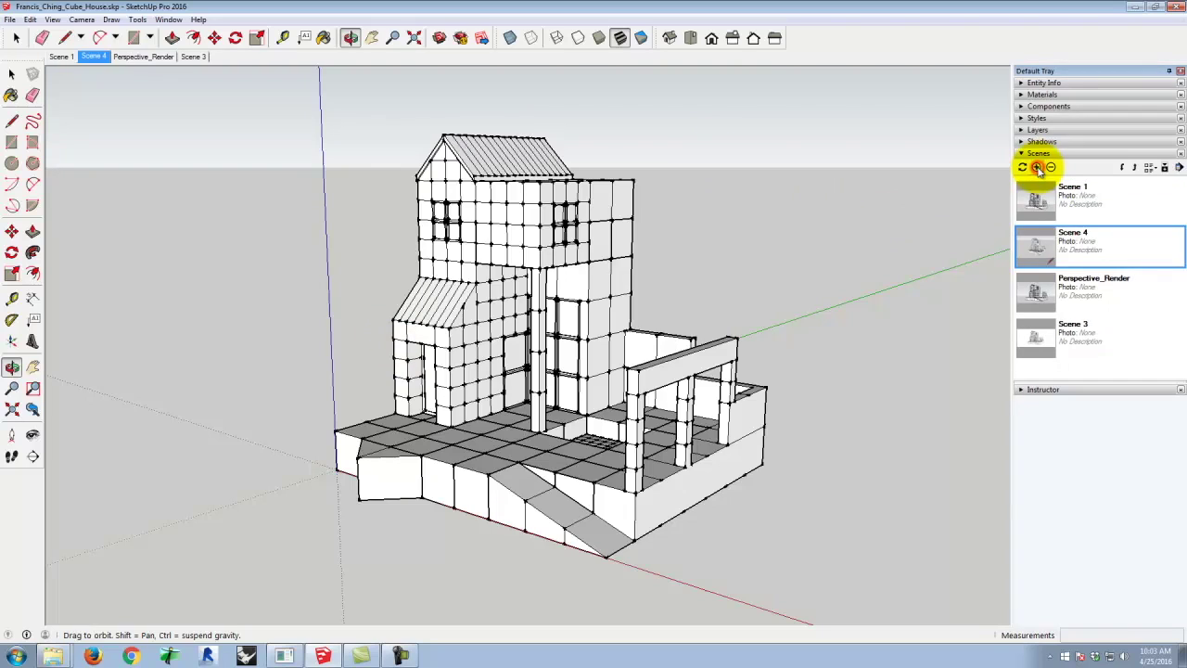
{"action": "right_click", "coordinate": [1081, 234]}
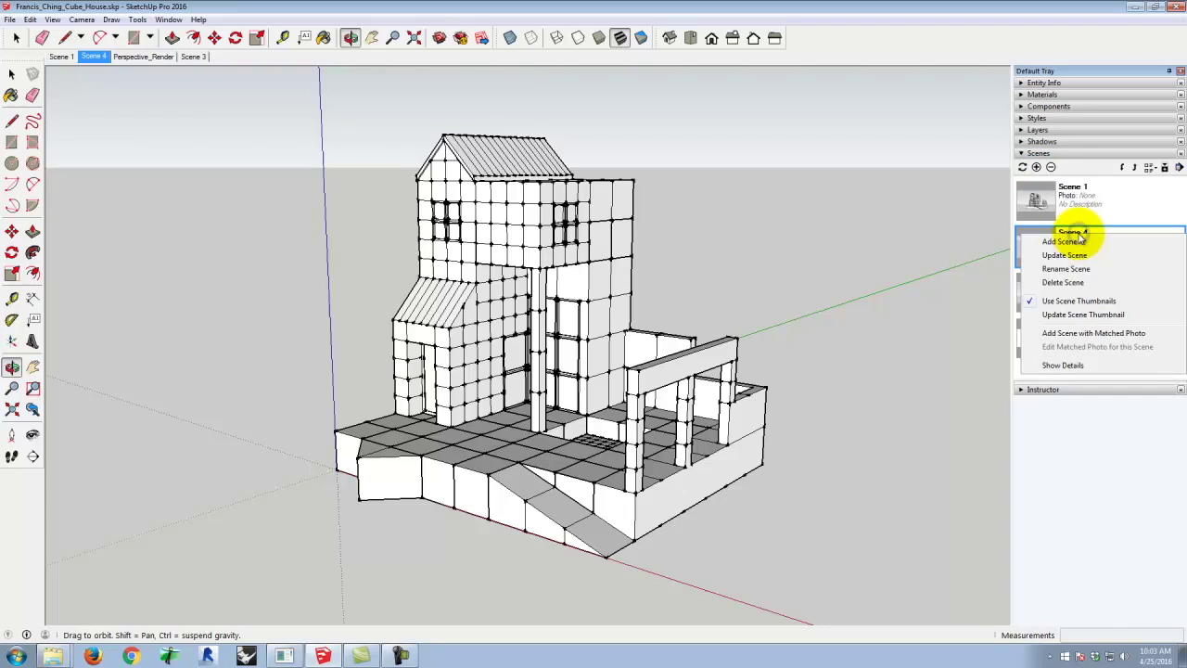
{"action": "left_click", "coordinate": [1064, 268]}
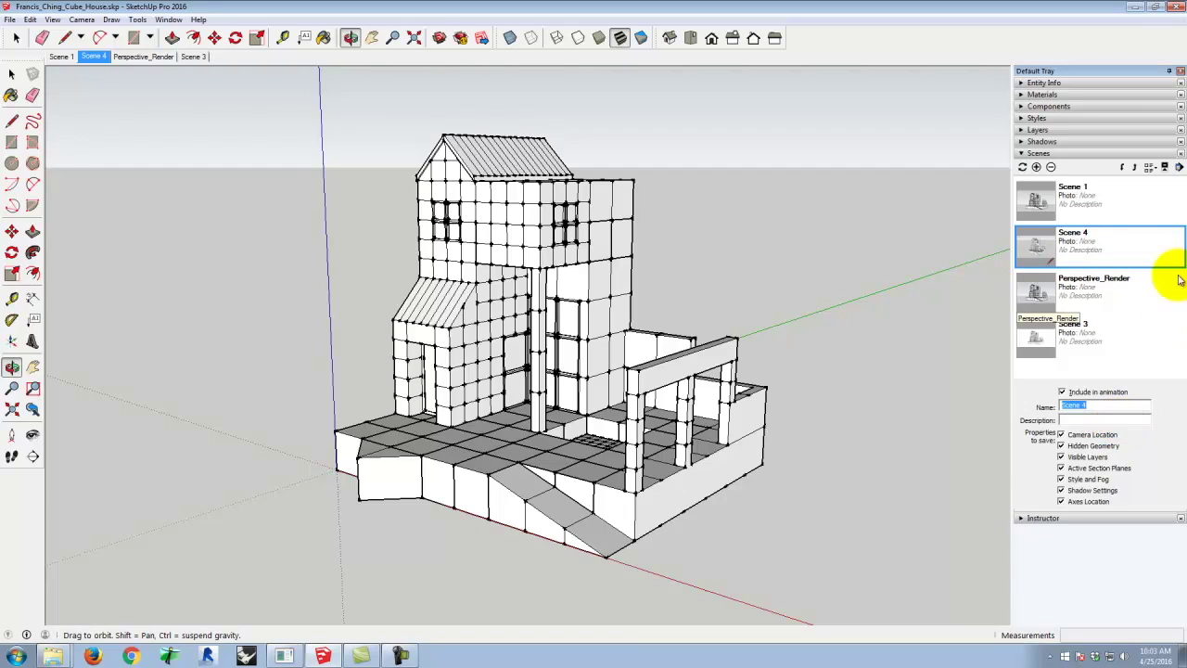
{"action": "left_click", "coordinate": [1111, 371]}
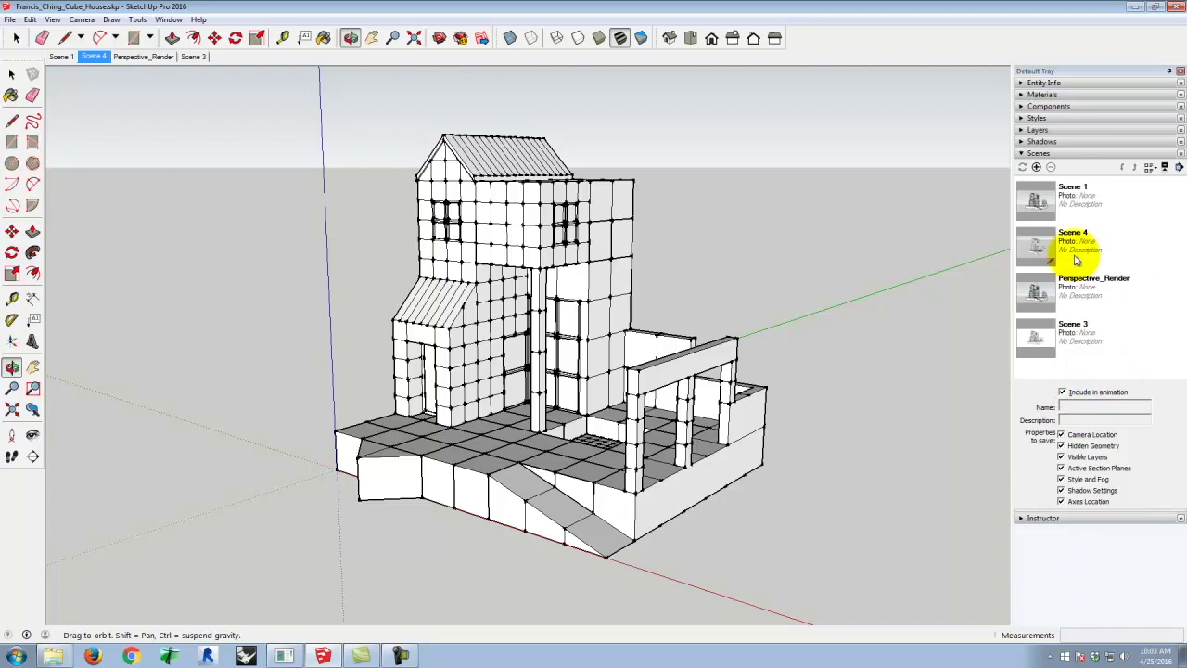
{"action": "left_click", "coordinate": [1036, 242]}
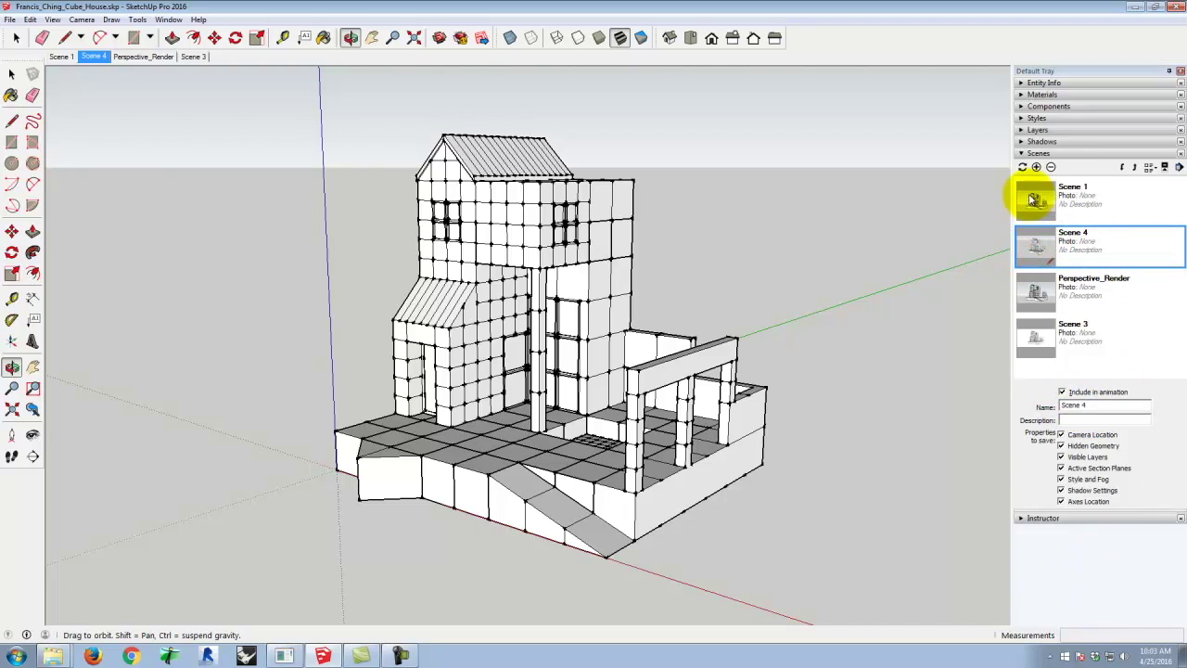
Step: Recall Scene 1, Perspective_Render and Scene 3 to compare their views, return to Scene 4, and collapse the scene list
{"action": "double_click", "coordinate": [1038, 198]}
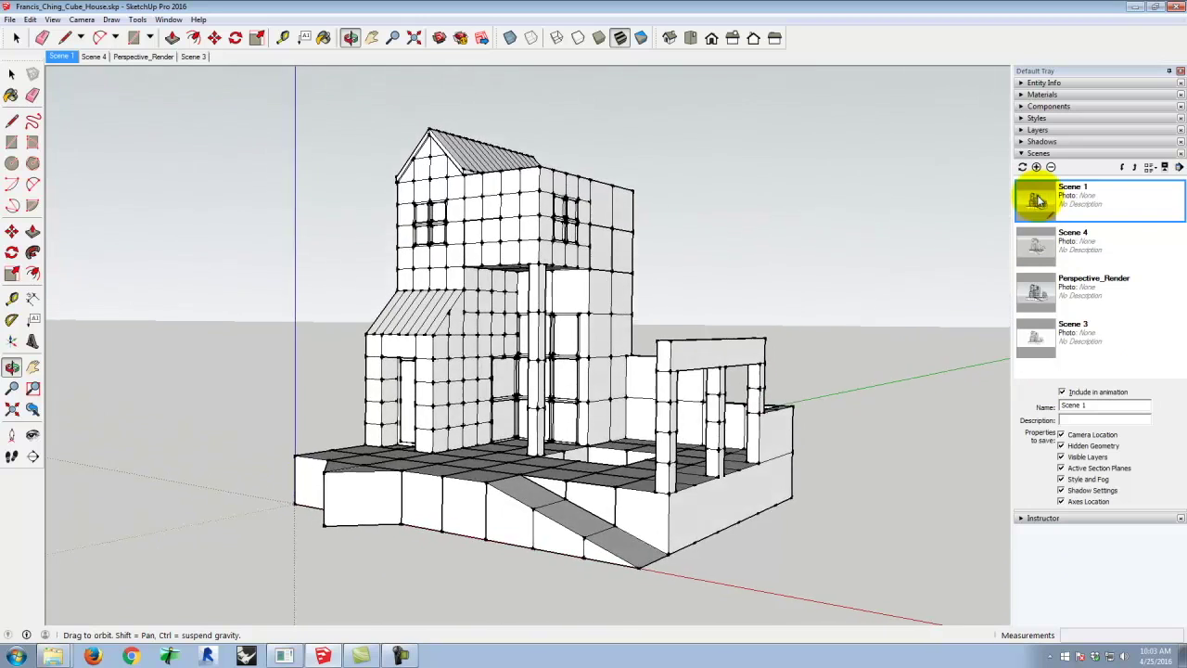
{"action": "double_click", "coordinate": [1038, 293]}
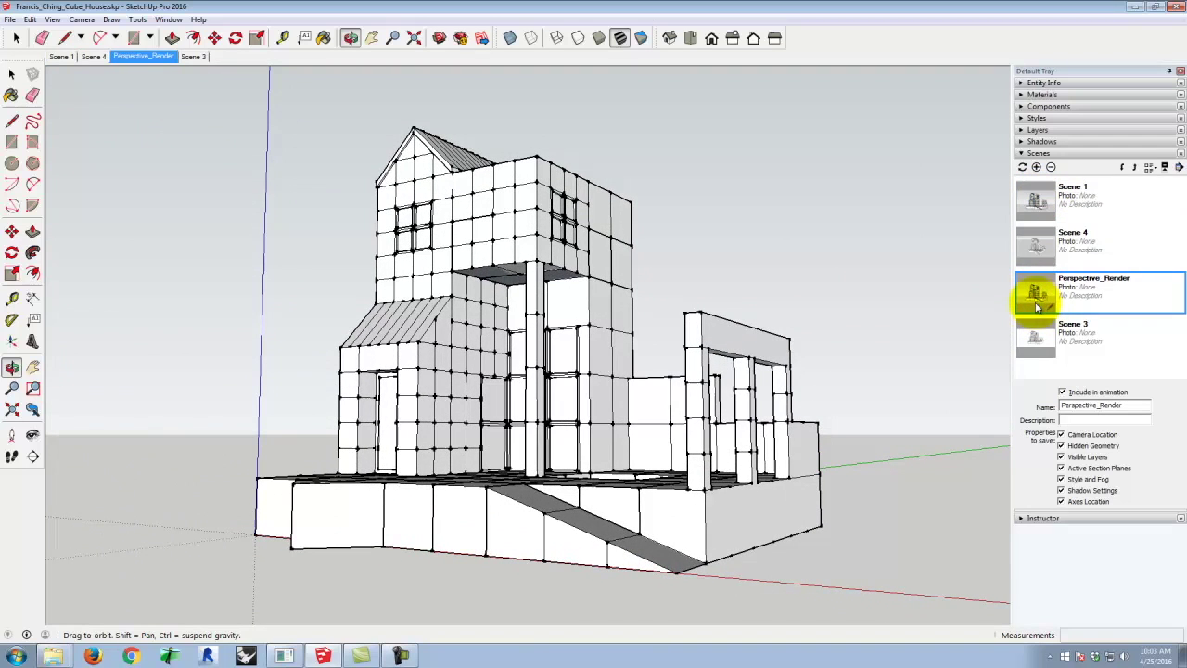
{"action": "double_click", "coordinate": [1040, 339]}
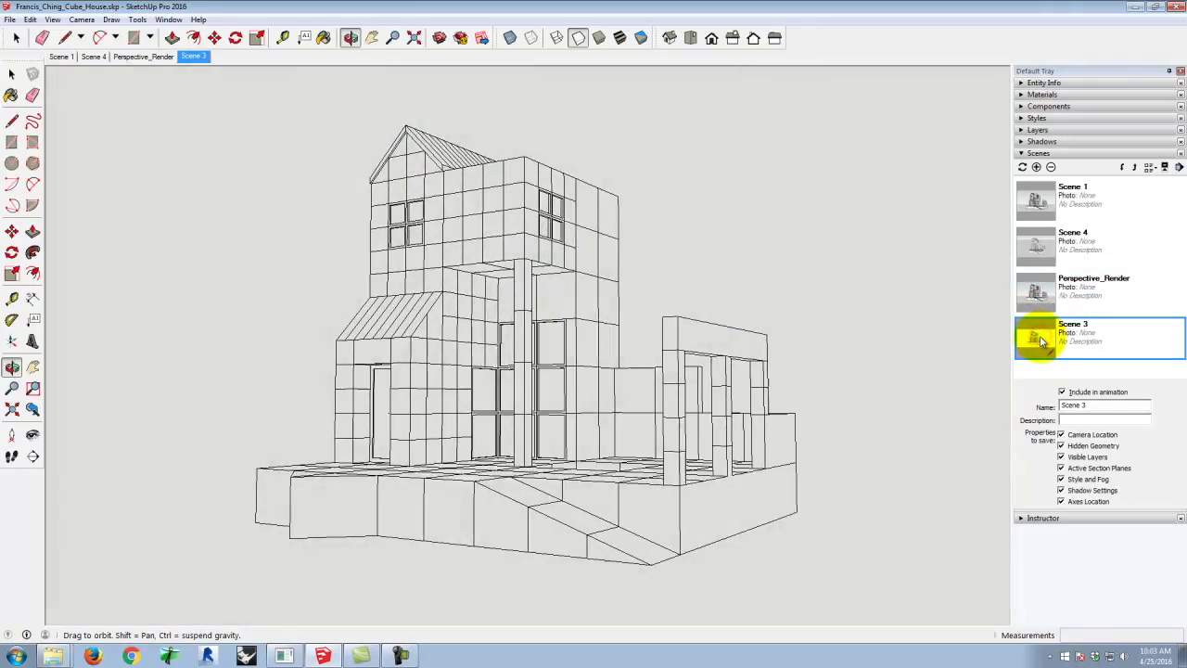
{"action": "double_click", "coordinate": [1031, 252]}
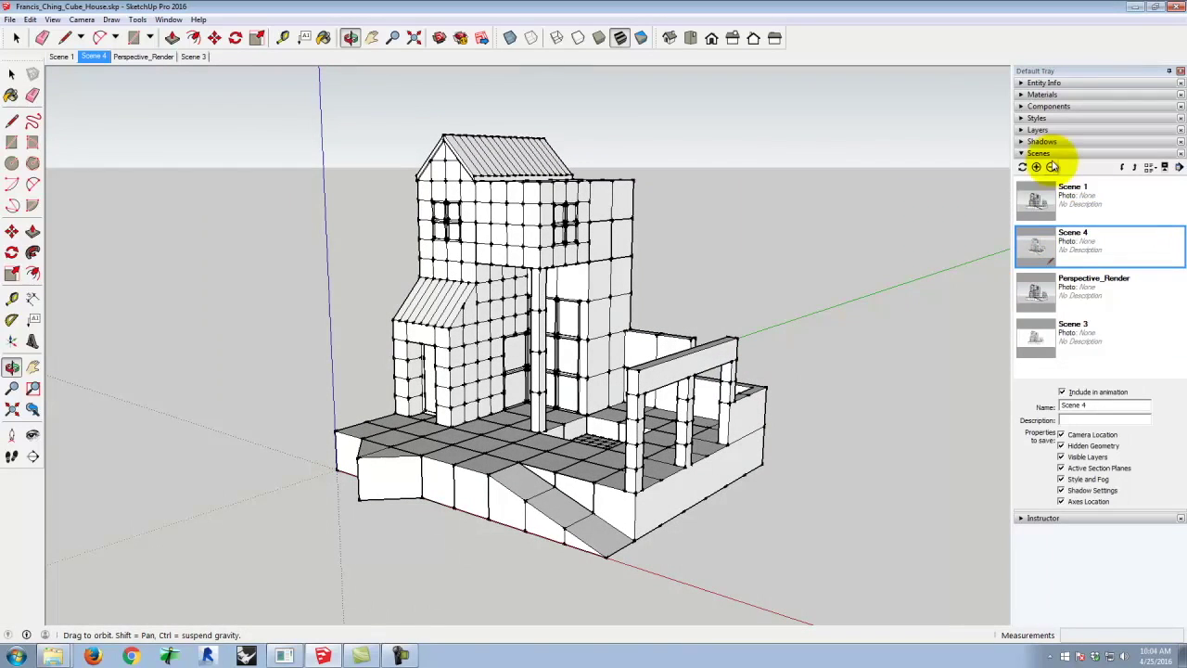
{"action": "left_click", "coordinate": [1019, 154]}
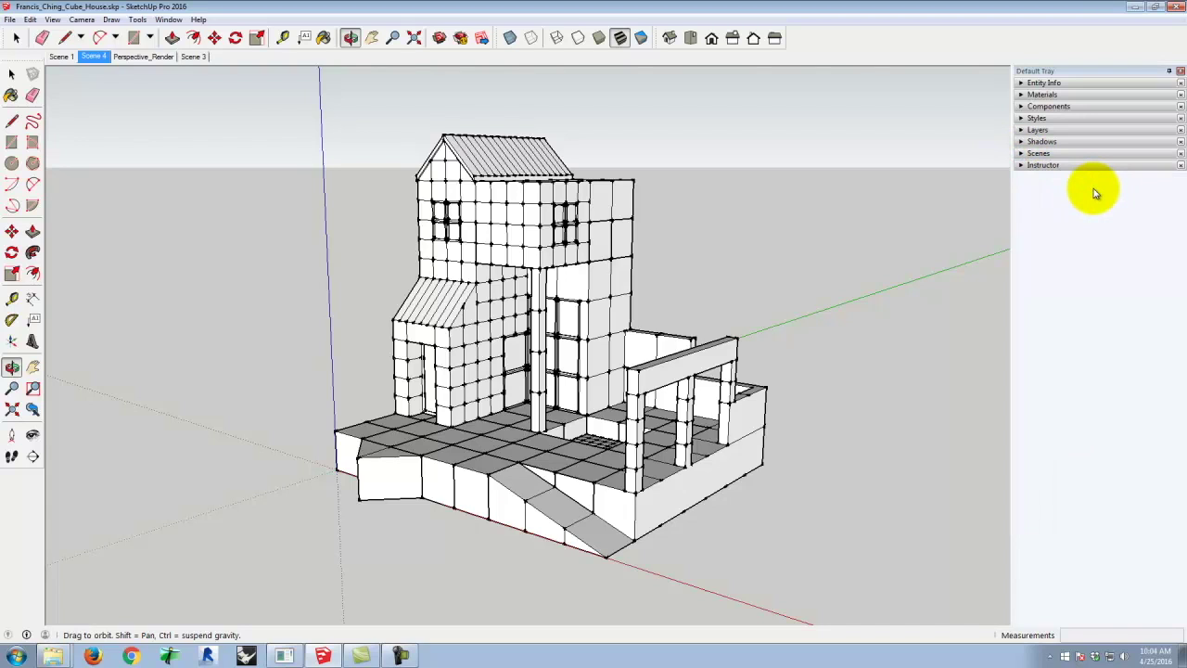
Step: Switch to Chrome, read the SketchUp 4.4 [Styles for Photoshop] tutorial on digitaltoolsforarchitects.com, and return to the SketchUp model
{"action": "left_click", "coordinate": [130, 655]}
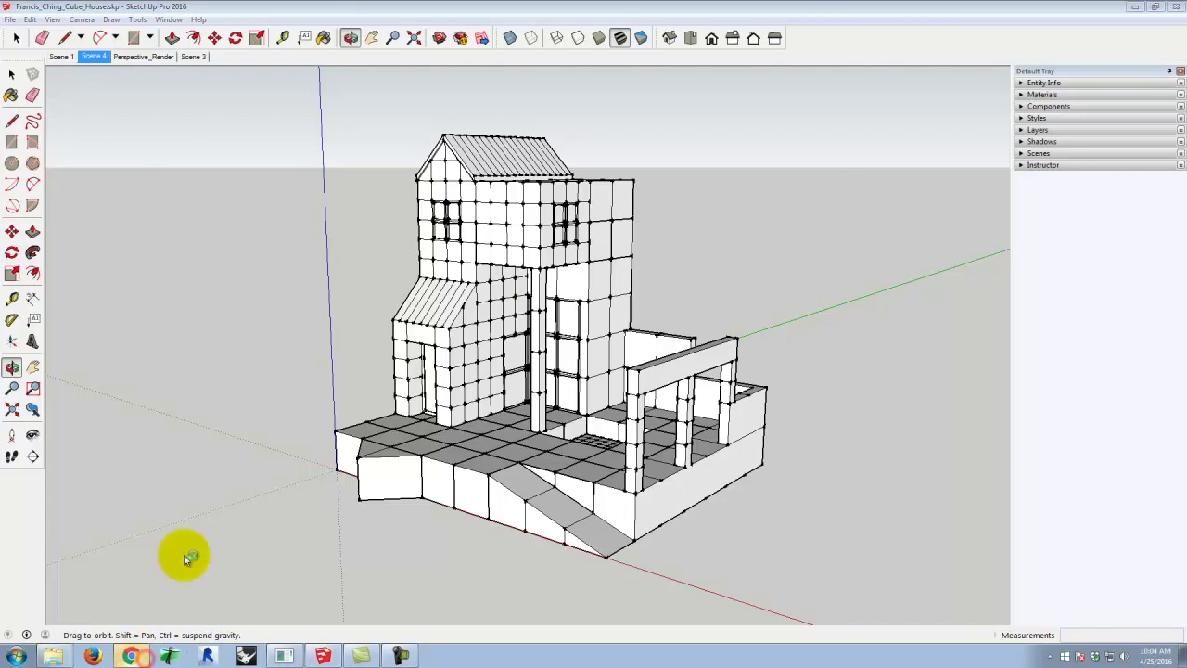
{"action": "left_click", "coordinate": [301, 83]}
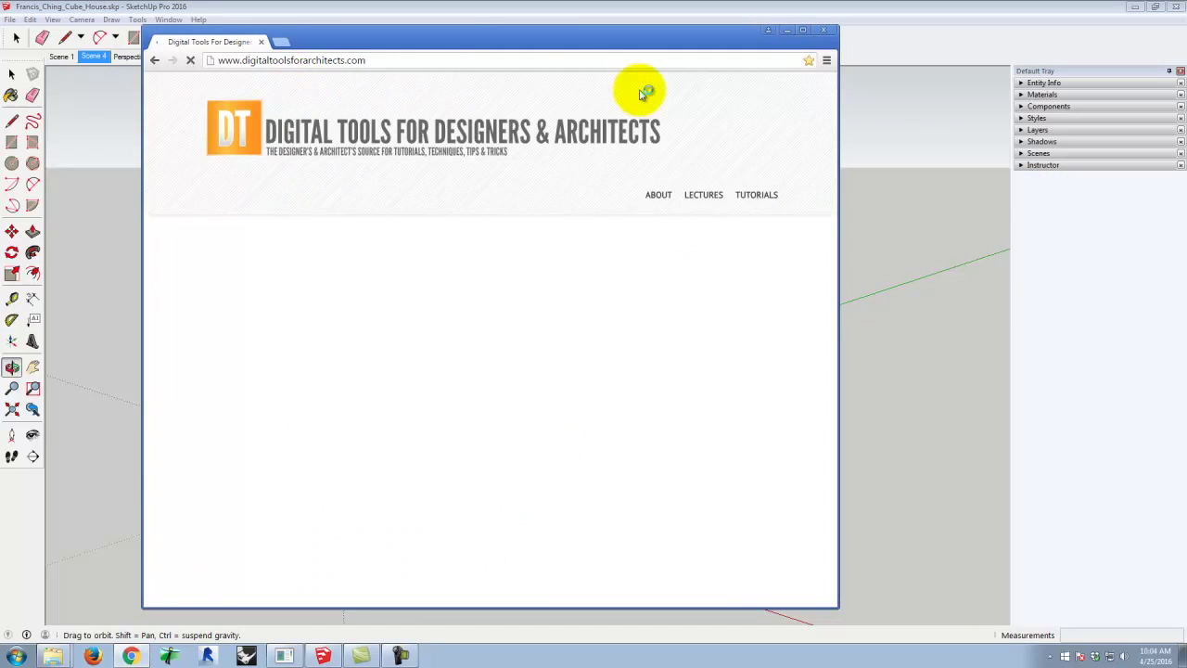
{"action": "mouse_move", "coordinate": [465, 203]}
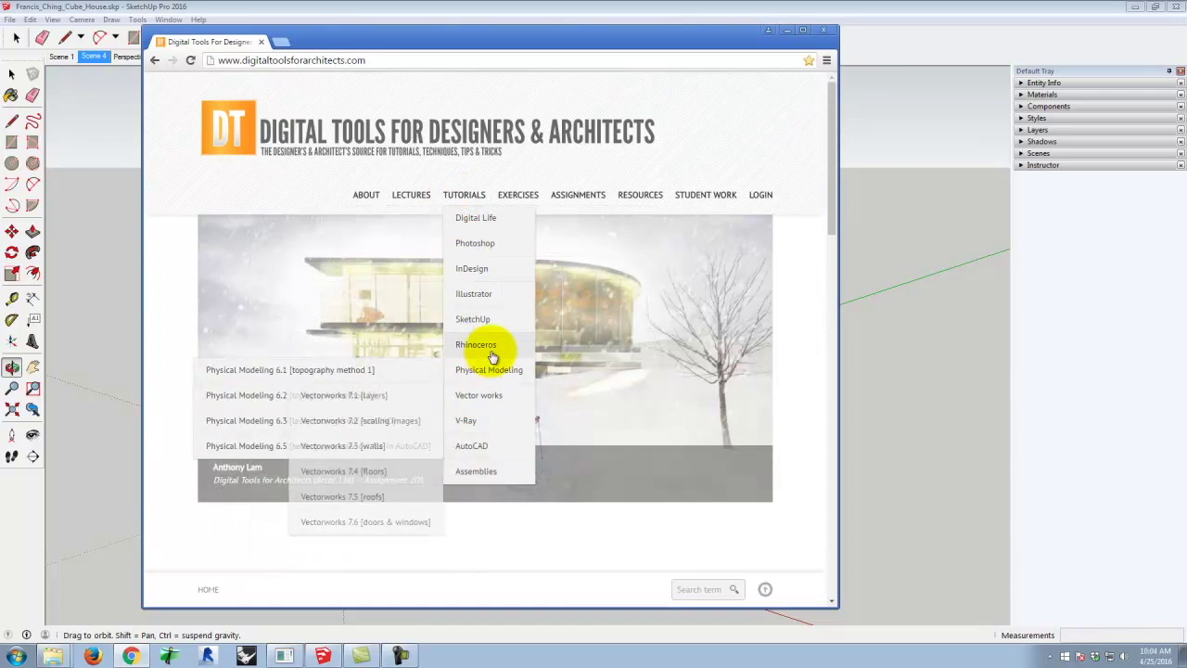
{"action": "mouse_move", "coordinate": [491, 318]}
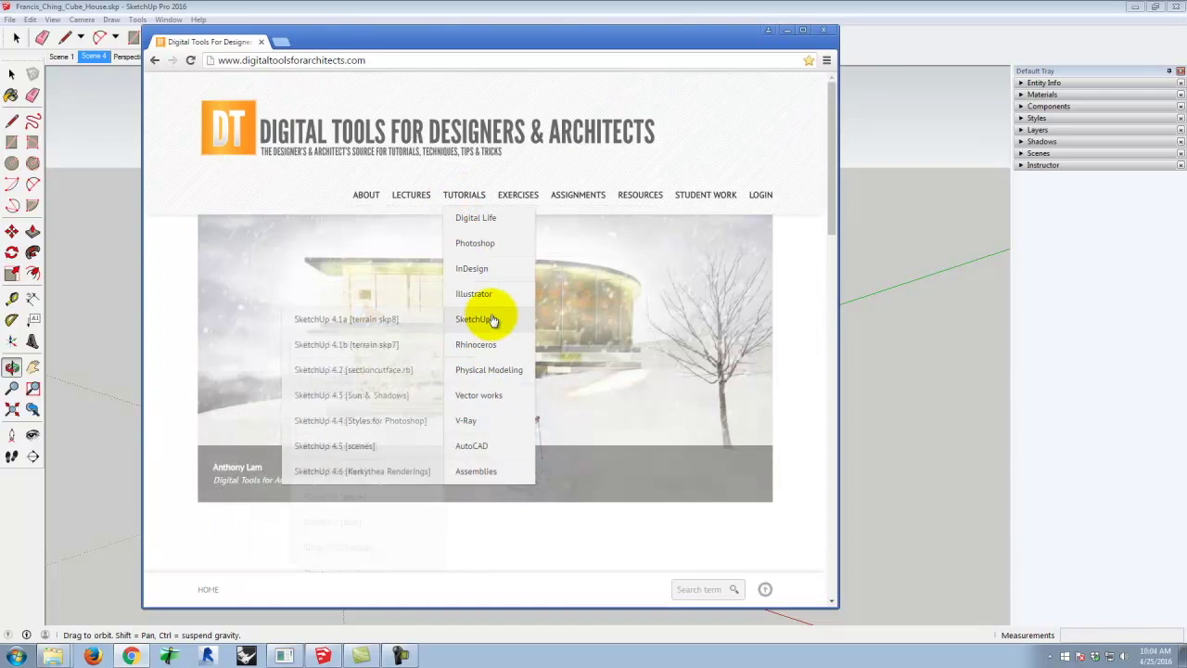
{"action": "left_click", "coordinate": [381, 423]}
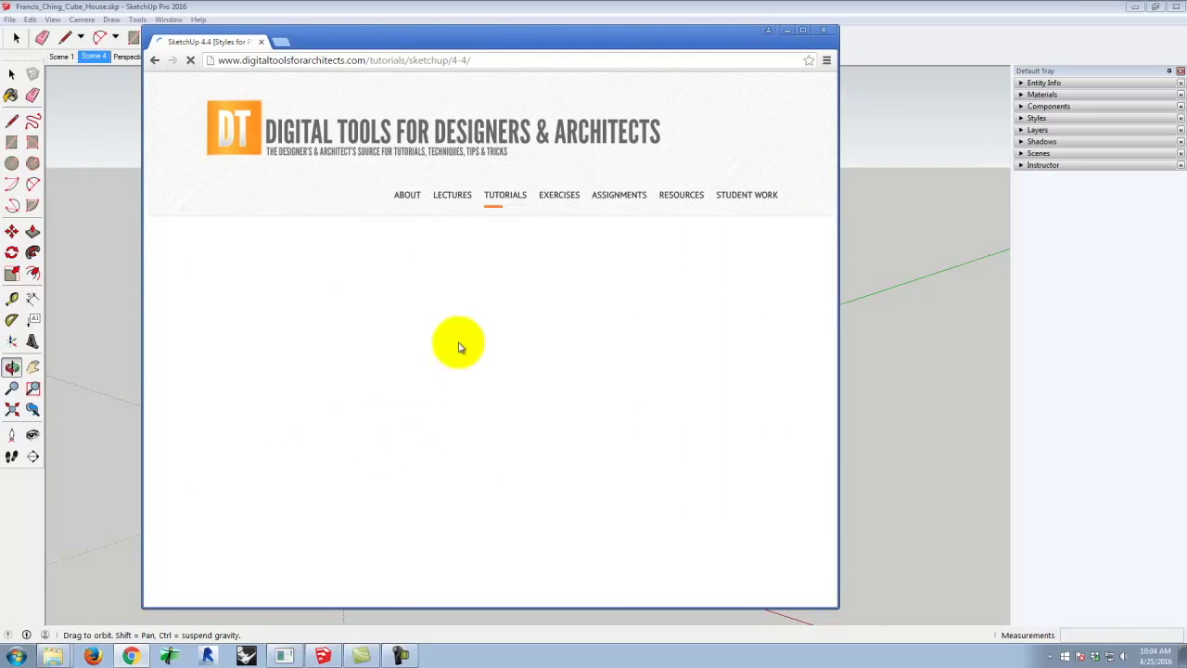
{"action": "scroll", "coordinate": [534, 260], "scroll_direction": "down", "scroll_amount": 2}
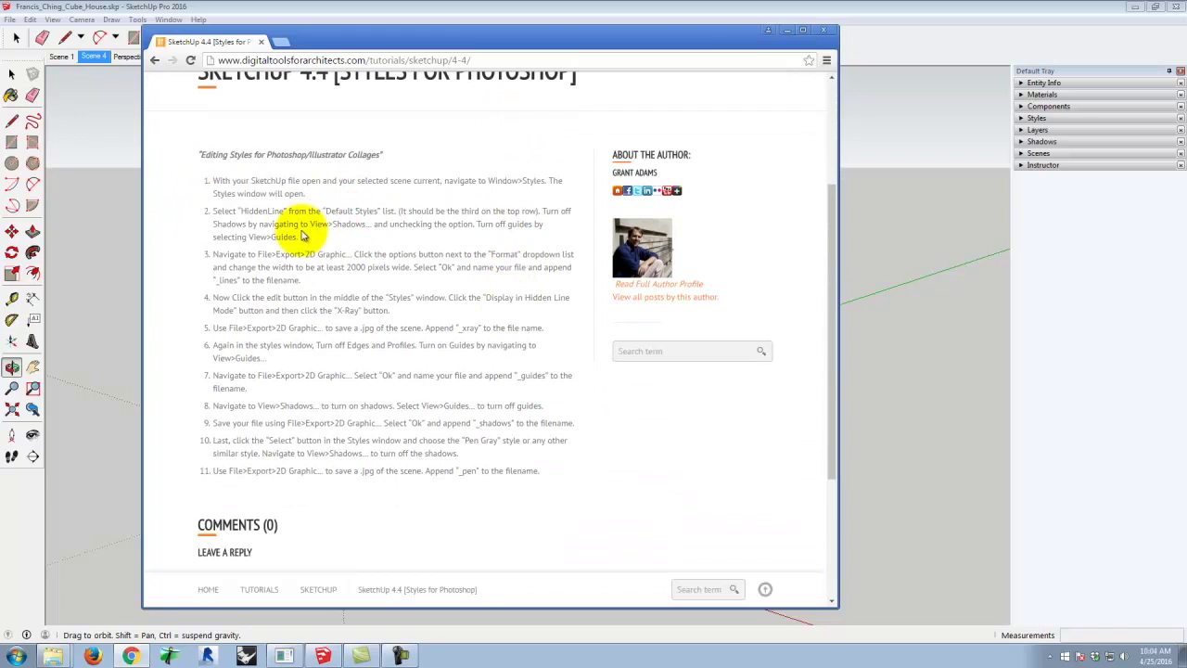
{"action": "left_click", "coordinate": [788, 31]}
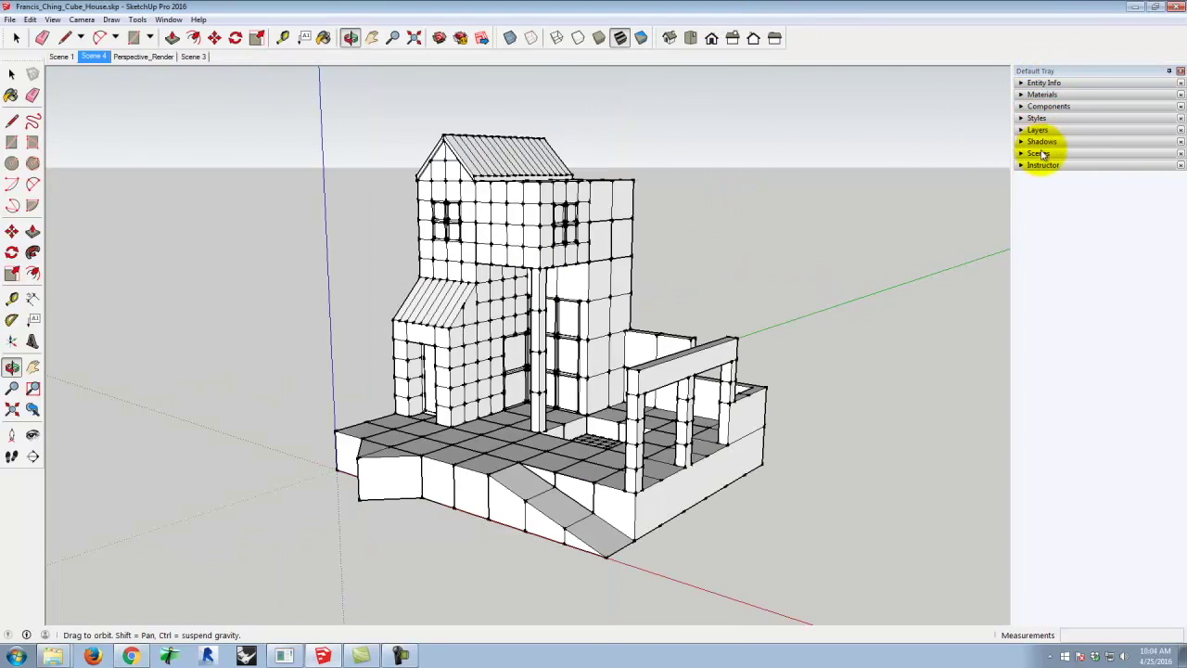
Step: Apply the hidden line style from the Default Styles collection to the model
{"action": "left_click", "coordinate": [1021, 118]}
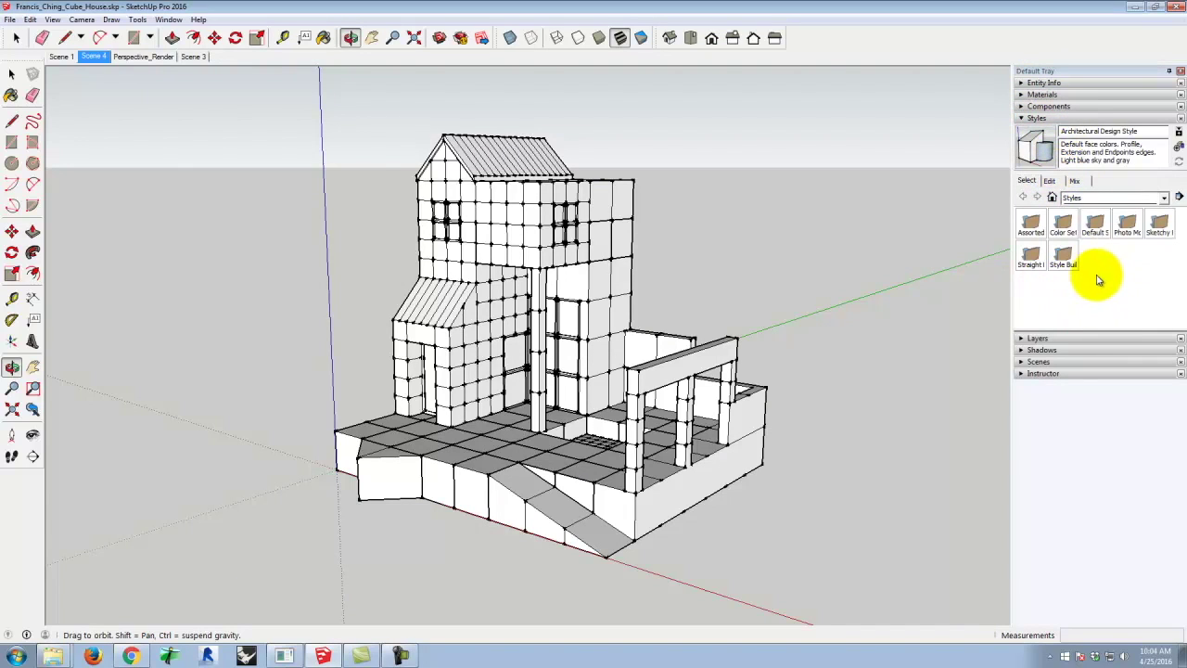
{"action": "left_click", "coordinate": [1099, 228]}
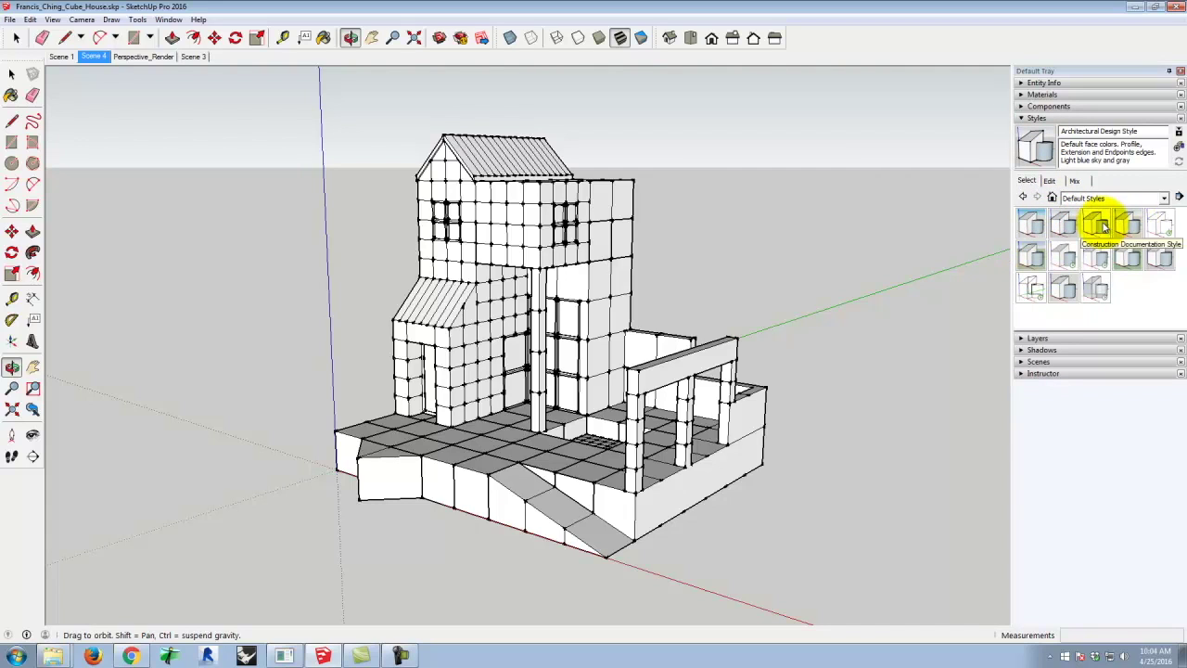
{"action": "left_click", "coordinate": [1165, 232]}
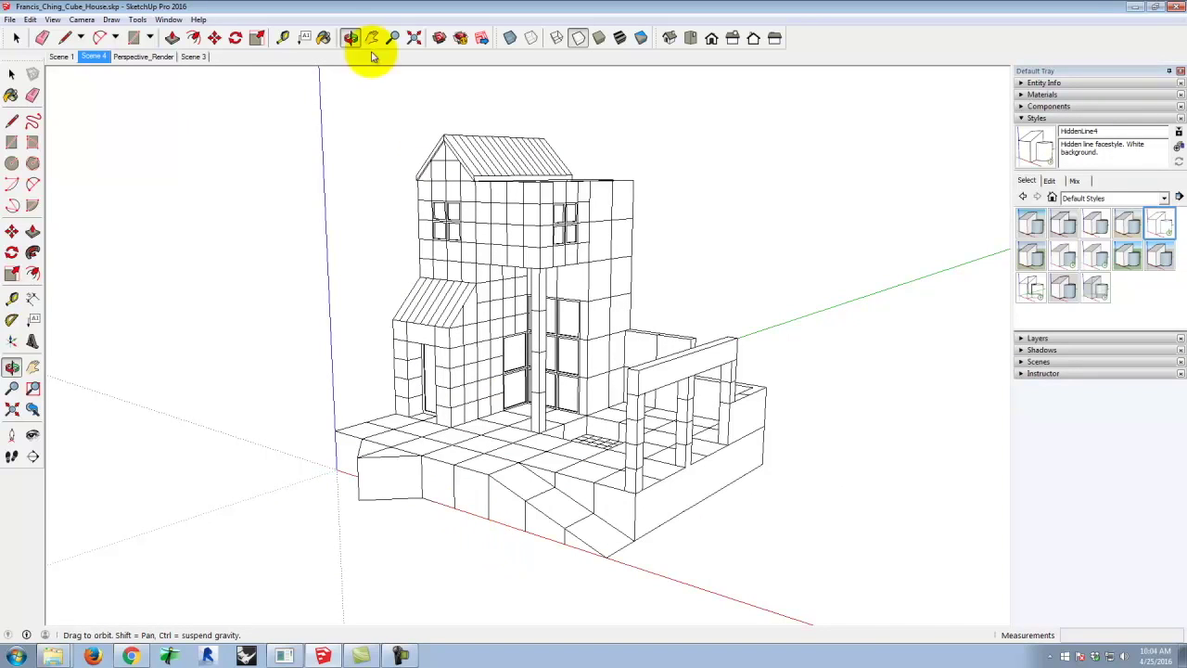
Step: Turn off the display of the axes and the guides in the model view
{"action": "left_click", "coordinate": [52, 20]}
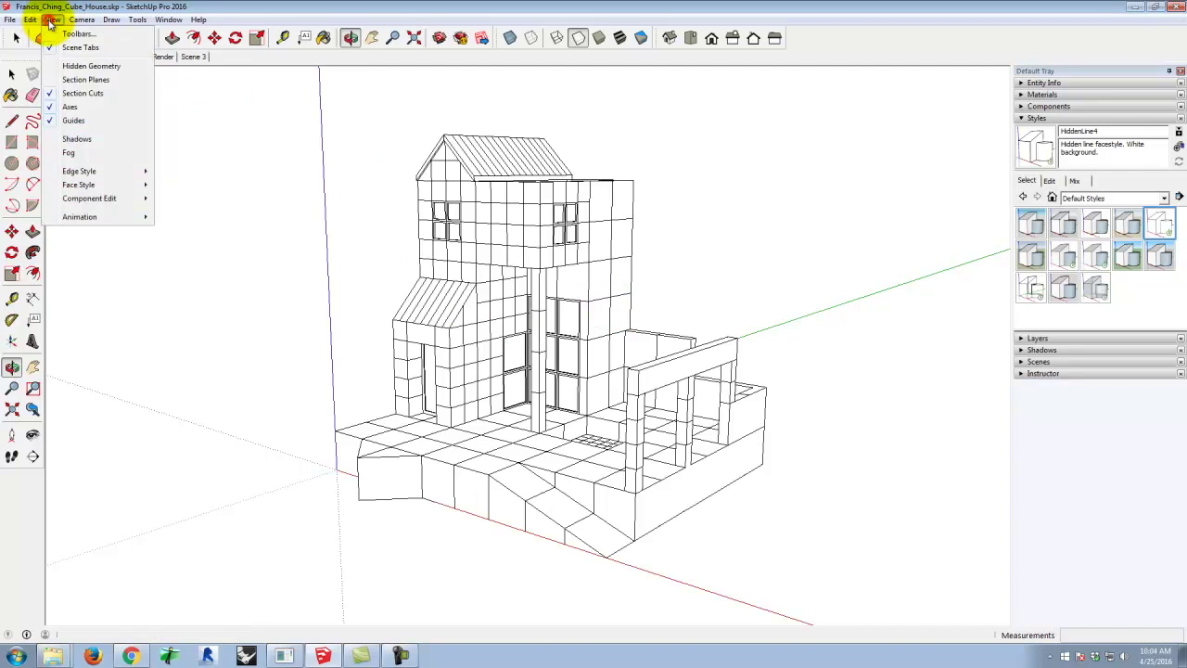
{"action": "left_click", "coordinate": [72, 109]}
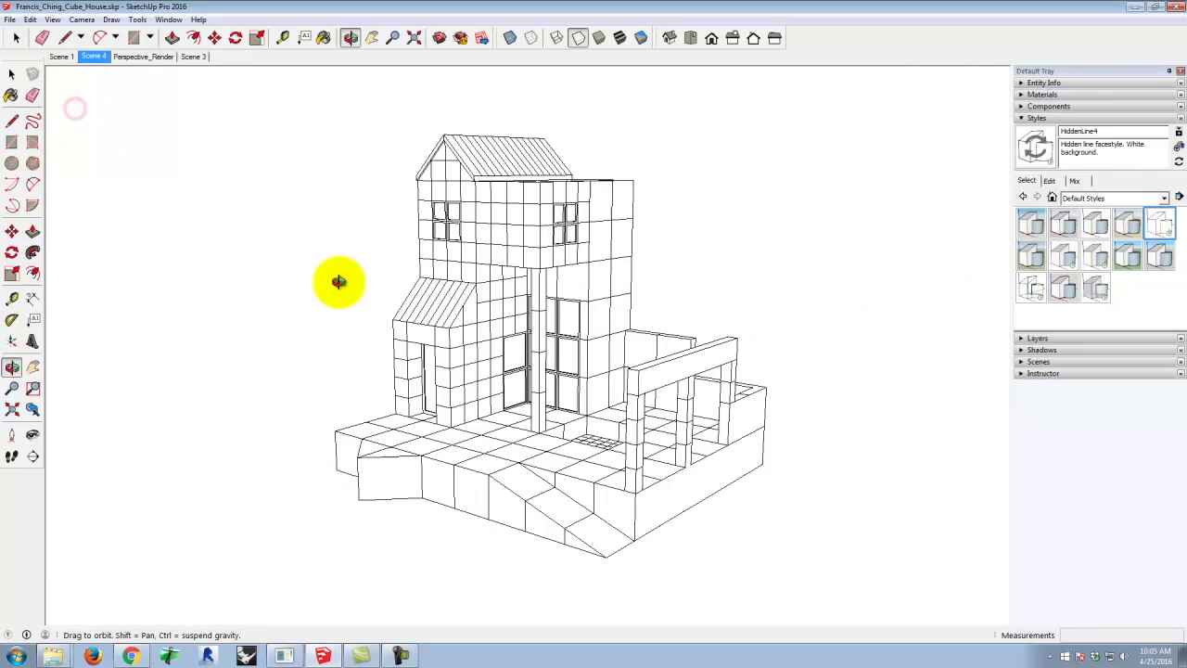
{"action": "left_click", "coordinate": [53, 20]}
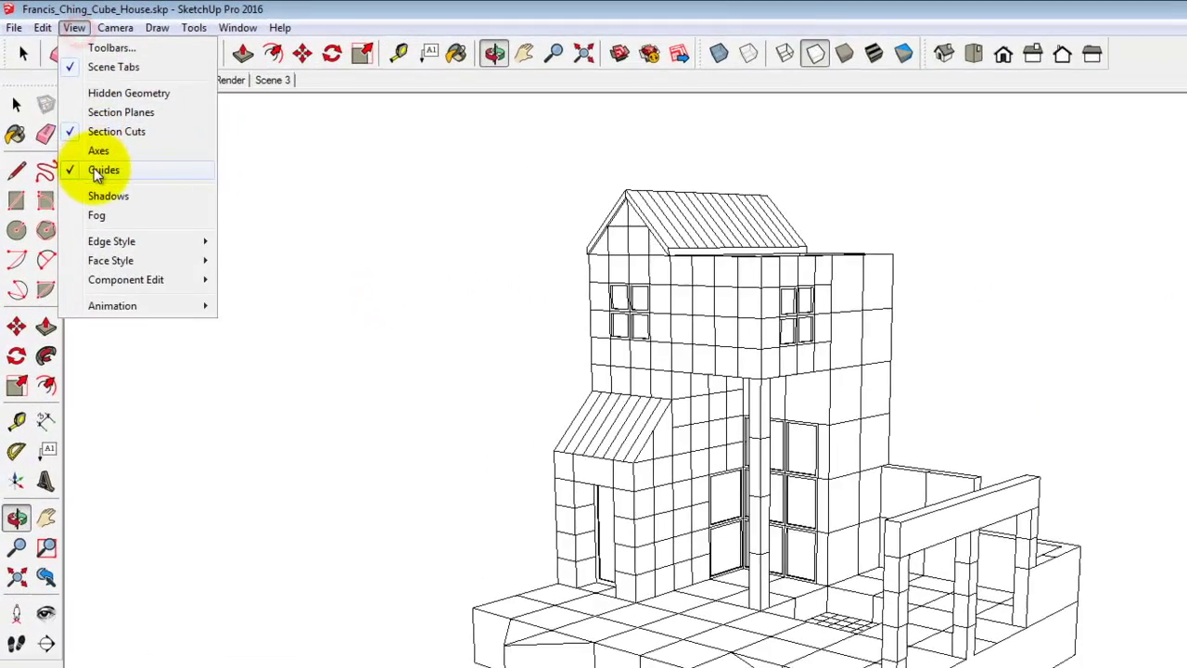
{"action": "left_click", "coordinate": [75, 123]}
{"action": "left_click", "coordinate": [80, 29]}
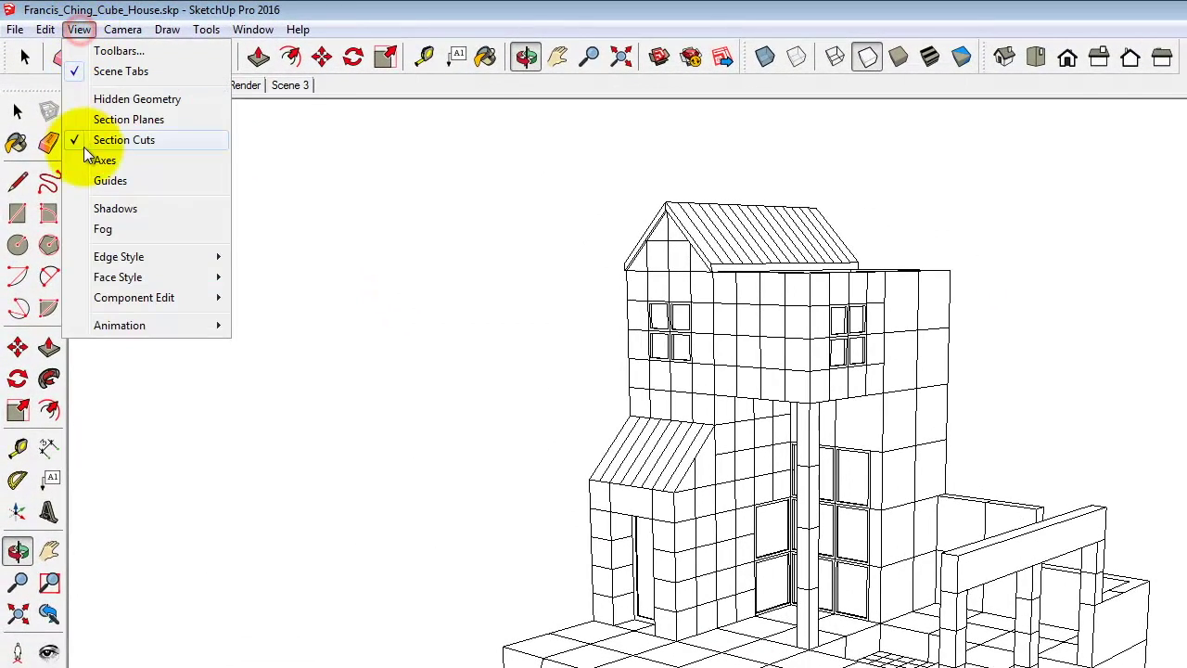
{"action": "left_click", "coordinate": [84, 139]}
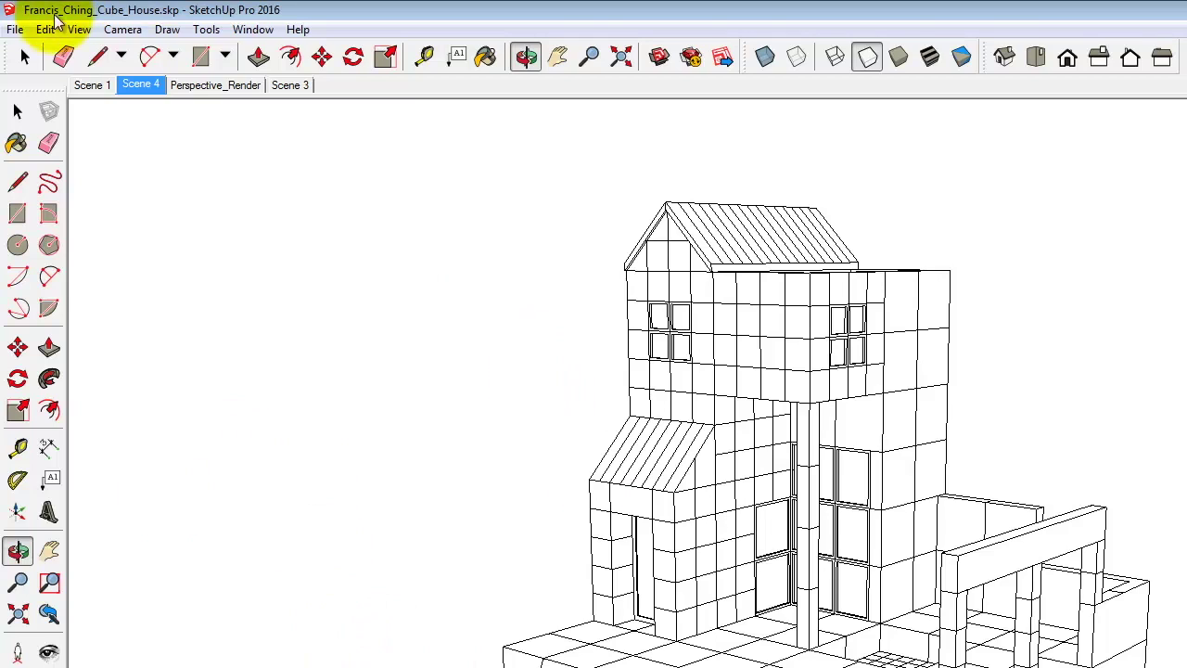
Step: Start a 2D graphic export of the current view and set the file type to JPEG Image (*.jpg)
{"action": "left_click", "coordinate": [15, 29]}
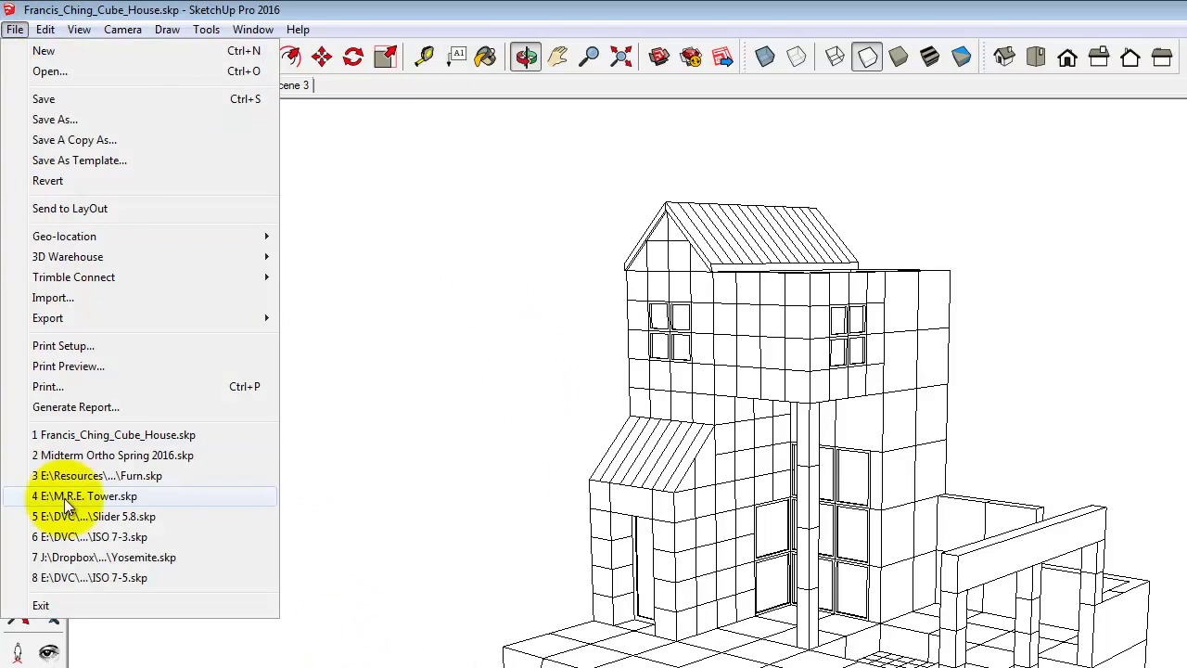
{"action": "mouse_move", "coordinate": [75, 317]}
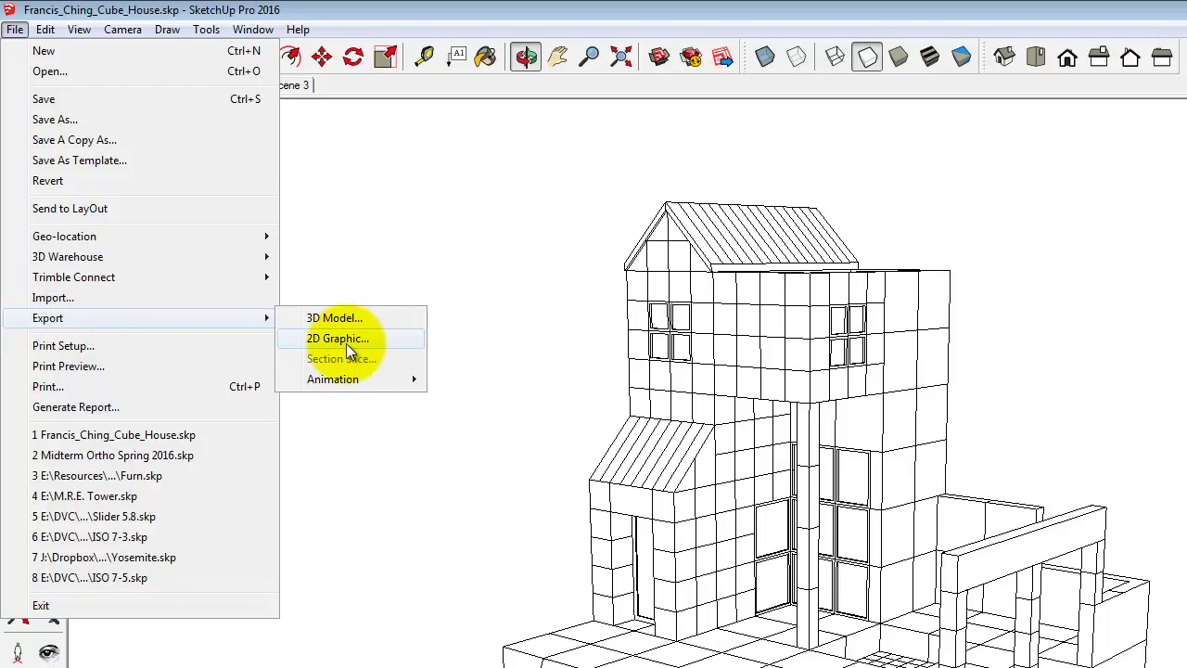
{"action": "left_click", "coordinate": [290, 325]}
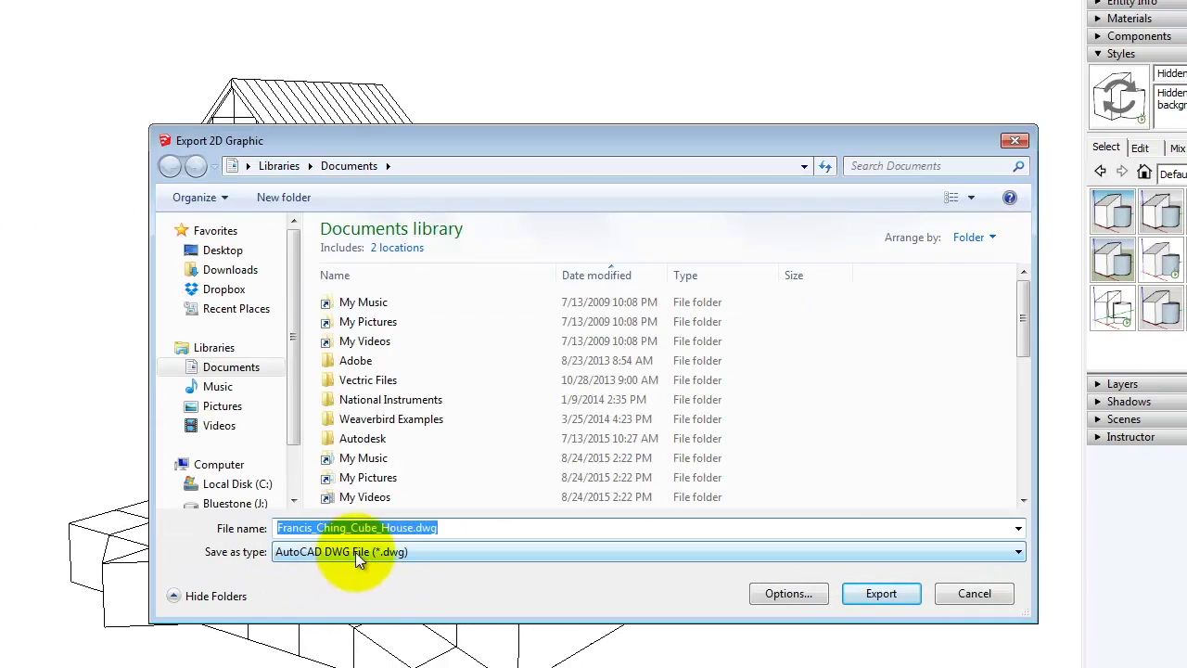
{"action": "left_click_drag", "start_coordinate": [310, 123], "coordinate": [291, 56]}
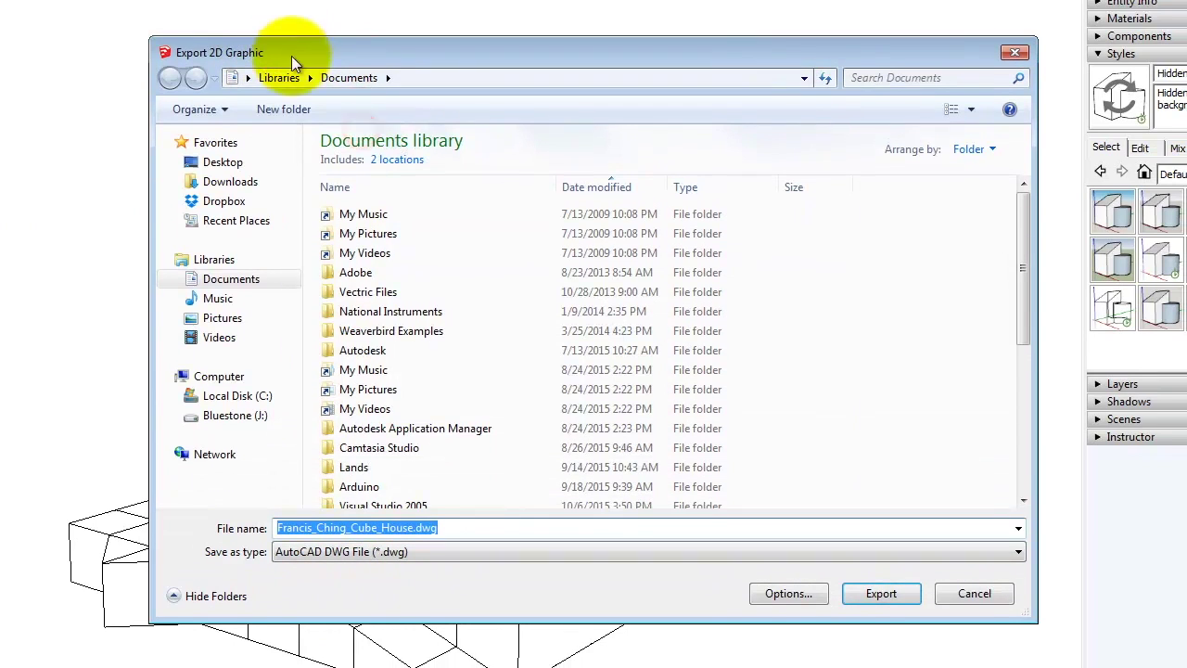
{"action": "left_click", "coordinate": [356, 550]}
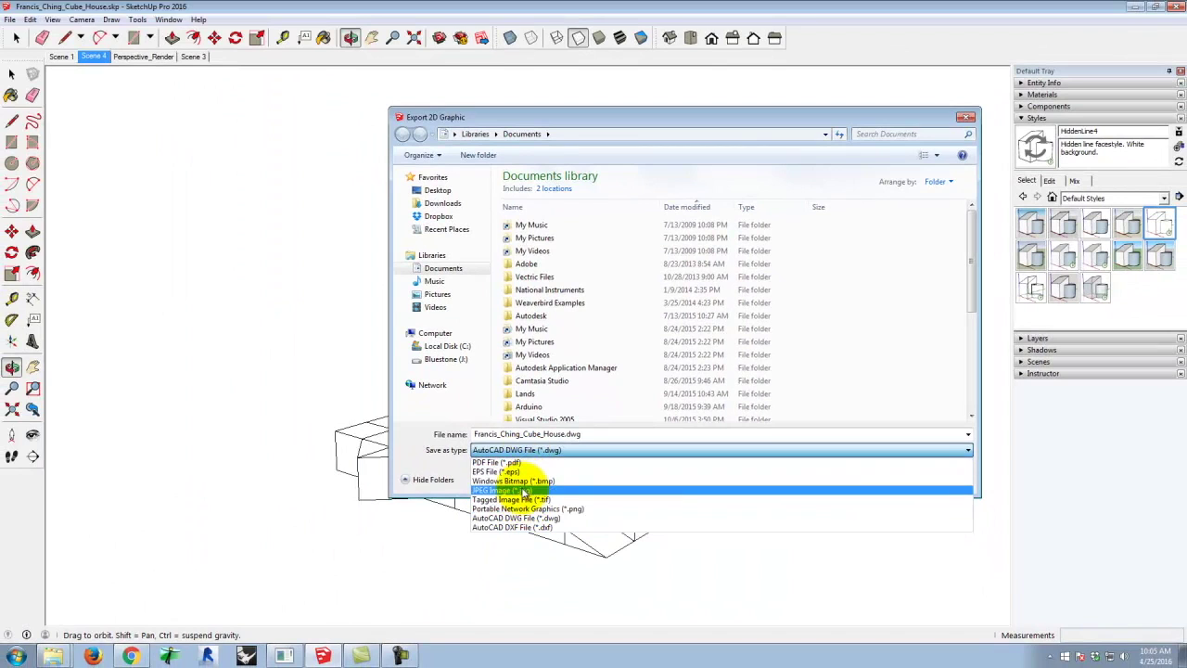
{"action": "left_click", "coordinate": [524, 489]}
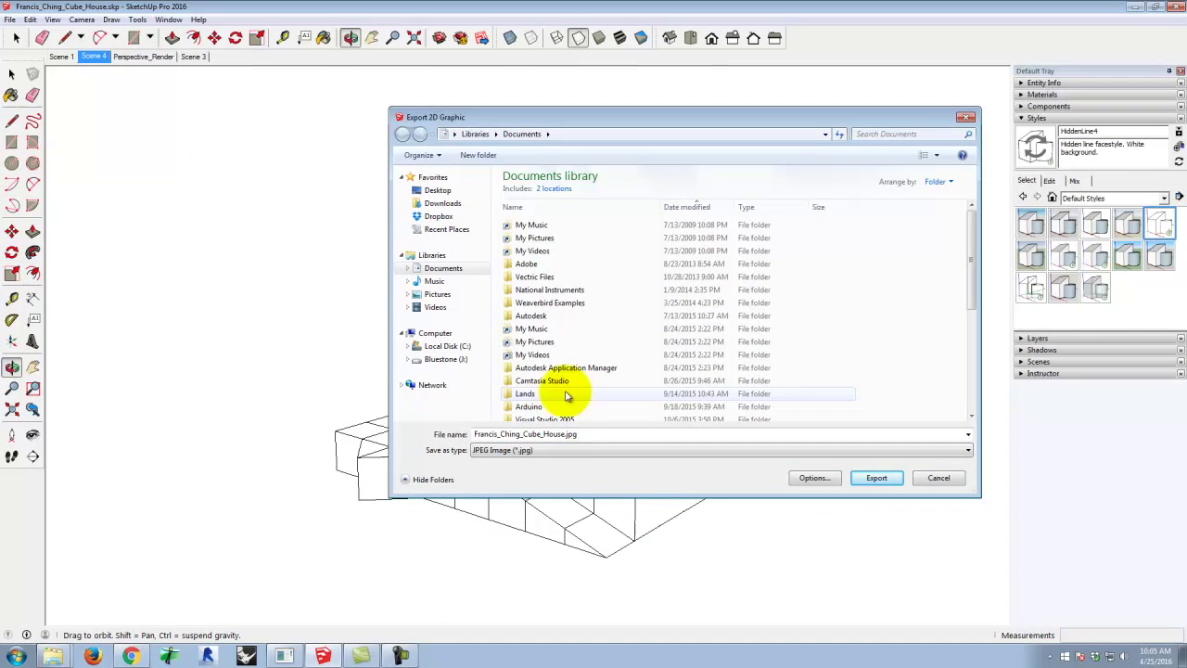
Step: Choose the Ex124 folder inside Dropbox > A135 Exercises on the Bluestone (J:) drive as the export location
{"action": "left_click", "coordinate": [444, 360]}
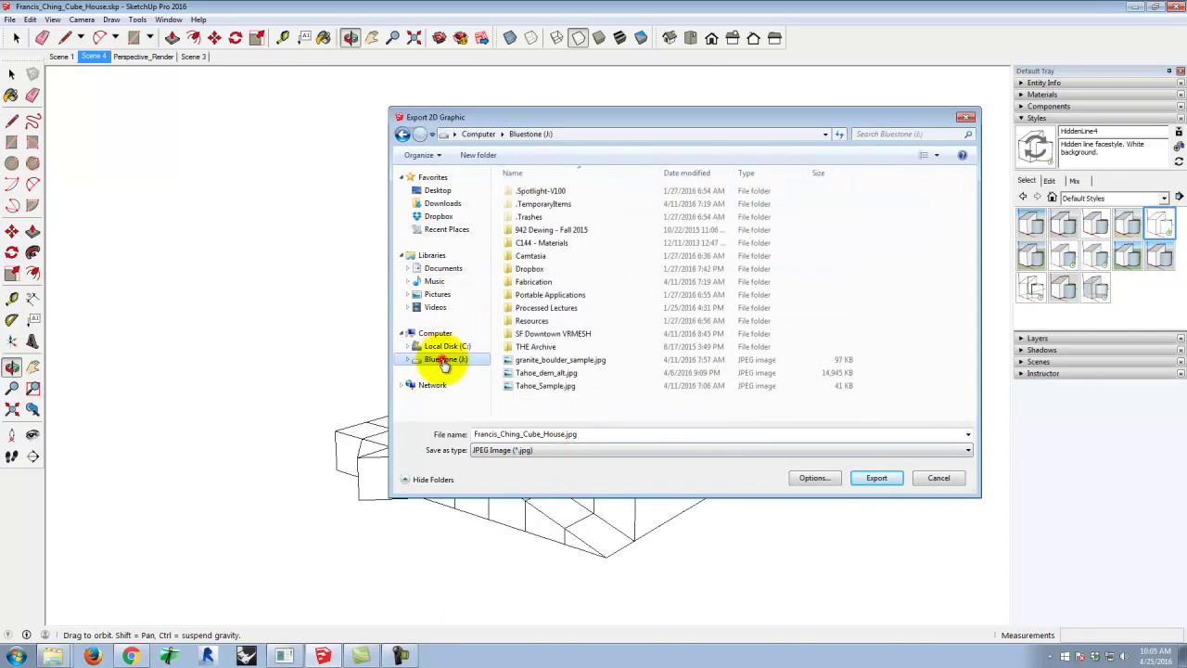
{"action": "double_click", "coordinate": [534, 269]}
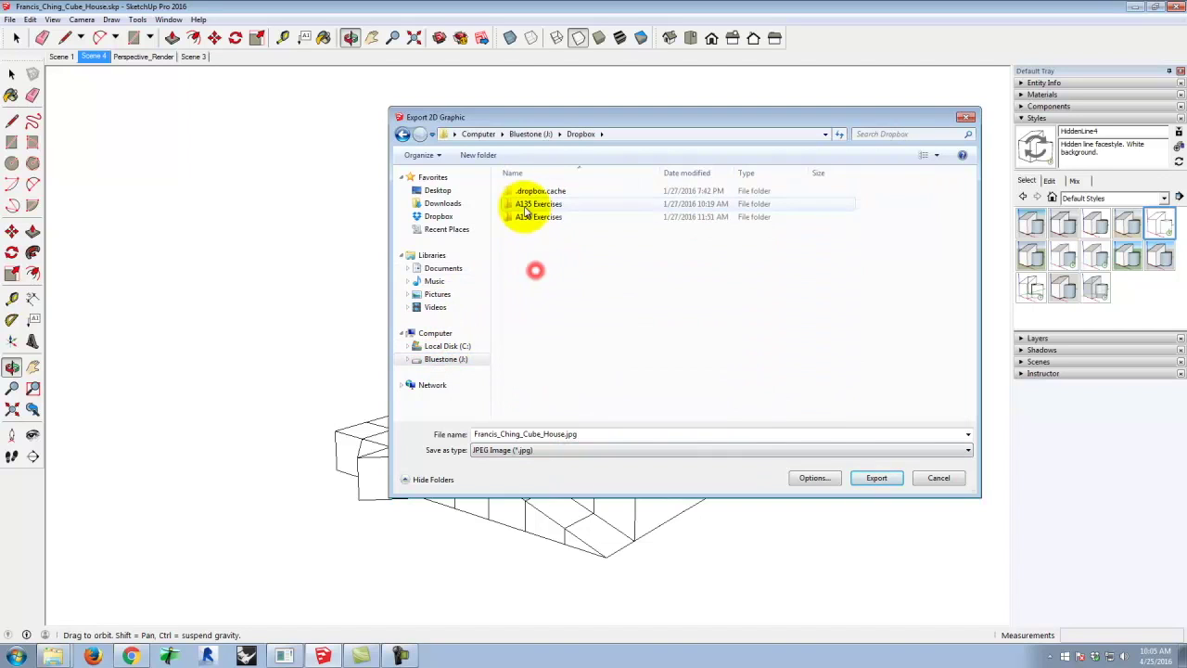
{"action": "double_click", "coordinate": [529, 204]}
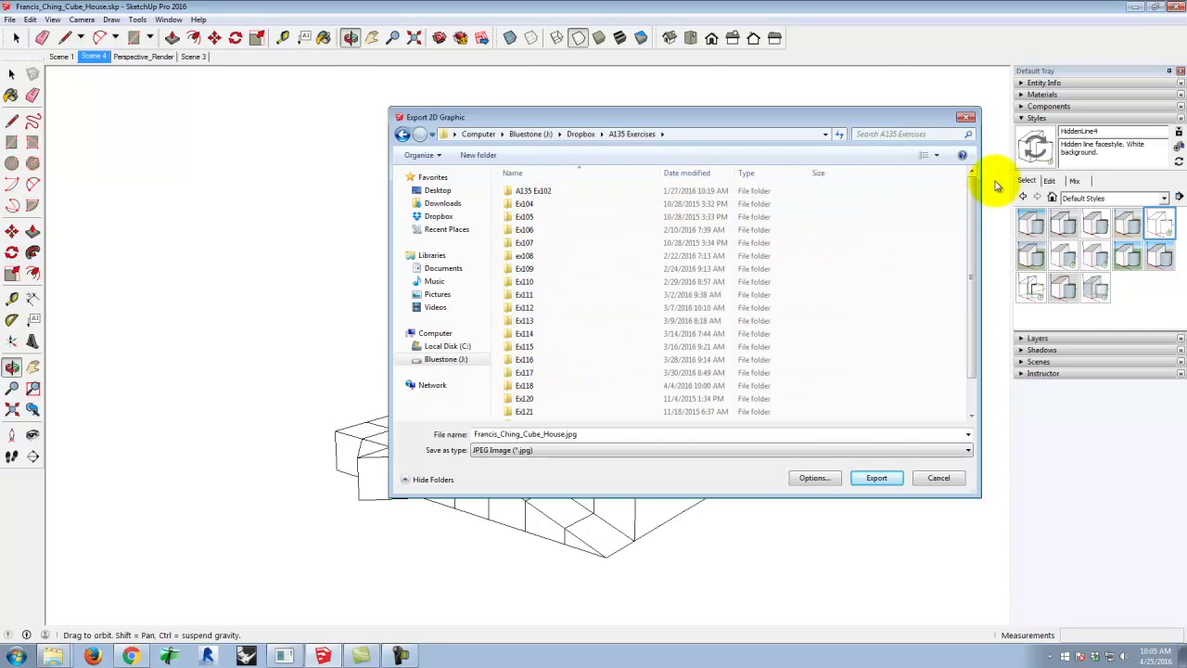
{"action": "scroll", "coordinate": [970, 207], "scroll_direction": "down", "scroll_amount": 1}
{"action": "double_click", "coordinate": [527, 413]}
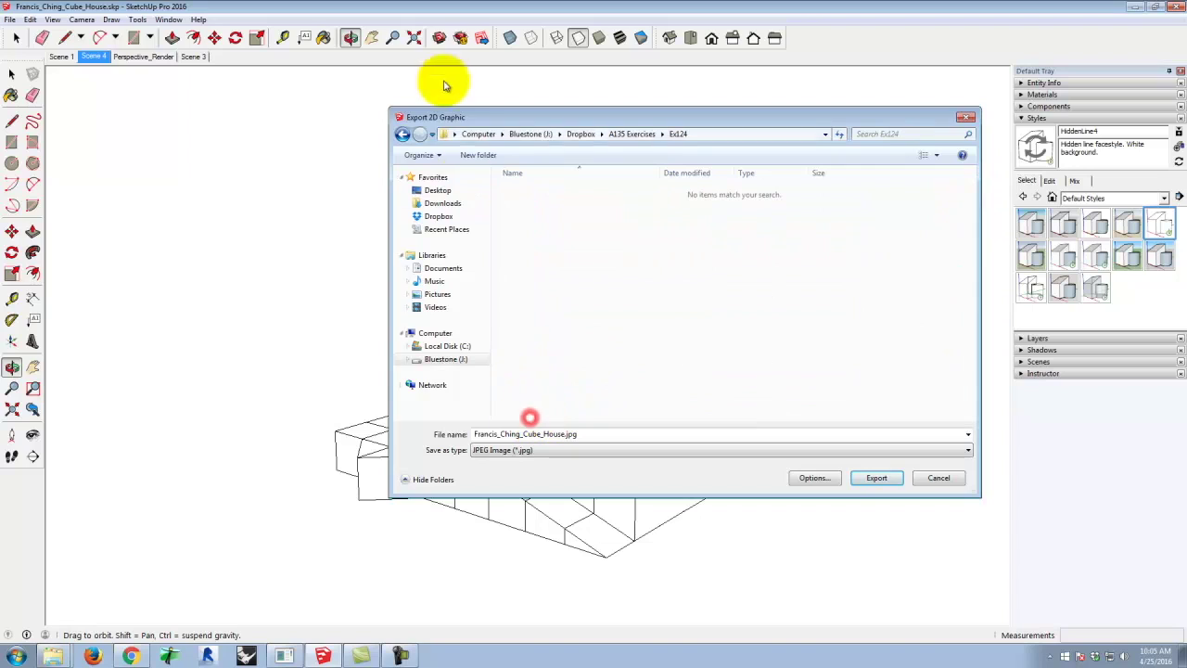
Step: Create a folder named Scene 4 inside Ex124 and open it as the export destination
{"action": "left_click", "coordinate": [481, 155]}
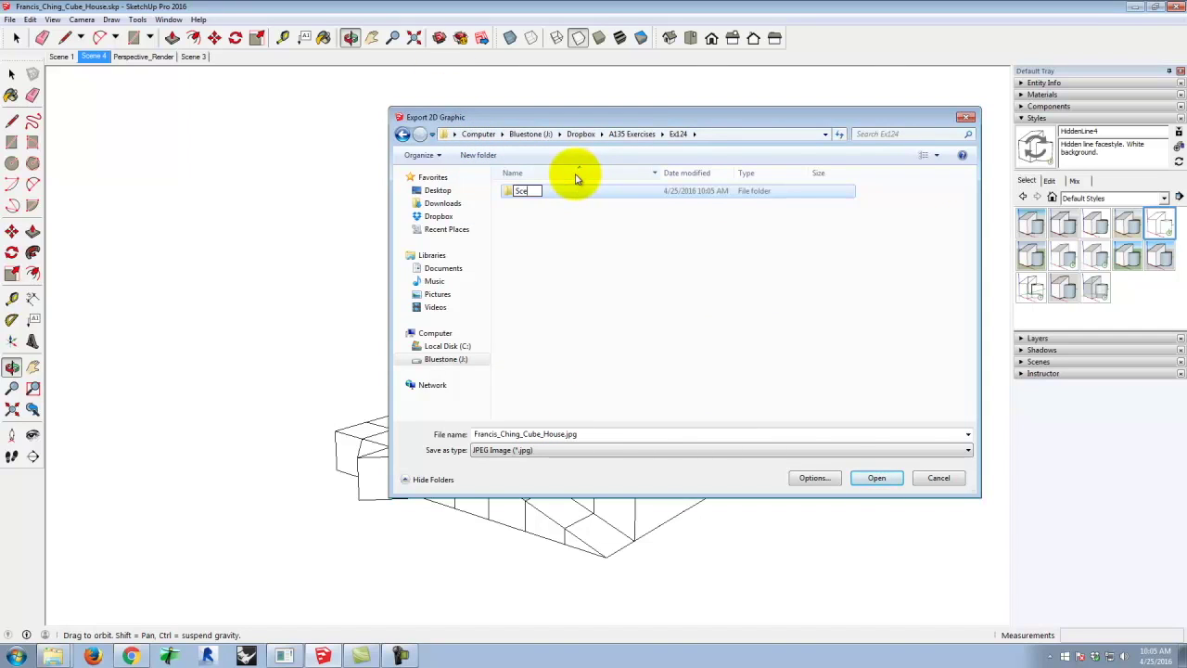
{"action": "type", "text": "Scene 4"}
{"action": "key", "text": "Return"}
{"action": "double_click", "coordinate": [519, 192]}
Step: Name the export Francis_Ching_Cube_House_lines.jpg and turn off Use view size in the JPG export options
{"action": "left_click", "coordinate": [564, 434]}
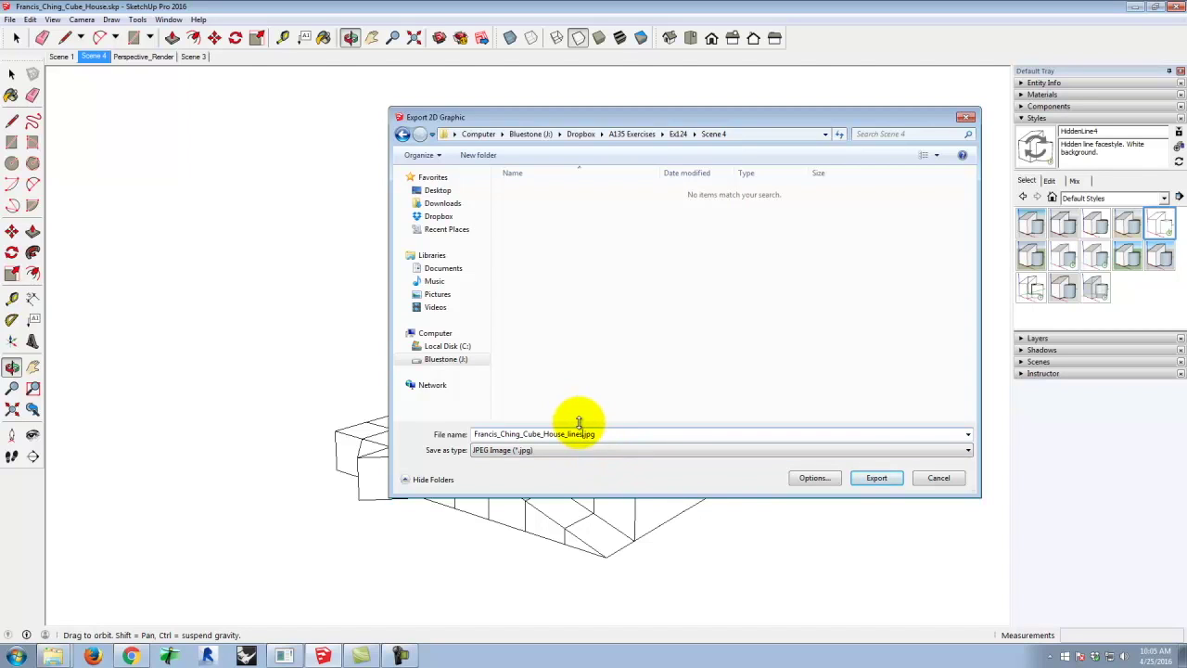
{"action": "left_click", "coordinate": [811, 479]}
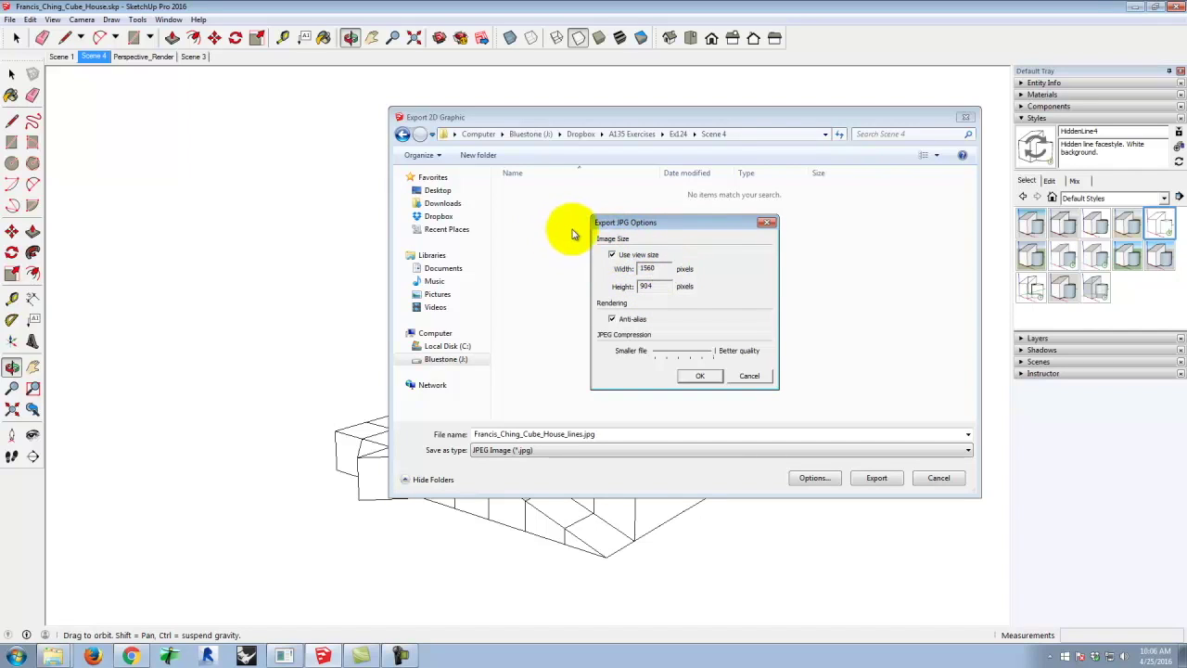
{"action": "left_click", "coordinate": [612, 256]}
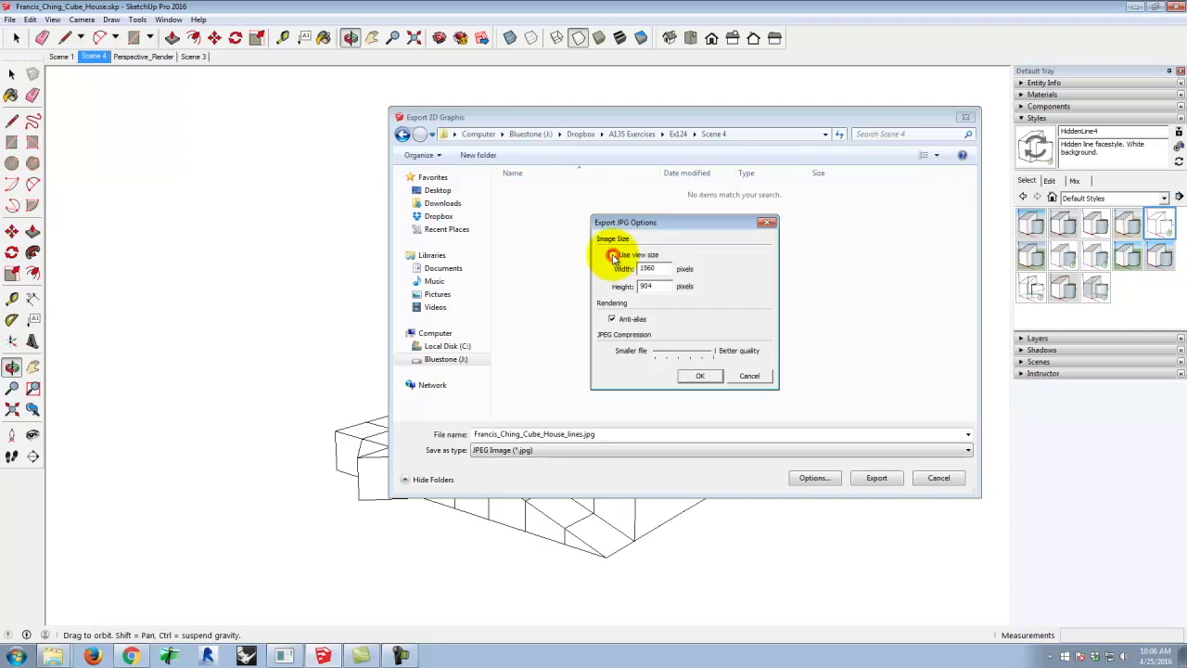
Step: Set the JPG export image width to 3000 pixels
{"action": "left_click_drag", "start_coordinate": [669, 268], "coordinate": [640, 268]}
{"action": "type", "text": "3000"}
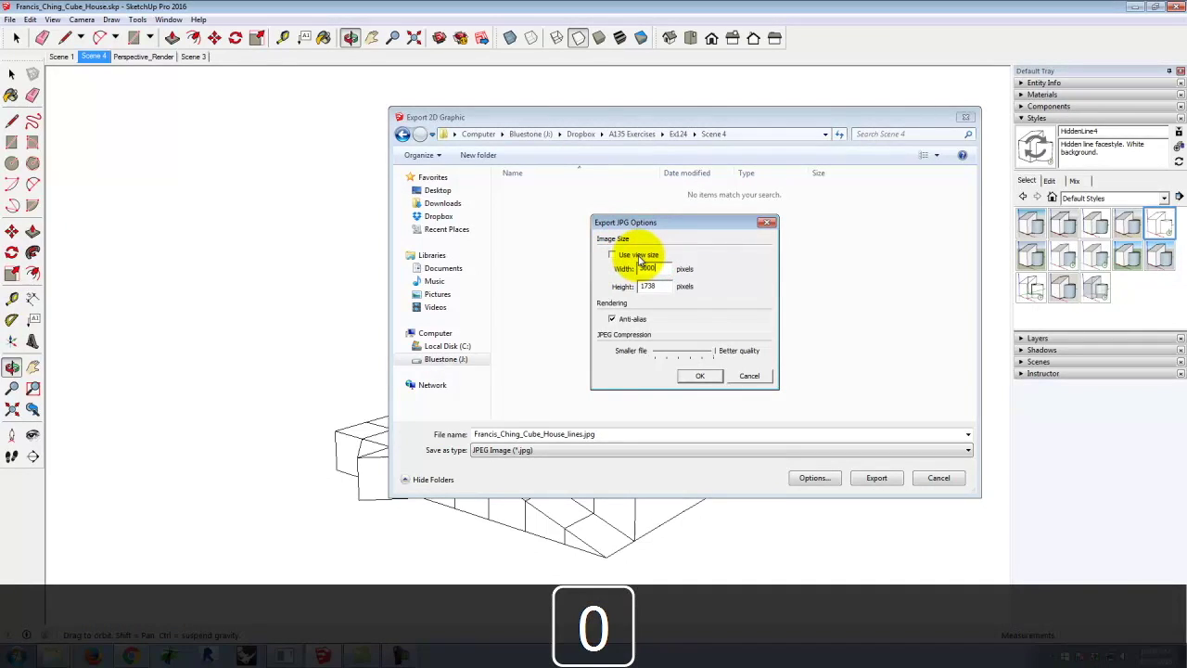
{"action": "key", "text": "Tab"}
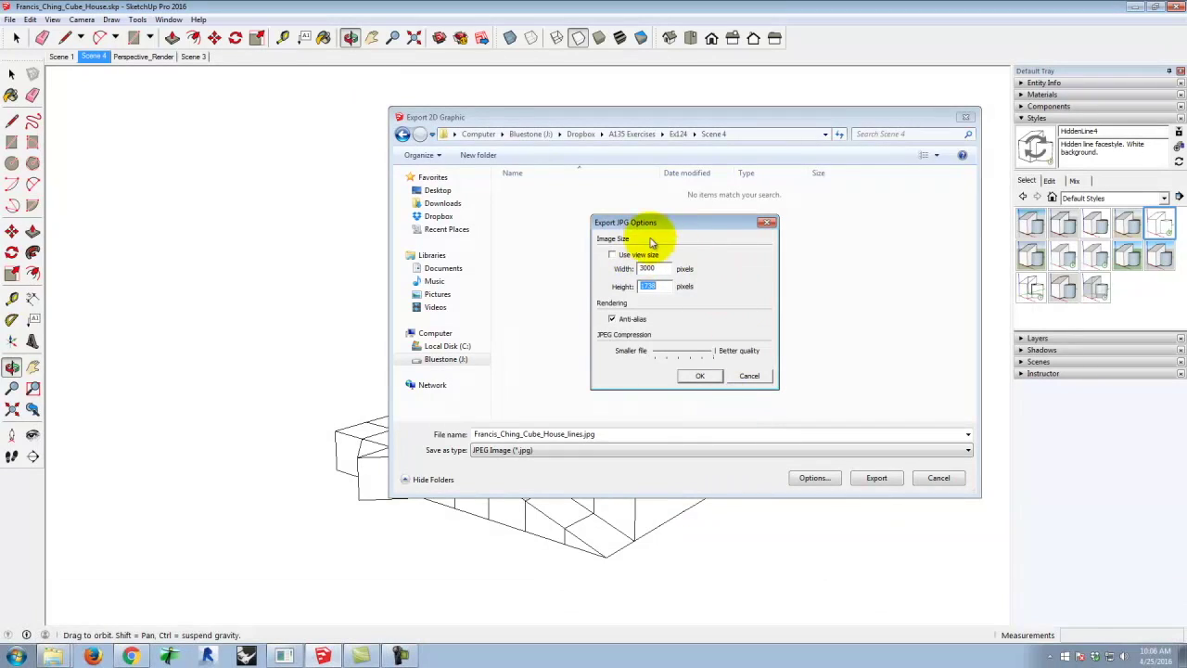
Step: Try to set the JPG export image width to 10000 pixels
{"action": "double_click", "coordinate": [646, 268]}
{"action": "left_click", "coordinate": [660, 268]}
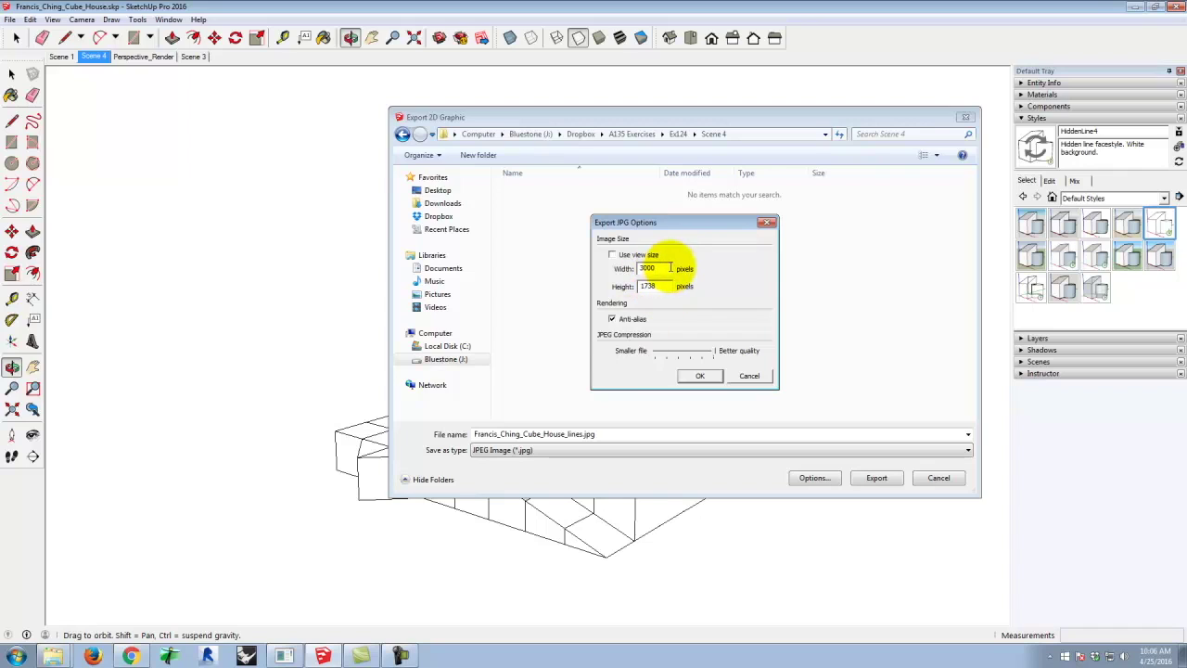
{"action": "double_click", "coordinate": [658, 268]}
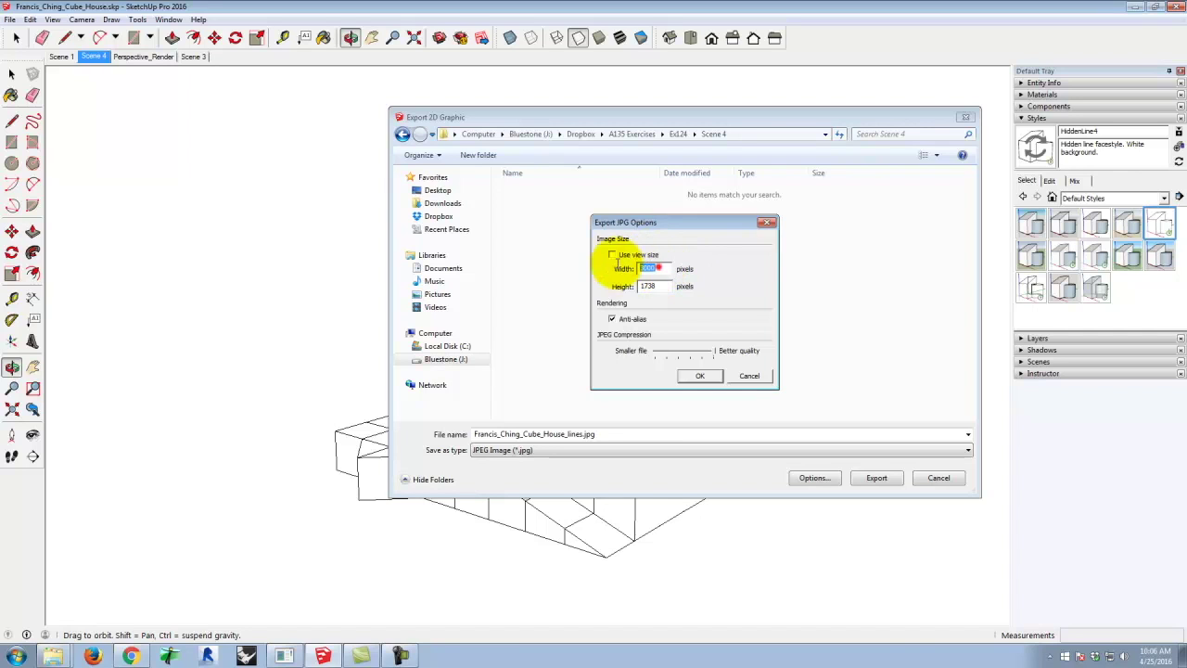
{"action": "type", "text": "100"}
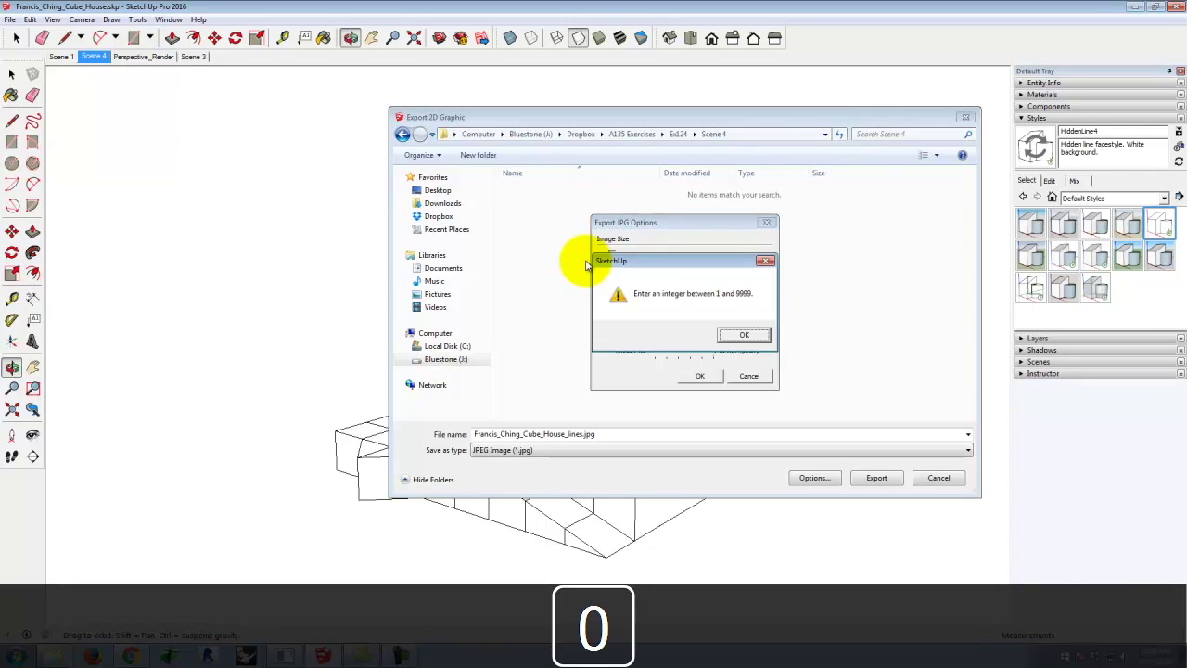
{"action": "left_click", "coordinate": [743, 334]}
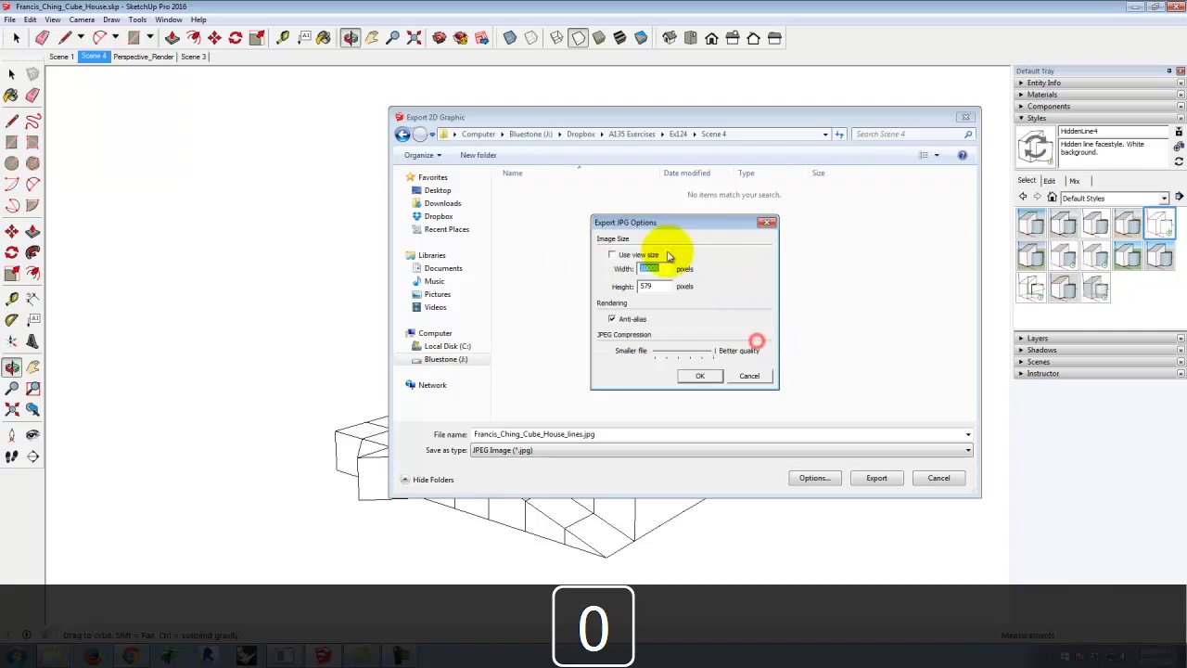
{"action": "left_click", "coordinate": [666, 269]}
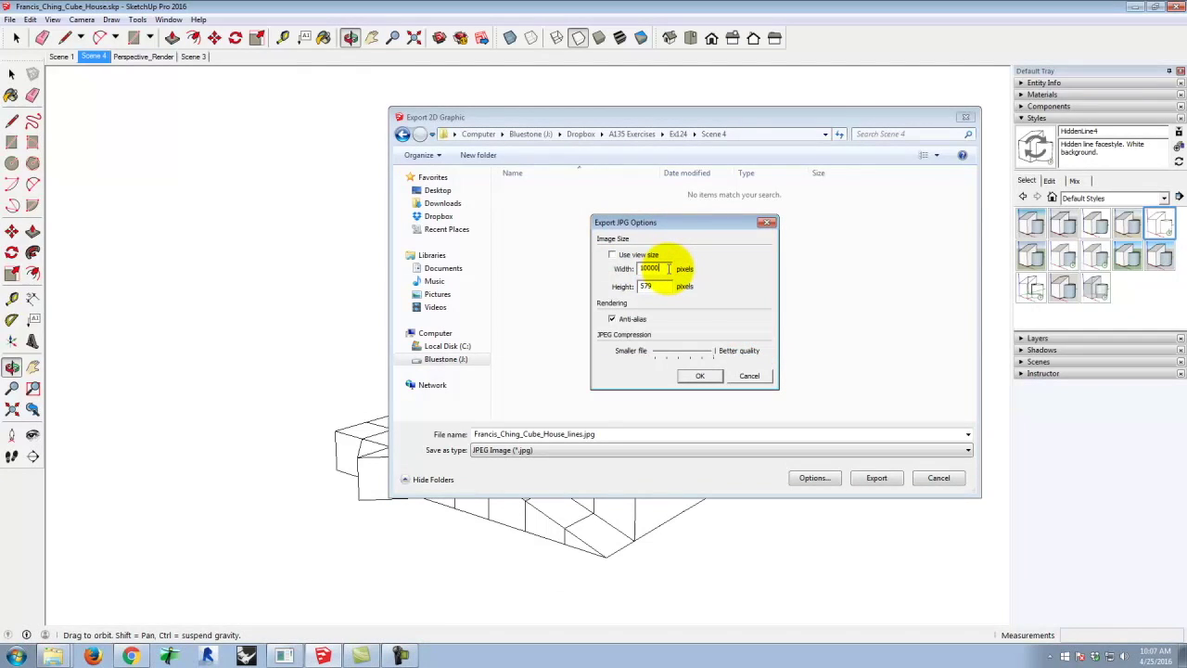
Step: Set the JPG width to 2000 pixels at the best compression quality and export Francis_Ching_Cube_House_lines.jpg
{"action": "left_click_drag", "start_coordinate": [672, 268], "coordinate": [614, 262]}
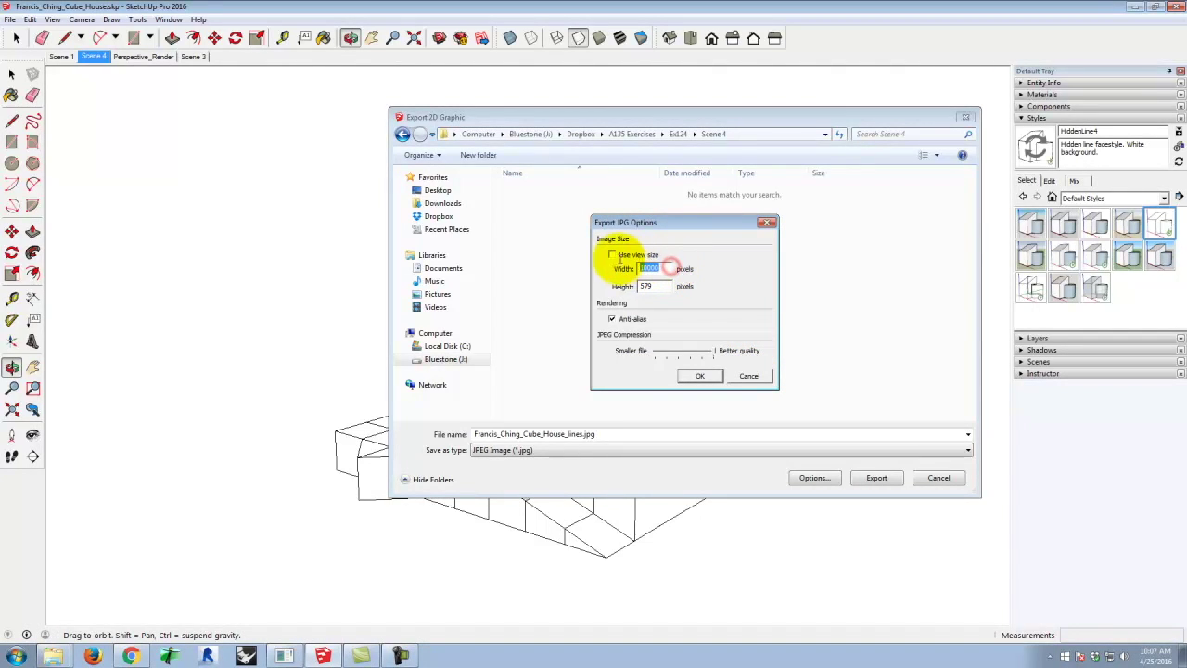
{"action": "type", "text": "20"}
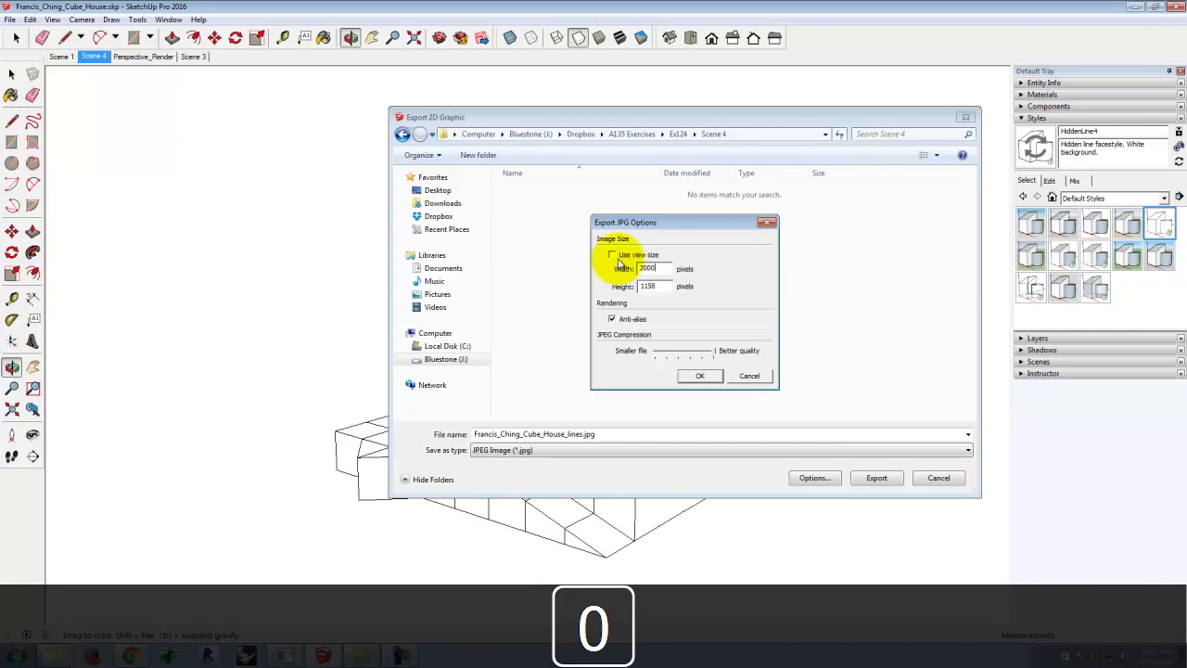
{"action": "left_click_drag", "start_coordinate": [703, 350], "coordinate": [745, 357]}
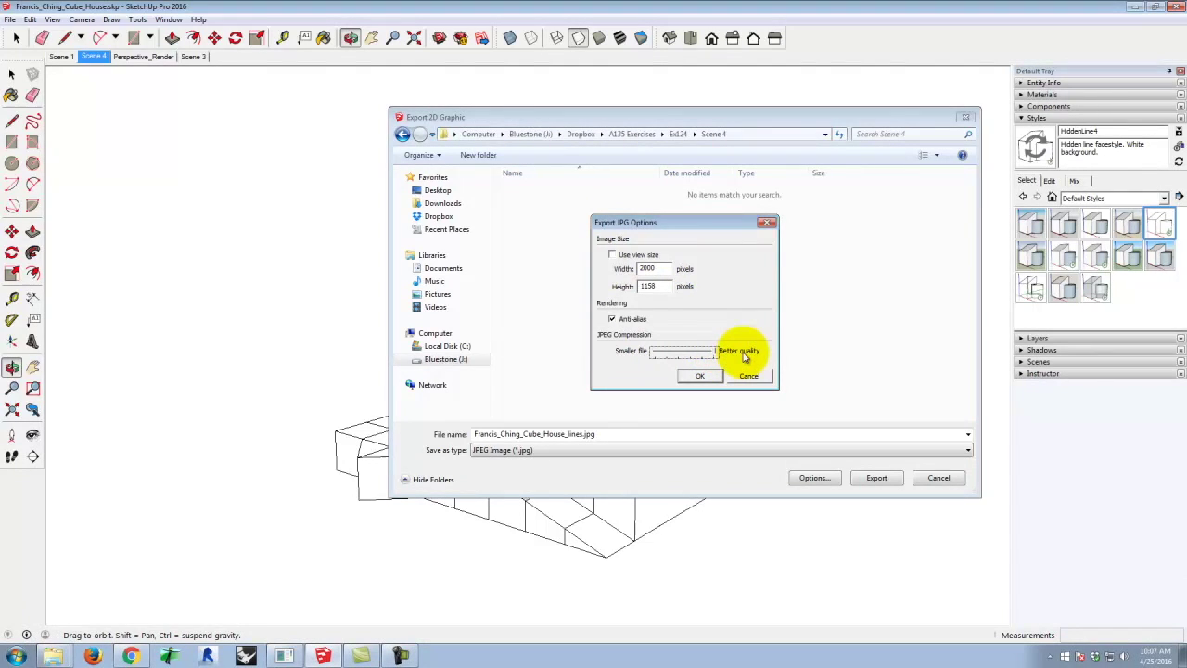
{"action": "left_click", "coordinate": [701, 376]}
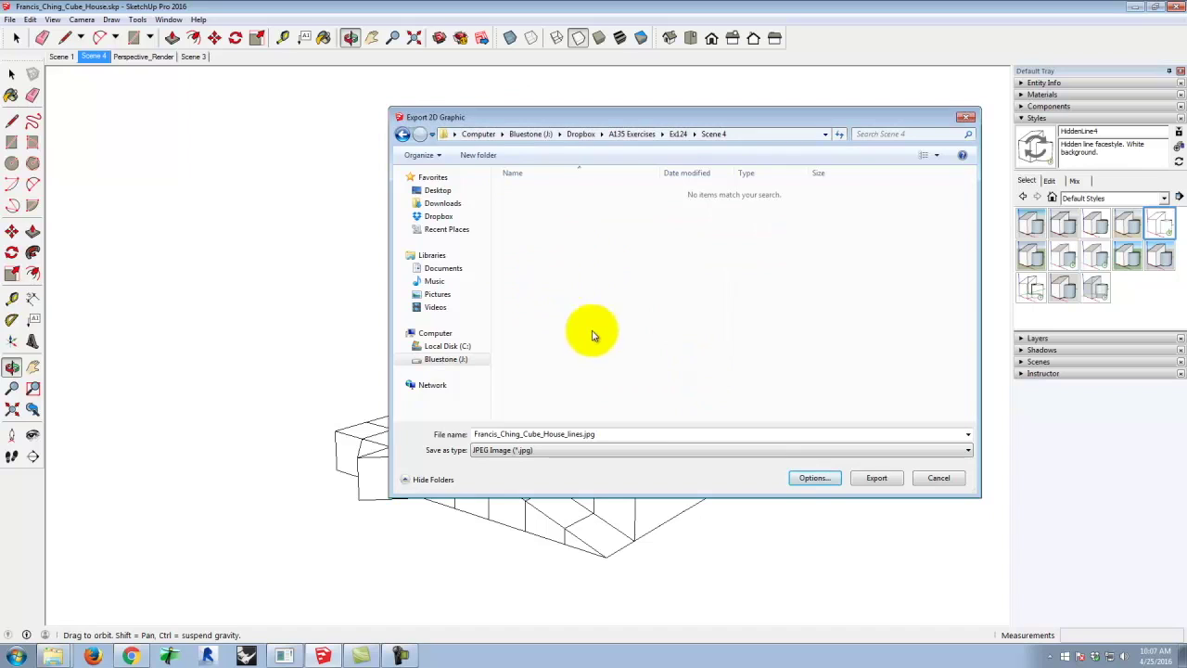
{"action": "left_click", "coordinate": [879, 479]}
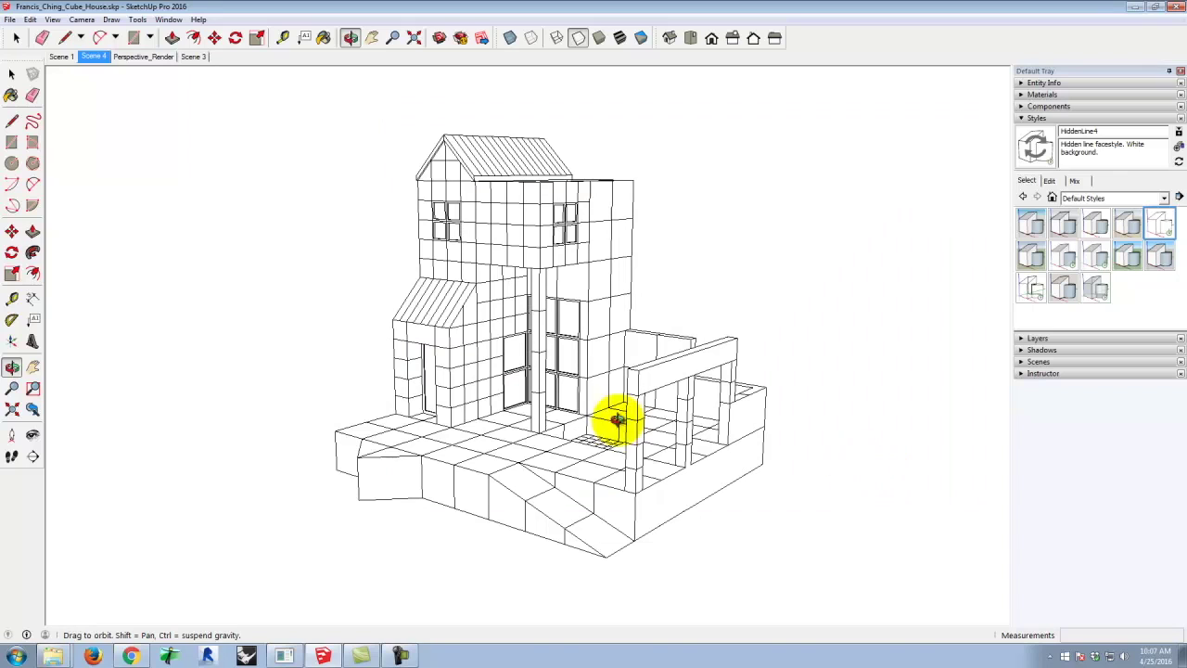
Step: Switch to the tutorial page in Chrome and review instructions 2 to 4 on the hidden line export and X-ray style
{"action": "left_click", "coordinate": [131, 656]}
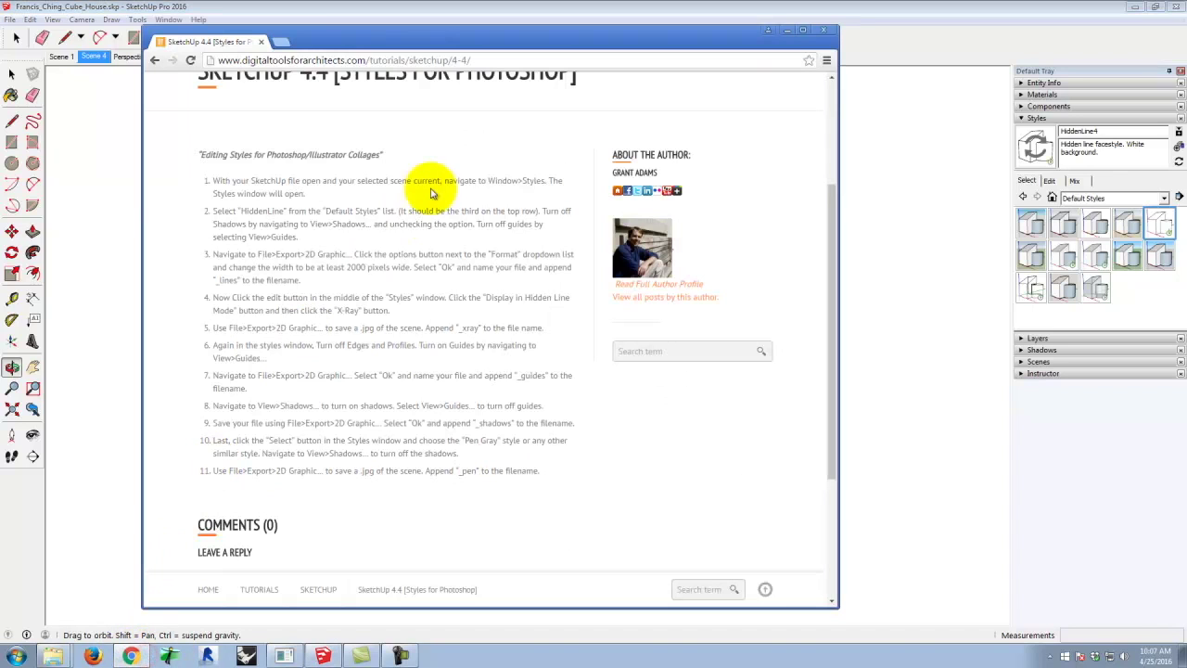
{"action": "left_click_drag", "start_coordinate": [238, 210], "coordinate": [336, 236]}
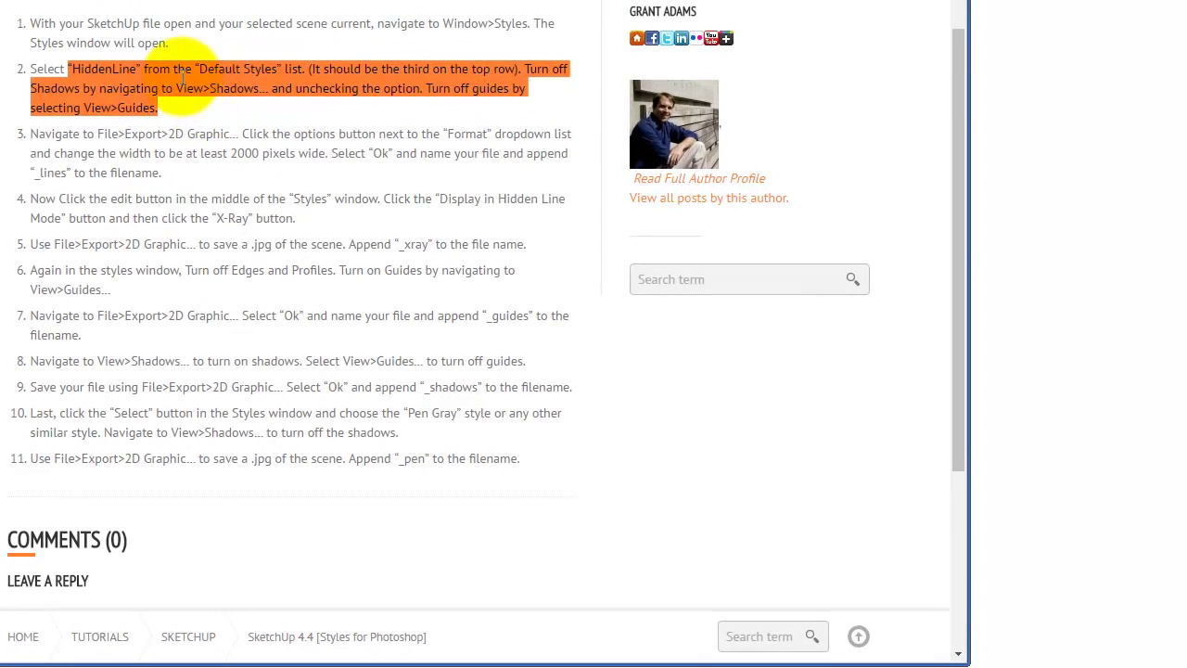
{"action": "left_click", "coordinate": [117, 143]}
{"action": "left_click_drag", "start_coordinate": [231, 153], "coordinate": [272, 153]}
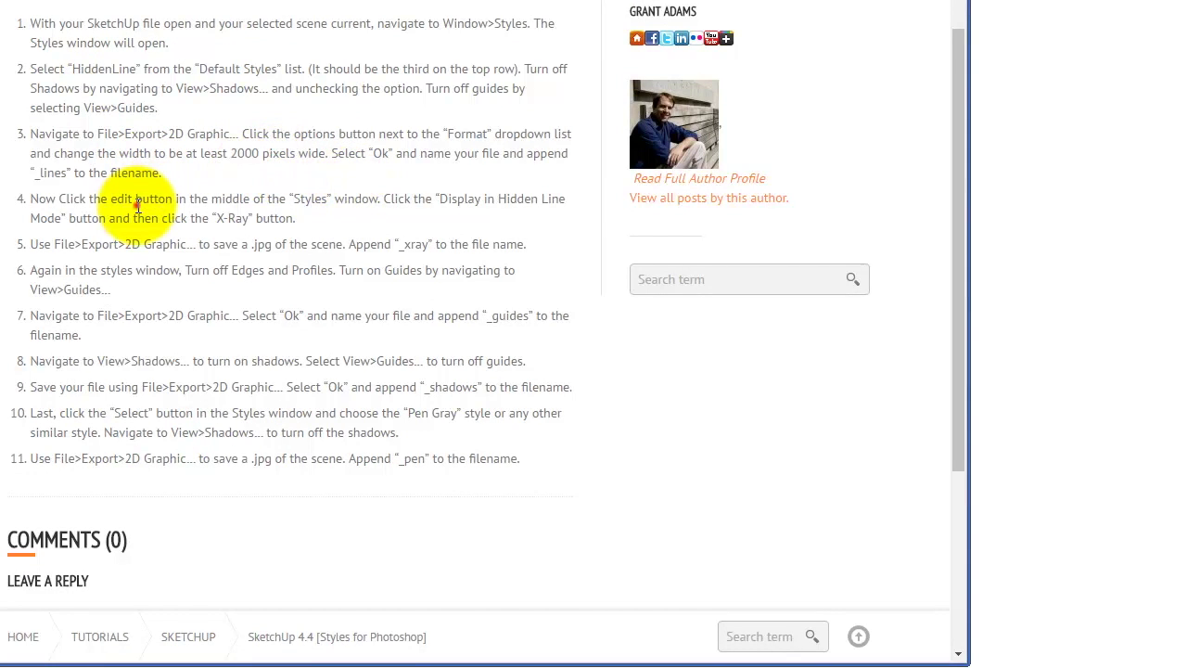
{"action": "left_click_drag", "start_coordinate": [59, 198], "coordinate": [256, 218]}
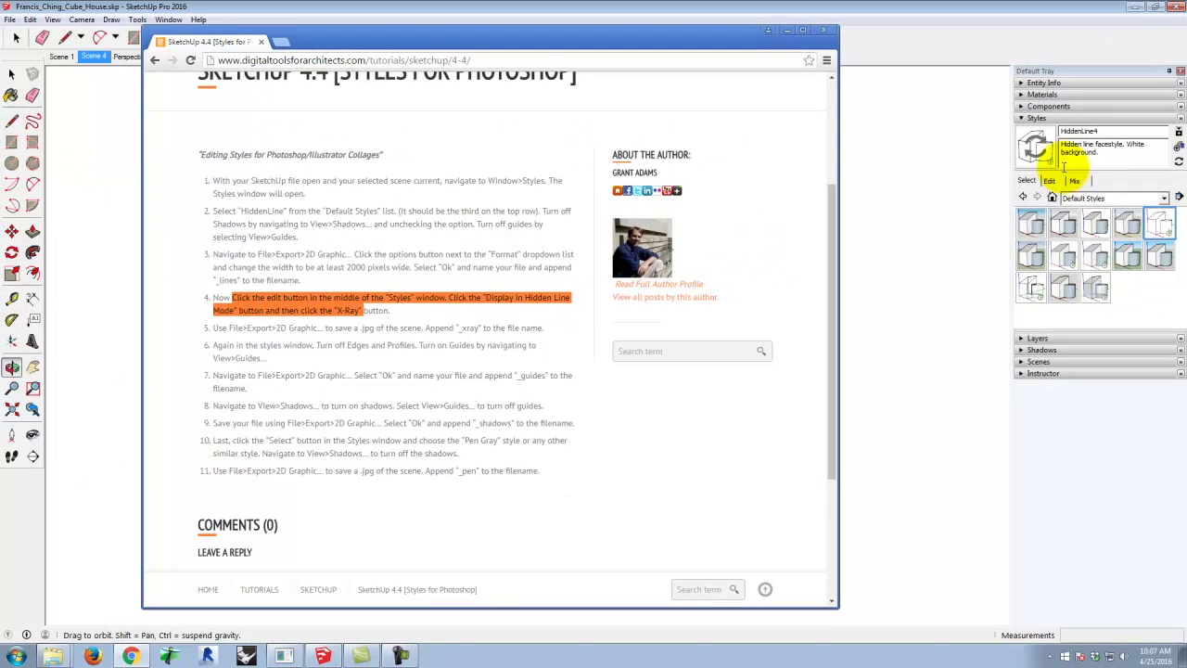
Step: Return to SketchUp and enable X-ray in the face settings of the hidden line style
{"action": "left_click", "coordinate": [1051, 180]}
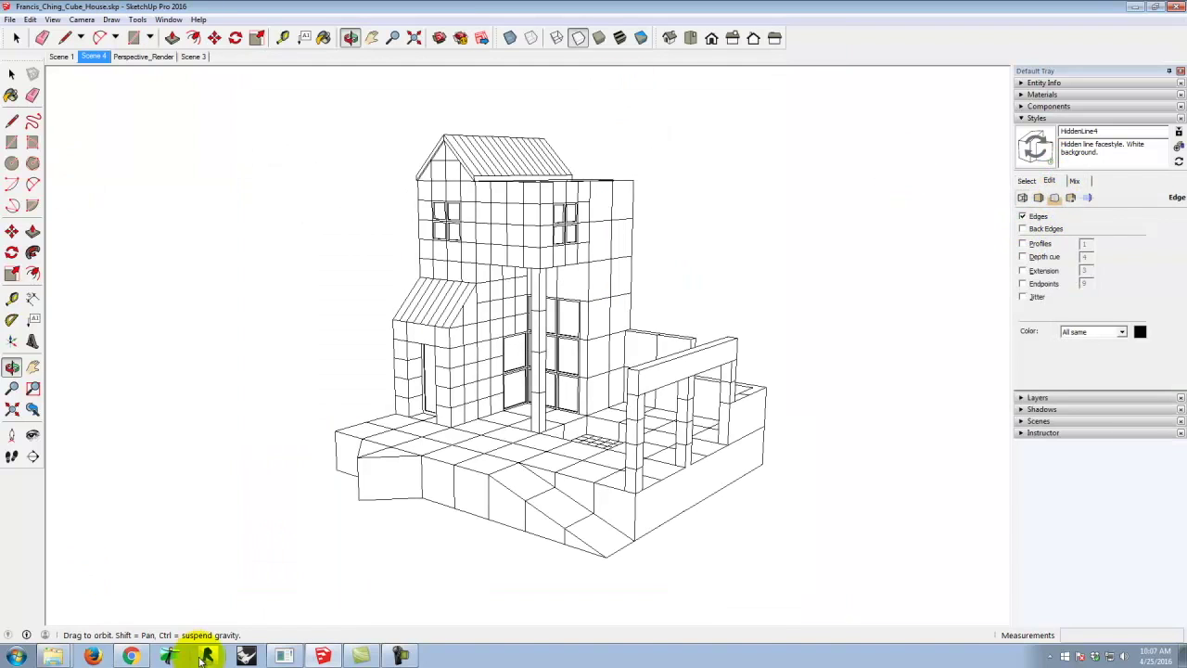
{"action": "left_click", "coordinate": [104, 652]}
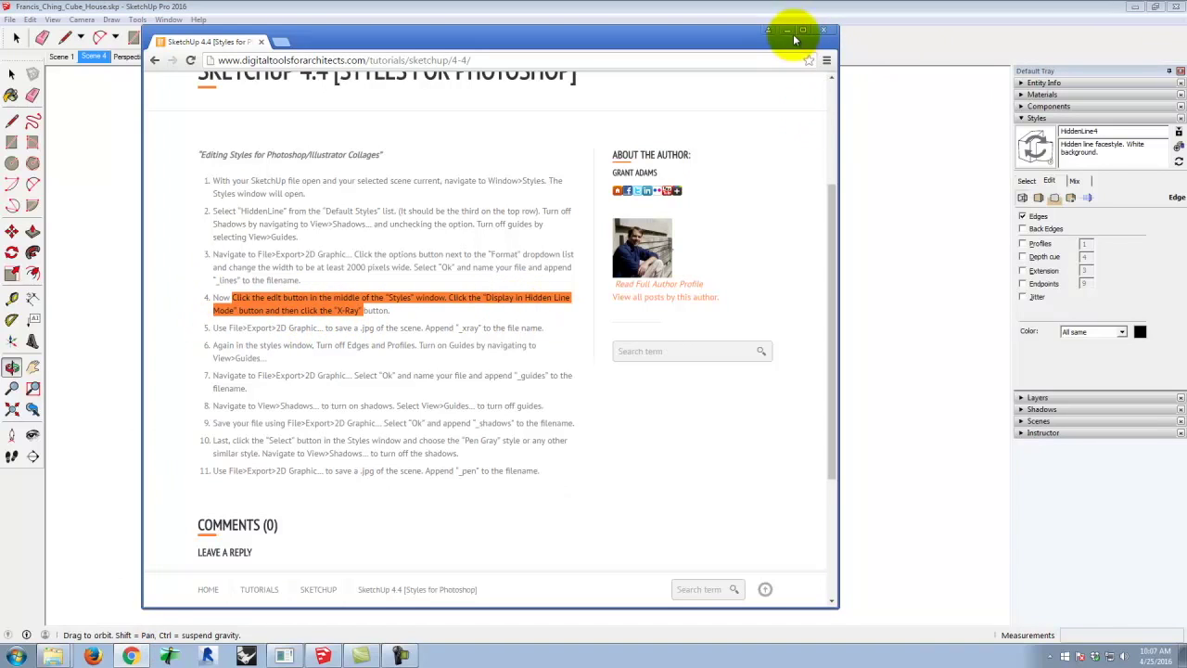
{"action": "left_click", "coordinate": [949, 105]}
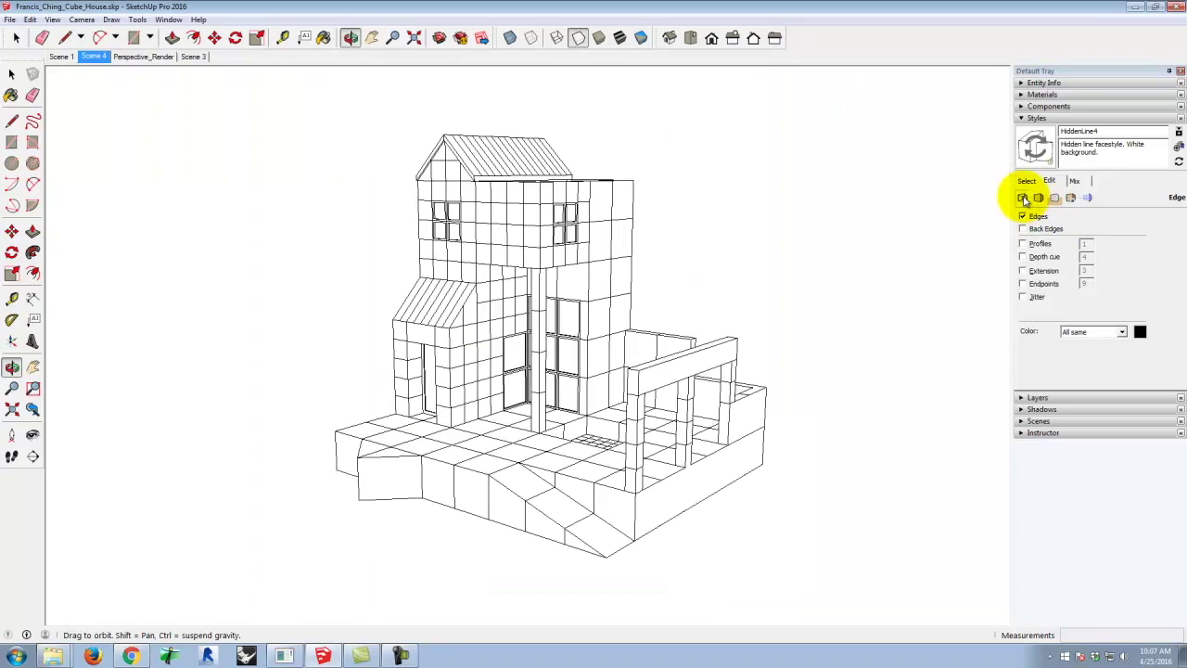
{"action": "left_click", "coordinate": [1039, 197]}
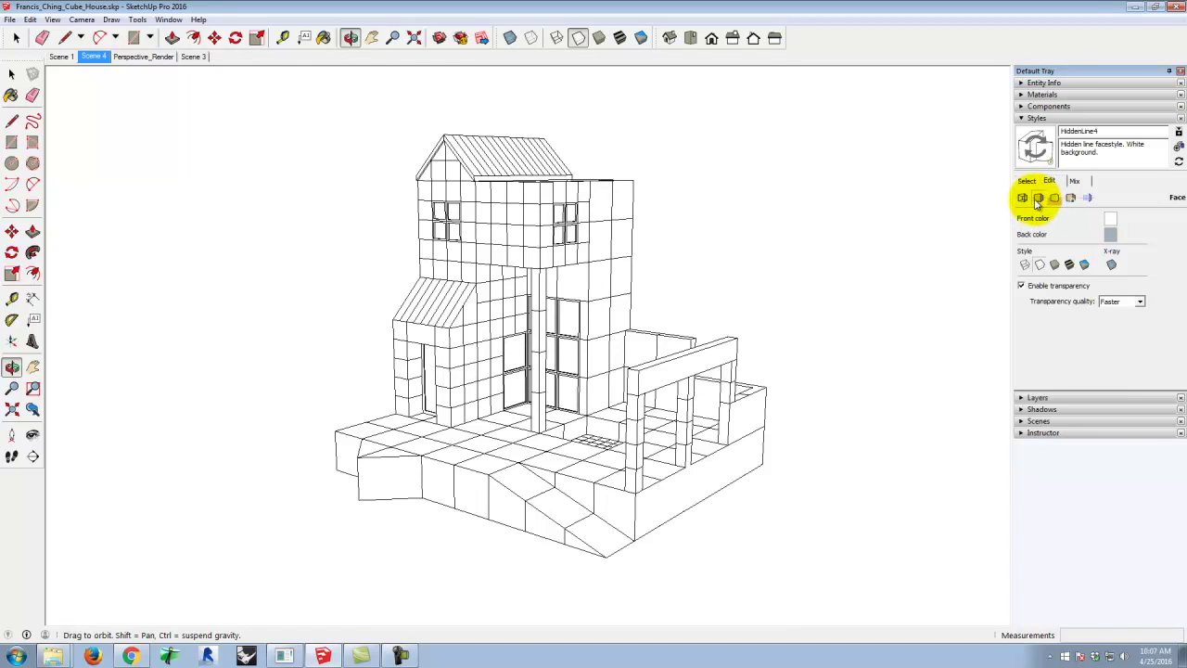
{"action": "left_click", "coordinate": [1026, 180]}
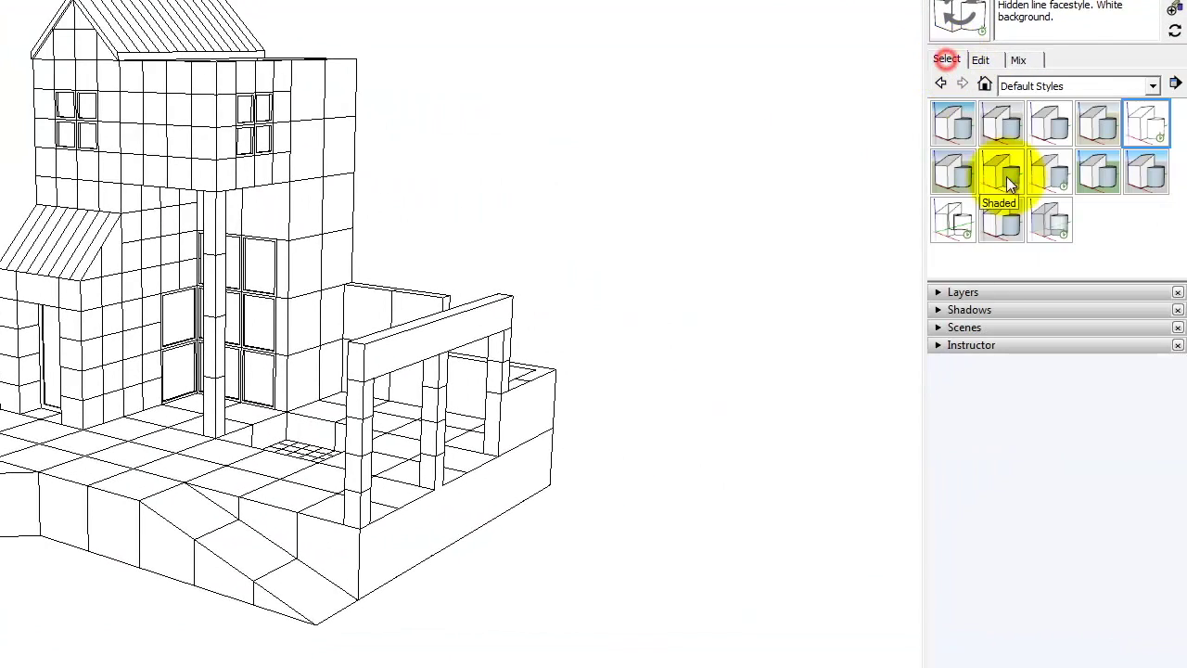
{"action": "left_click", "coordinate": [981, 59]}
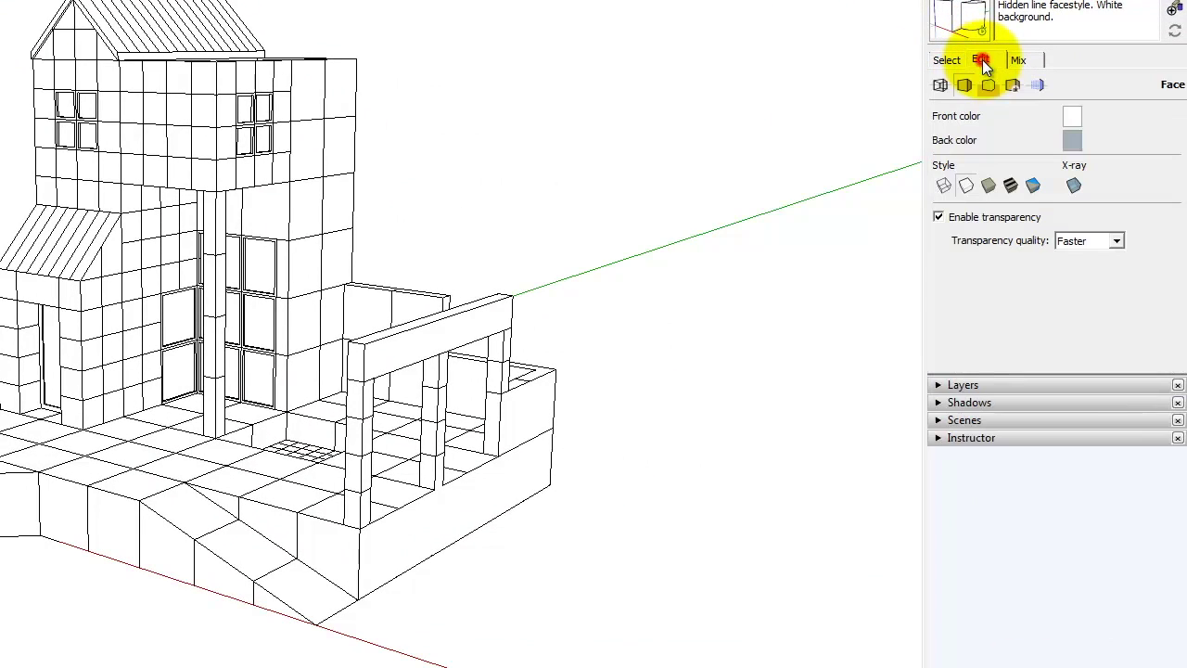
{"action": "left_click", "coordinate": [940, 84]}
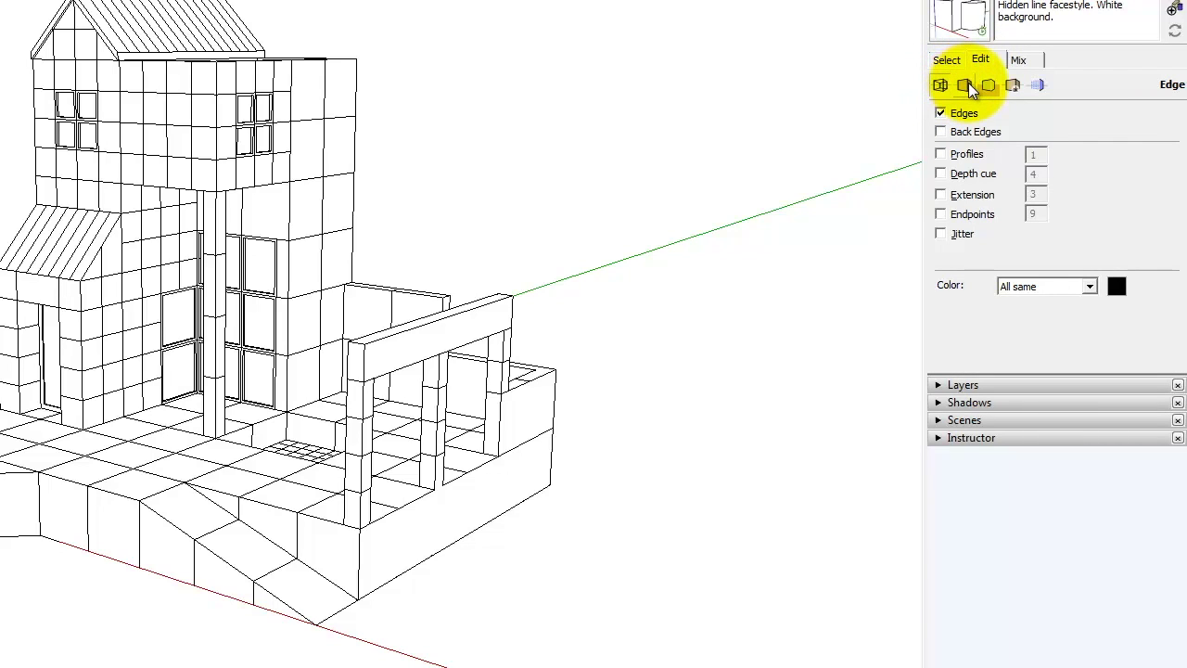
{"action": "left_click", "coordinate": [967, 84]}
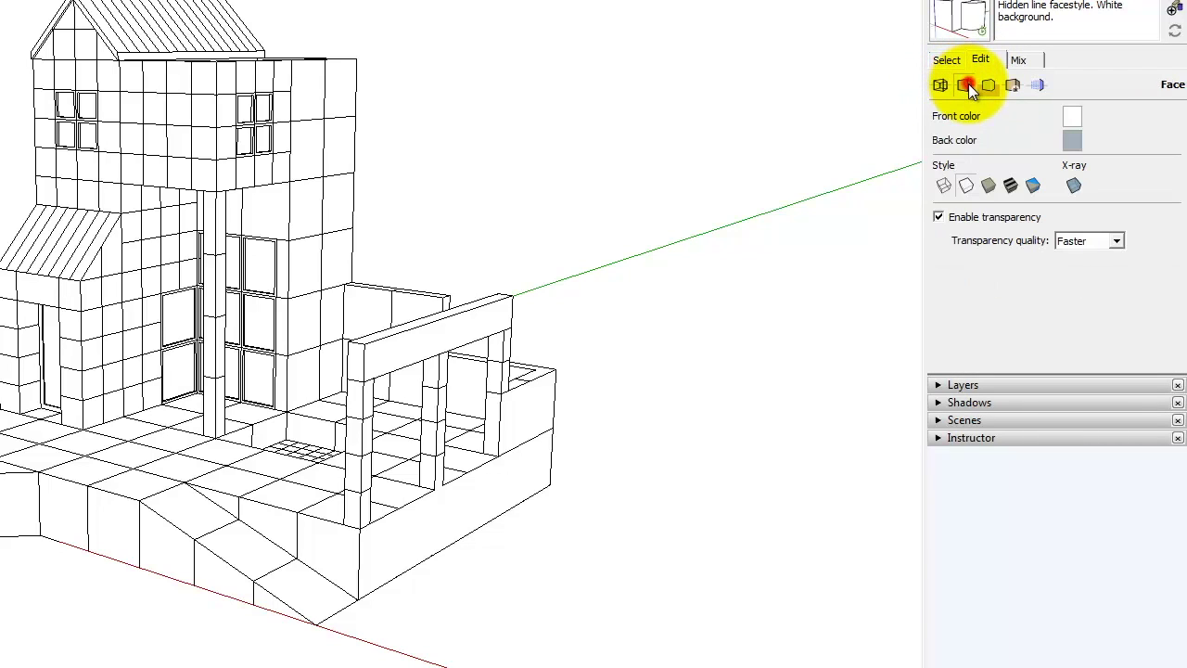
{"action": "left_click", "coordinate": [1073, 188]}
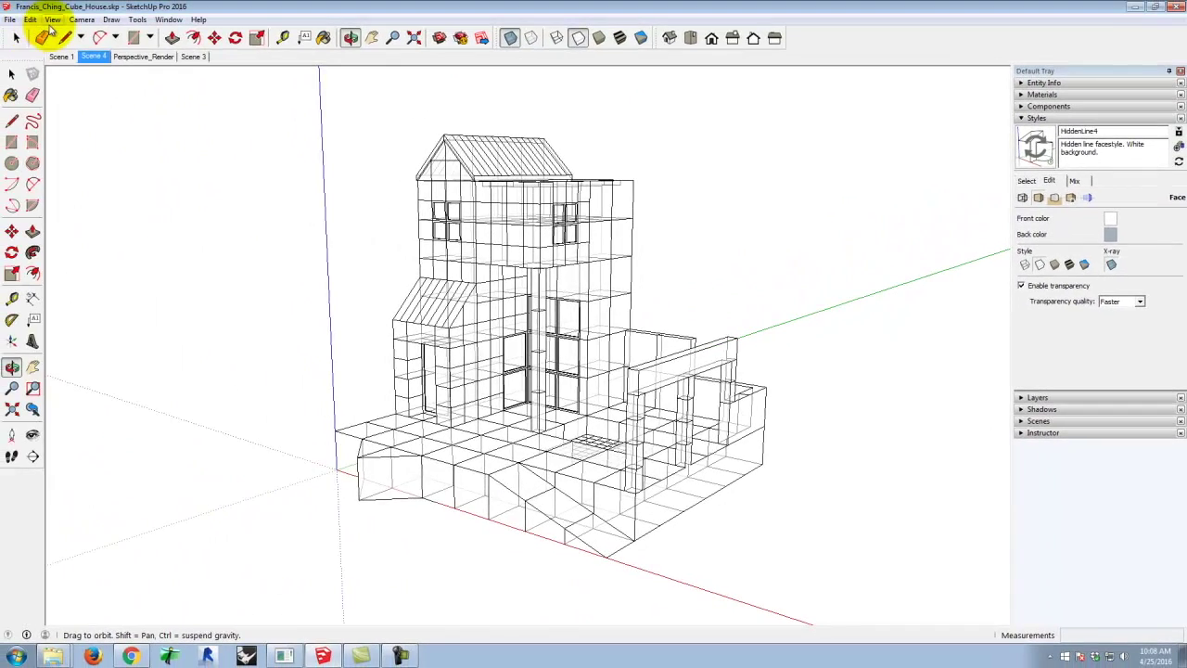
Step: Hide the guides and the axes in the Scene 4 view
{"action": "left_click", "coordinate": [53, 19]}
{"action": "left_click", "coordinate": [72, 120]}
{"action": "left_click", "coordinate": [53, 19]}
{"action": "left_click", "coordinate": [70, 105]}
{"action": "left_click", "coordinate": [53, 19]}
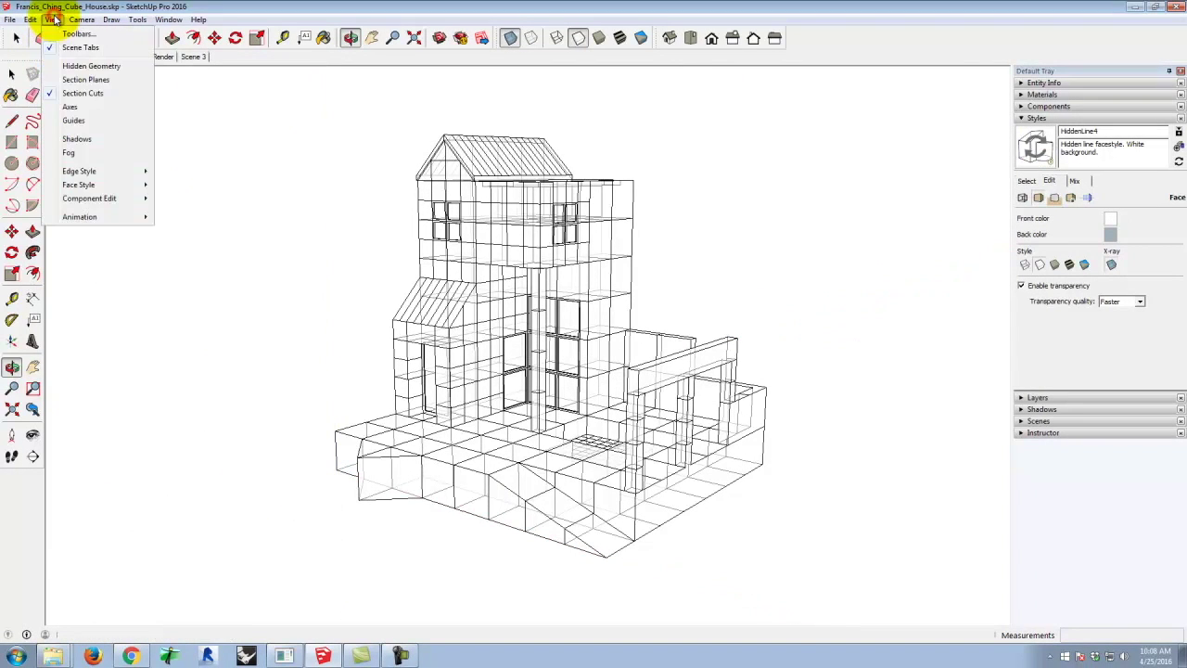
{"action": "left_click", "coordinate": [73, 99]}
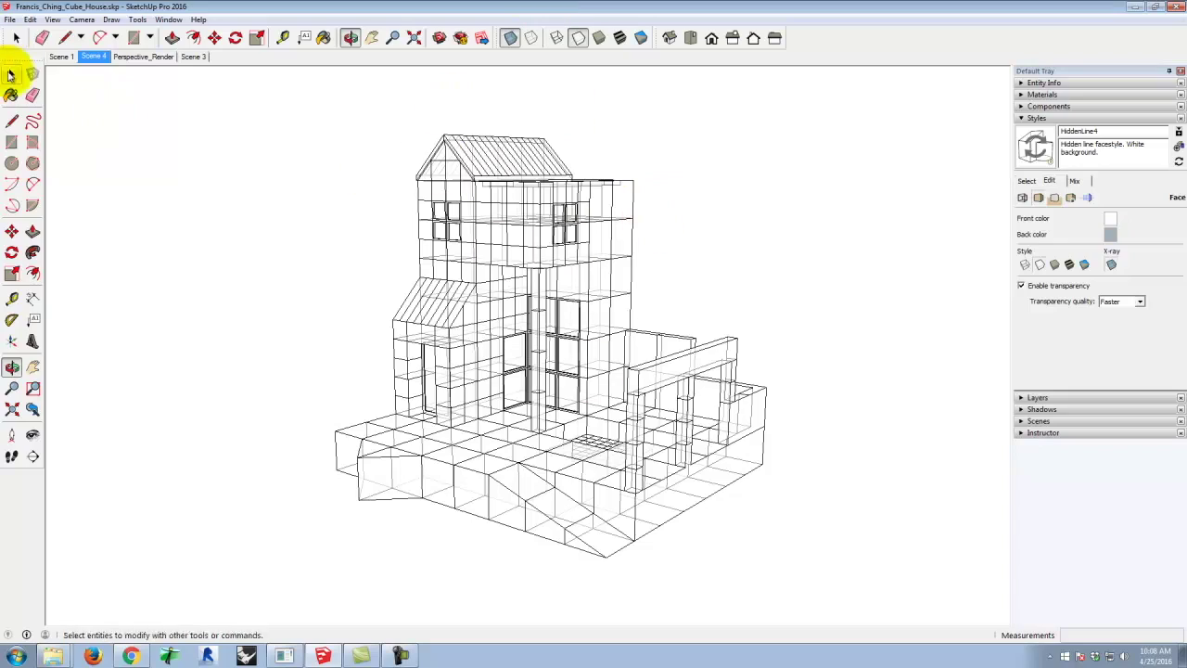
Step: Export the X-ray view as a 2D JPEG named Francis_Ching_Cube_House_xray.jpg in the Scene 4 folder, accepting the image size options
{"action": "left_click", "coordinate": [9, 19]}
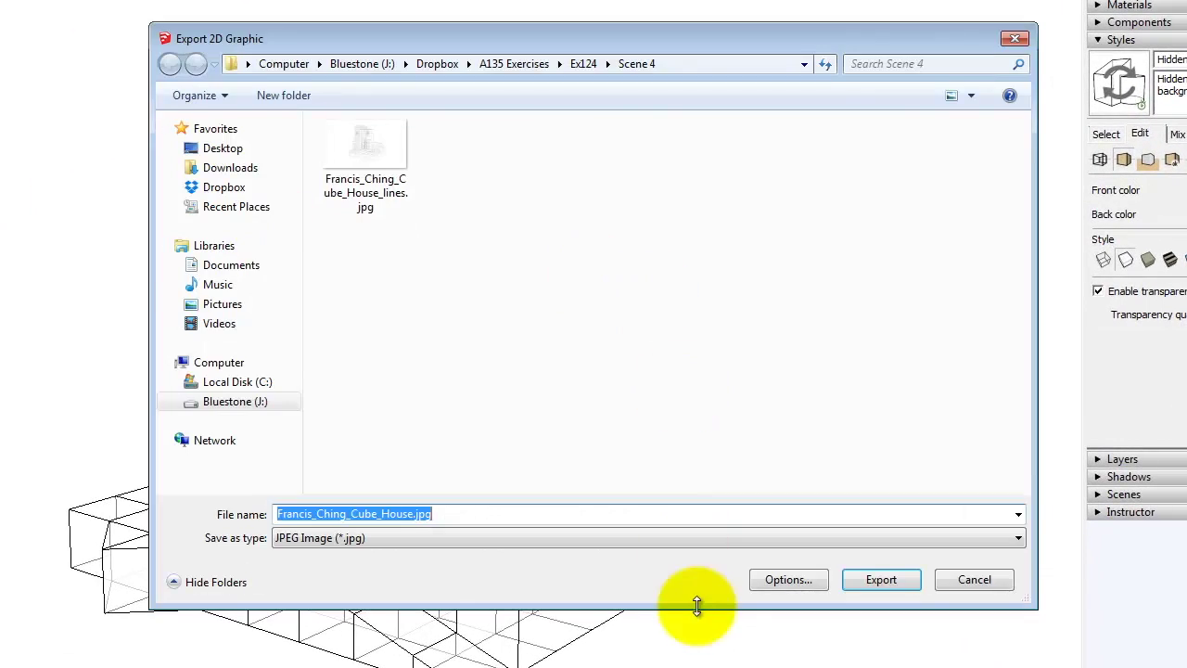
{"action": "left_click", "coordinate": [346, 131]}
{"action": "double_click", "coordinate": [436, 512]}
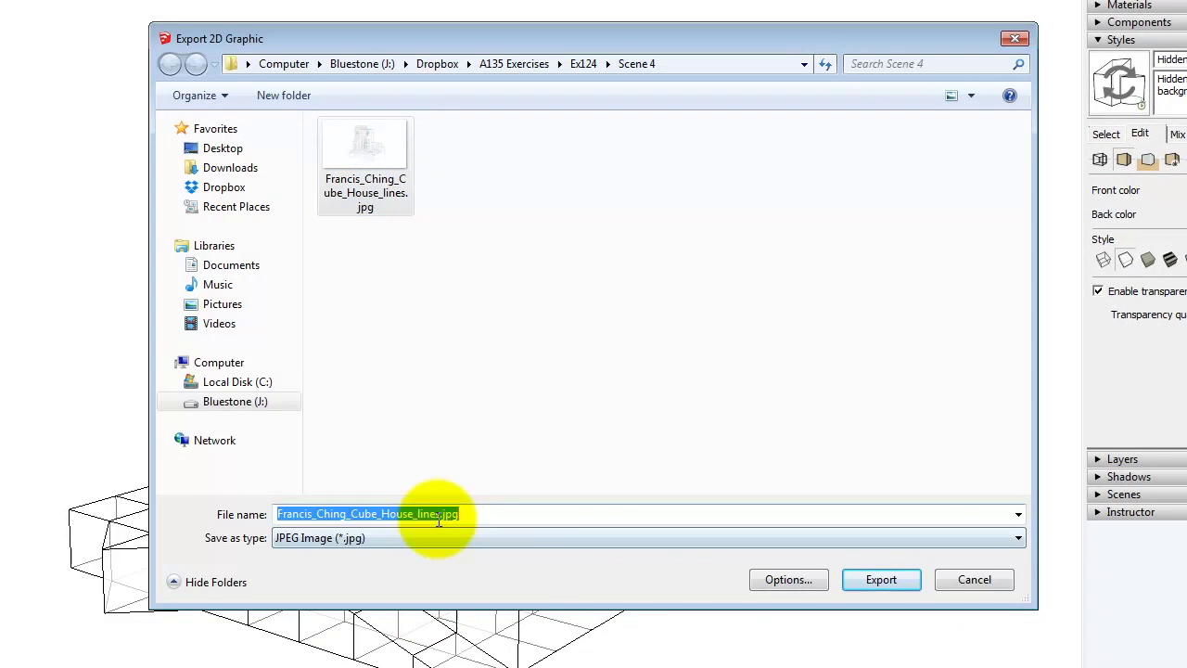
{"action": "key", "text": "Right"}
{"action": "key", "text": "BackSpace"}
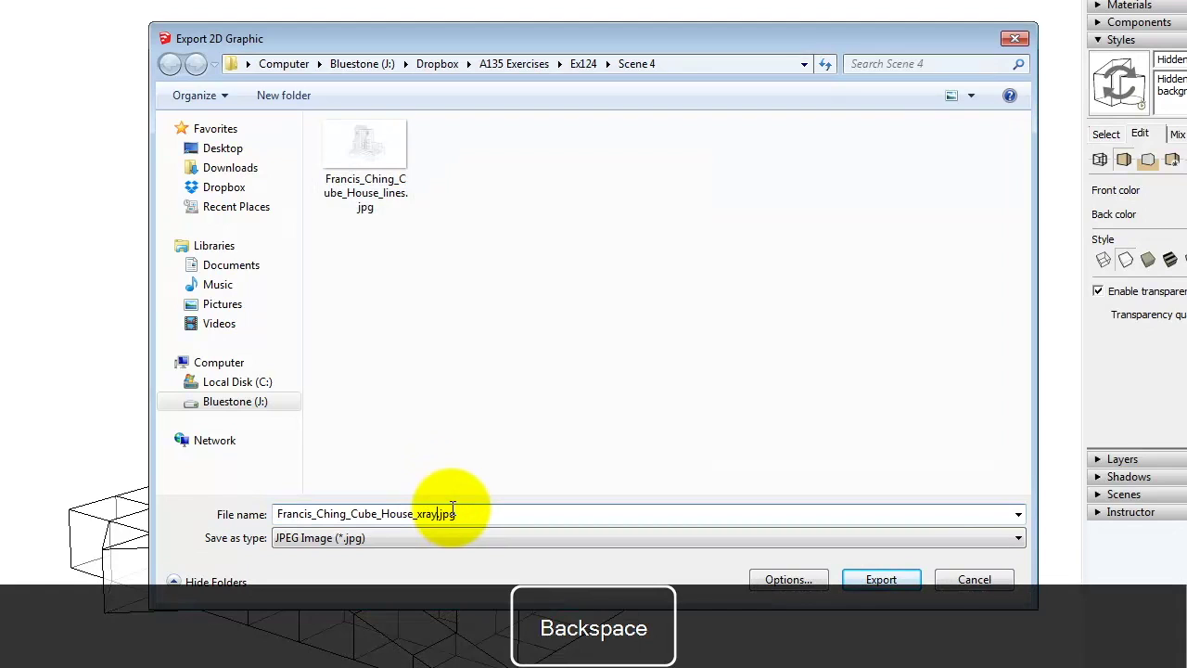
{"action": "left_click", "coordinate": [789, 580]}
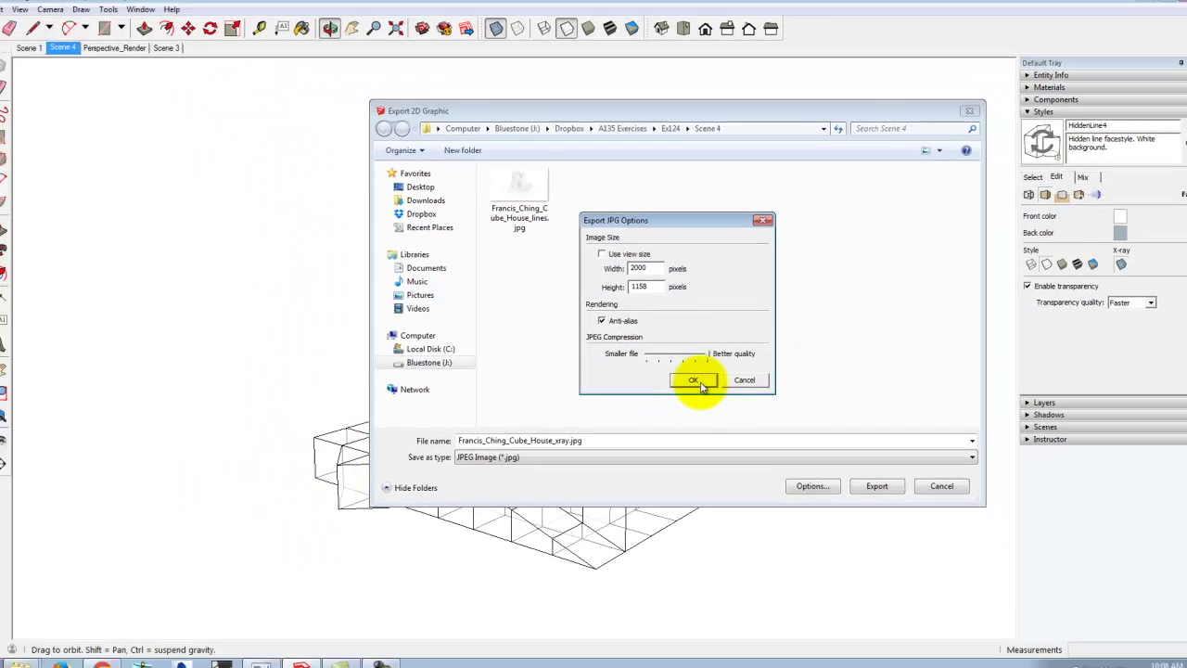
{"action": "left_click", "coordinate": [628, 419]}
{"action": "left_click", "coordinate": [892, 481]}
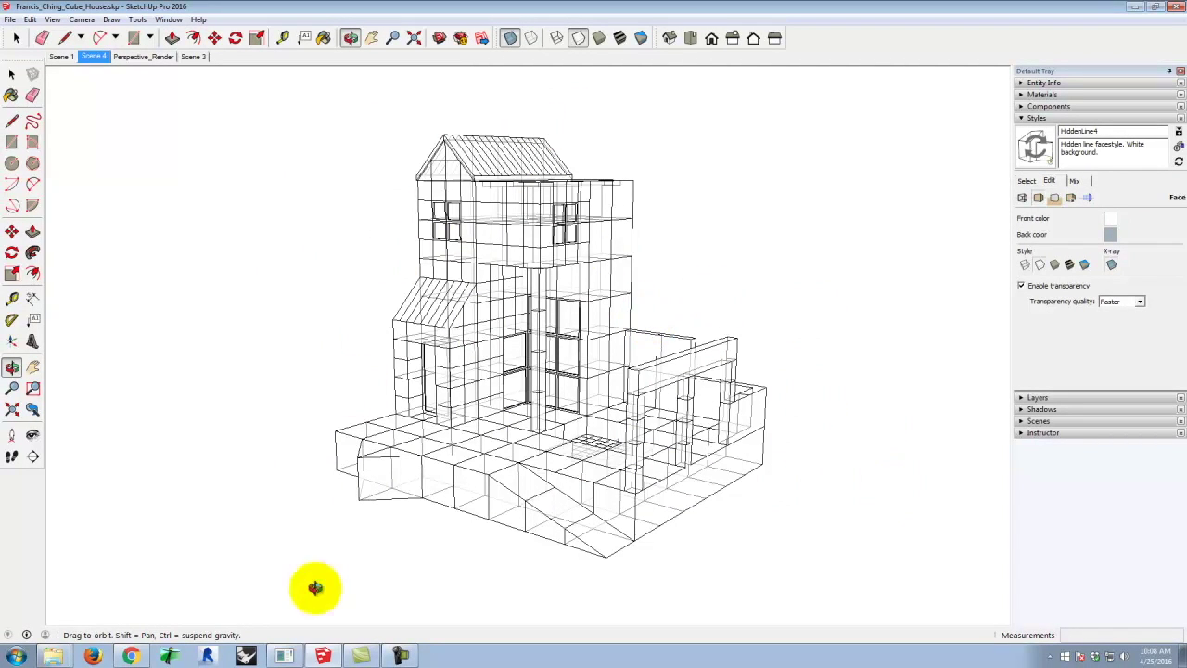
Step: Switch to the tutorial page in Chrome and read instruction 6 on edges, profiles and guides
{"action": "left_click", "coordinate": [131, 655]}
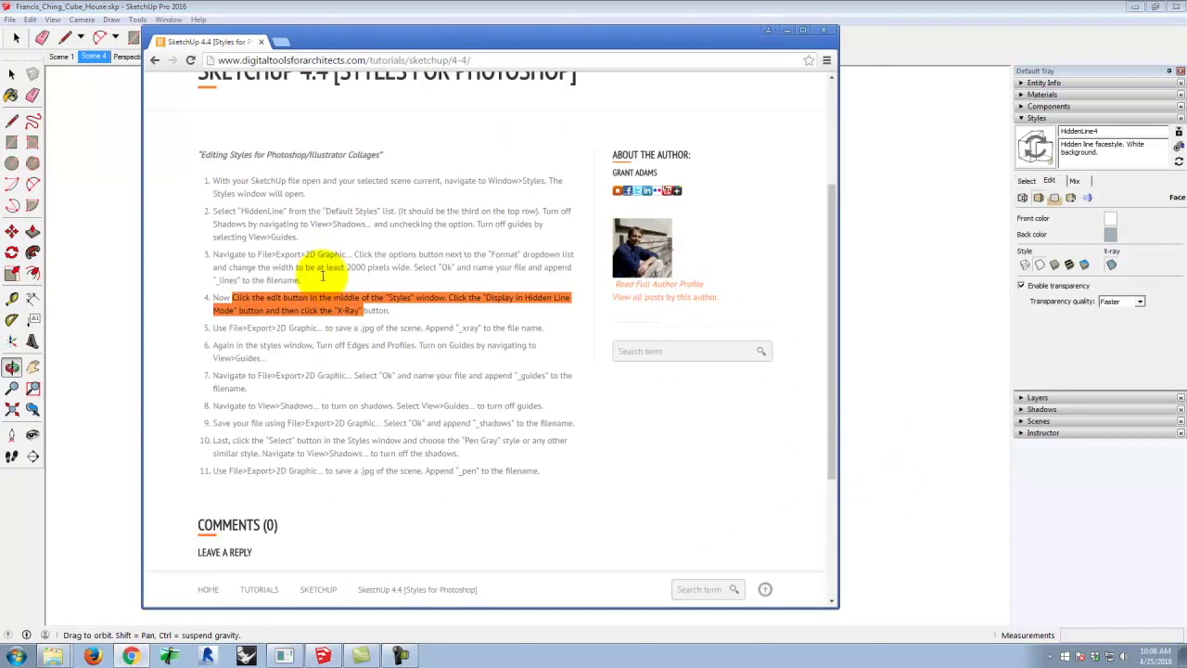
{"action": "left_click", "coordinate": [248, 332]}
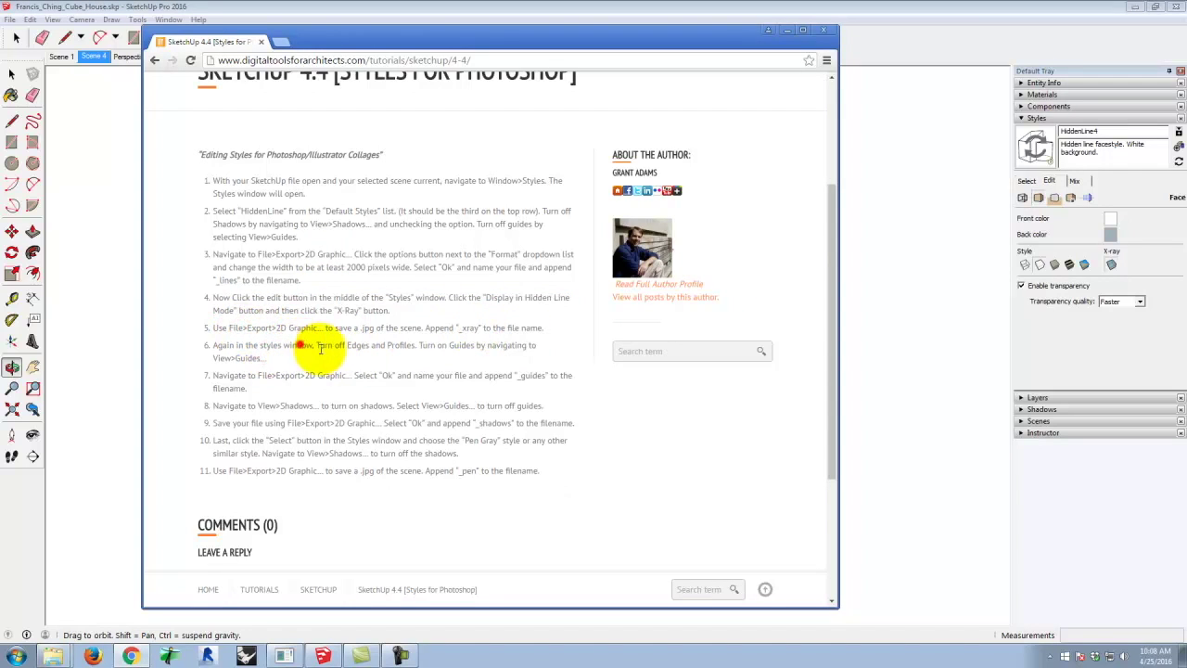
{"action": "left_click_drag", "start_coordinate": [309, 345], "coordinate": [371, 354]}
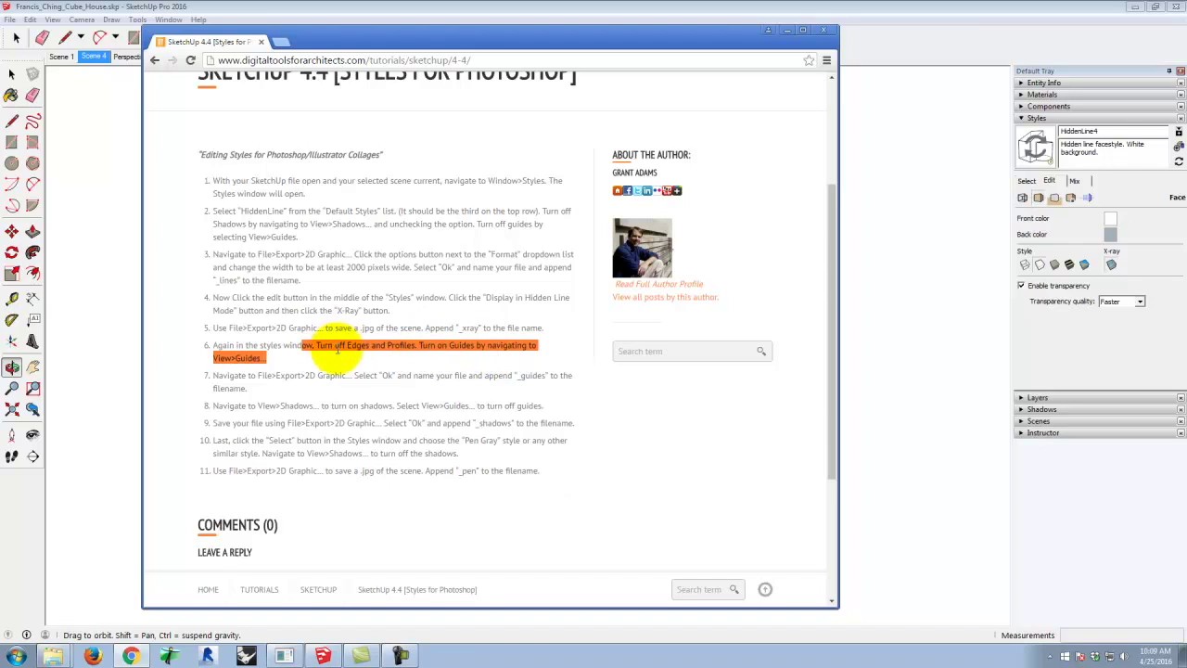
Step: Read instruction 8 on shadows and guides on the tutorial page, and return to SketchUp
{"action": "left_click", "coordinate": [292, 377]}
{"action": "mouse_move", "coordinate": [248, 405]}
{"action": "left_mouse_down"}
{"action": "mouse_move", "coordinate": [447, 419]}
{"action": "mouse_move", "coordinate": [457, 409]}
{"action": "left_mouse_up"}
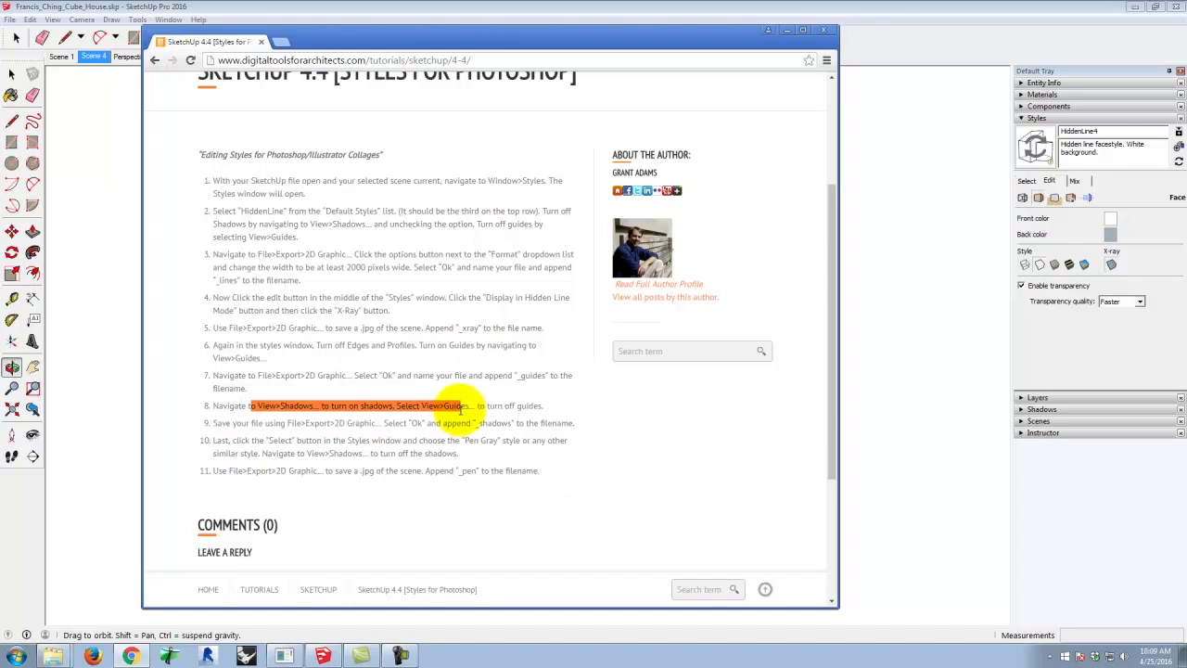
{"action": "left_click", "coordinate": [786, 29]}
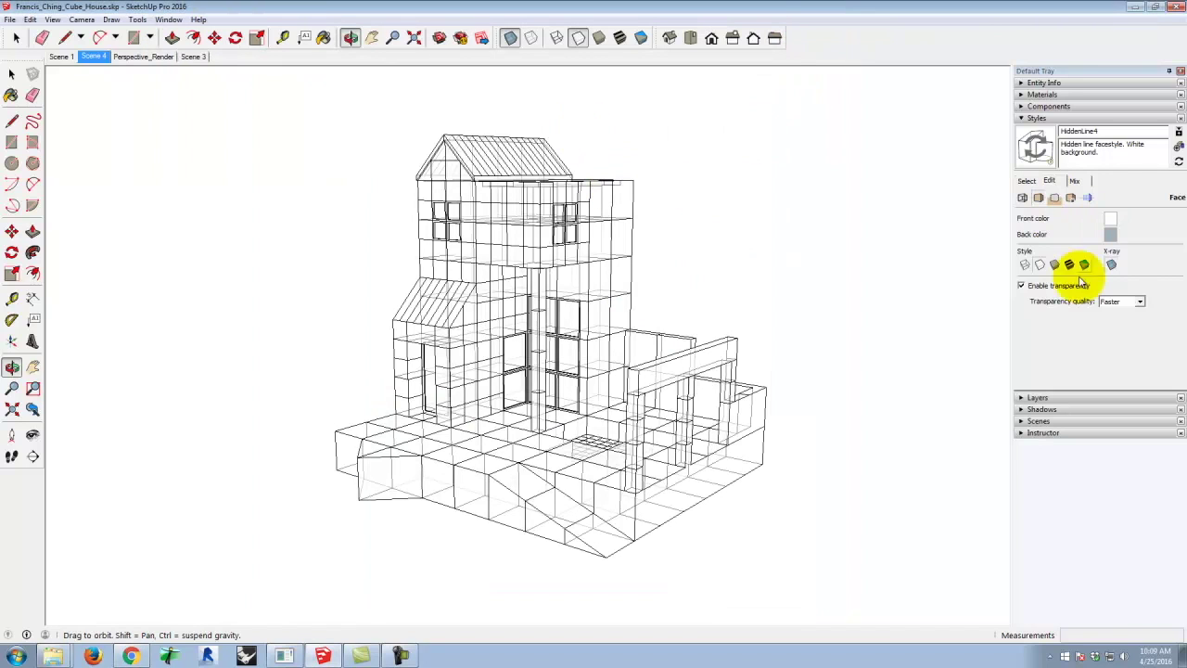
Step: Turn off X-ray in the face settings and edges in the edge settings of the hidden line style
{"action": "left_click", "coordinate": [1112, 266]}
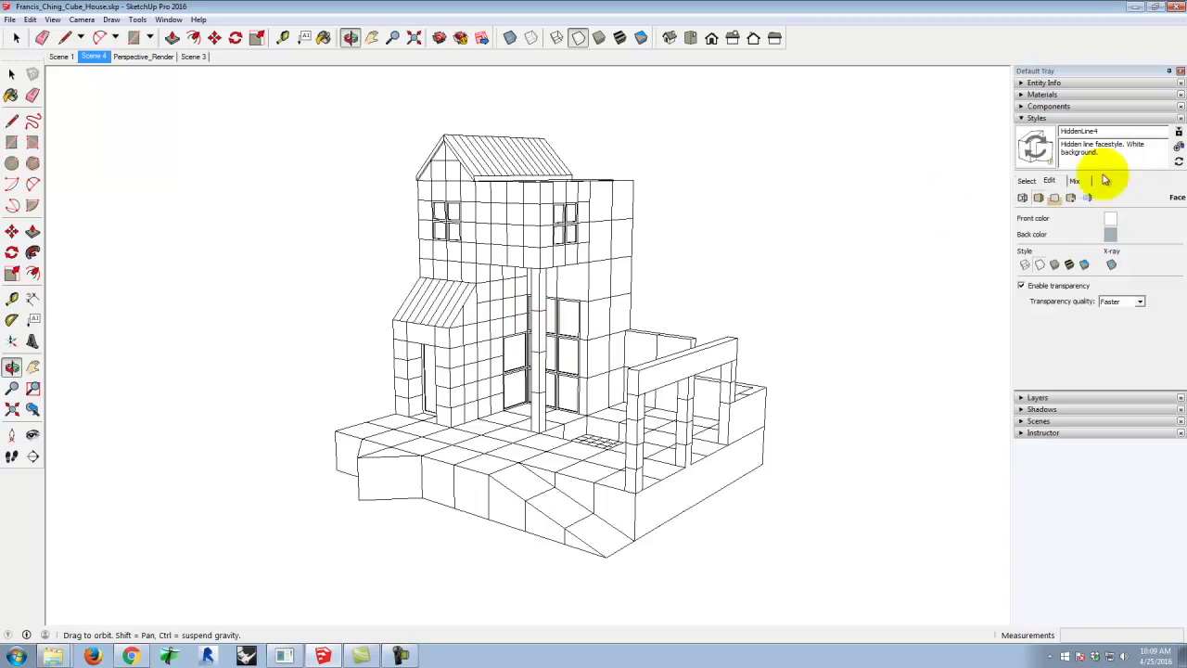
{"action": "left_click", "coordinate": [1023, 196]}
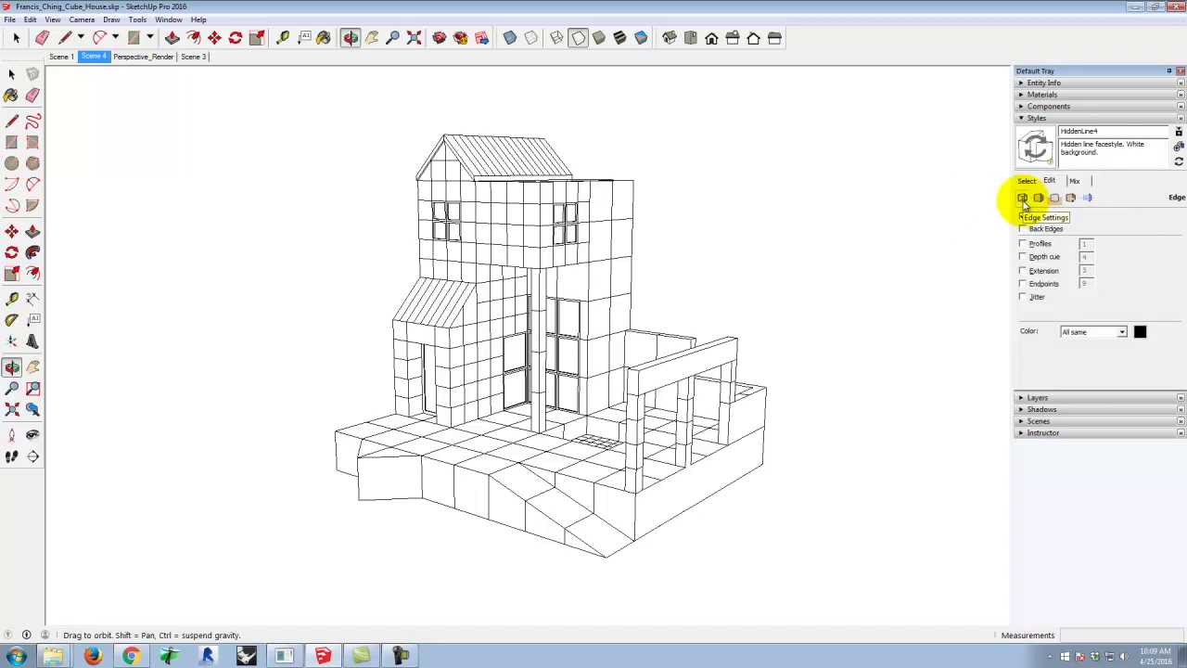
{"action": "left_click", "coordinate": [1023, 217]}
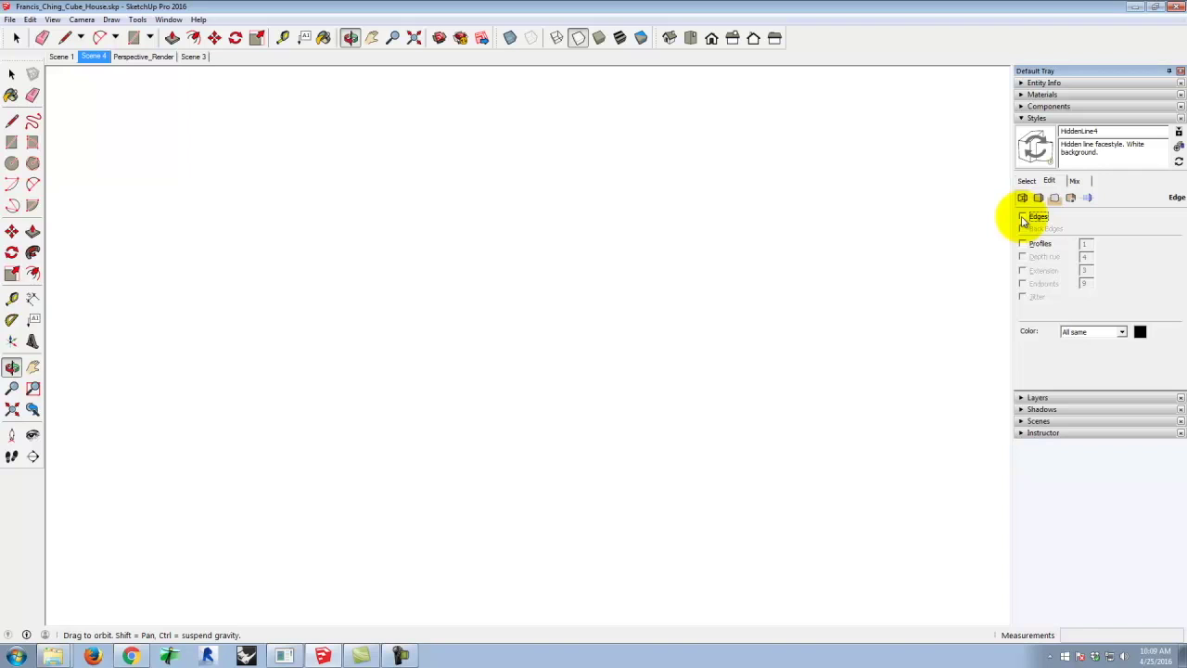
Step: Open the shadow settings and turn on shadows for the Scene 4 view
{"action": "left_click", "coordinate": [1024, 409]}
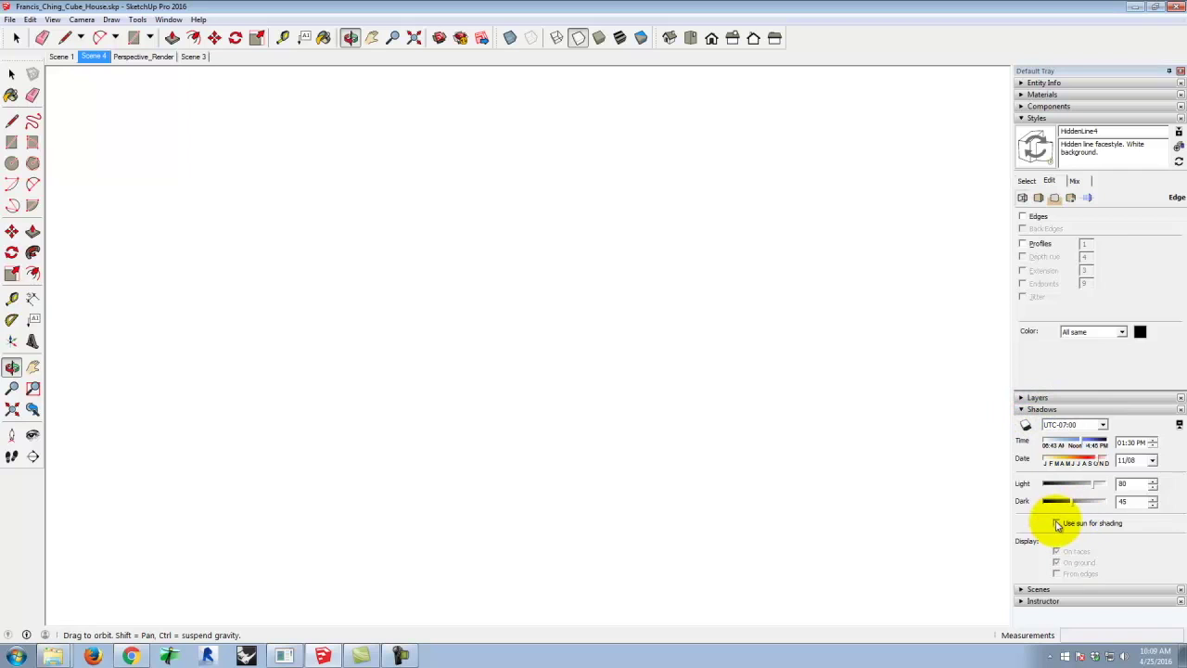
{"action": "left_click", "coordinate": [53, 19]}
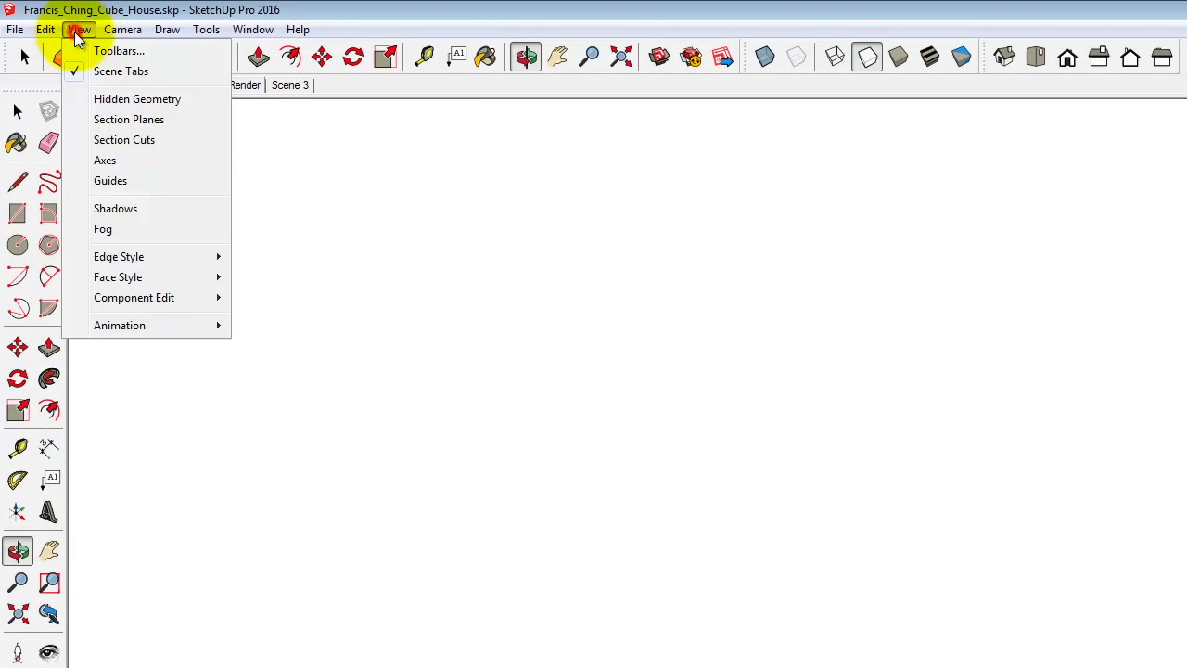
{"action": "left_click", "coordinate": [123, 208]}
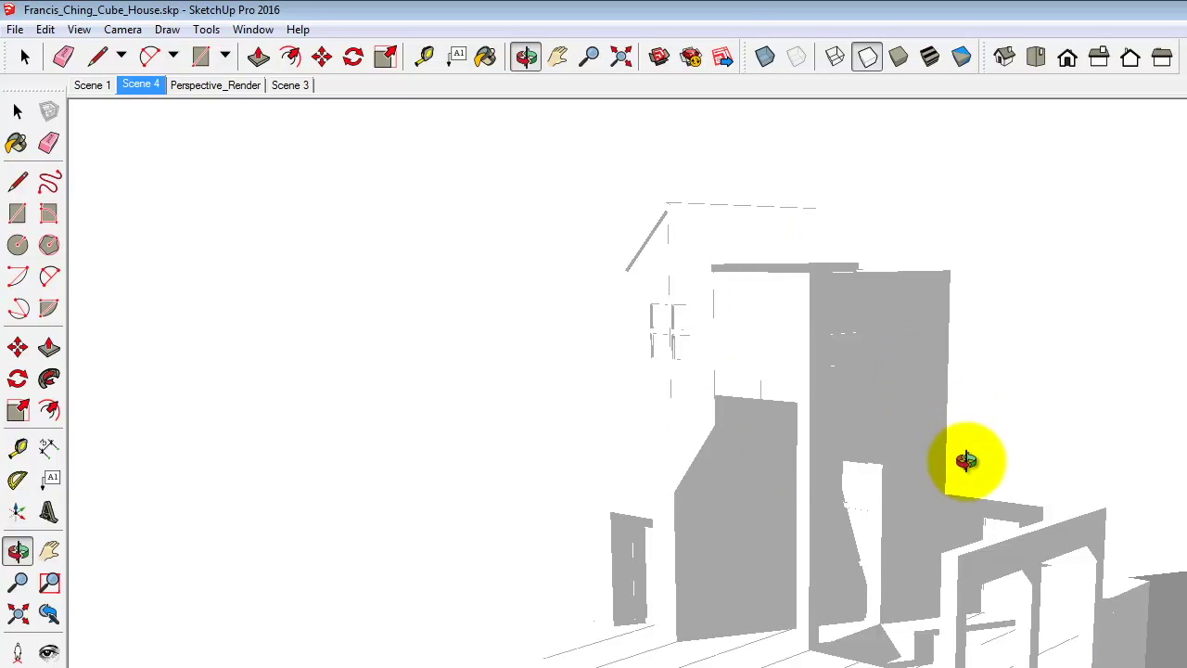
Step: Set the shadow date to 04/25 and the time to 02:04 PM, and compare the shadows with edges shown and hidden
{"action": "left_click_drag", "start_coordinate": [1186, 667], "coordinate": [1186, 667]}
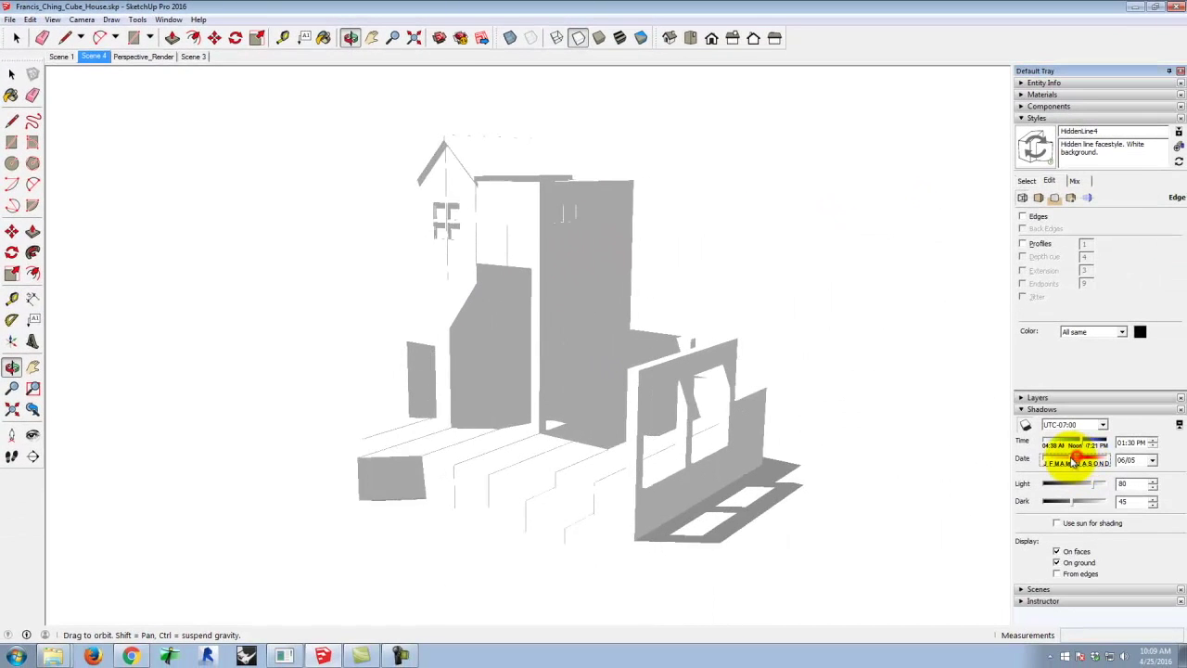
{"action": "mouse_move", "coordinate": [1073, 460]}
{"action": "left_mouse_down"}
{"action": "mouse_move", "coordinate": [1060, 481]}
{"action": "mouse_move", "coordinate": [1066, 470]}
{"action": "left_mouse_up"}
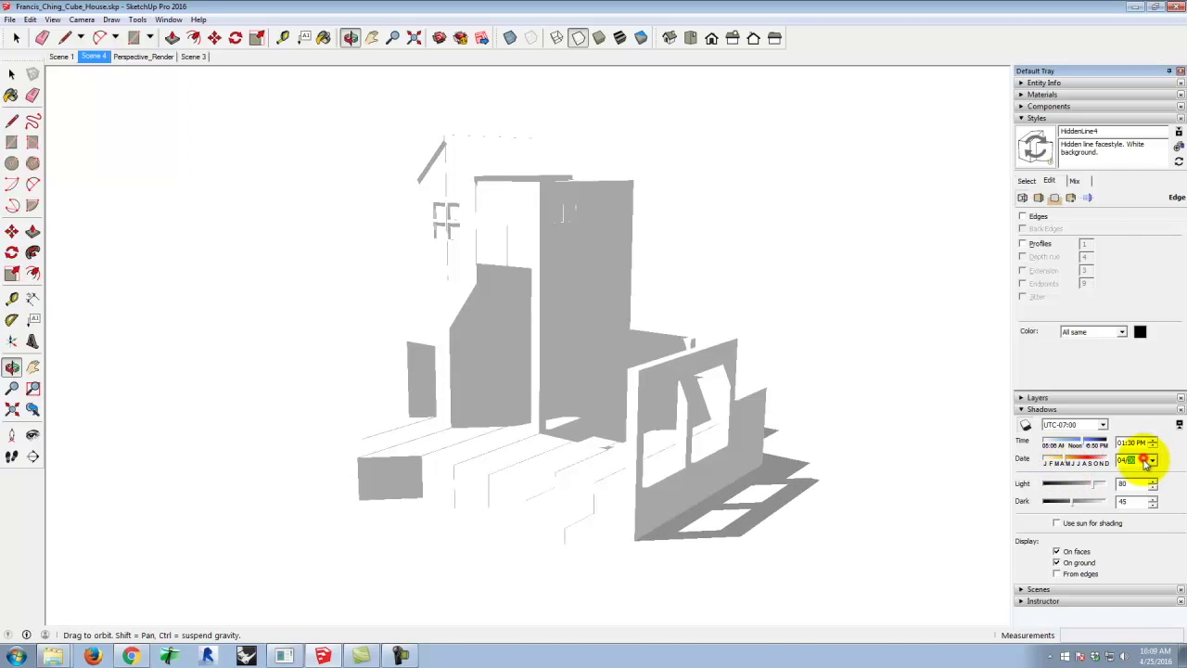
{"action": "type", "text": "25"}
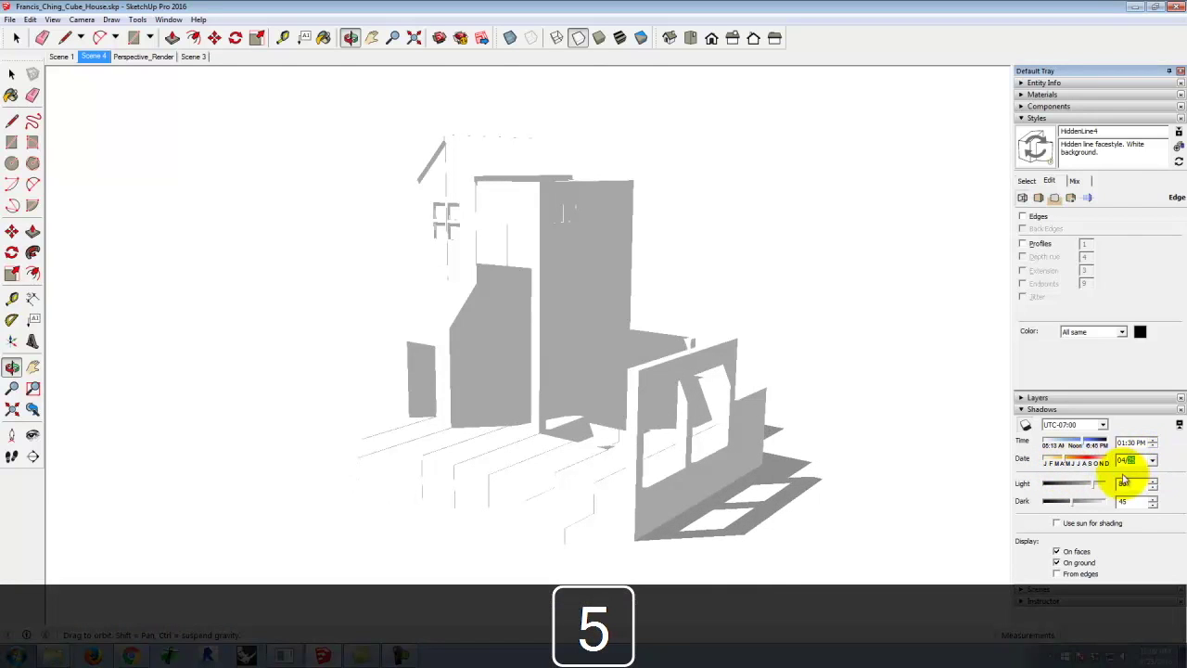
{"action": "mouse_move", "coordinate": [1084, 445]}
{"action": "left_mouse_down"}
{"action": "mouse_move", "coordinate": [1066, 448]}
{"action": "mouse_move", "coordinate": [1087, 443]}
{"action": "left_mouse_up"}
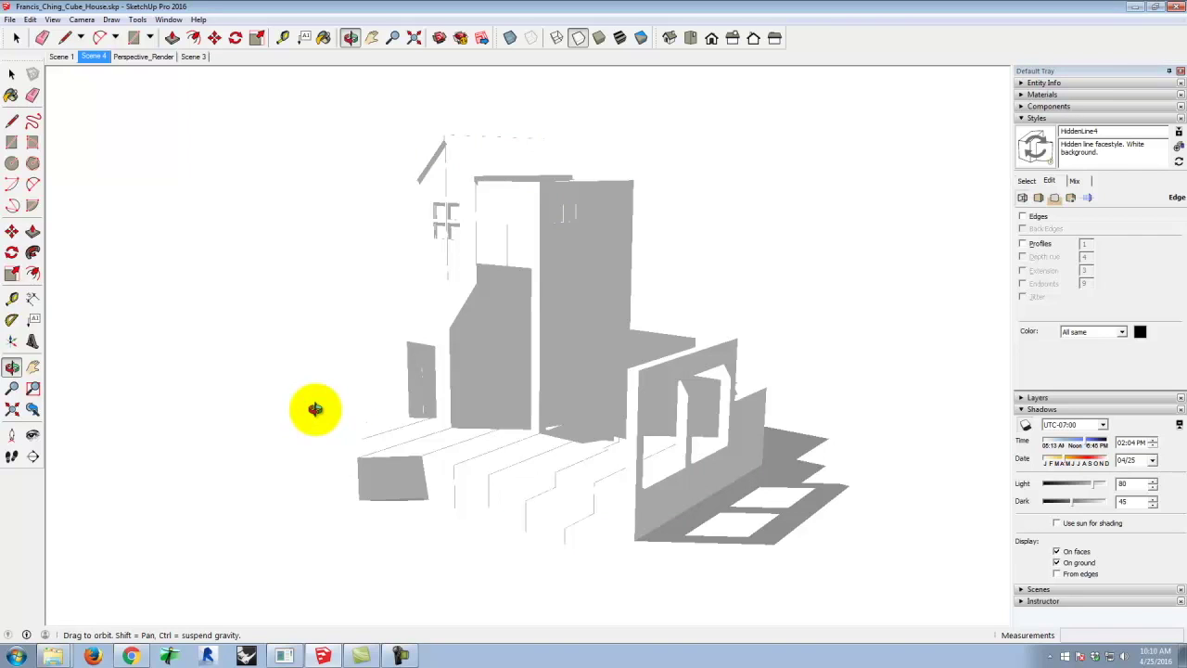
{"action": "left_click", "coordinate": [1022, 216]}
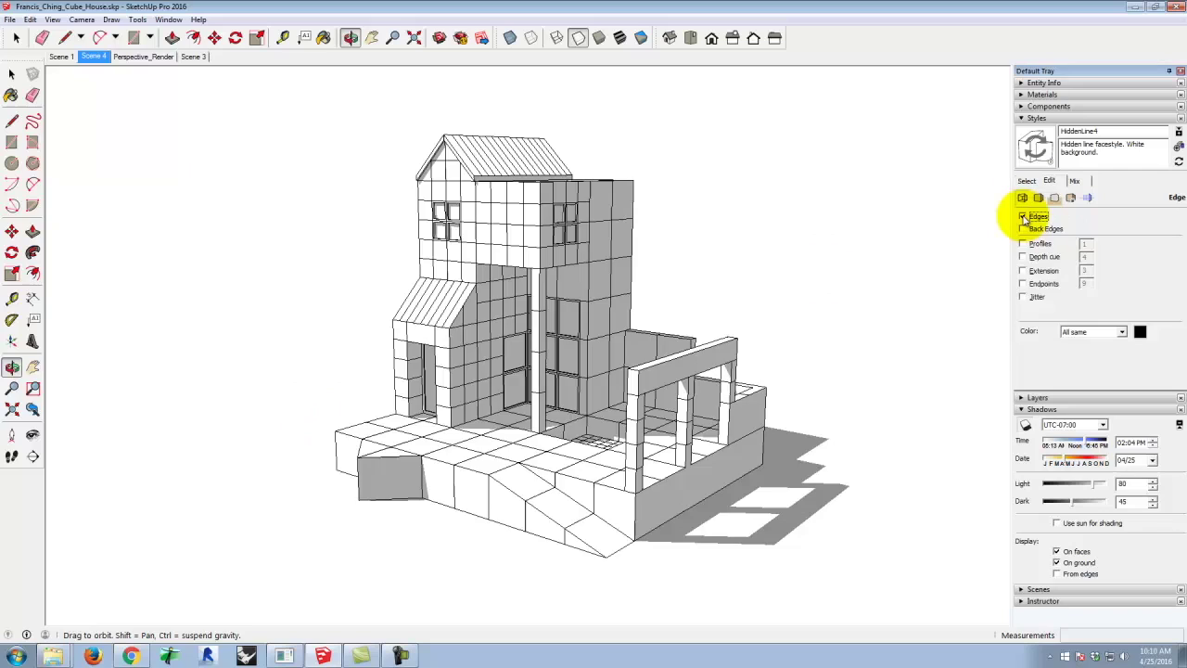
{"action": "left_click", "coordinate": [1022, 216]}
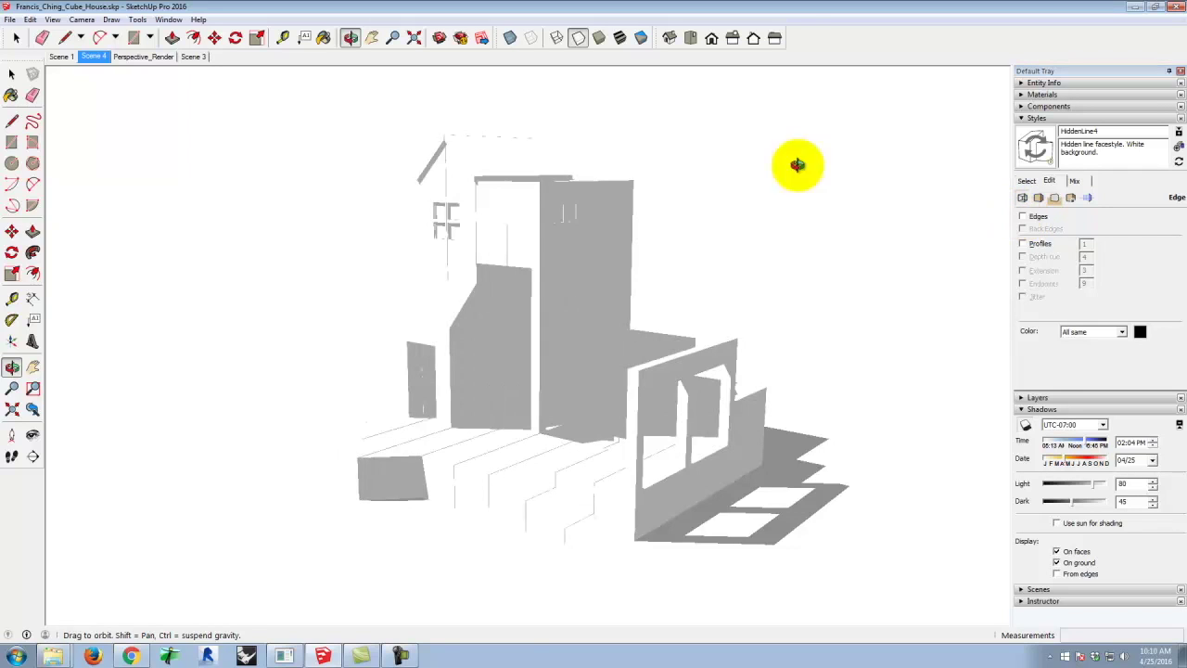
Step: Export the shadow view as a 2D JPEG named Francis_Ching_Cube_House_shadows.jpg in the Scene 4 folder, accepting the 2000-pixel width
{"action": "left_click", "coordinate": [8, 19]}
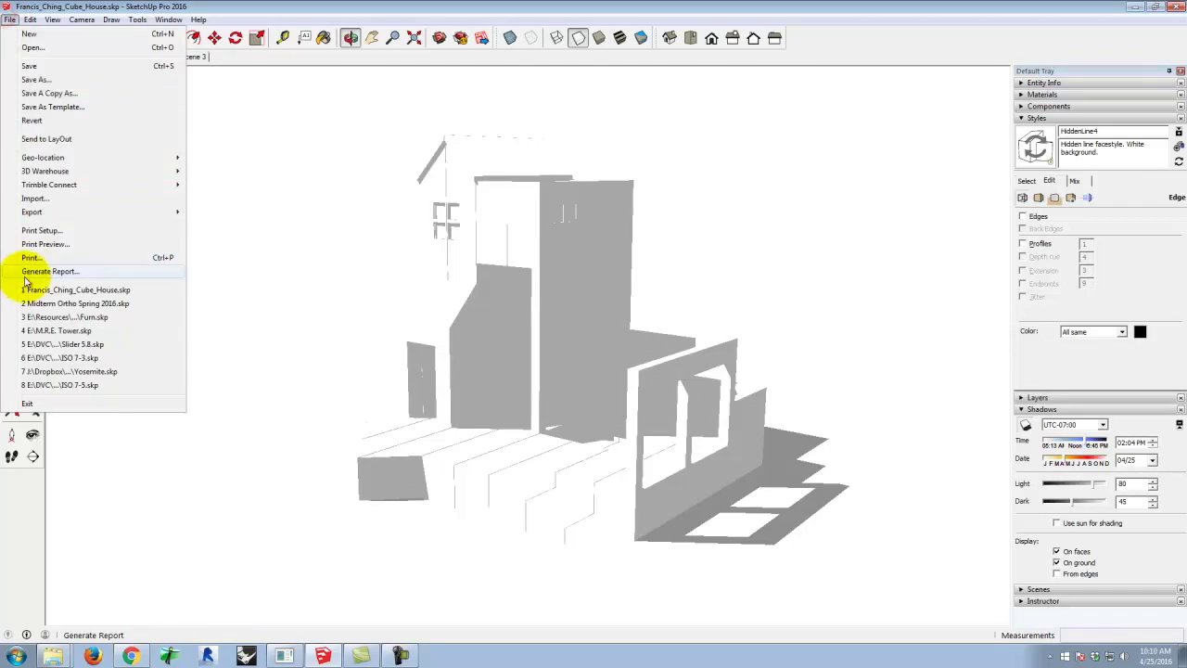
{"action": "mouse_move", "coordinate": [28, 211]}
{"action": "left_click", "coordinate": [234, 228]}
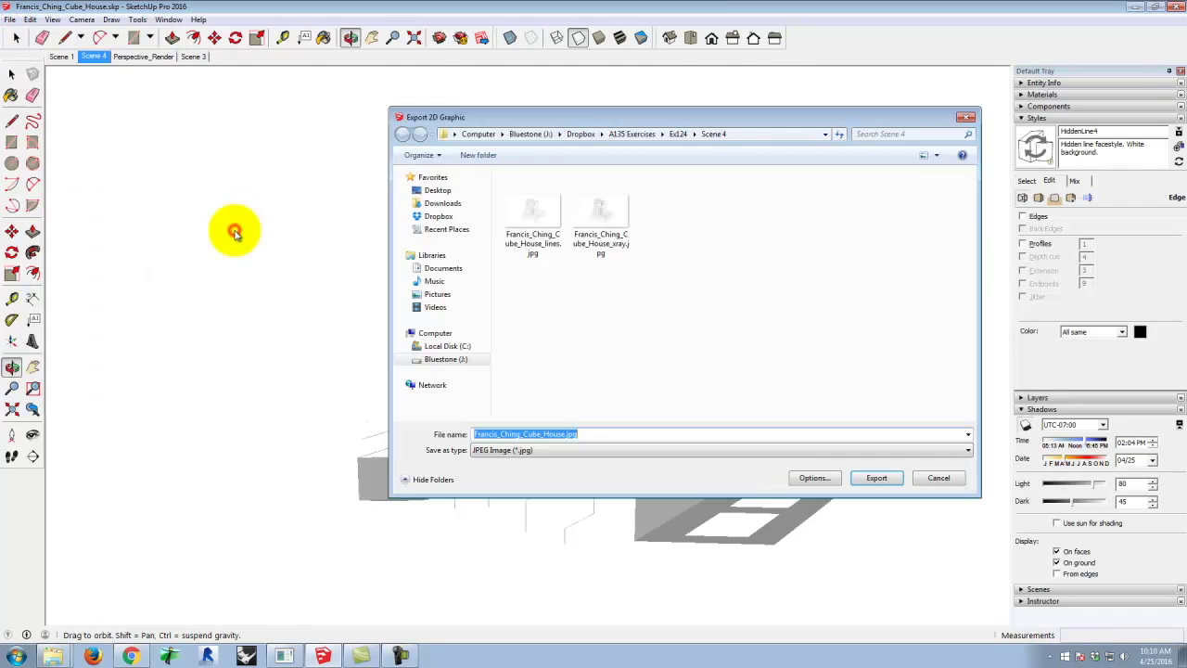
{"action": "left_click", "coordinate": [604, 208]}
{"action": "double_click", "coordinate": [576, 436]}
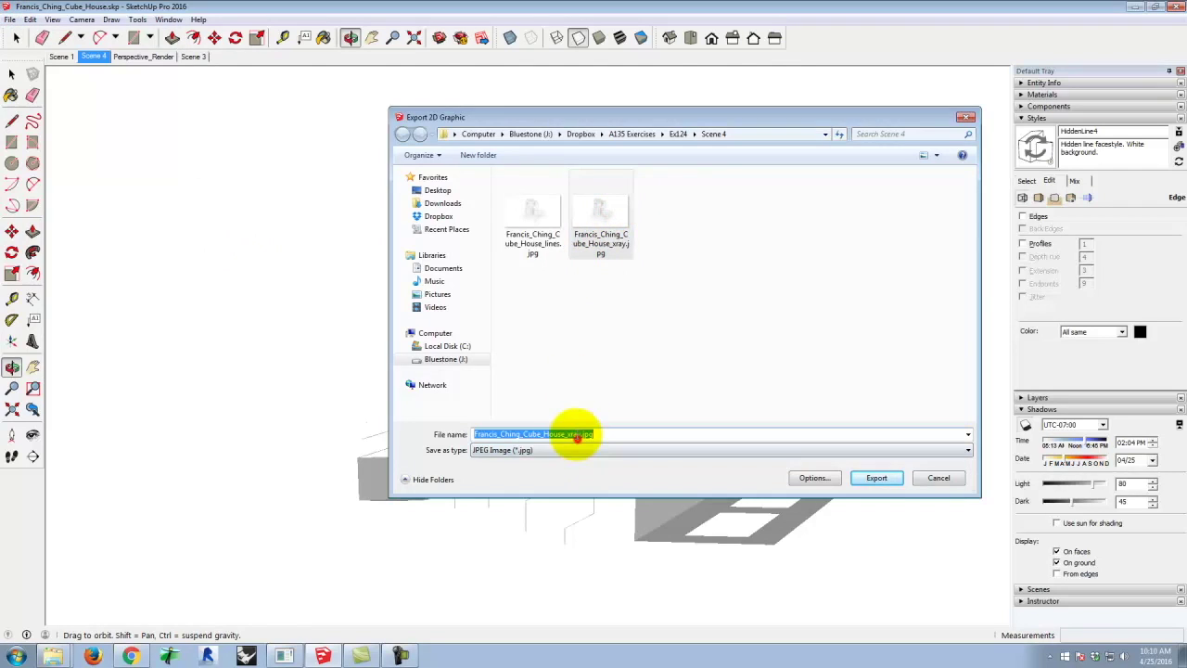
{"action": "left_click", "coordinate": [576, 436]}
{"action": "key", "text": "BackSpace"}
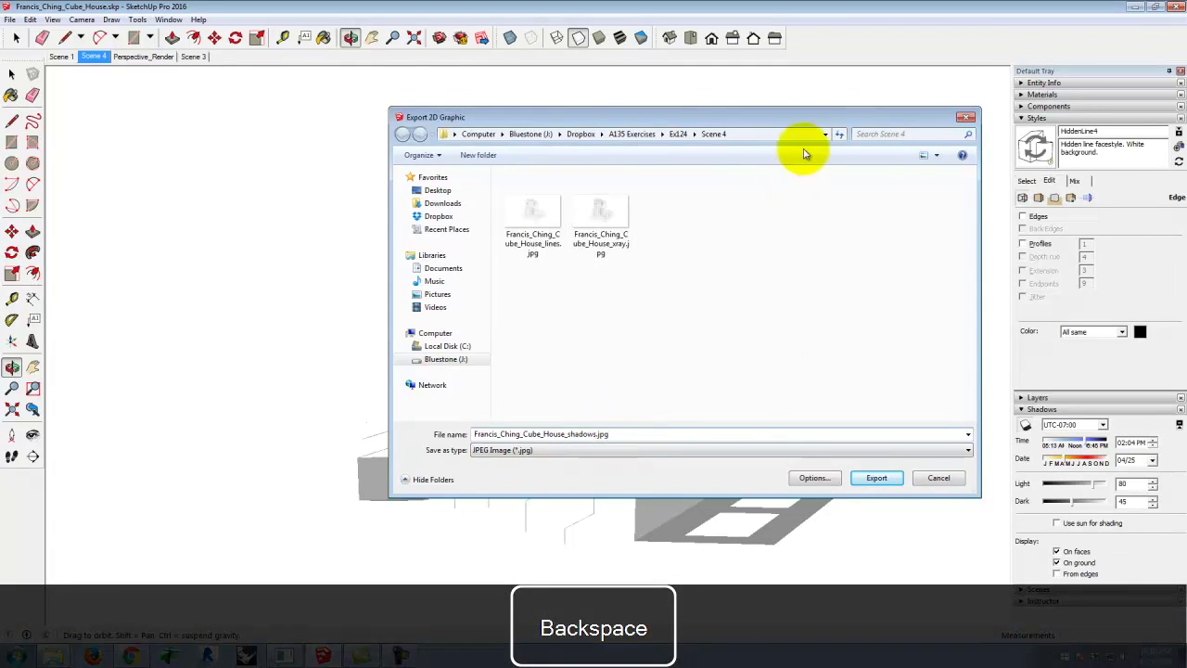
{"action": "left_click", "coordinate": [816, 477]}
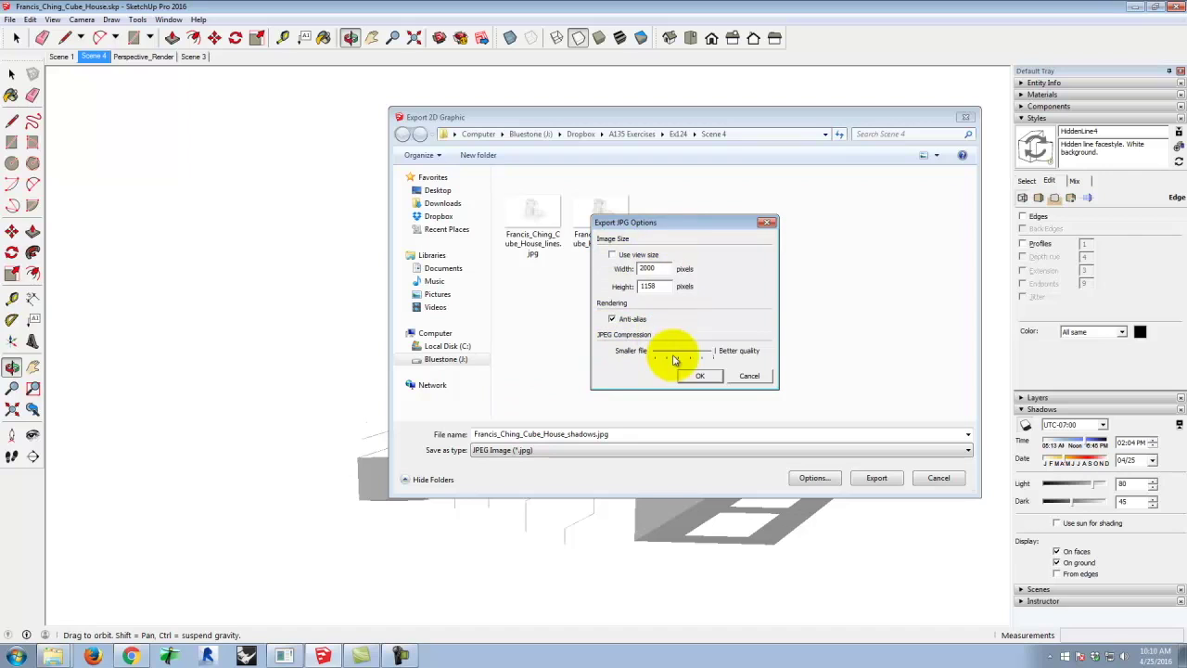
{"action": "left_click", "coordinate": [711, 375]}
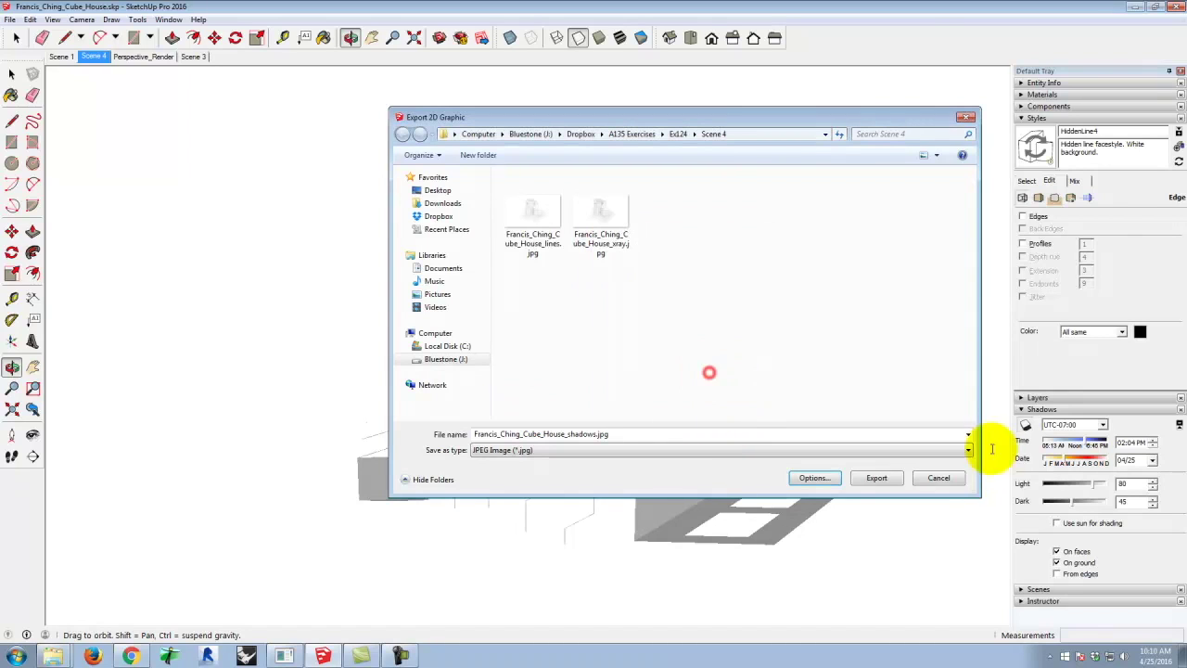
{"action": "left_click", "coordinate": [884, 478]}
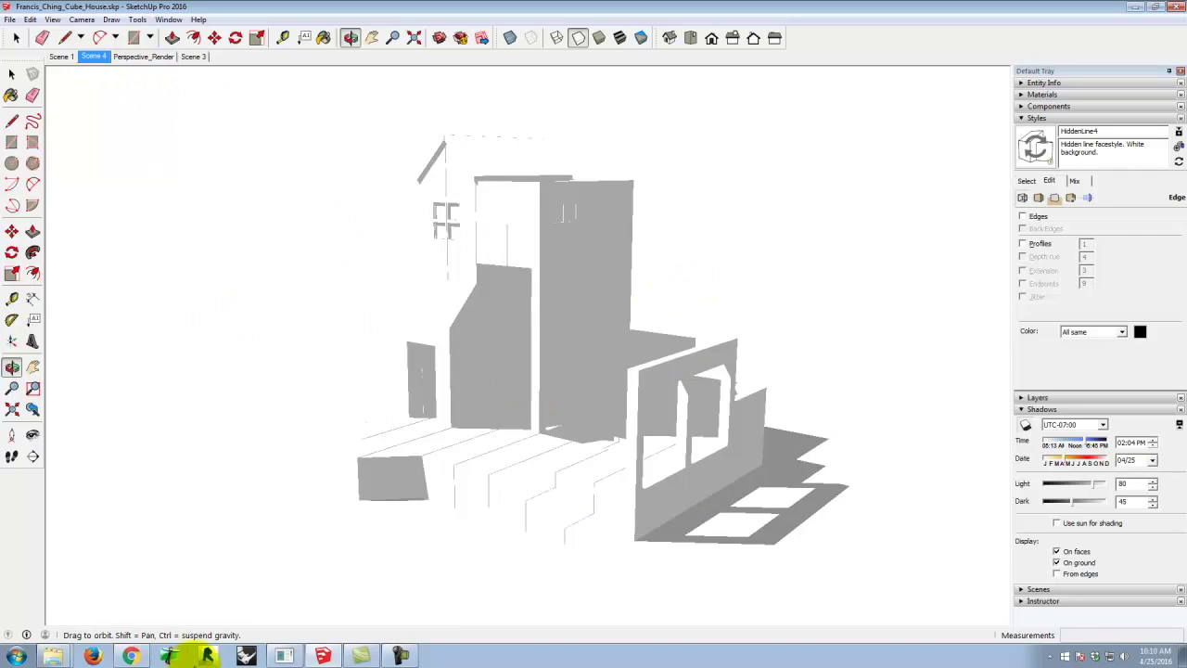
Step: Switch to the tutorial page in Chrome, read instruction 10 on the Pen Gray style and shadows, and return to SketchUp
{"action": "left_click", "coordinate": [132, 656]}
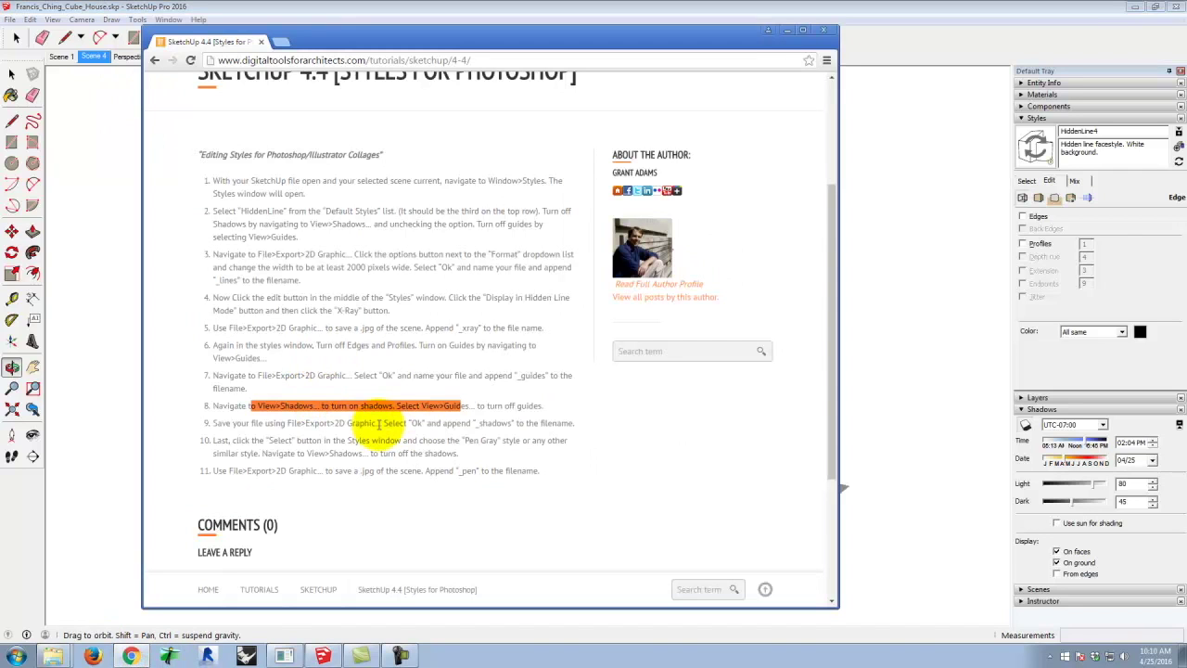
{"action": "left_click_drag", "start_coordinate": [250, 442], "coordinate": [353, 452]}
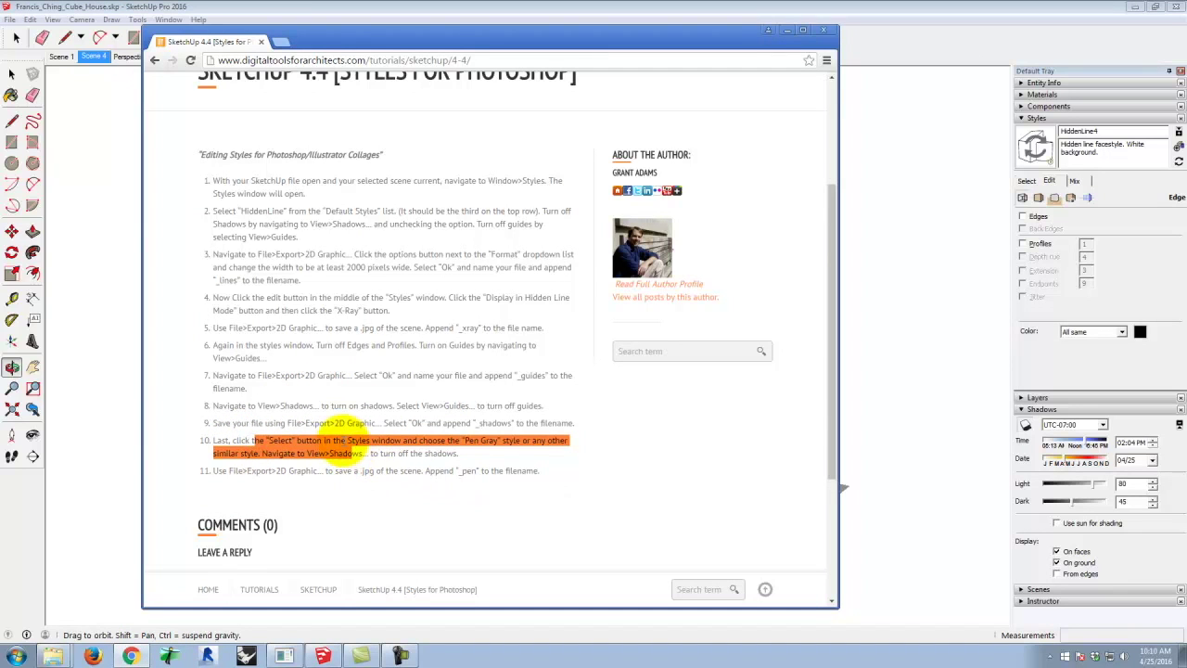
{"action": "left_click_drag", "start_coordinate": [462, 440], "coordinate": [487, 447]}
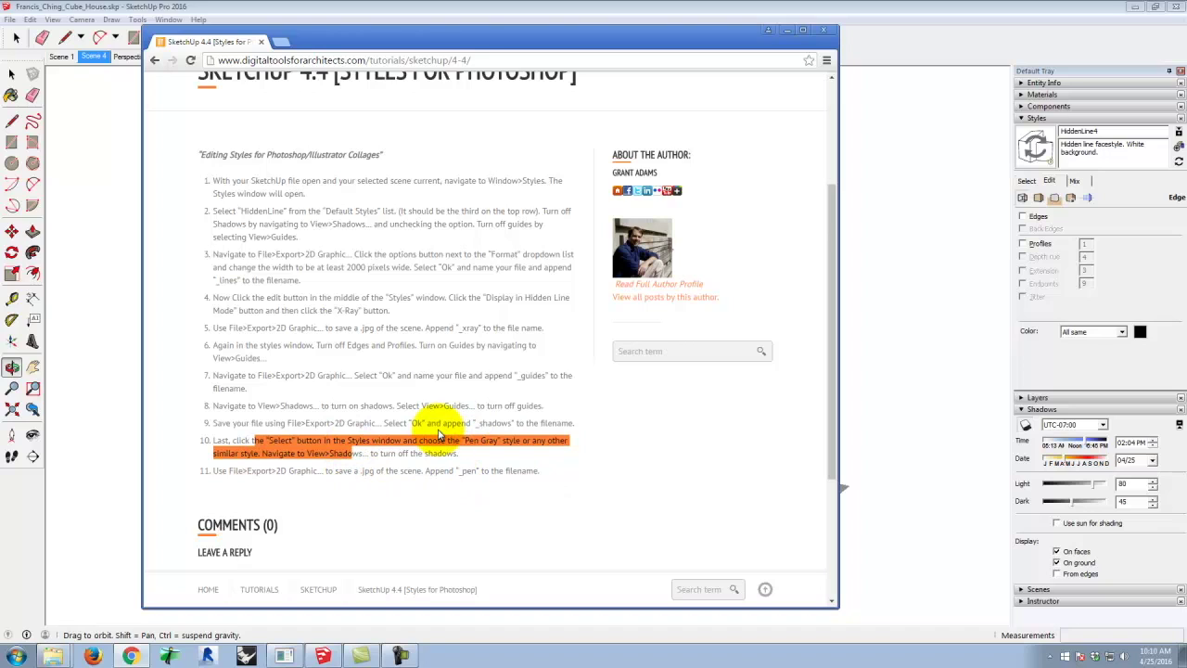
{"action": "left_click", "coordinate": [790, 31]}
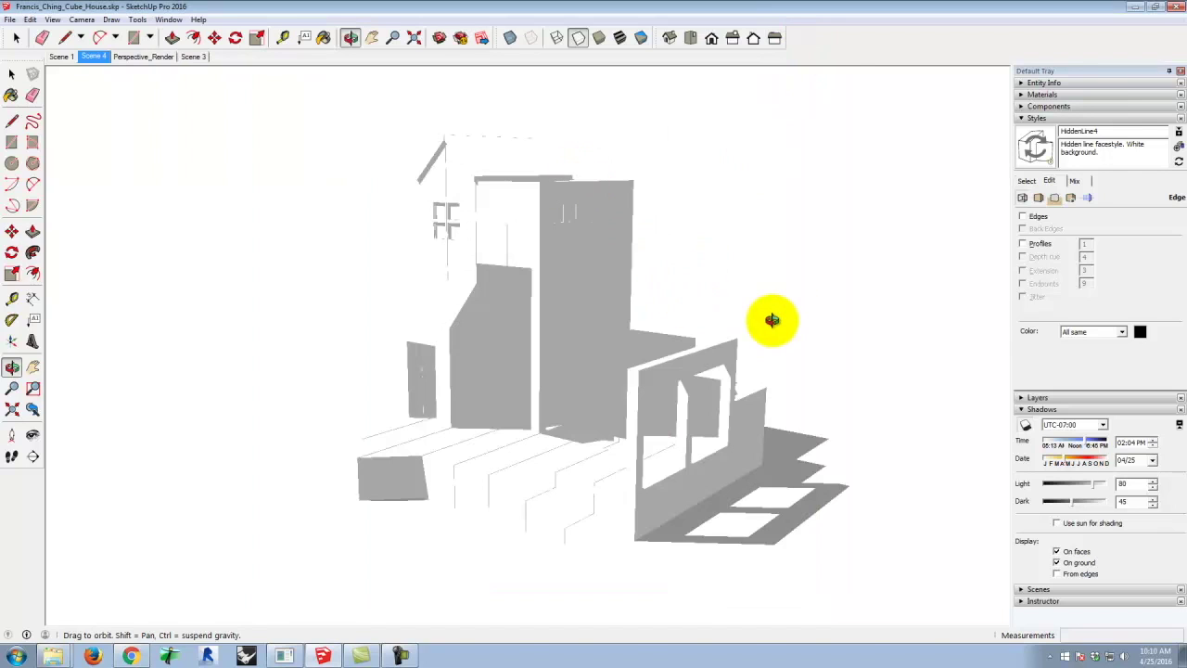
Step: Apply a pen-line style from the Sketchy Edges collection to the cube house view and turn off the shadows
{"action": "left_click", "coordinate": [1037, 119]}
{"action": "left_click", "coordinate": [1037, 119]}
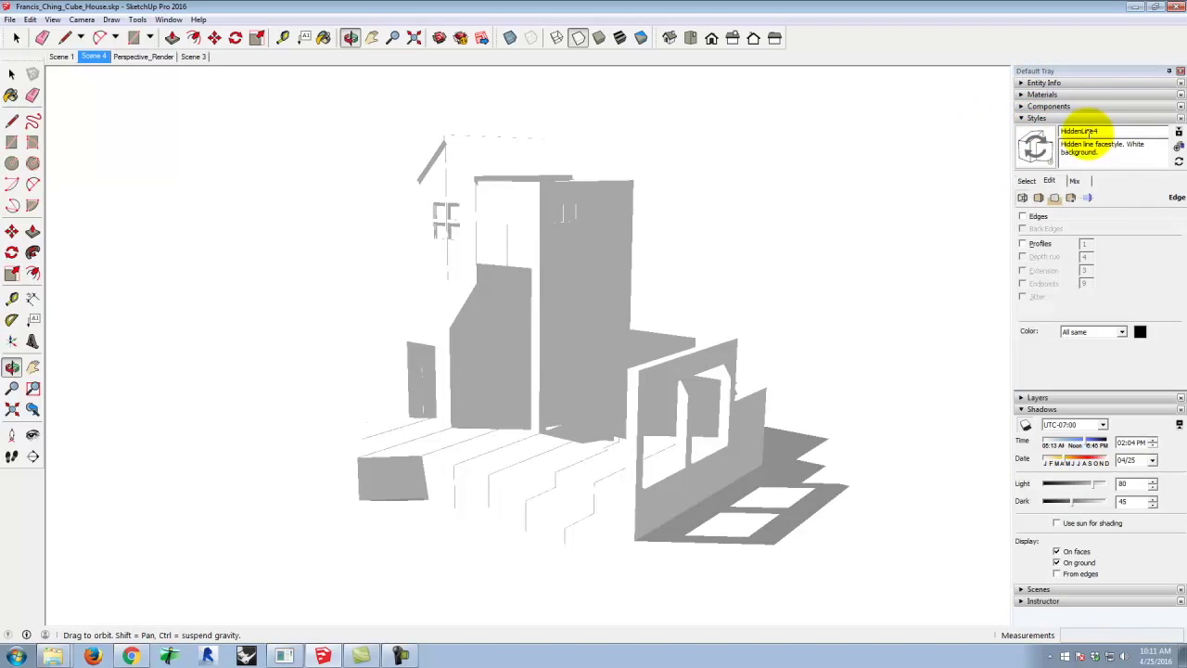
{"action": "left_click", "coordinate": [1026, 180]}
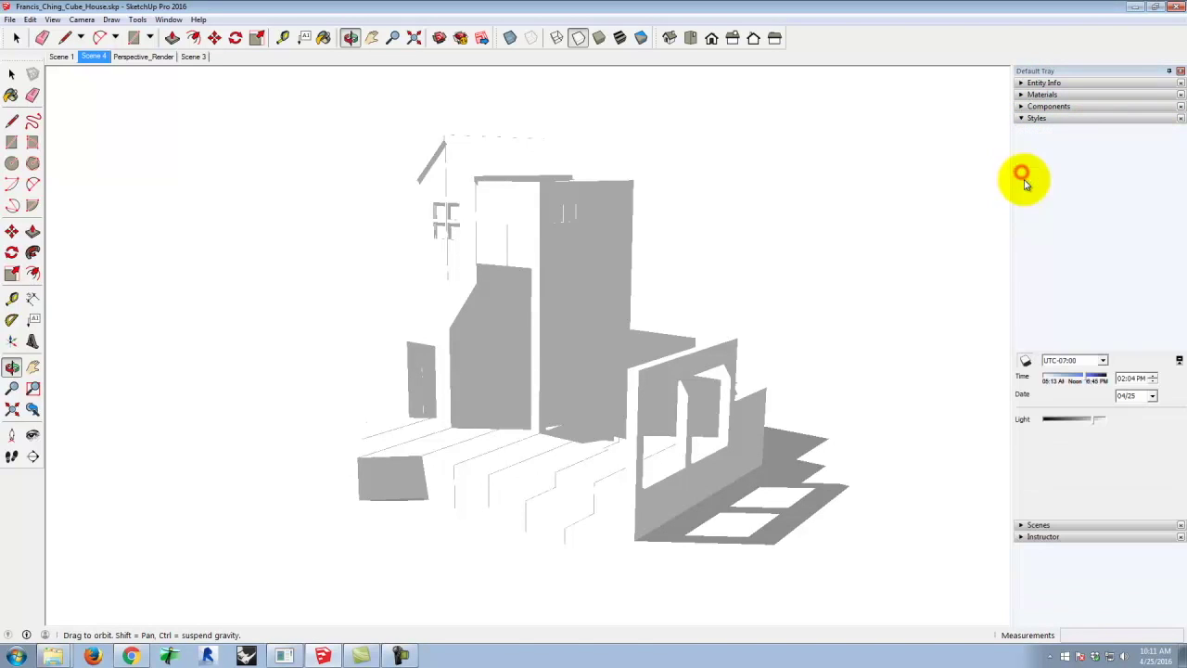
{"action": "left_click", "coordinate": [1117, 200]}
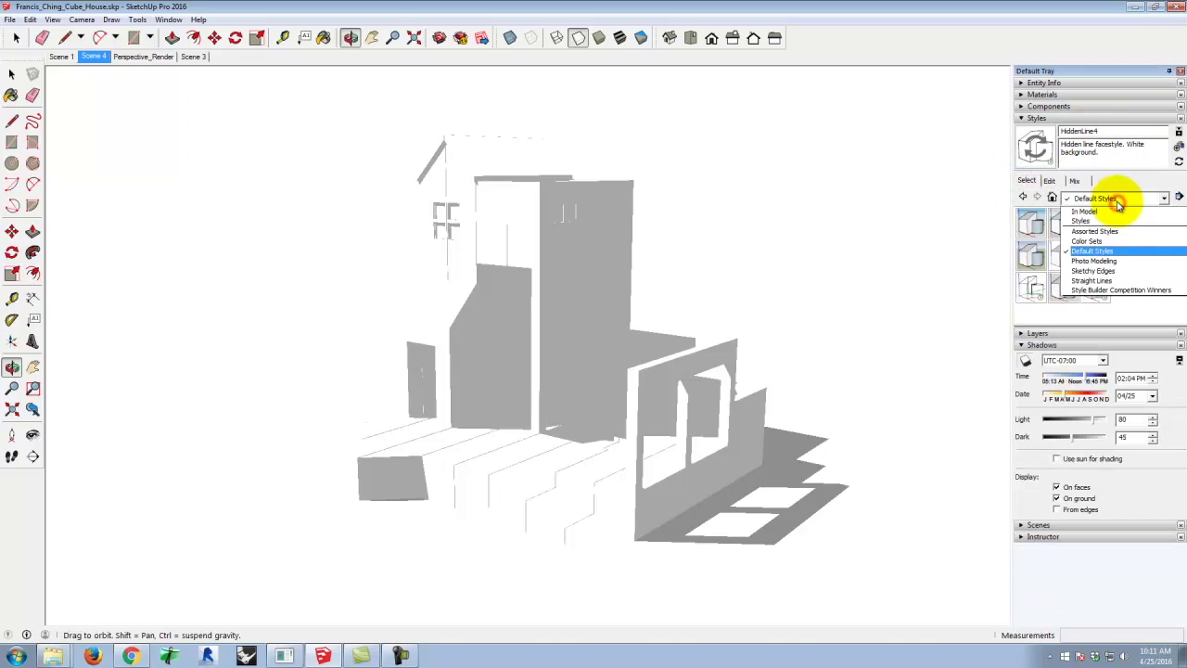
{"action": "left_click", "coordinate": [1116, 270]}
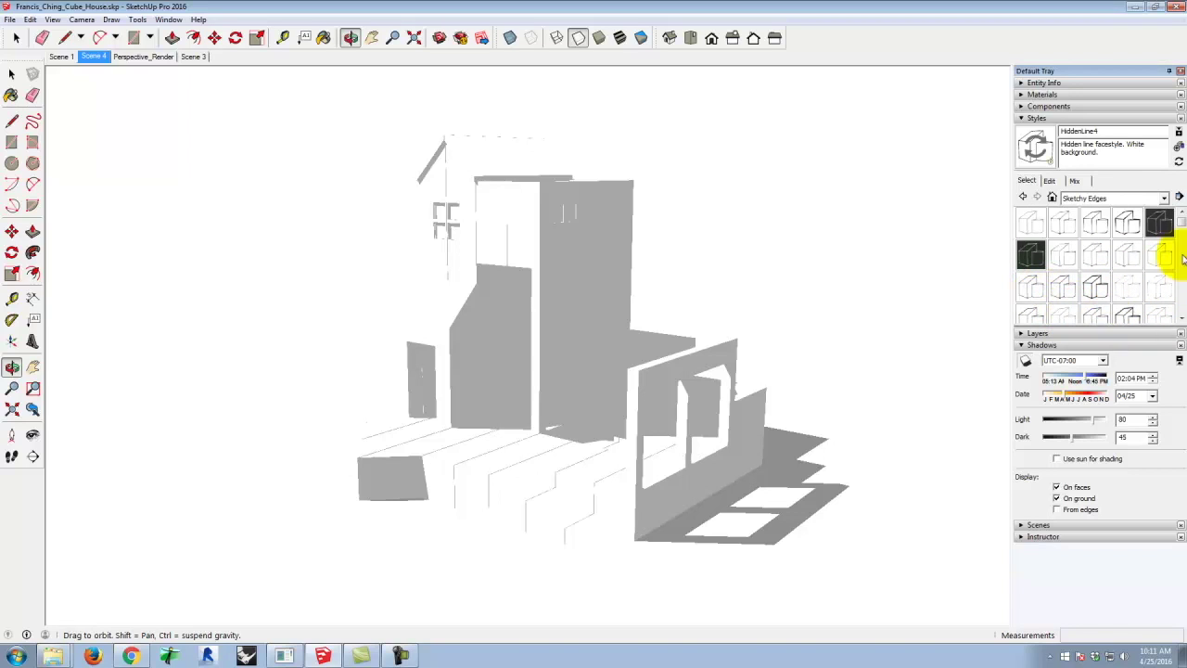
{"action": "left_click_drag", "start_coordinate": [1184, 220], "coordinate": [1182, 258]}
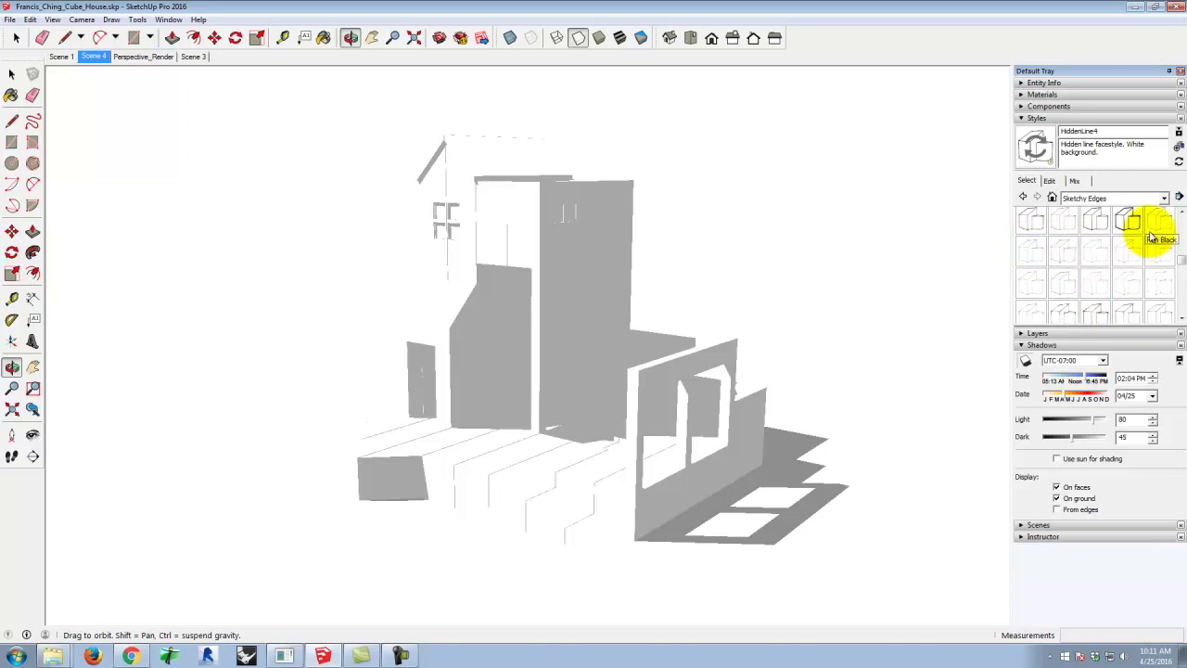
{"action": "left_click", "coordinate": [1090, 251]}
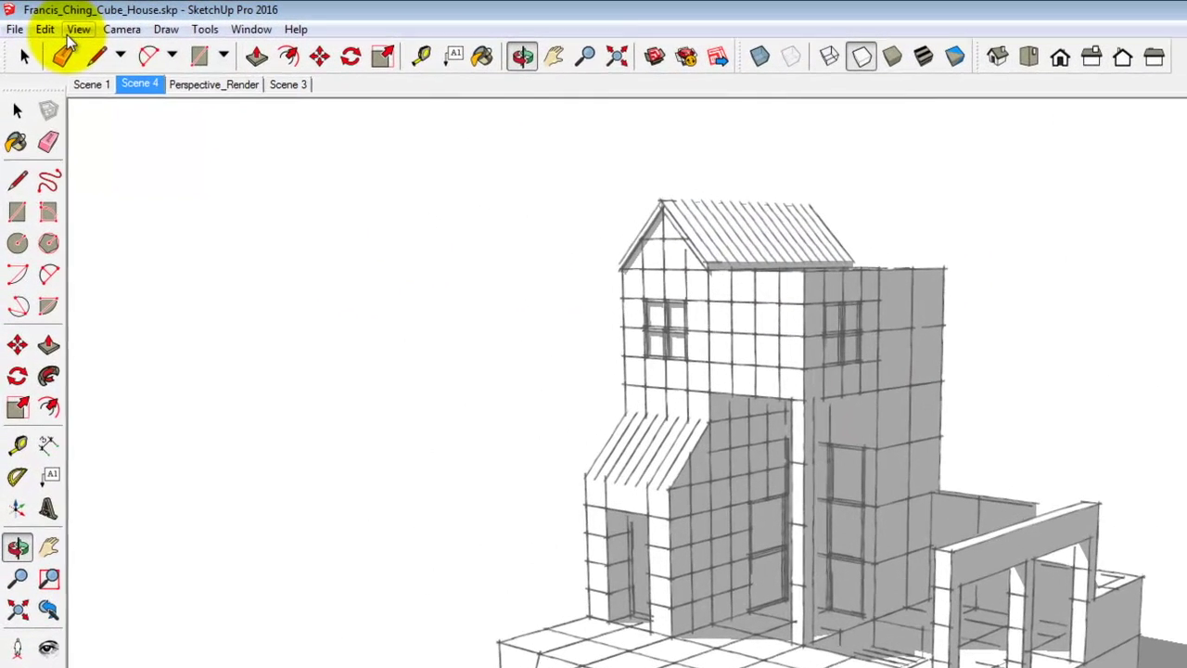
{"action": "left_click", "coordinate": [78, 29]}
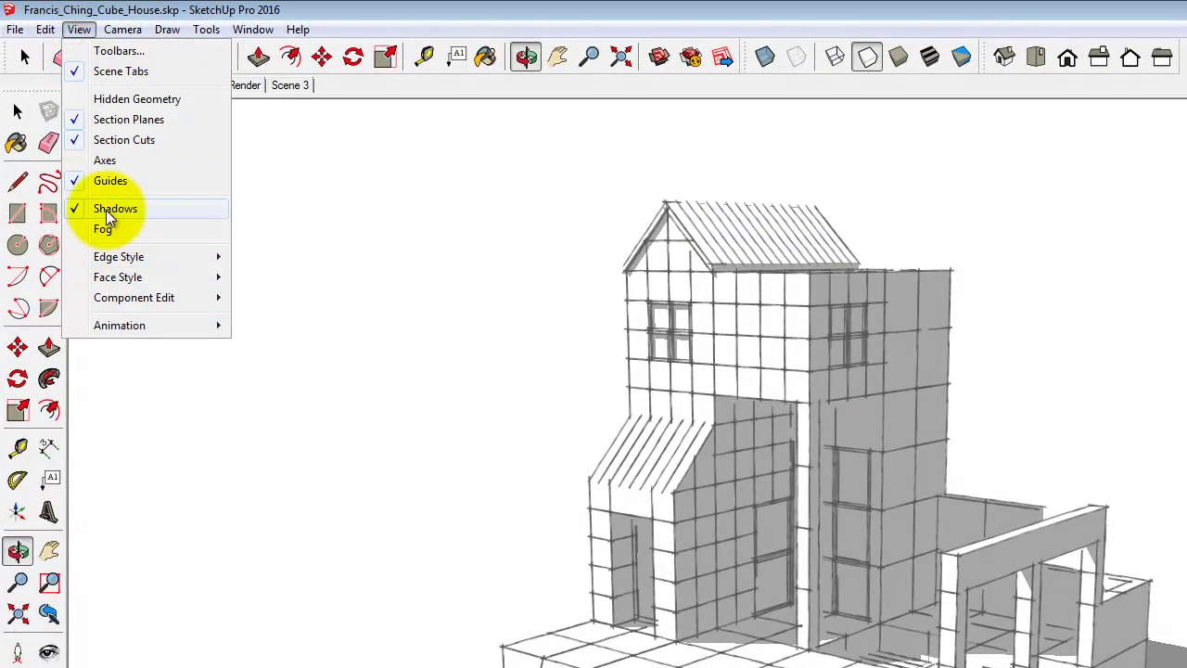
{"action": "left_click", "coordinate": [113, 211]}
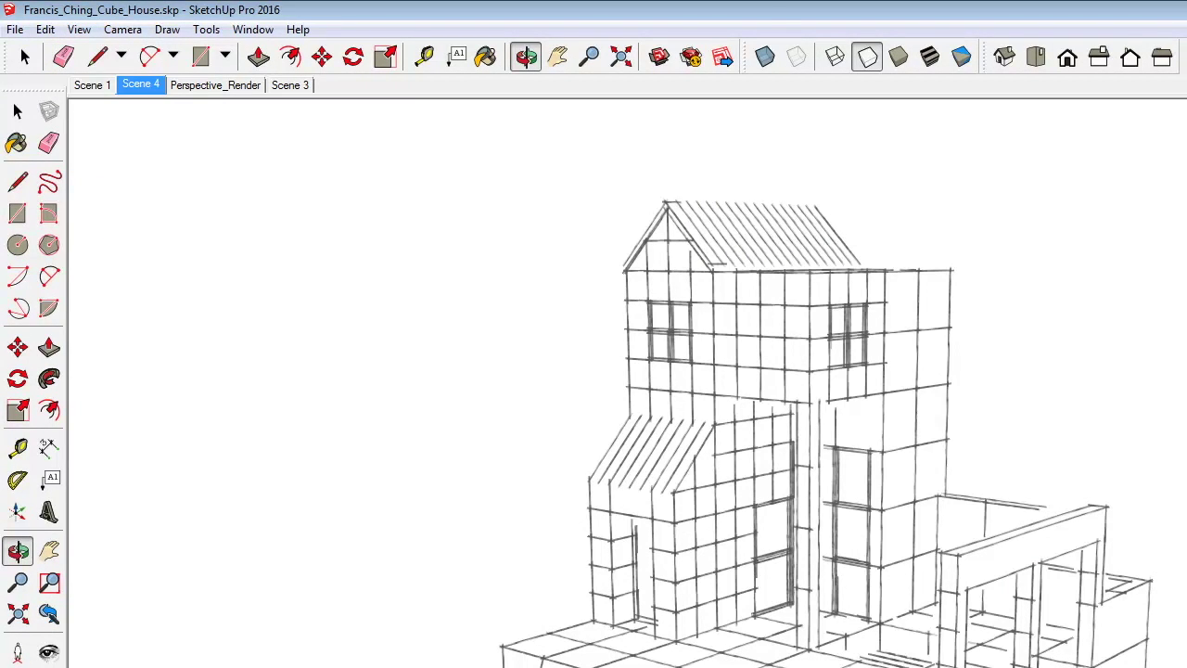
Step: Export the pen-line view as a 2D JPEG named Francis_Ching_Cube_House_pengray.jpg in the Scene 4 folder
{"action": "left_click", "coordinate": [16, 28]}
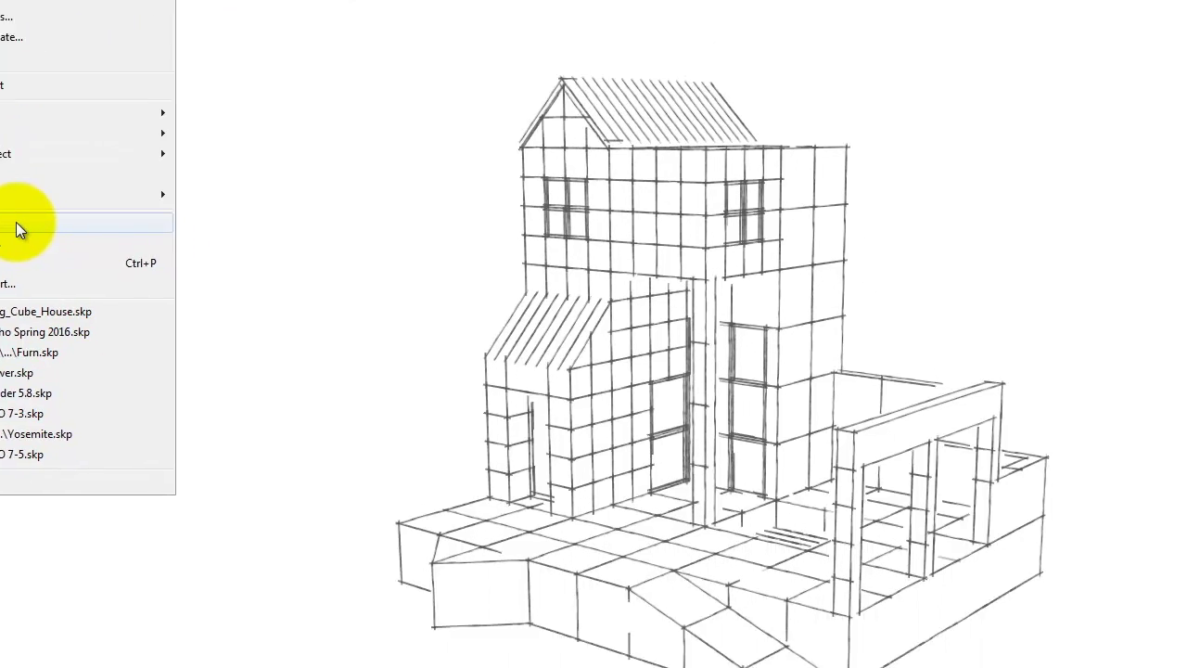
{"action": "mouse_move", "coordinate": [111, 161]}
{"action": "left_click", "coordinate": [238, 181]}
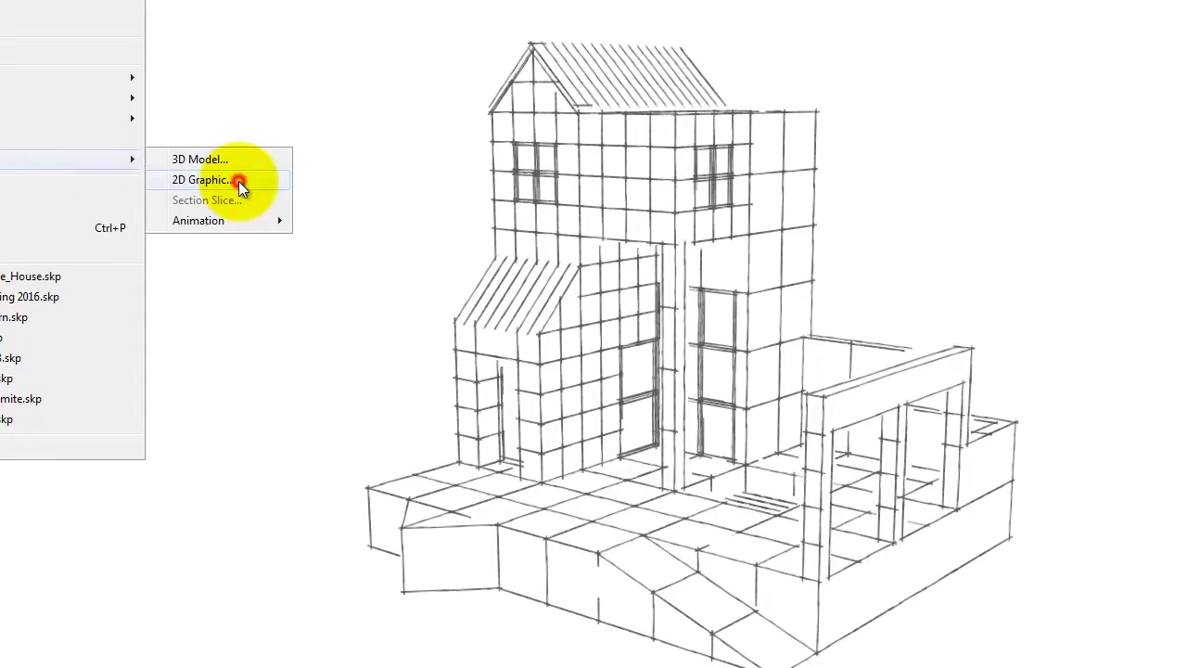
{"action": "left_click", "coordinate": [878, 169]}
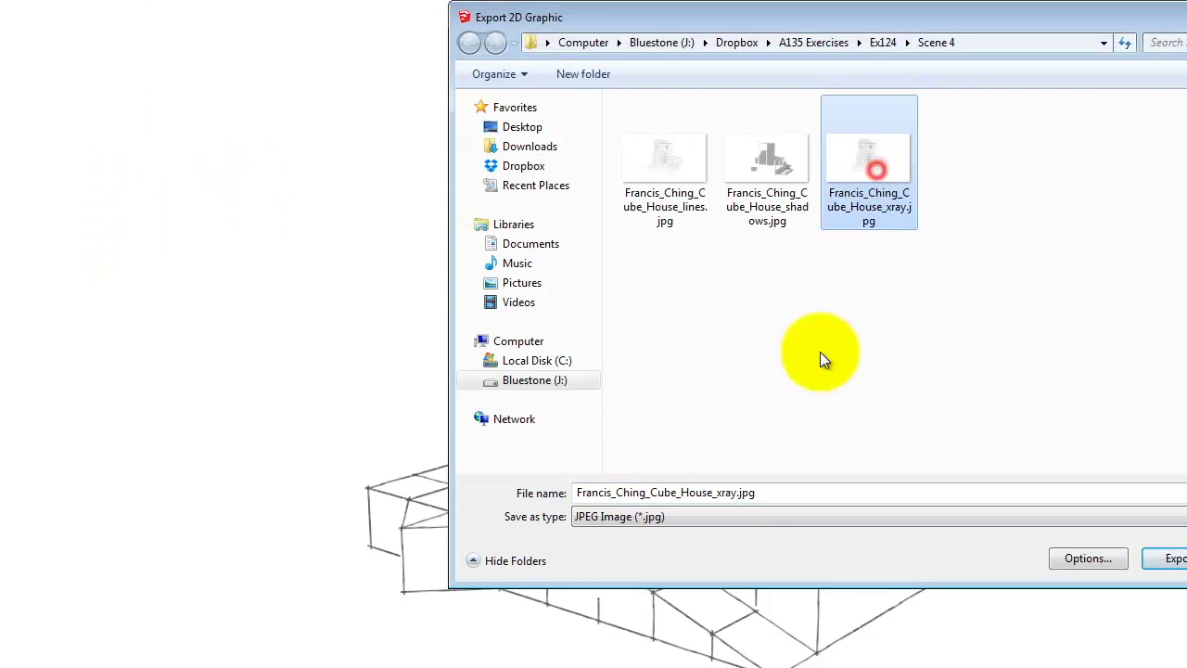
{"action": "left_click", "coordinate": [730, 492]}
{"action": "left_click", "coordinate": [735, 492]}
{"action": "key", "text": "BackSpace"}
{"action": "key", "text": "BackSpace"}
{"action": "key", "text": "BackSpace"}
{"action": "key", "text": "BackSpace"}
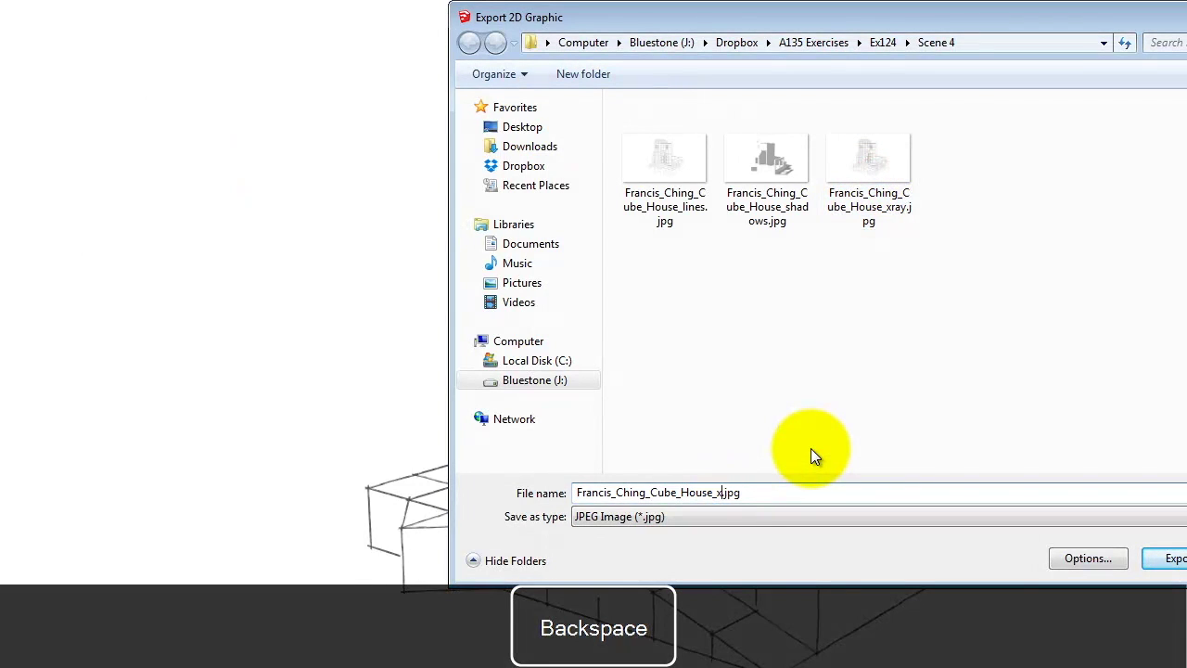
{"action": "type", "text": "pengray"}
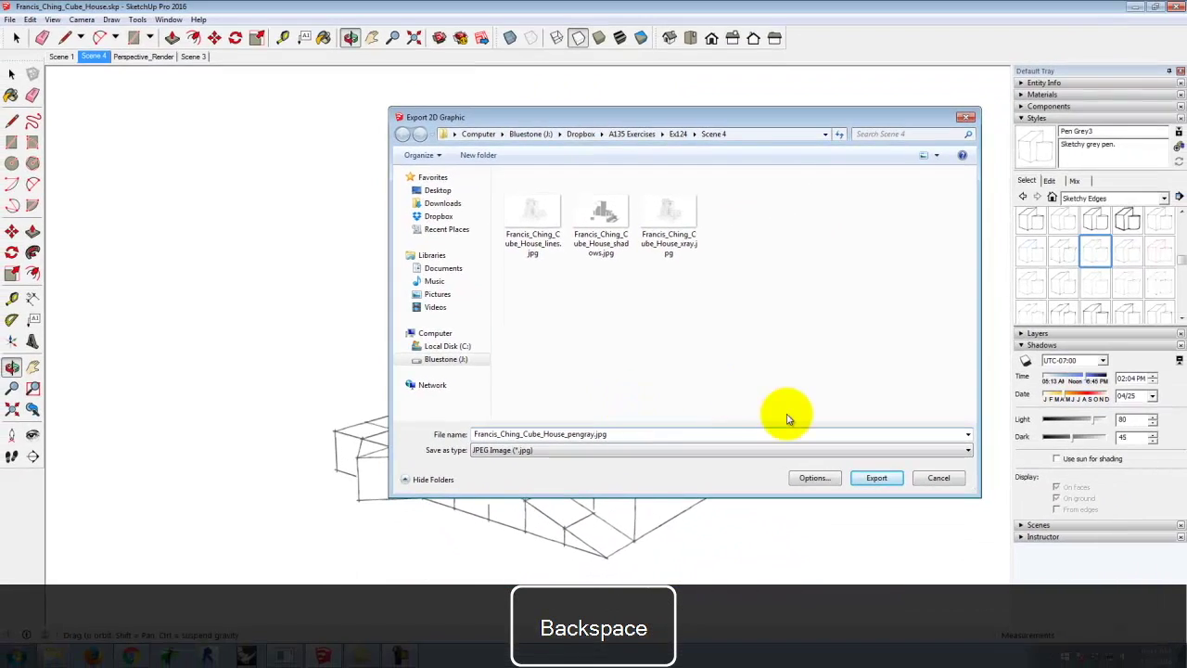
{"action": "left_click", "coordinate": [877, 478]}
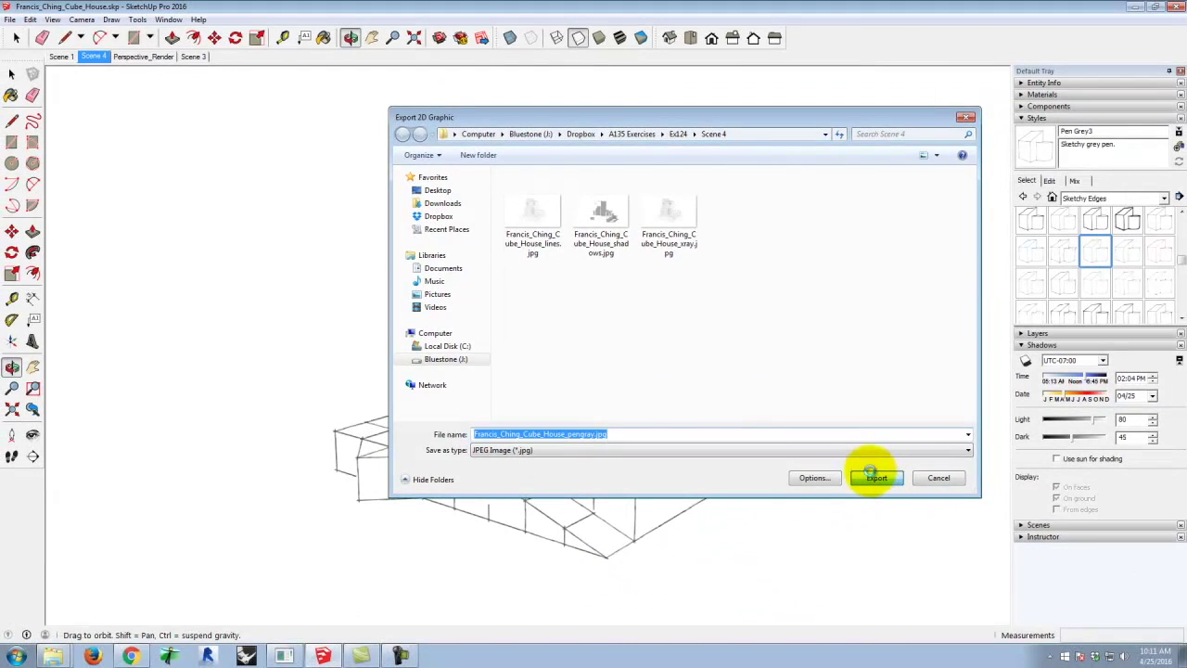
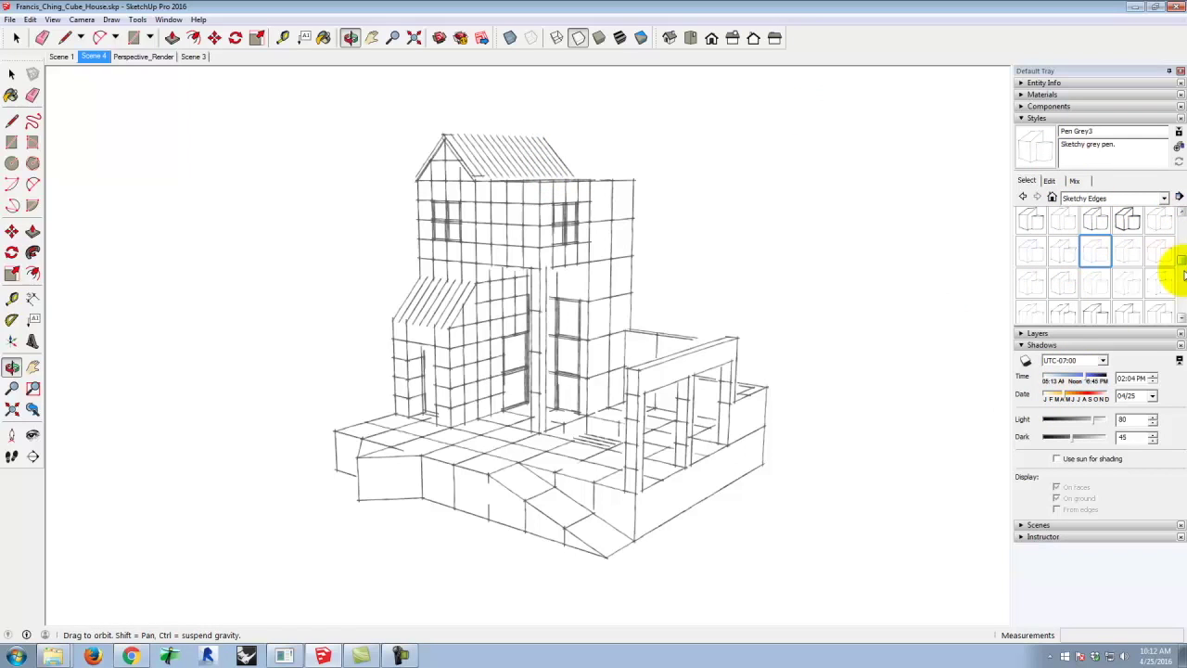
Step: Apply the Airbrush with Endpoints style and export the view as a 2D JPEG named Francis_Ching_Cube_House_airbrush.jpg in the Scene 4 folder
{"action": "left_click_drag", "start_coordinate": [1183, 263], "coordinate": [1165, 199]}
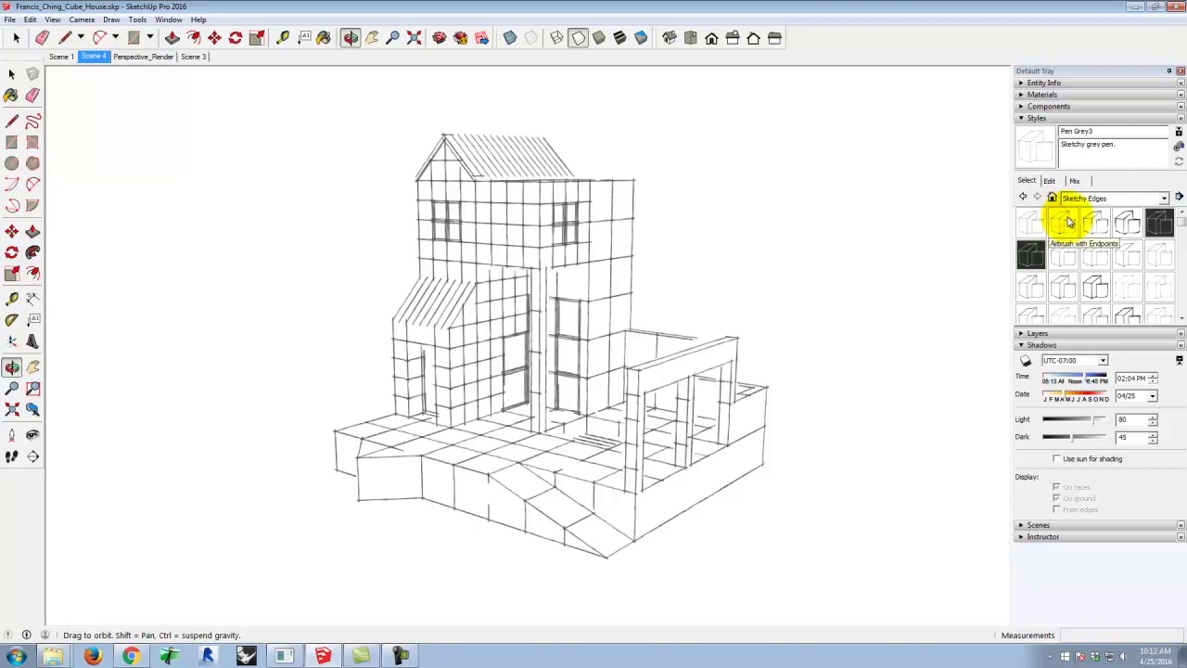
{"action": "left_click", "coordinate": [1069, 221]}
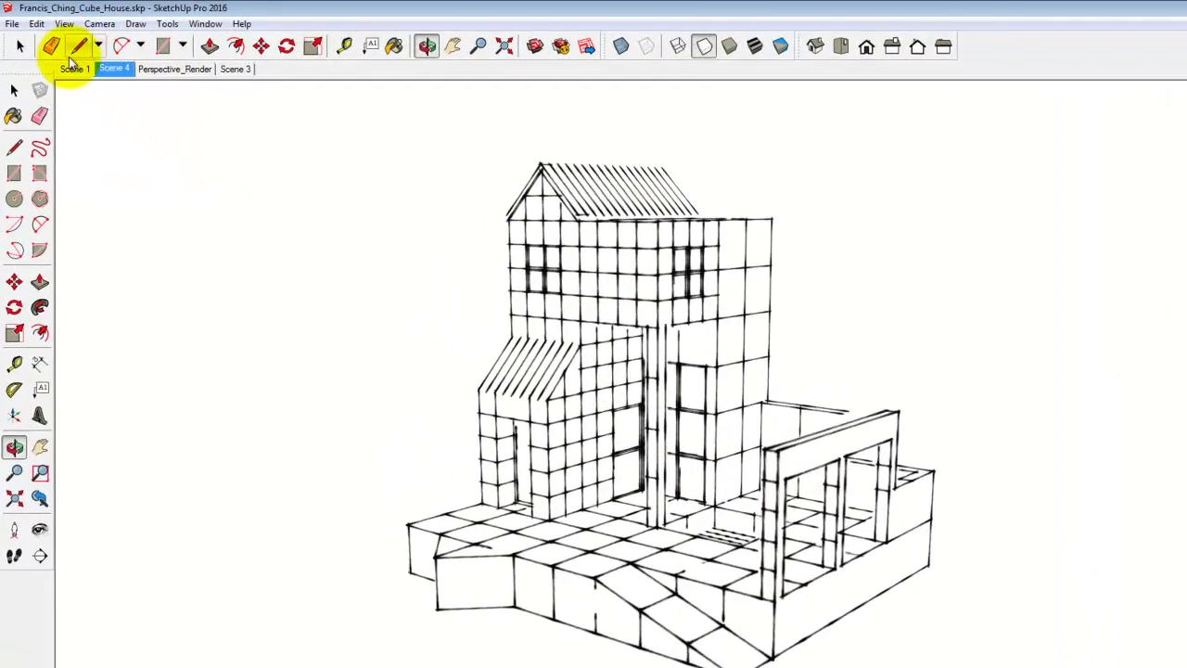
{"action": "left_click", "coordinate": [37, 24]}
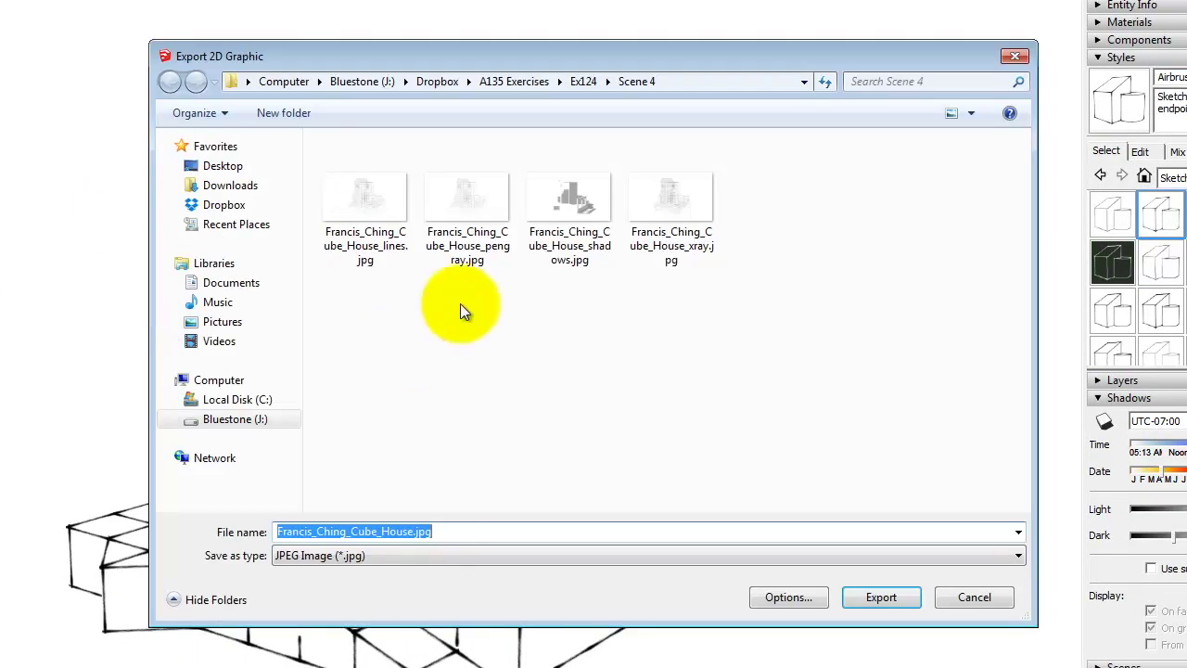
{"action": "left_click", "coordinate": [688, 198]}
{"action": "left_click", "coordinate": [437, 530]}
{"action": "left_click", "coordinate": [435, 530]}
{"action": "key", "text": "BackSpace"}
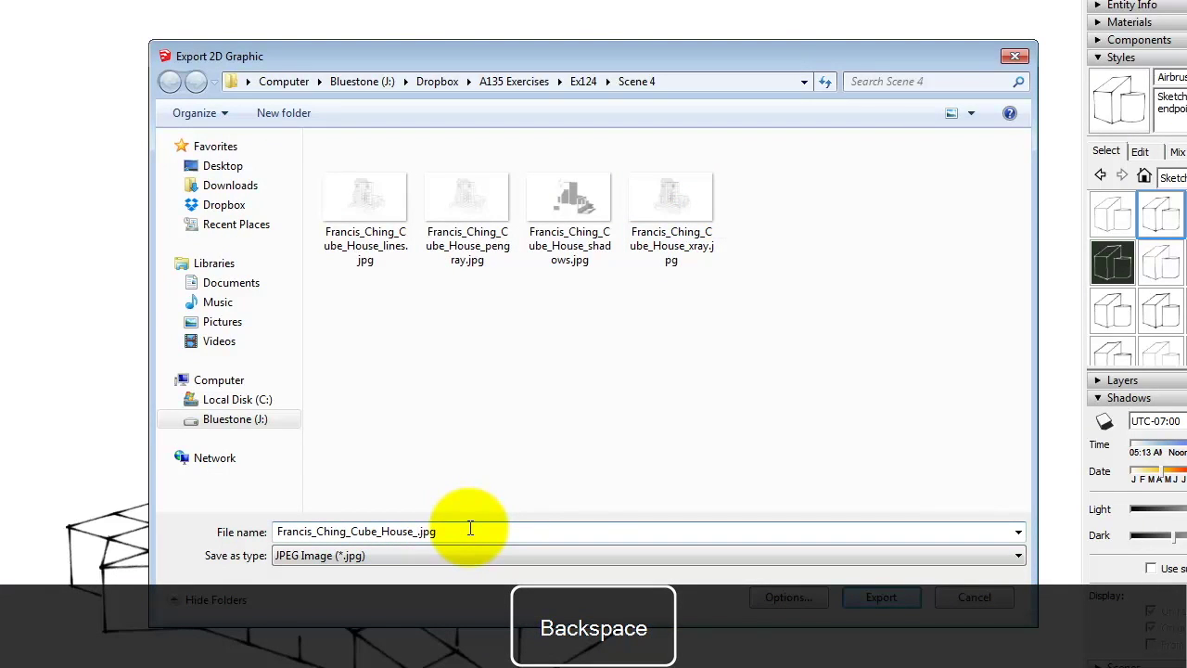
{"action": "type", "text": "airbrush"}
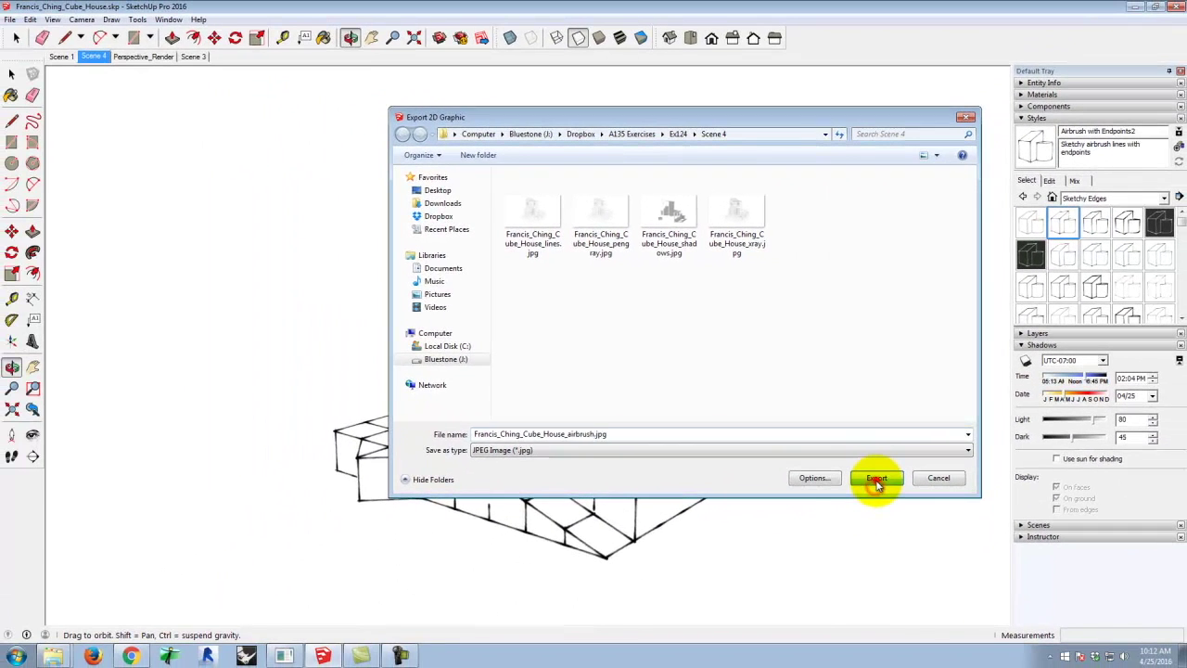
{"action": "left_click", "coordinate": [881, 593]}
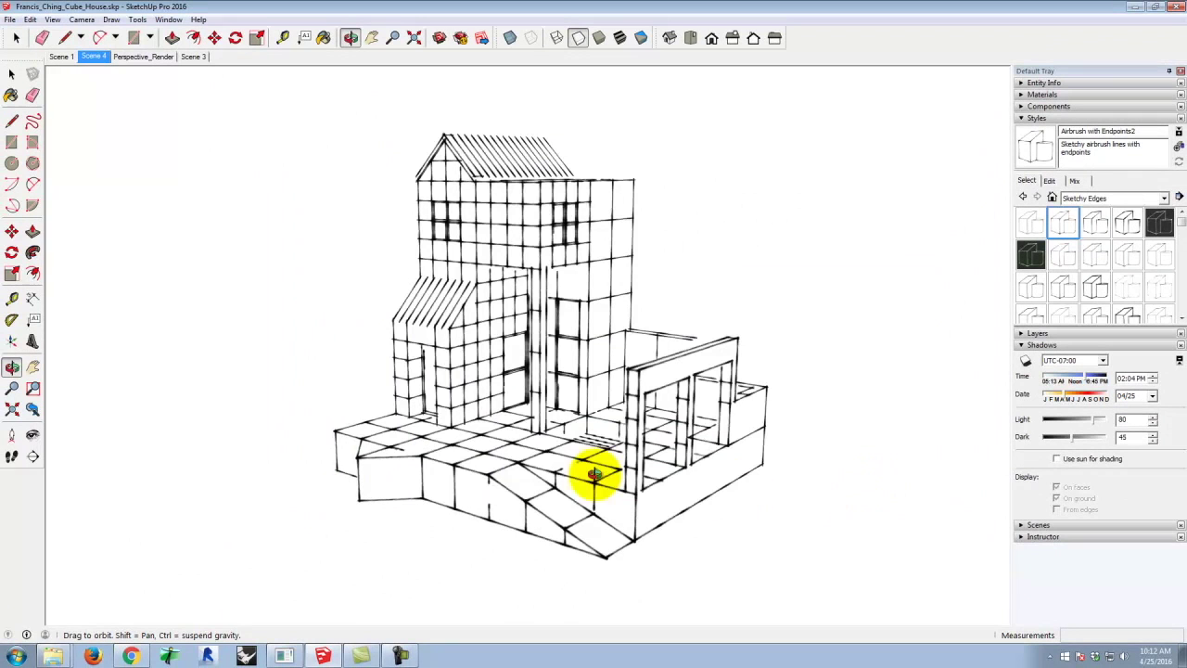
Step: Launch Photoshop from the Adobe Design Standard CS6 programs and switch to it
{"action": "left_click", "coordinate": [16, 657]}
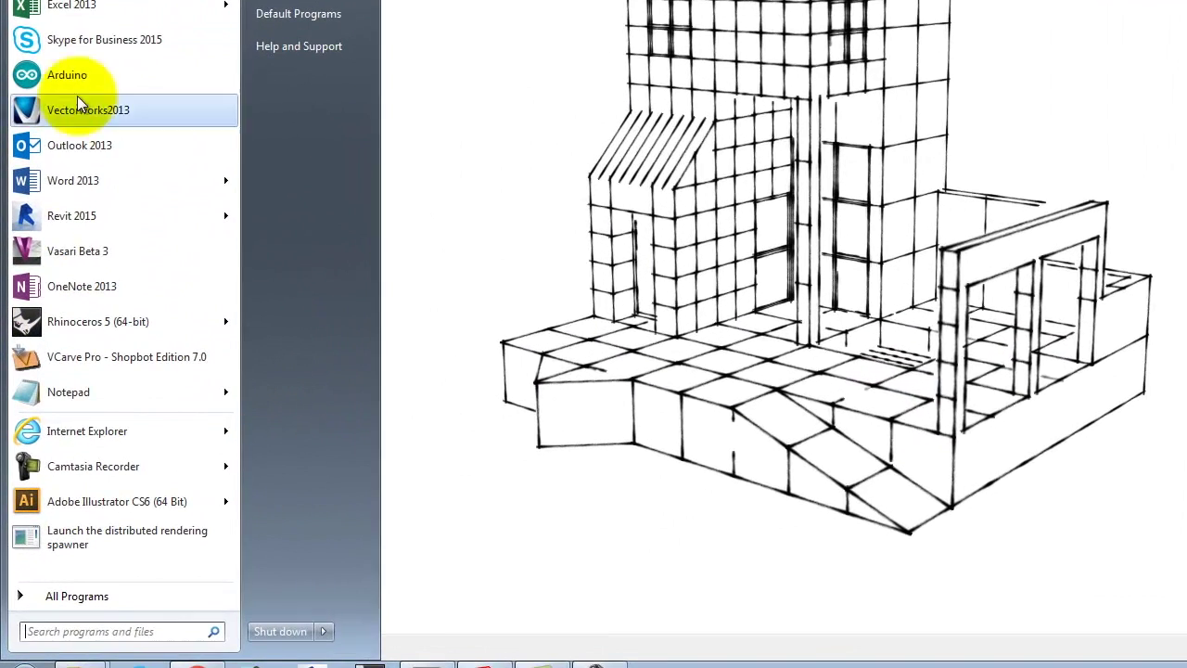
{"action": "left_click", "coordinate": [77, 595]}
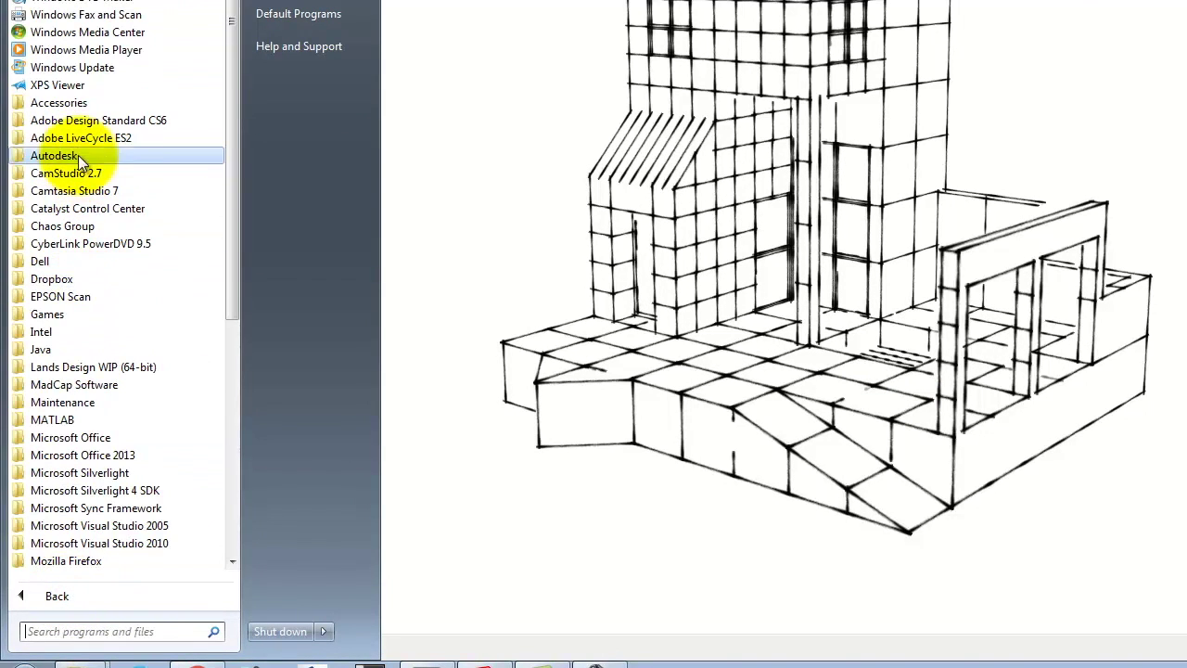
{"action": "left_click", "coordinate": [79, 121]}
{"action": "key", "text": "Escape"}
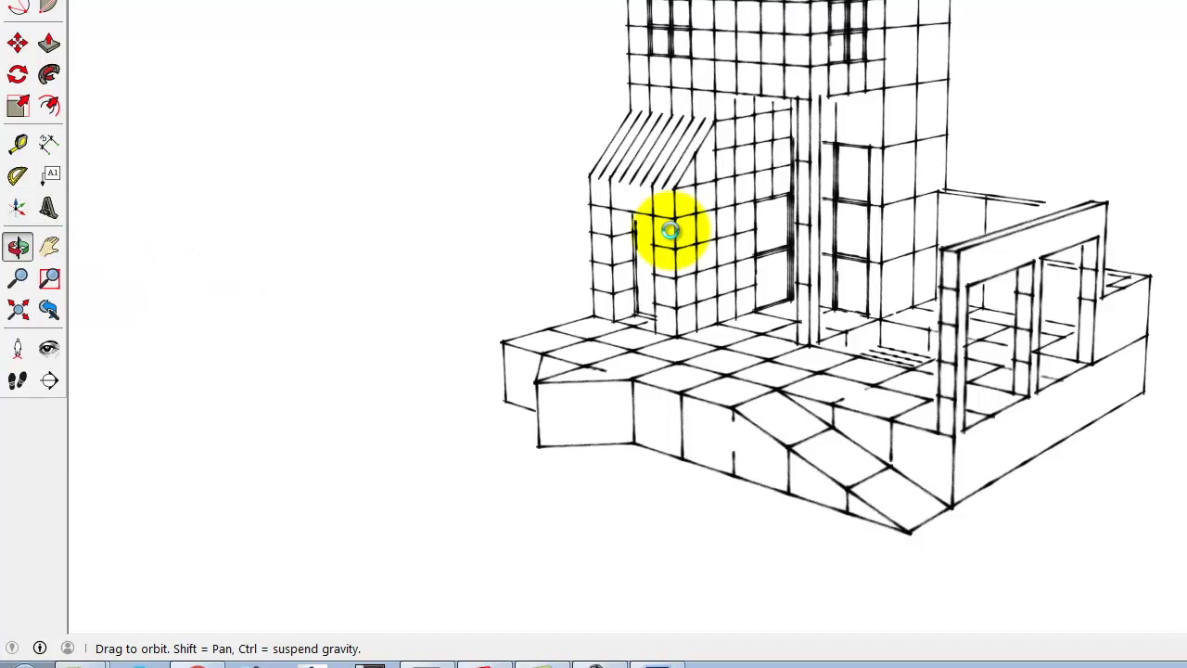
{"action": "left_click_drag", "start_coordinate": [669, 230], "coordinate": [649, 239]}
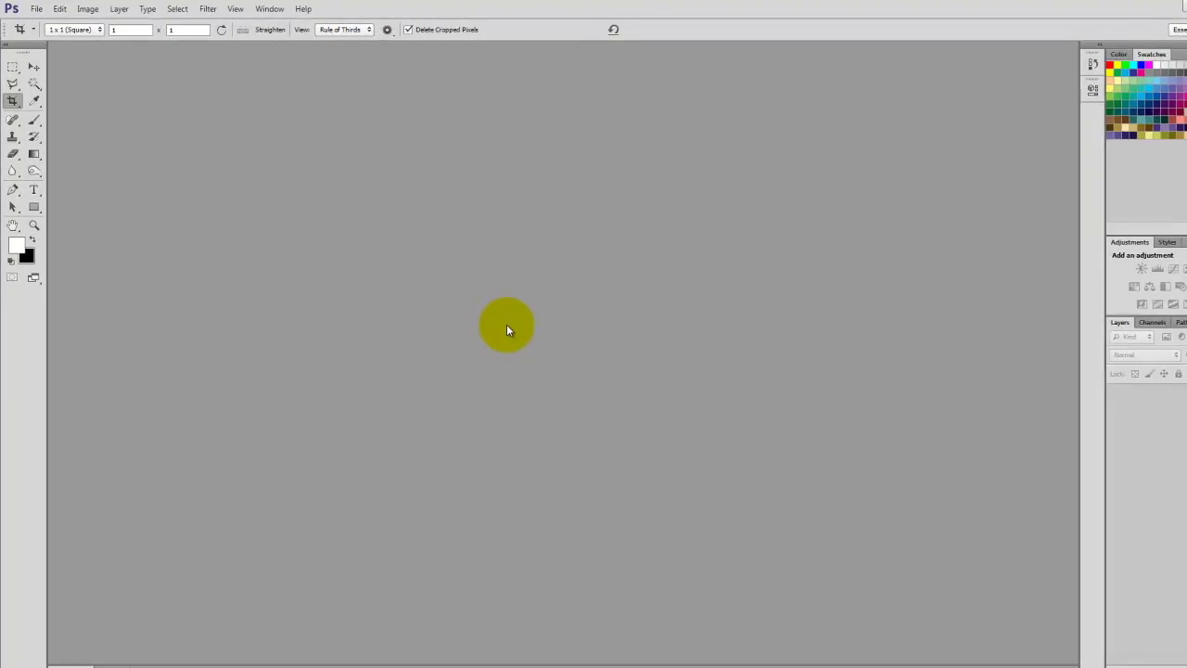
Step: Start opening an image and browse to the Scene 4 folder under Bluestone (J:), Dropbox, A135 Exercises, Ex124
{"action": "left_click", "coordinate": [51, 13]}
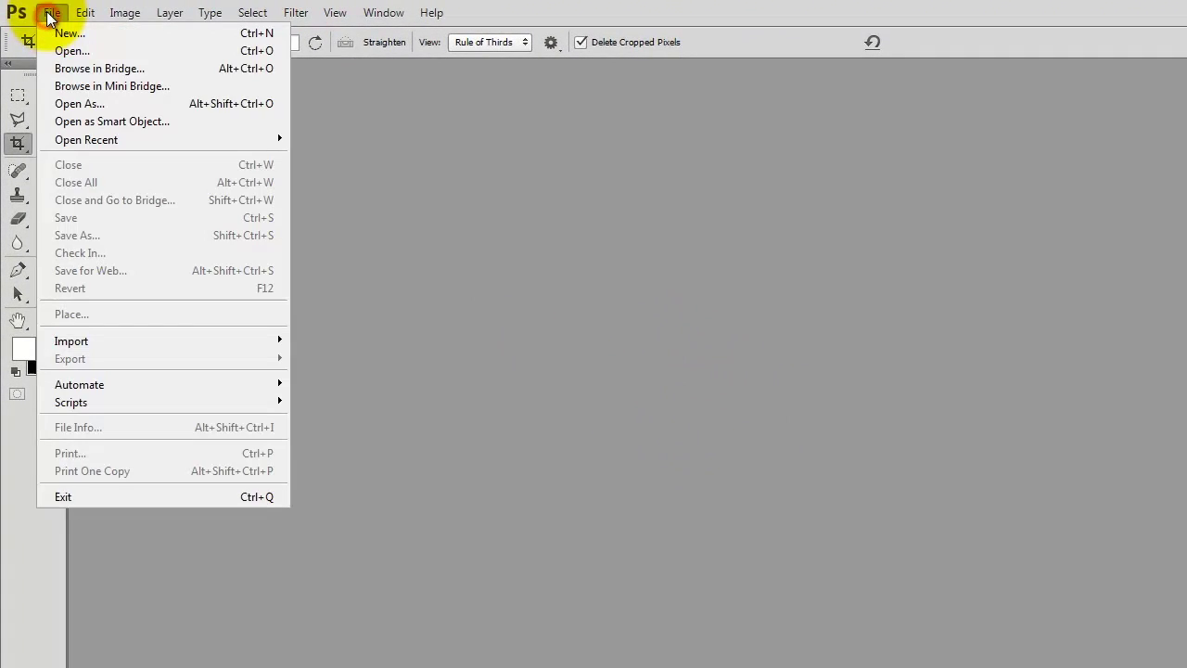
{"action": "left_click", "coordinate": [59, 51]}
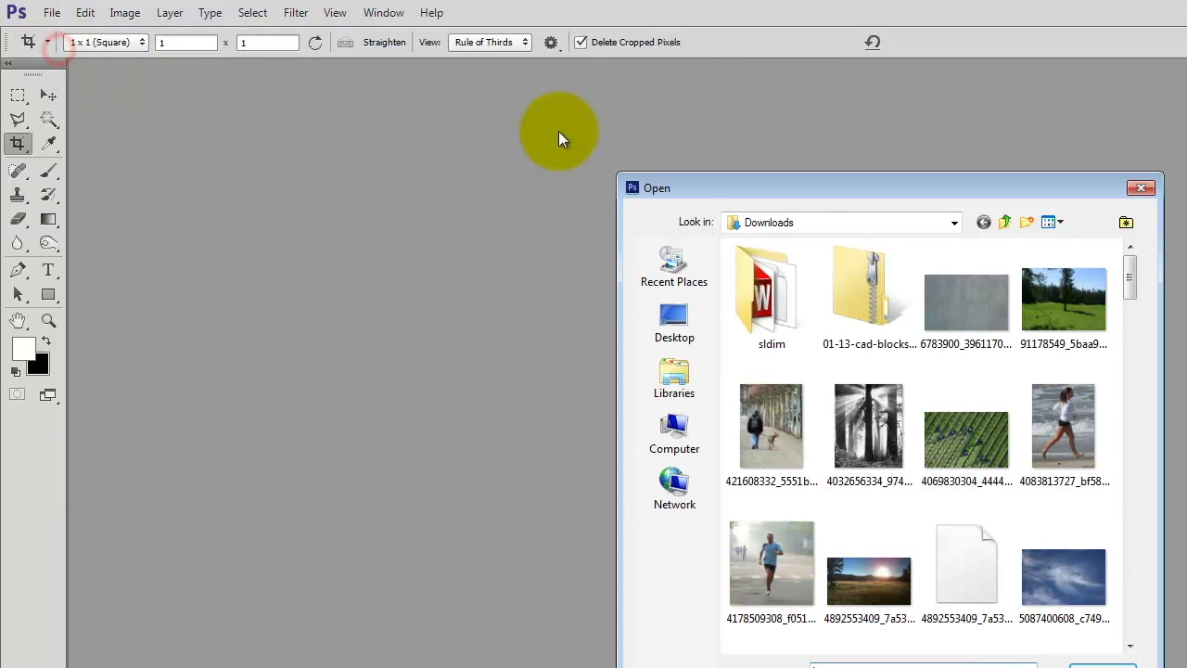
{"action": "left_click", "coordinate": [675, 442]}
{"action": "double_click", "coordinate": [854, 343]}
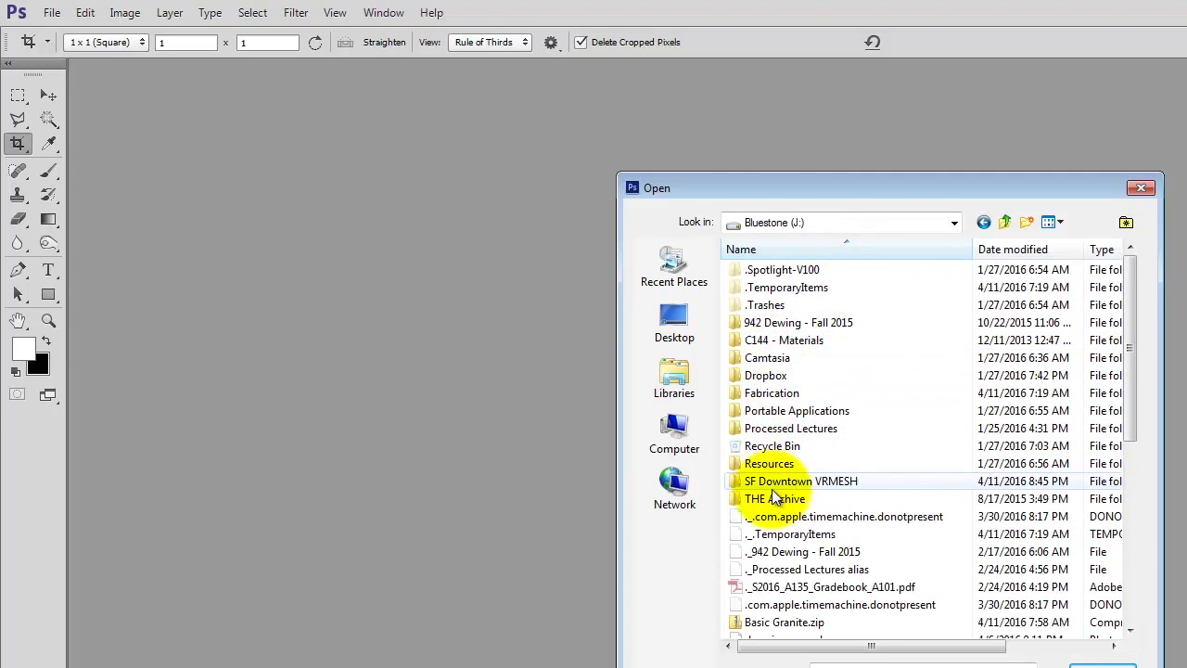
{"action": "double_click", "coordinate": [767, 376]}
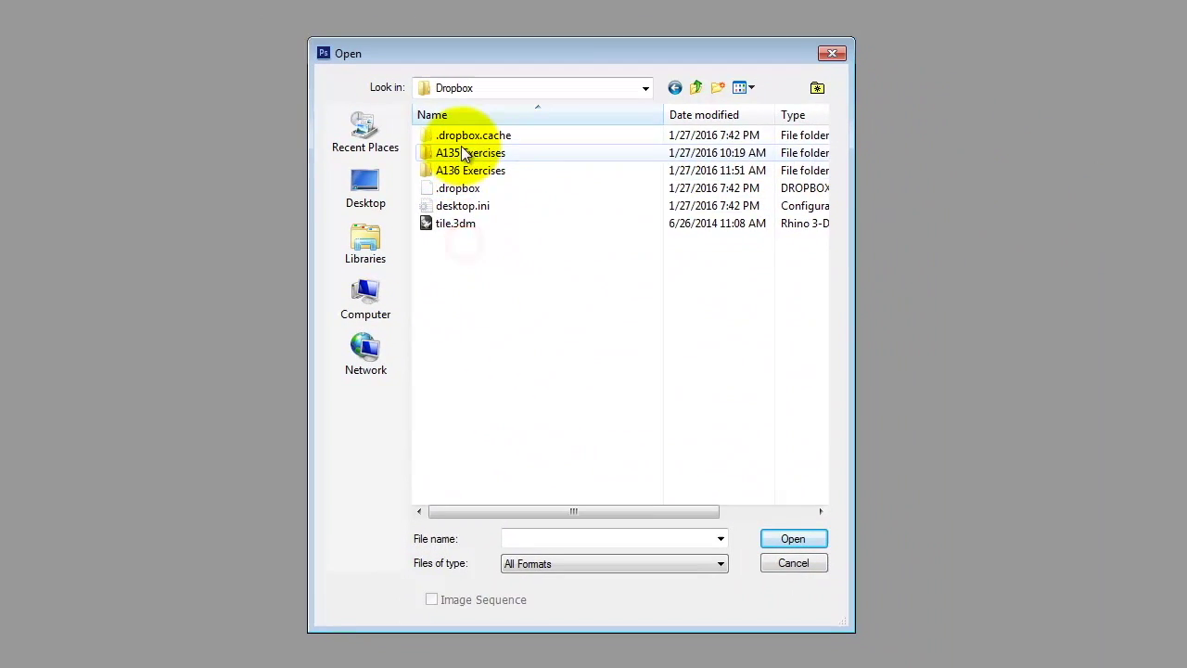
{"action": "double_click", "coordinate": [462, 154]}
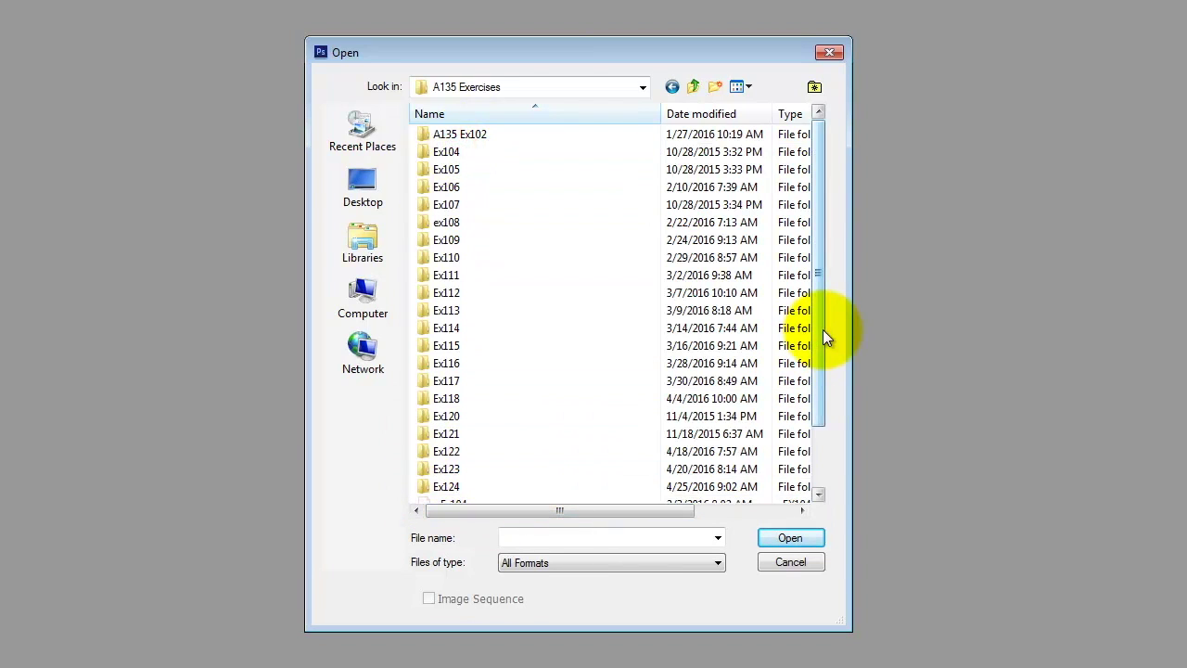
{"action": "left_click_drag", "start_coordinate": [823, 336], "coordinate": [823, 422]}
{"action": "double_click", "coordinate": [473, 417]}
{"action": "left_click", "coordinate": [443, 139]}
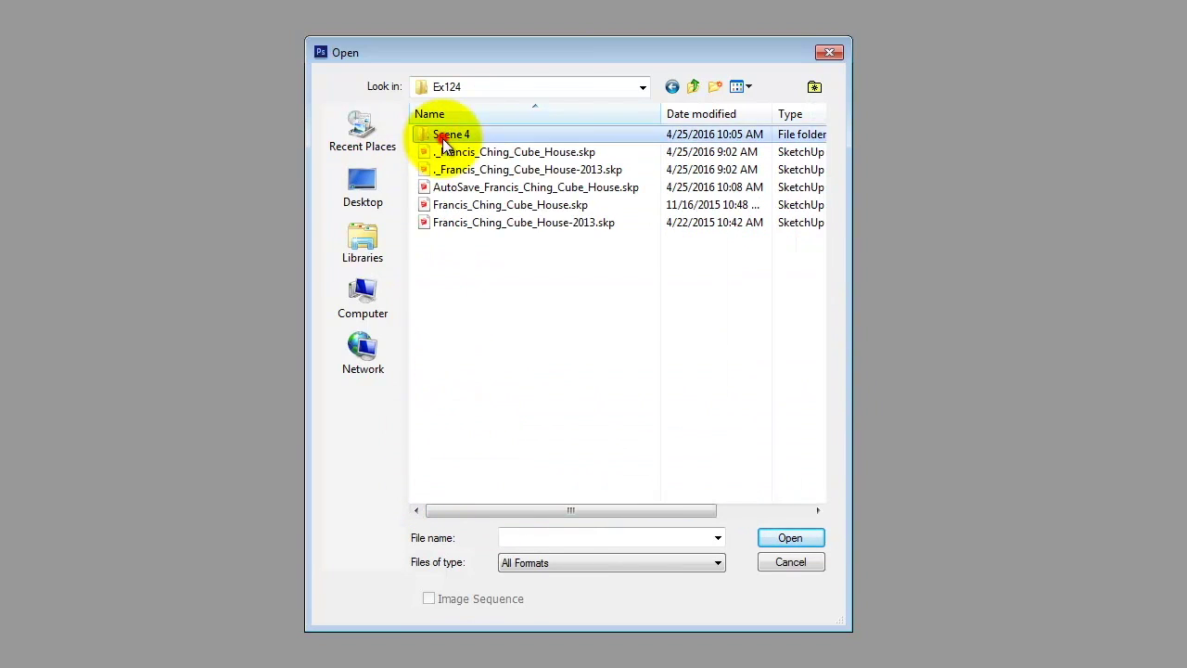
{"action": "double_click", "coordinate": [443, 139]}
Step: Open Francis_Ching_Cube_House_lines.jpg and swap the Crop tool for the Rectangular Marquee tool
{"action": "left_click", "coordinate": [458, 163]}
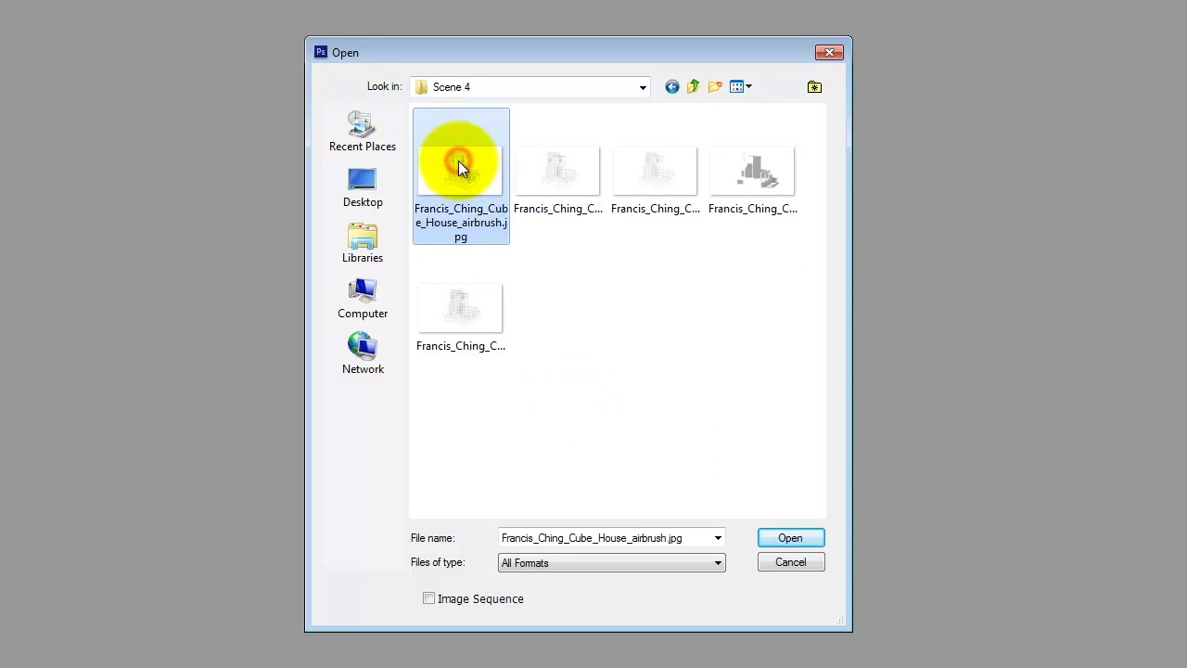
{"action": "left_click", "coordinate": [601, 172]}
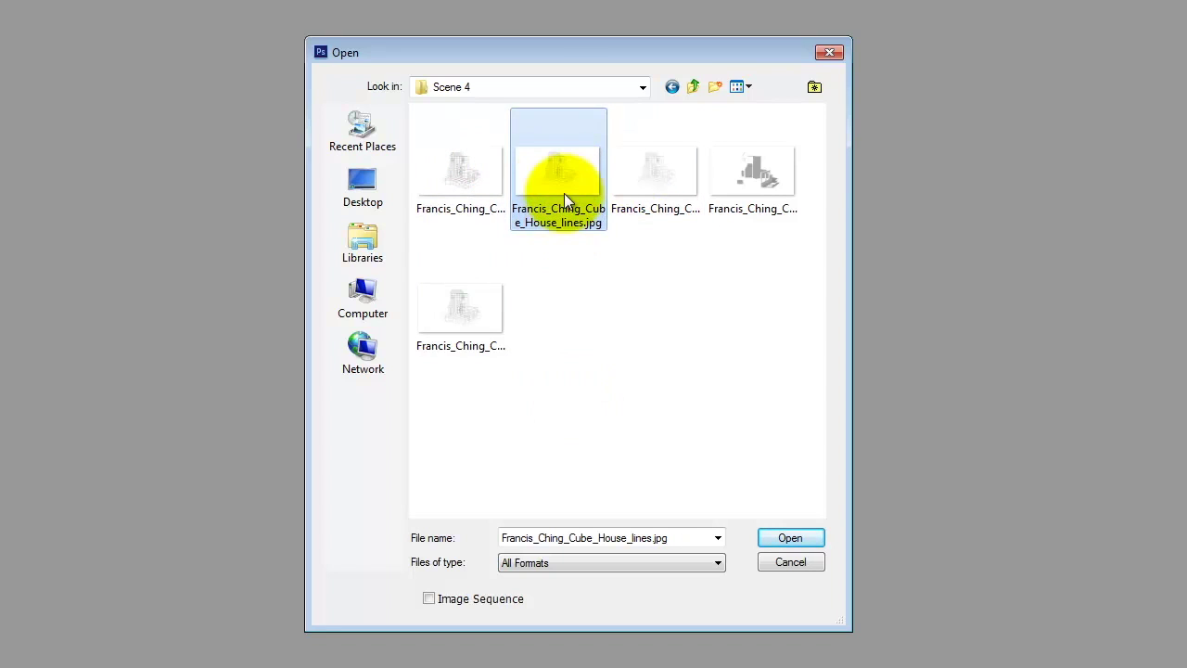
{"action": "left_click", "coordinate": [795, 535]}
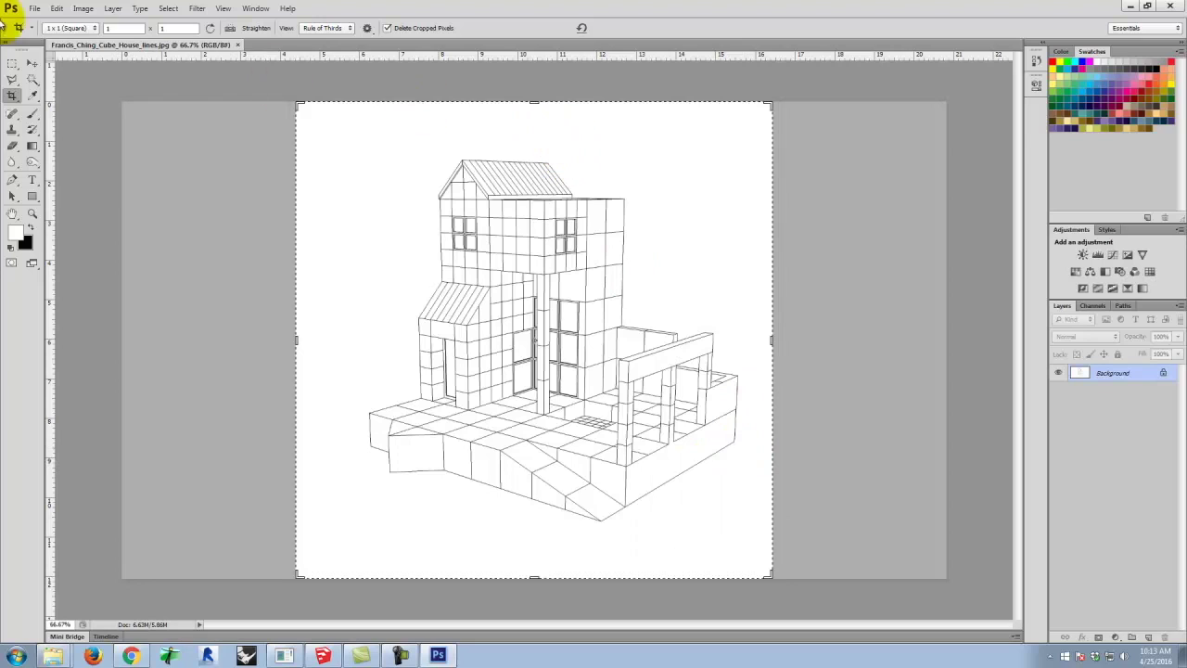
{"action": "left_click", "coordinate": [13, 63]}
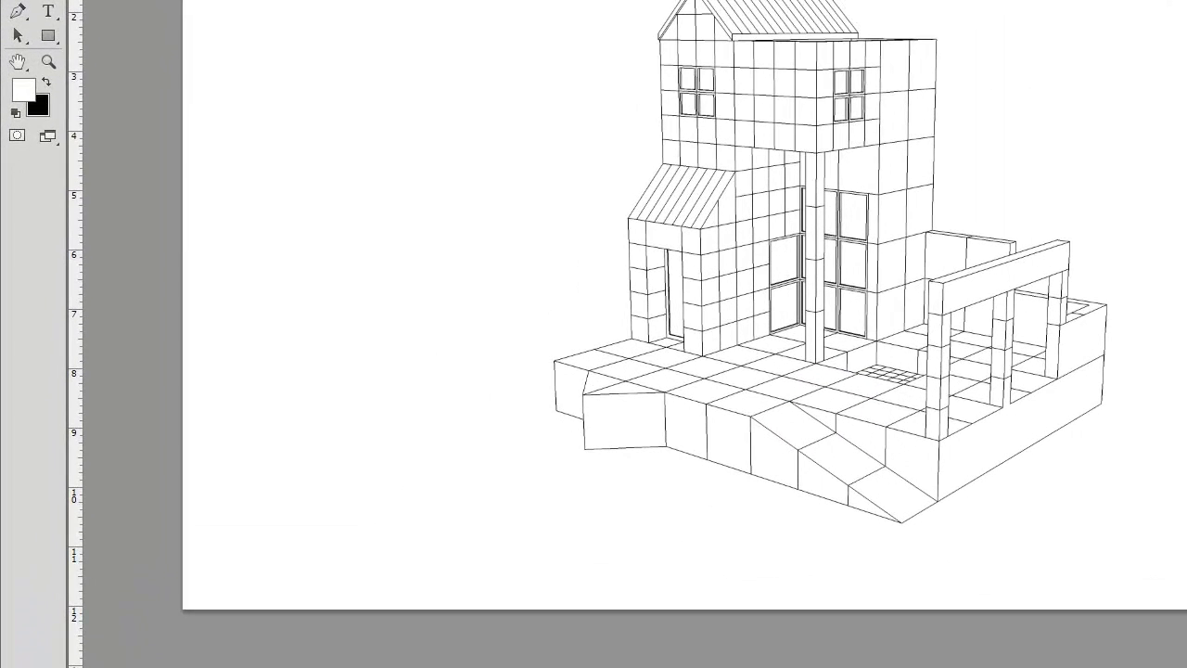
Step: Place Francis_Ching_Cube_House_xray.jpg as a new layer over the lines image at its original size
{"action": "left_click", "coordinate": [32, 8]}
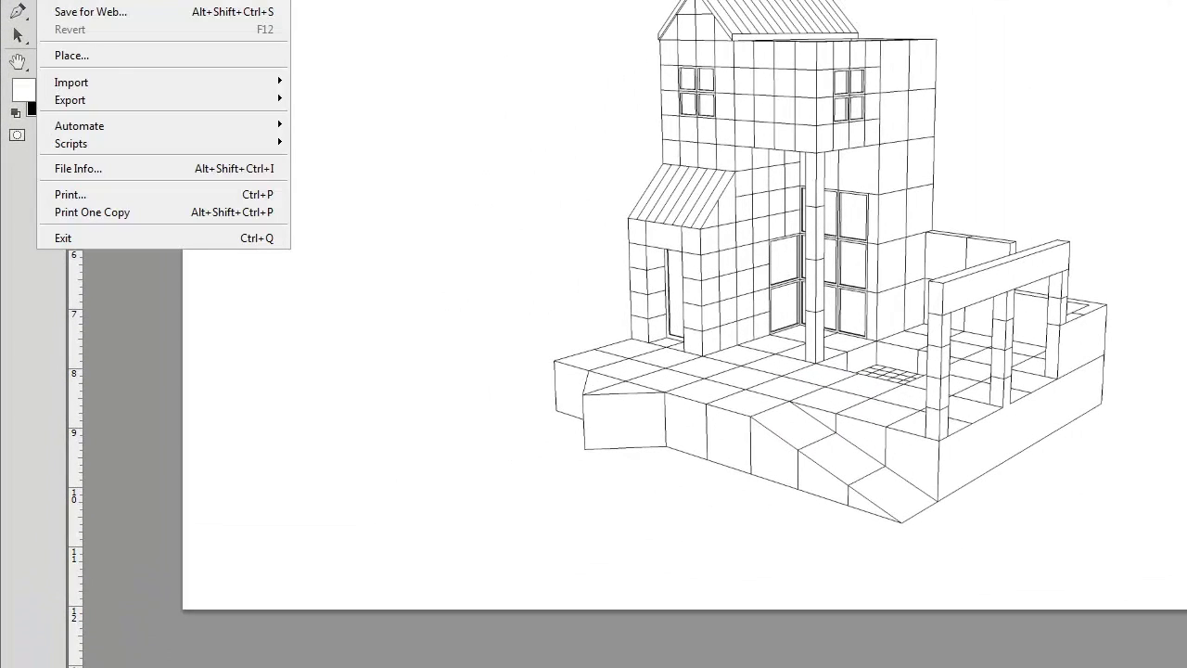
{"action": "left_click", "coordinate": [81, 59]}
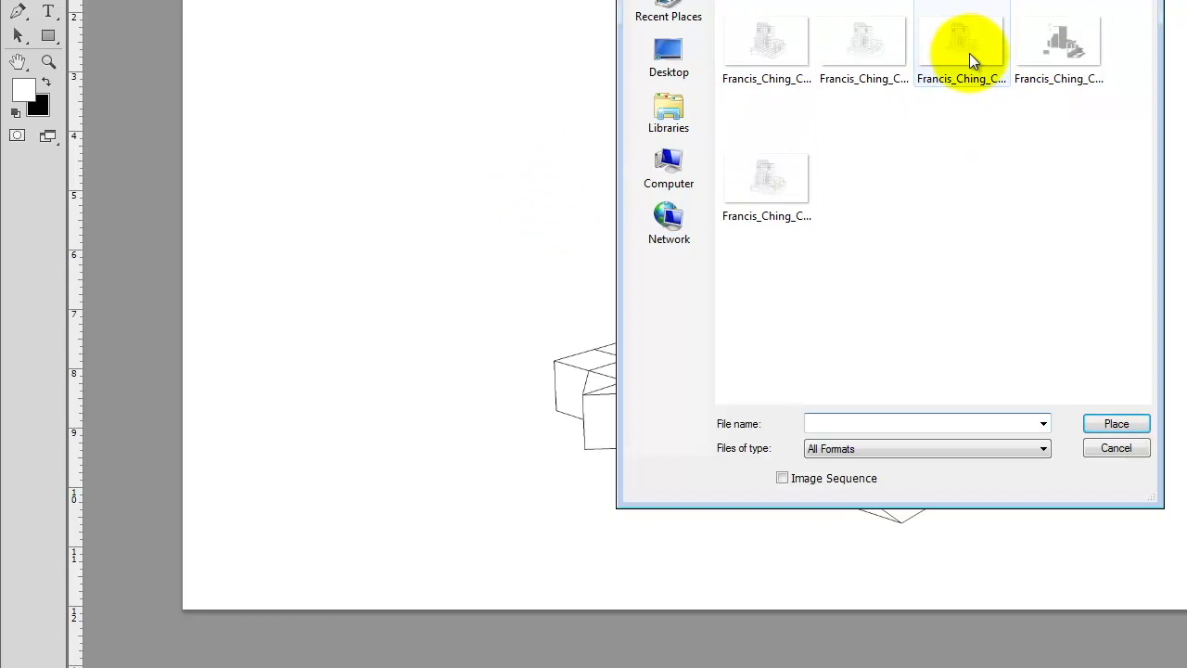
{"action": "left_click", "coordinate": [765, 186]}
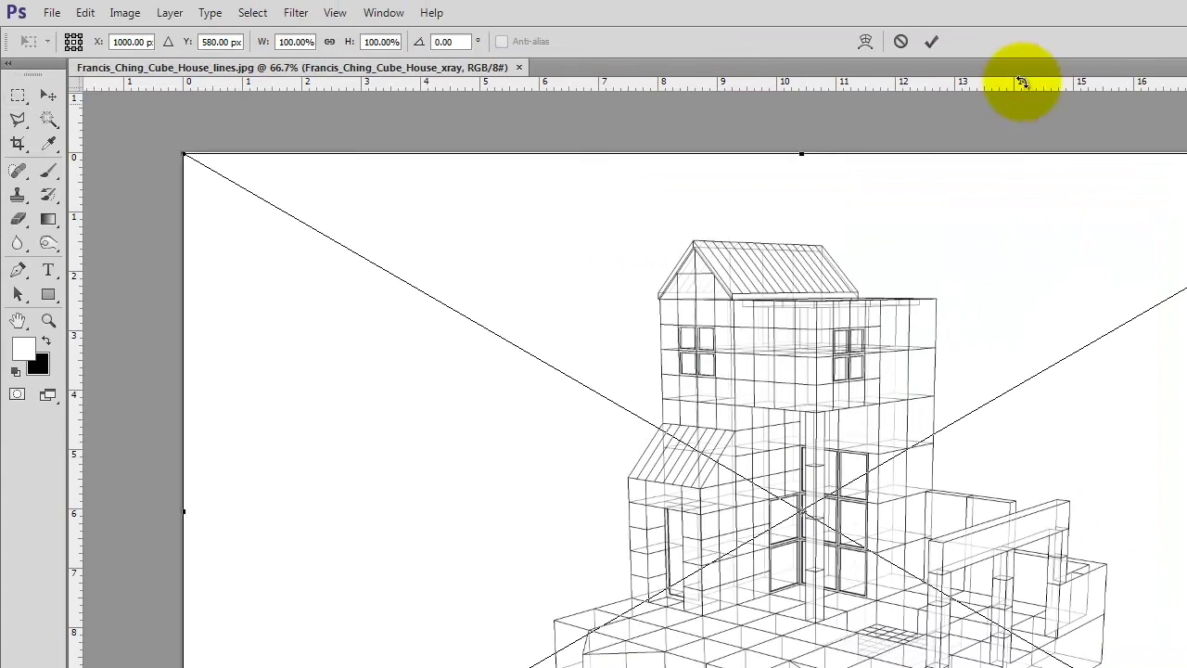
{"action": "left_click", "coordinate": [932, 42]}
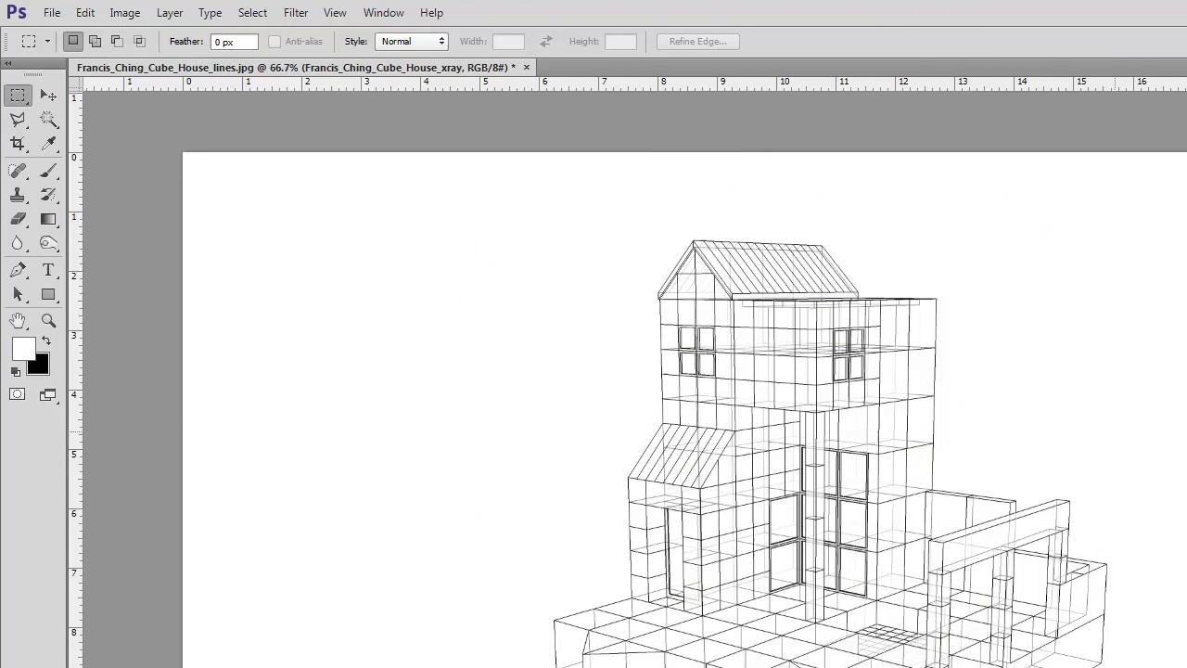
Step: Place Francis_Ching_Cube_House_shadows.jpg as a new layer above the xray layer at its original size
{"action": "left_click", "coordinate": [54, 13]}
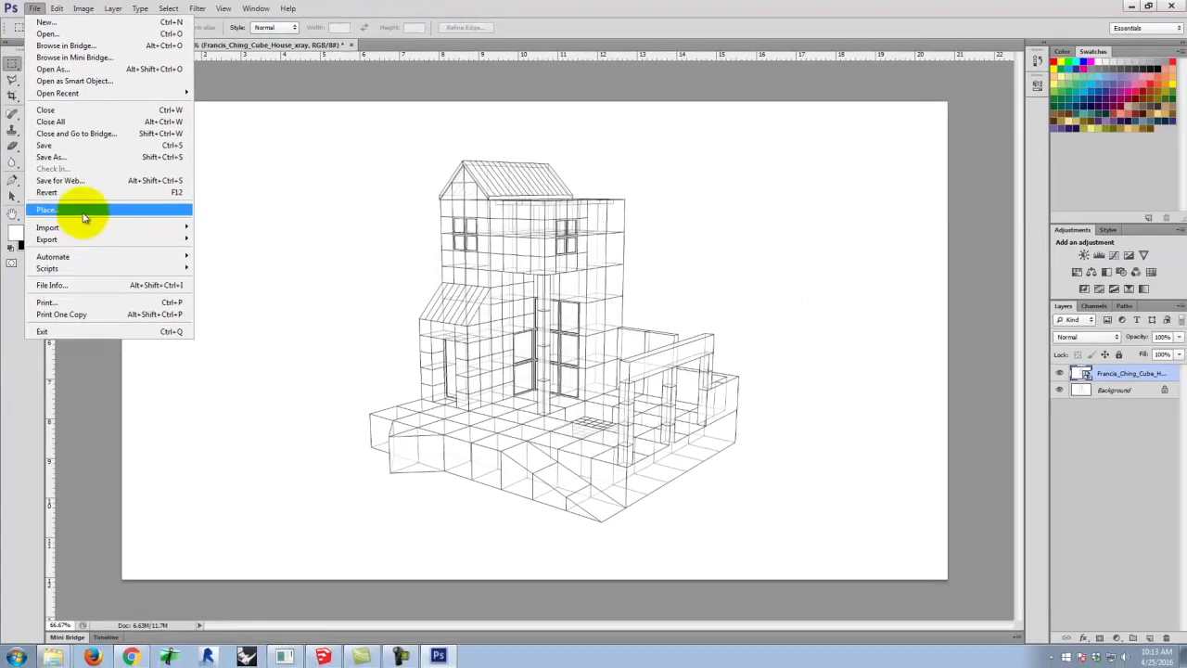
{"action": "left_click", "coordinate": [71, 314]}
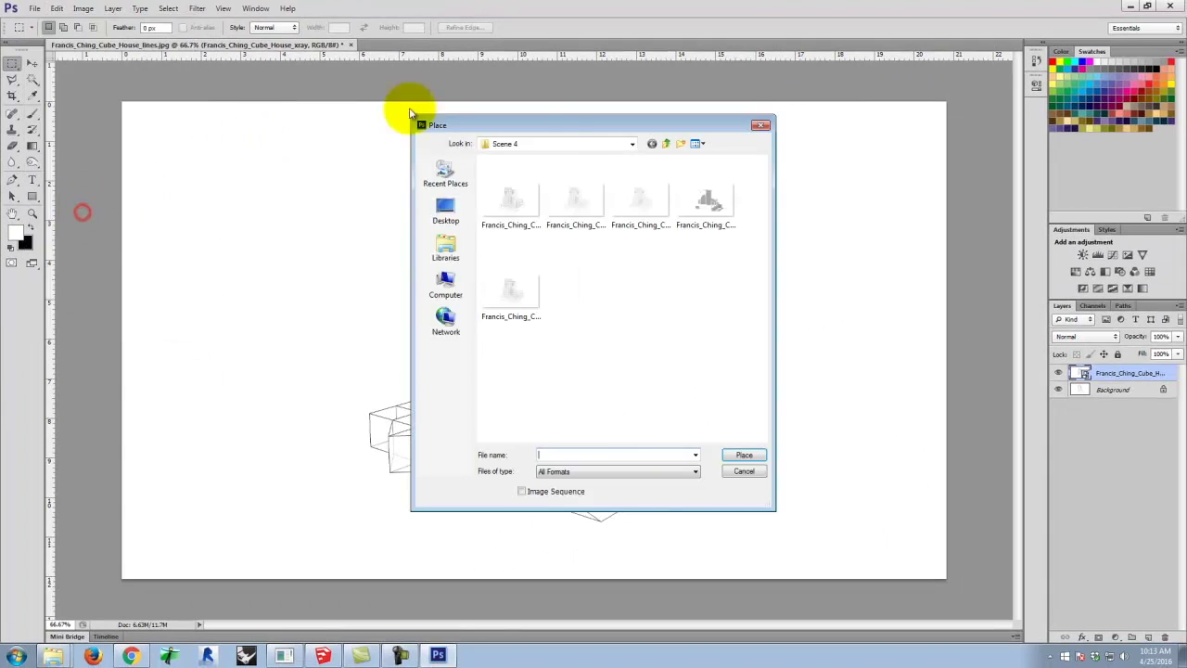
{"action": "left_click", "coordinate": [709, 199]}
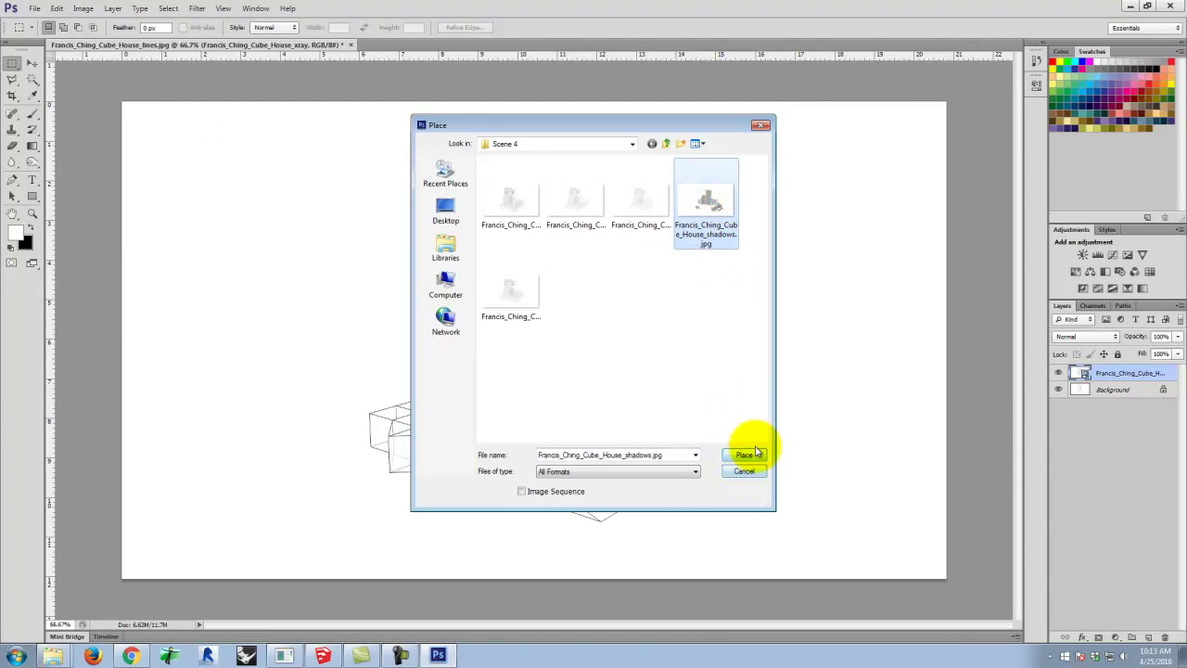
{"action": "left_click", "coordinate": [744, 455]}
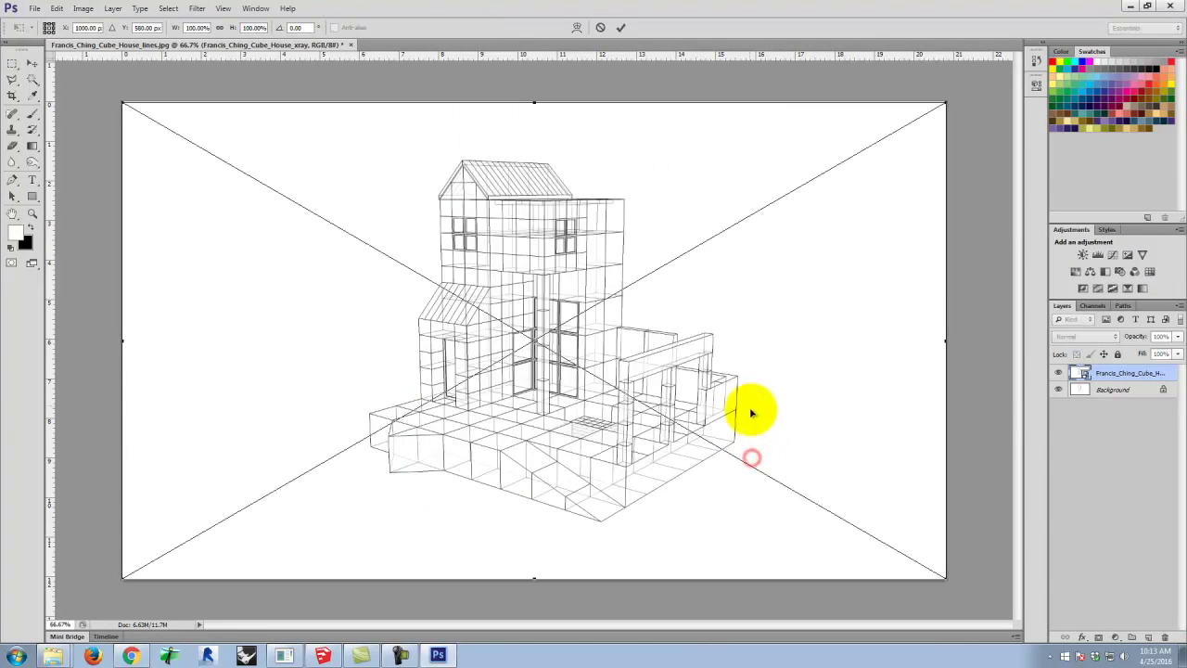
{"action": "left_click", "coordinate": [622, 29]}
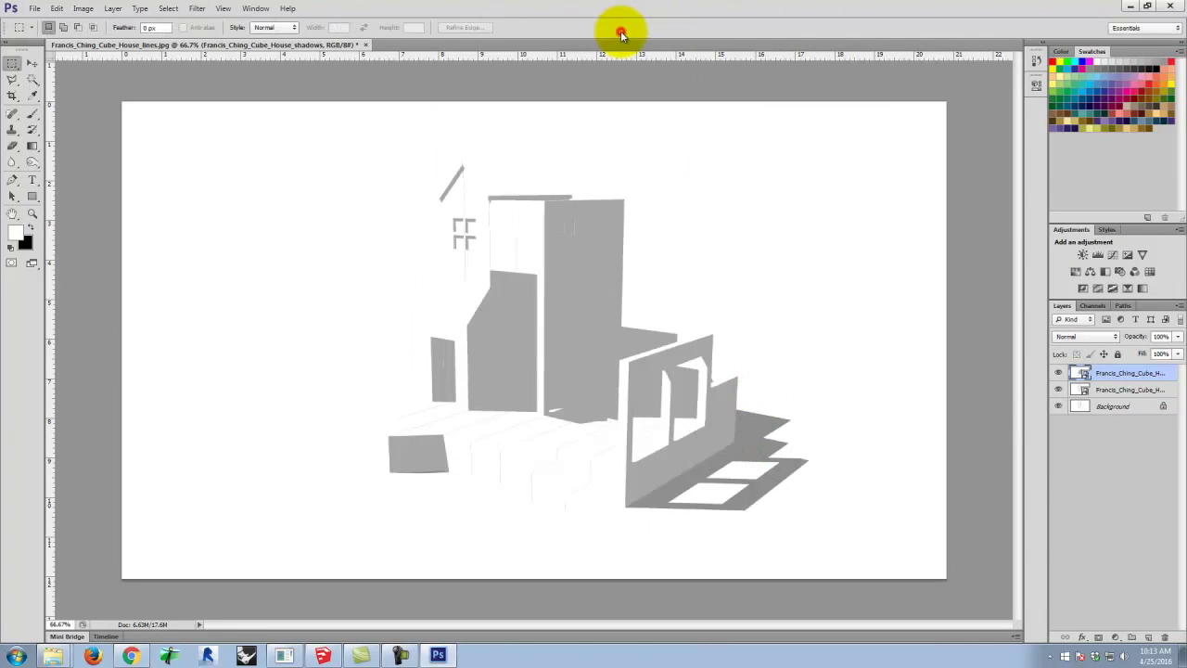
Step: Hide the xray layer and set the shadows layer's blend mode to Multiply over the lines background
{"action": "left_click", "coordinate": [1059, 374]}
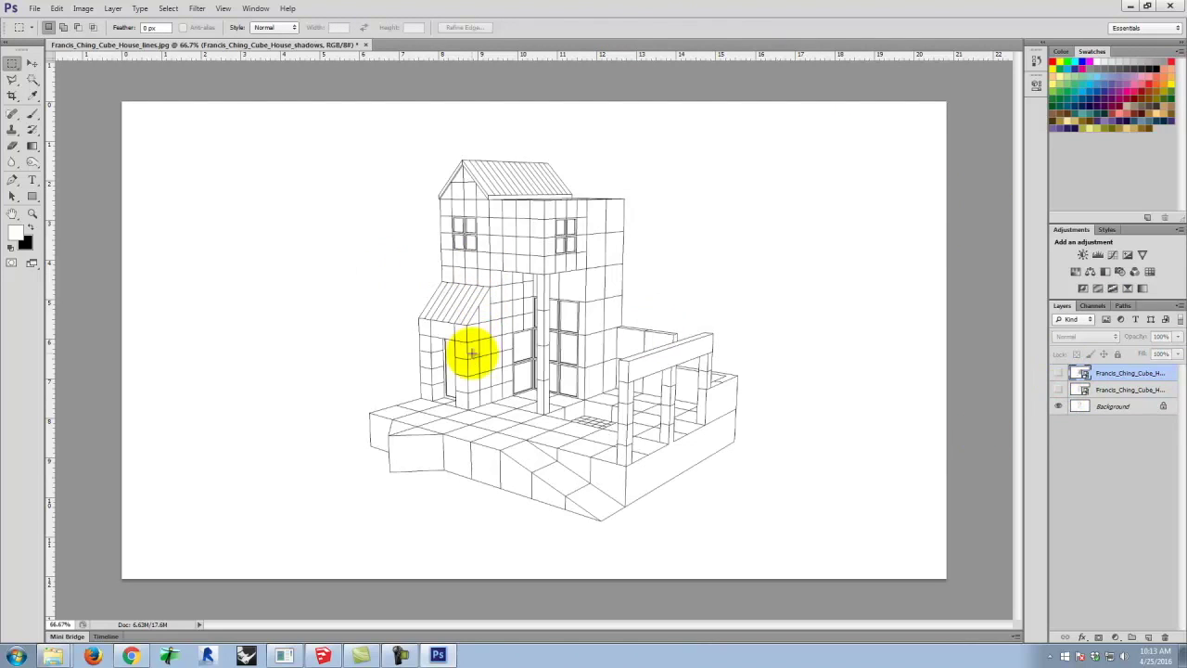
{"action": "left_click", "coordinate": [1059, 374]}
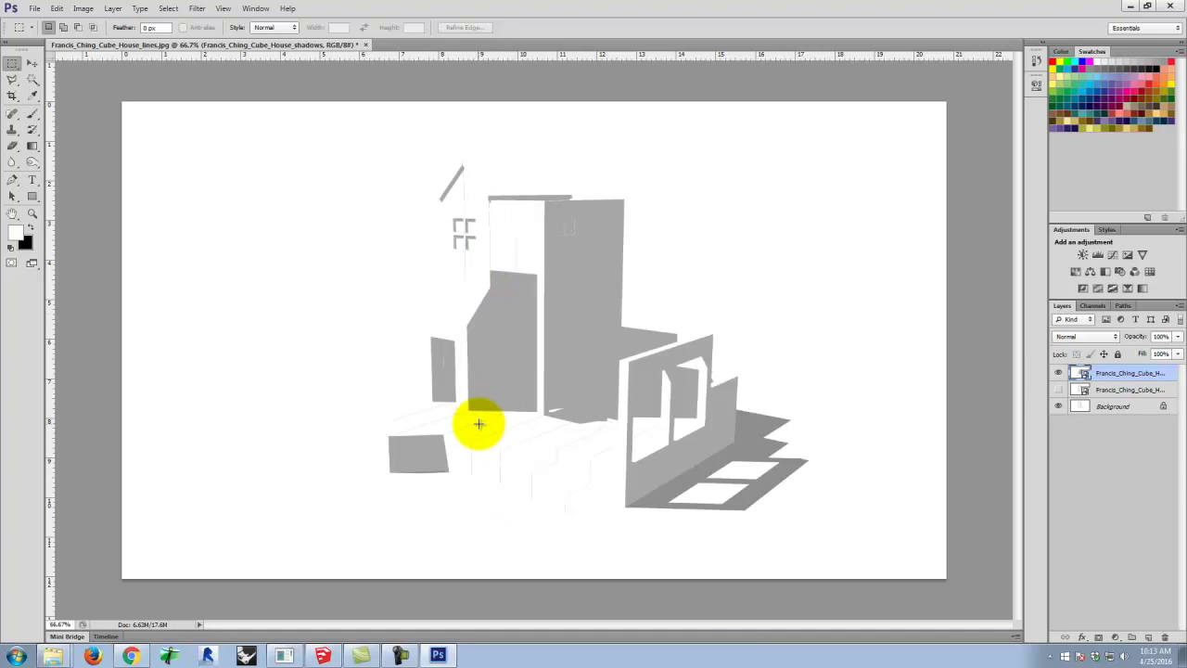
{"action": "left_click", "coordinate": [1085, 335]}
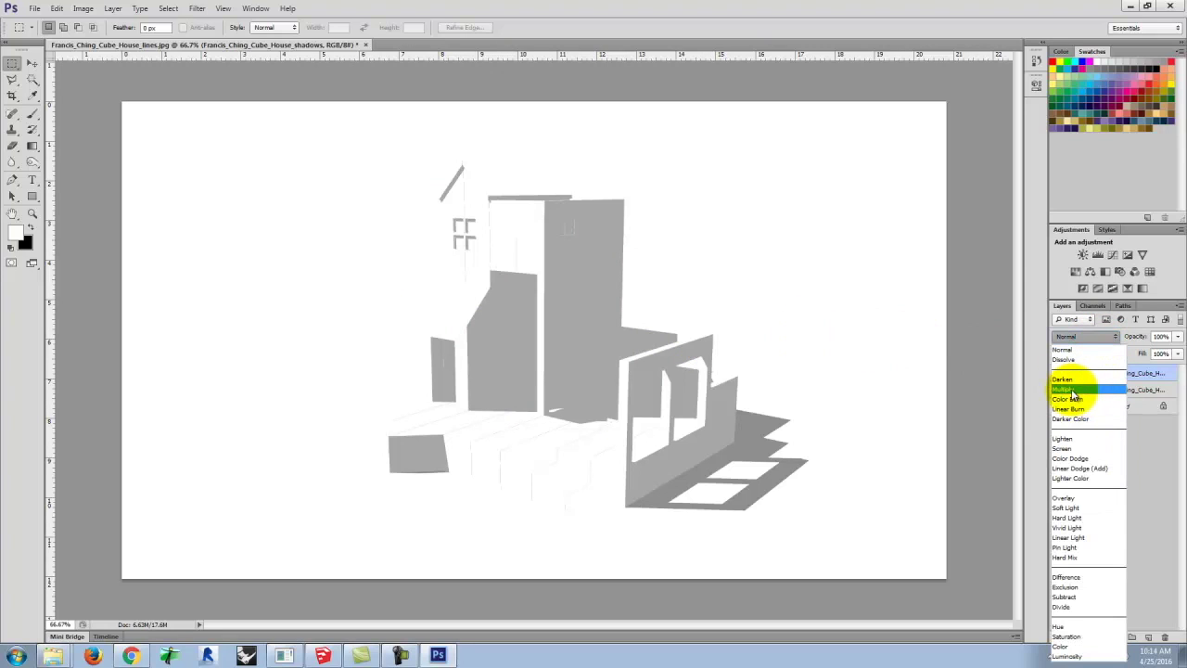
{"action": "left_click", "coordinate": [1154, 442]}
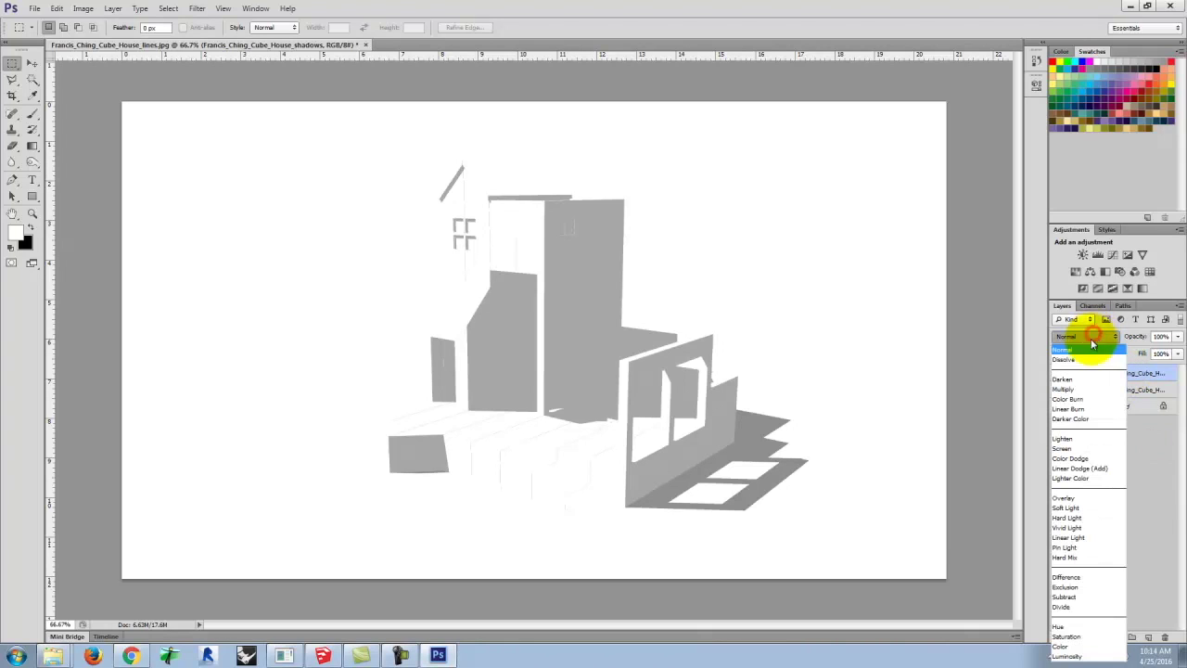
{"action": "left_click", "coordinate": [1081, 386]}
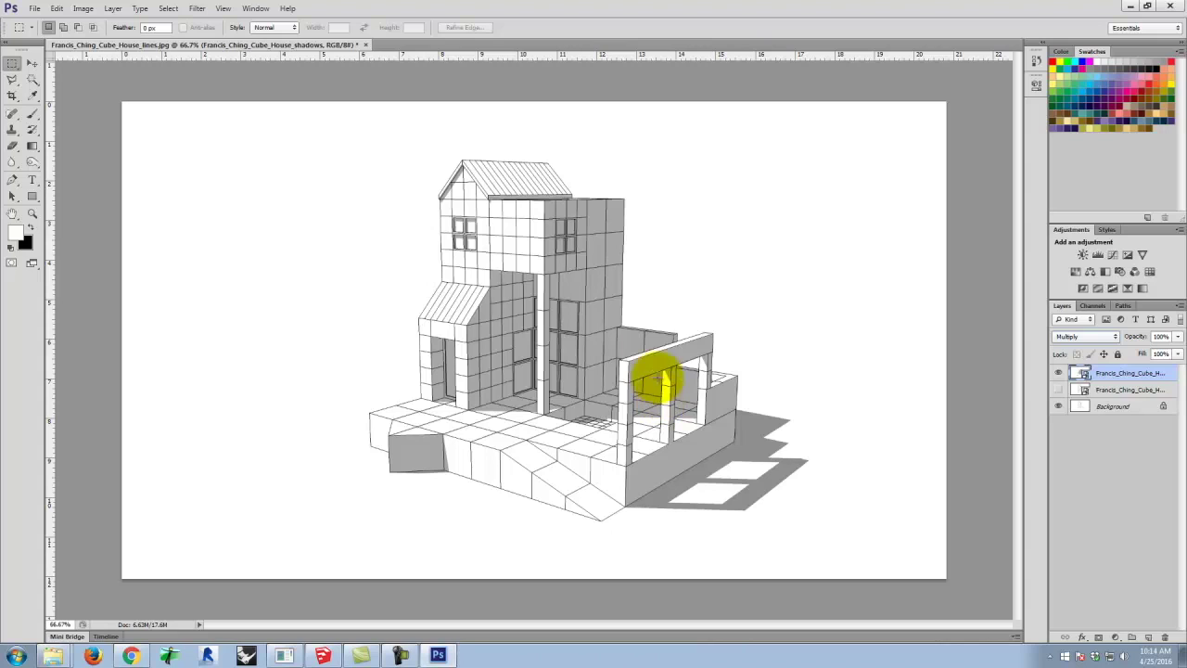
Step: Show the xray layer again and set its blend mode to Multiply
{"action": "left_click", "coordinate": [1131, 391]}
{"action": "left_click", "coordinate": [1056, 391]}
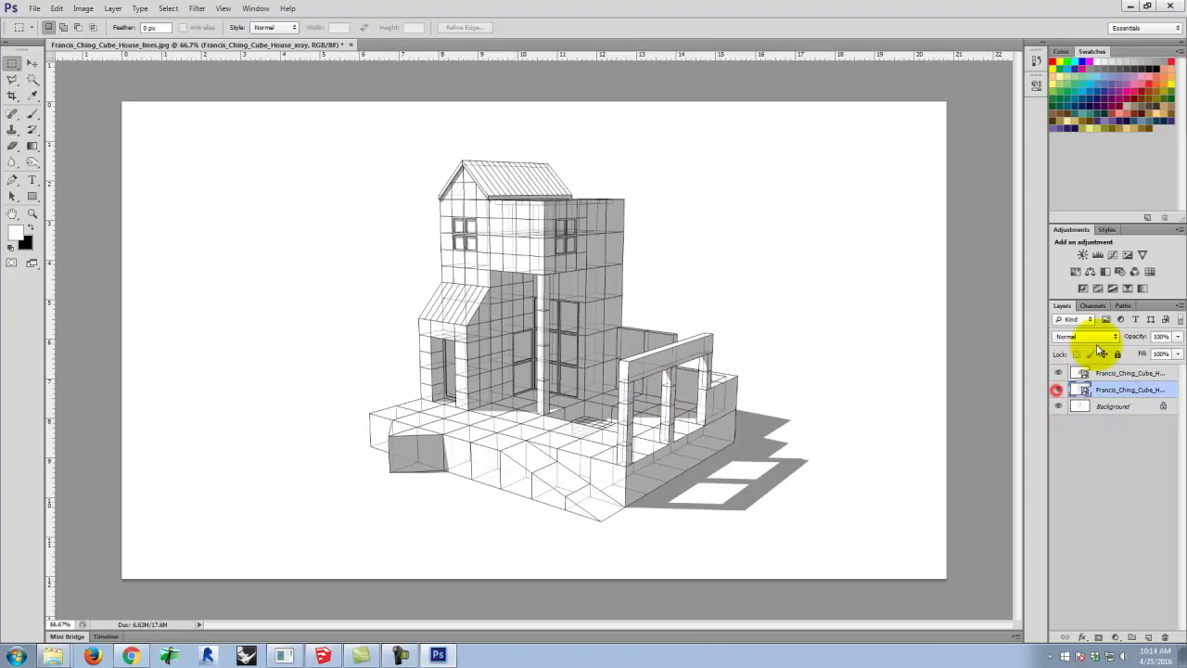
{"action": "left_click", "coordinate": [1086, 336]}
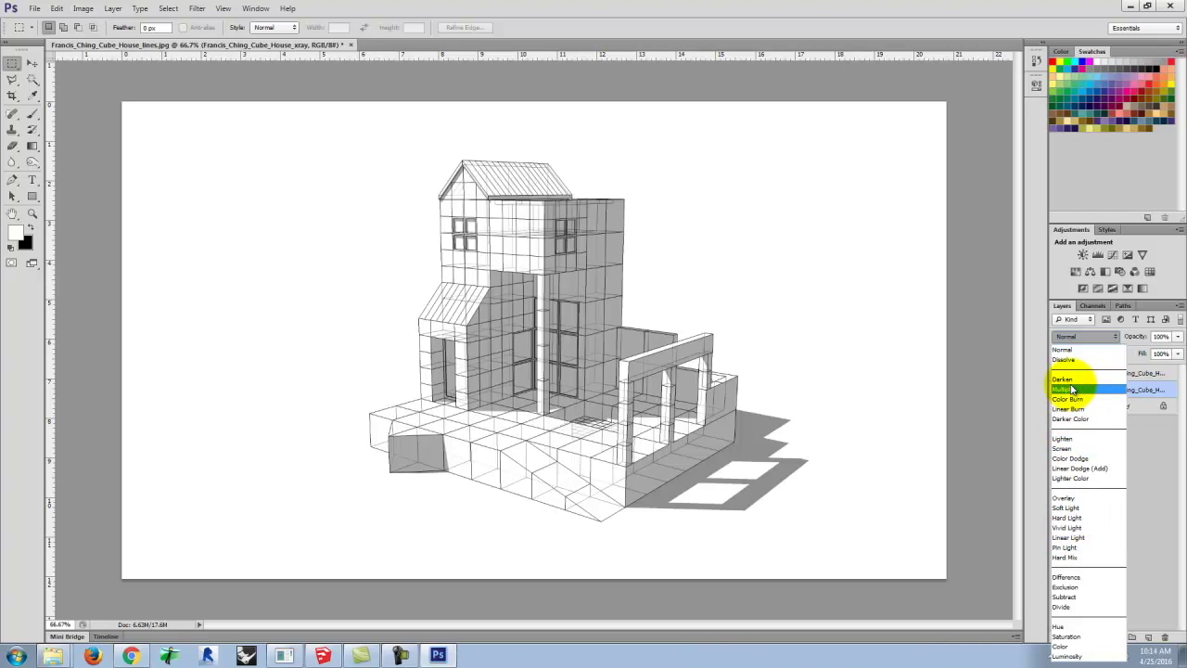
{"action": "left_click", "coordinate": [1071, 389]}
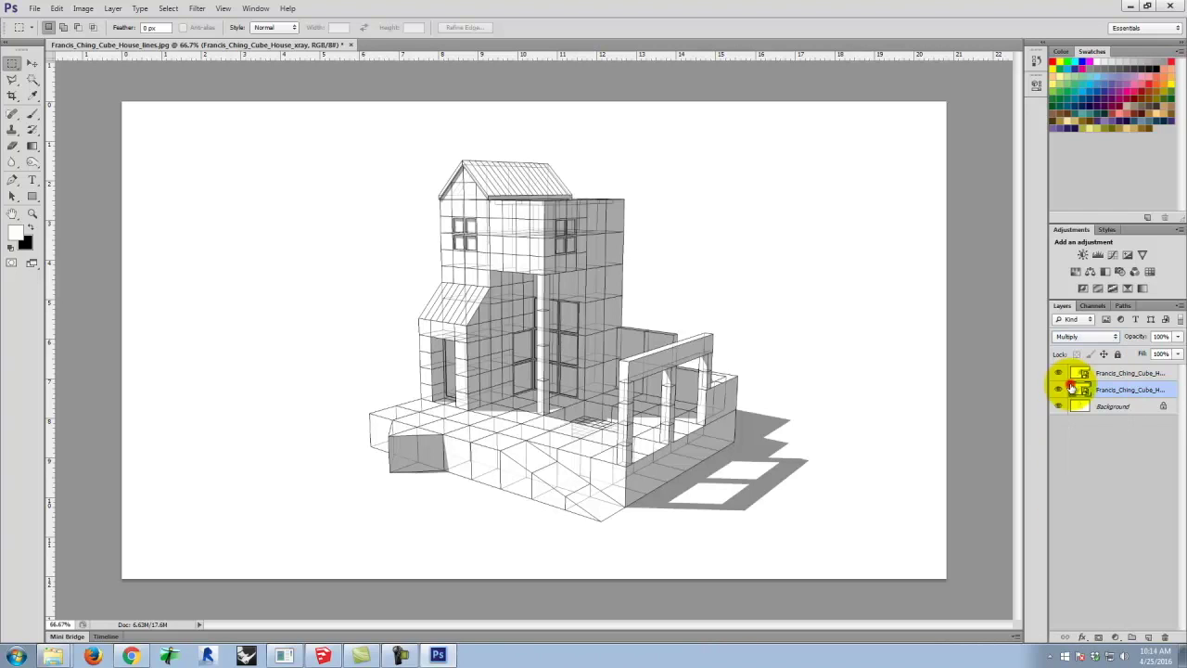
Step: Place Francis_Ching_Cube_House_pengray.jpg as a new layer above the xray layer at its original size
{"action": "left_click", "coordinate": [55, 10]}
{"action": "mouse_move", "coordinate": [34, 8]}
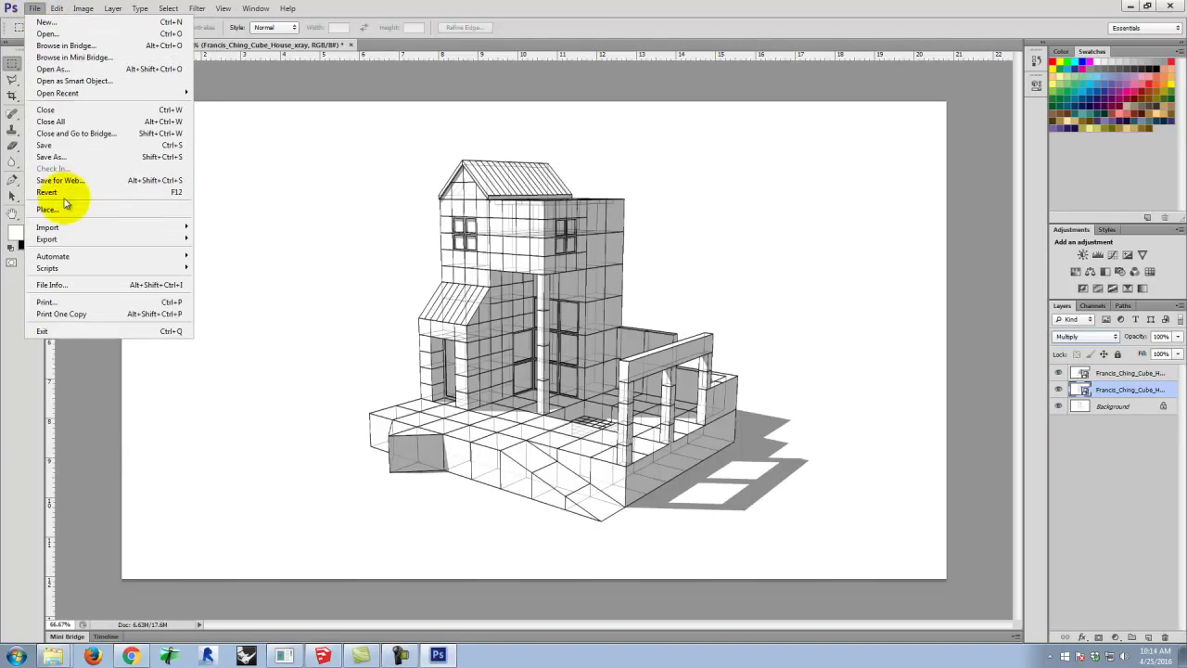
{"action": "left_click", "coordinate": [48, 210]}
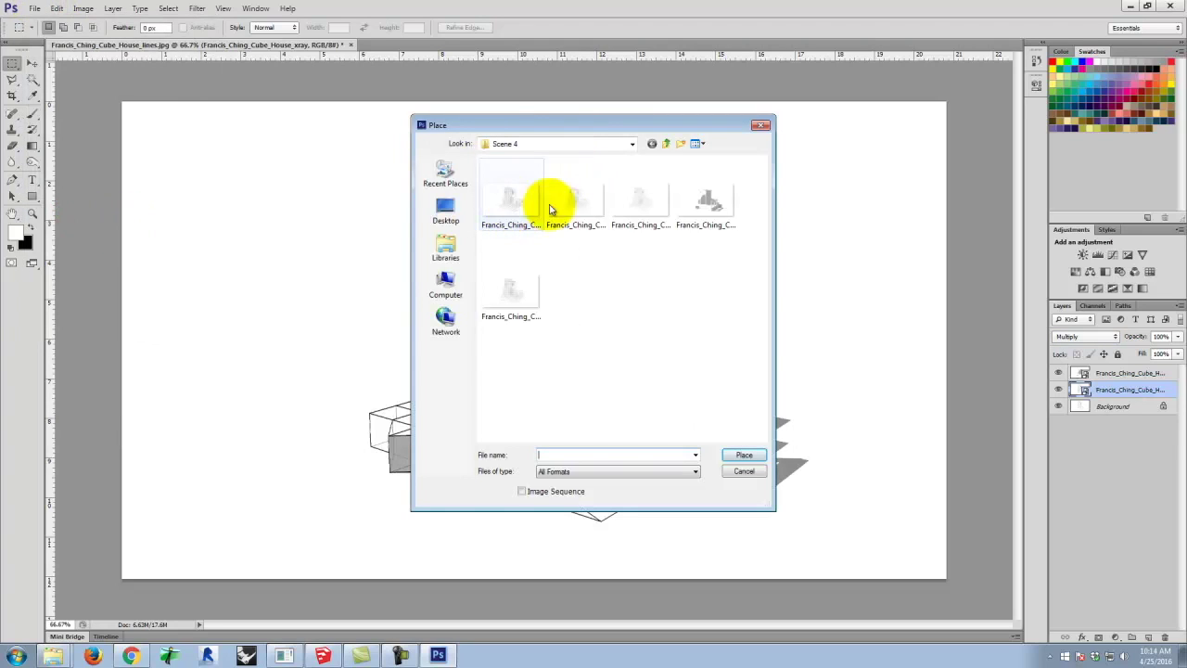
{"action": "left_click", "coordinate": [655, 208]}
{"action": "left_click", "coordinate": [744, 454]}
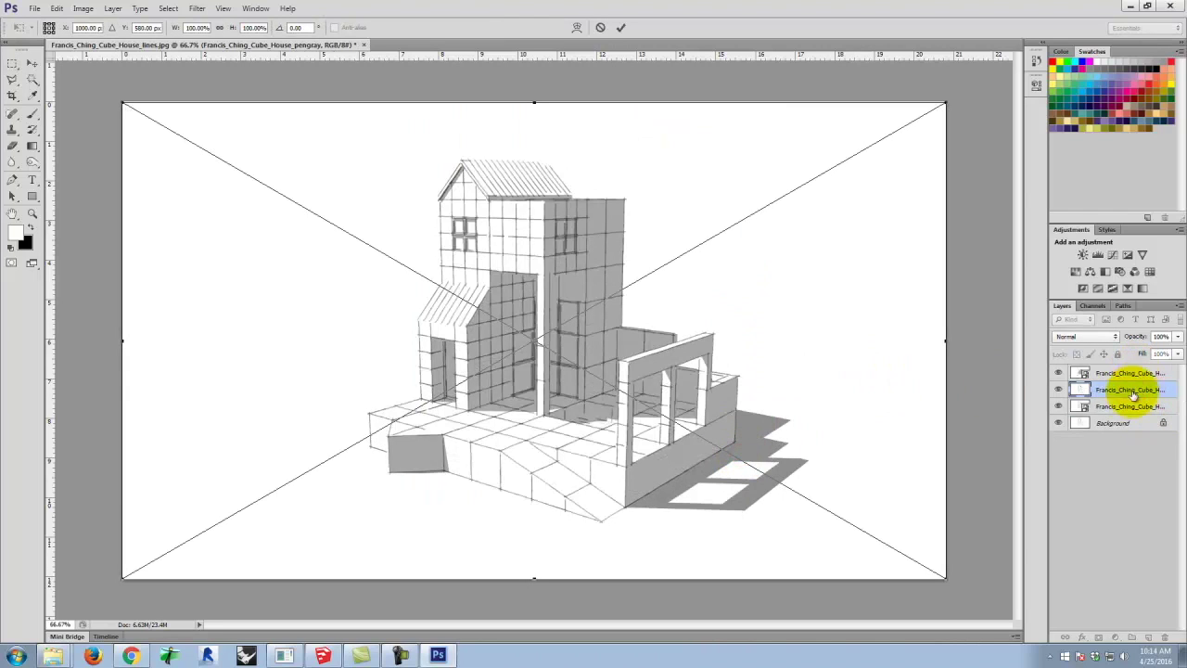
{"action": "left_click", "coordinate": [620, 27]}
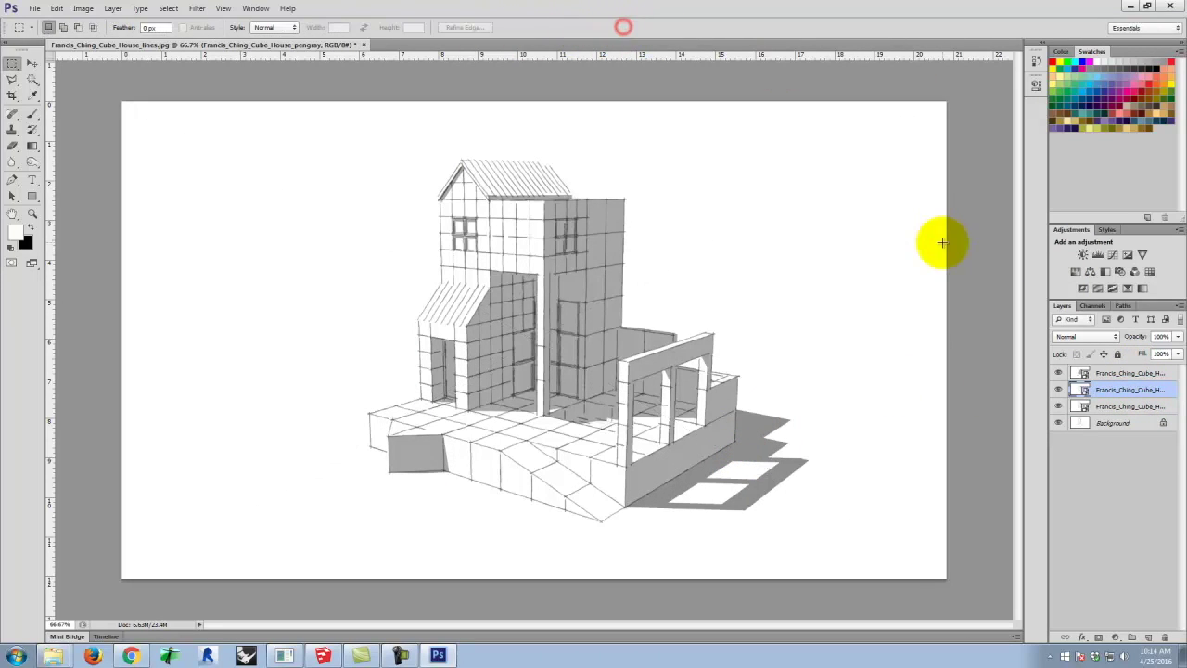
Step: Move the pengray layer to the top of the layer stack and set its blend mode to Multiply
{"action": "left_click_drag", "start_coordinate": [1119, 380], "coordinate": [1116, 345]}
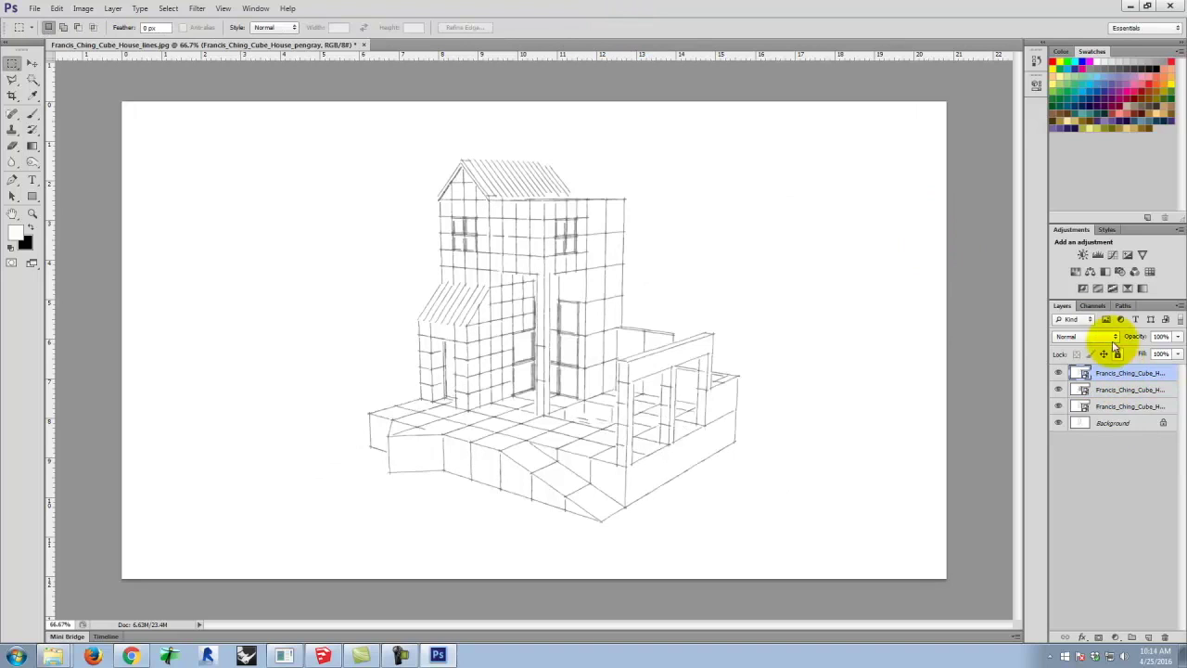
{"action": "left_click", "coordinate": [1092, 336]}
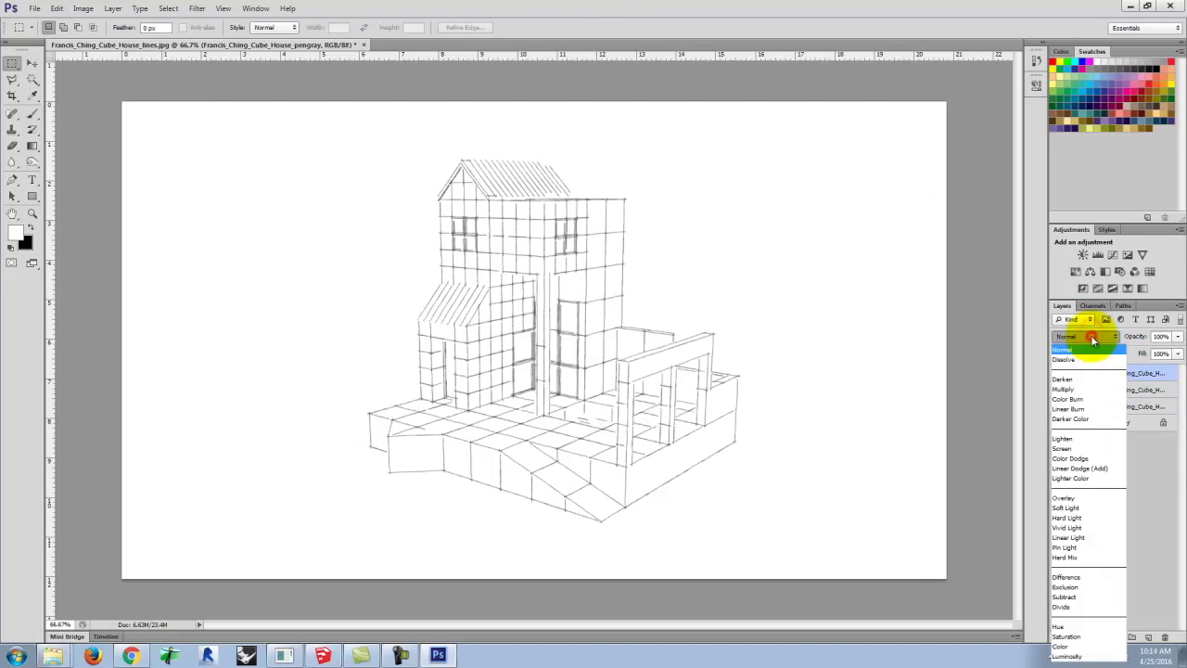
{"action": "left_click", "coordinate": [1087, 390]}
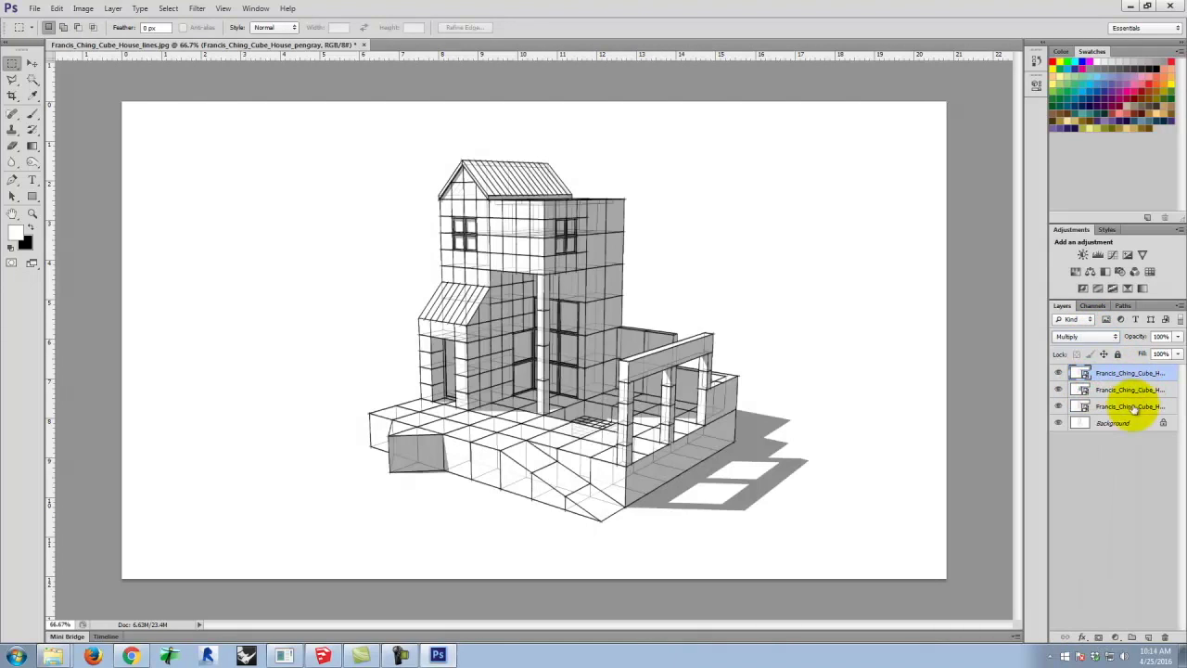
Step: Place Francis_Ching_Cube_House_airbrush.jpg as the topmost layer at its original size and set its blend mode to Multiply
{"action": "left_click", "coordinate": [33, 8]}
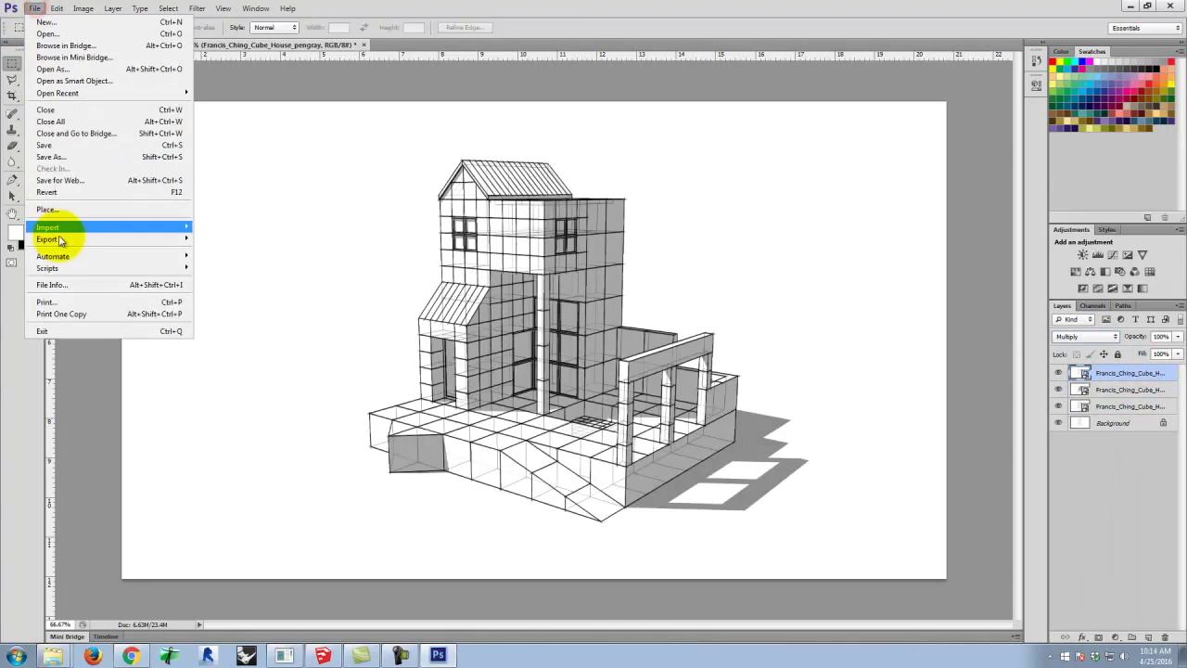
{"action": "left_click", "coordinate": [46, 209]}
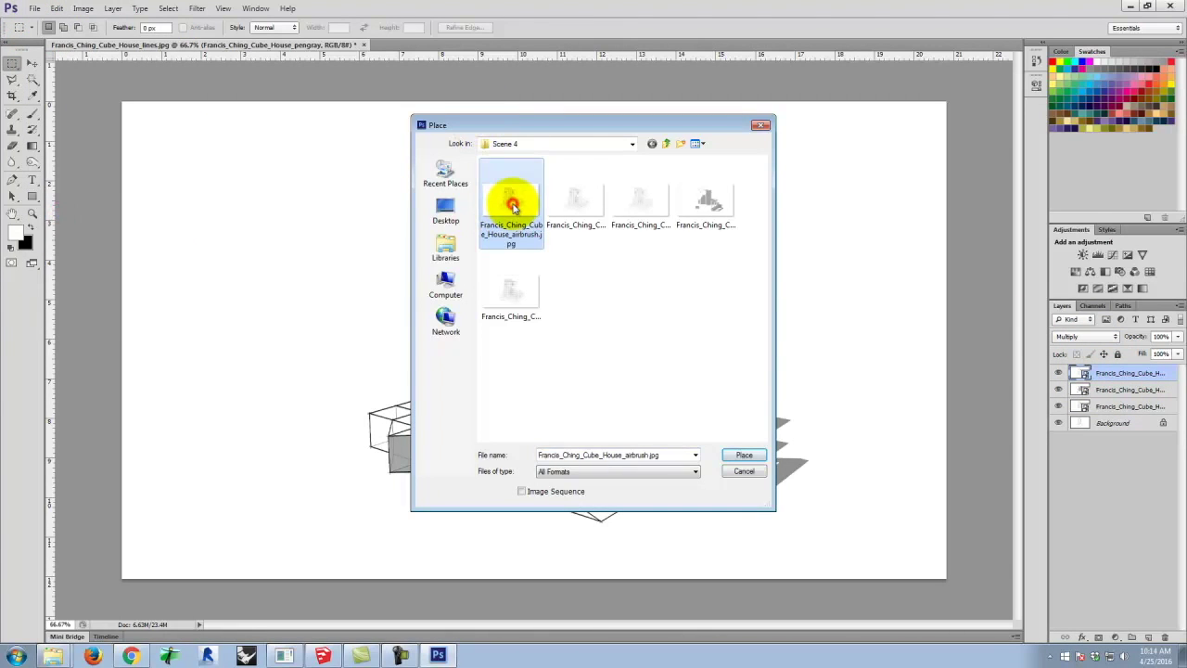
{"action": "left_click", "coordinate": [746, 453]}
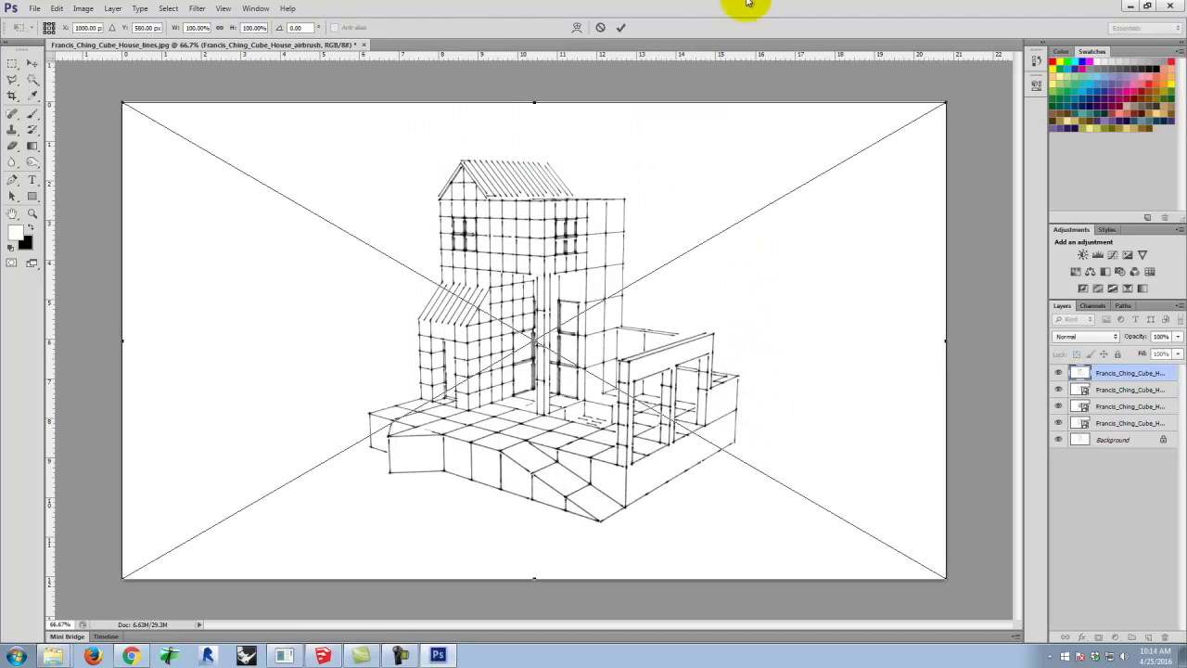
{"action": "left_click", "coordinate": [626, 29]}
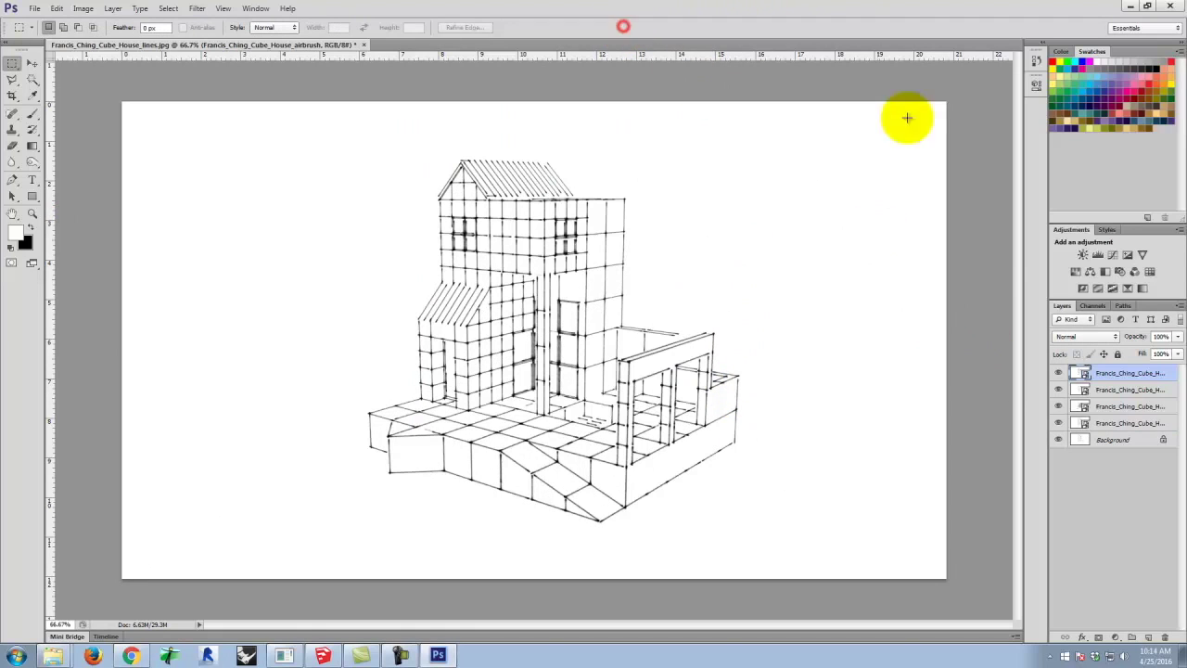
{"action": "left_click", "coordinate": [1102, 335]}
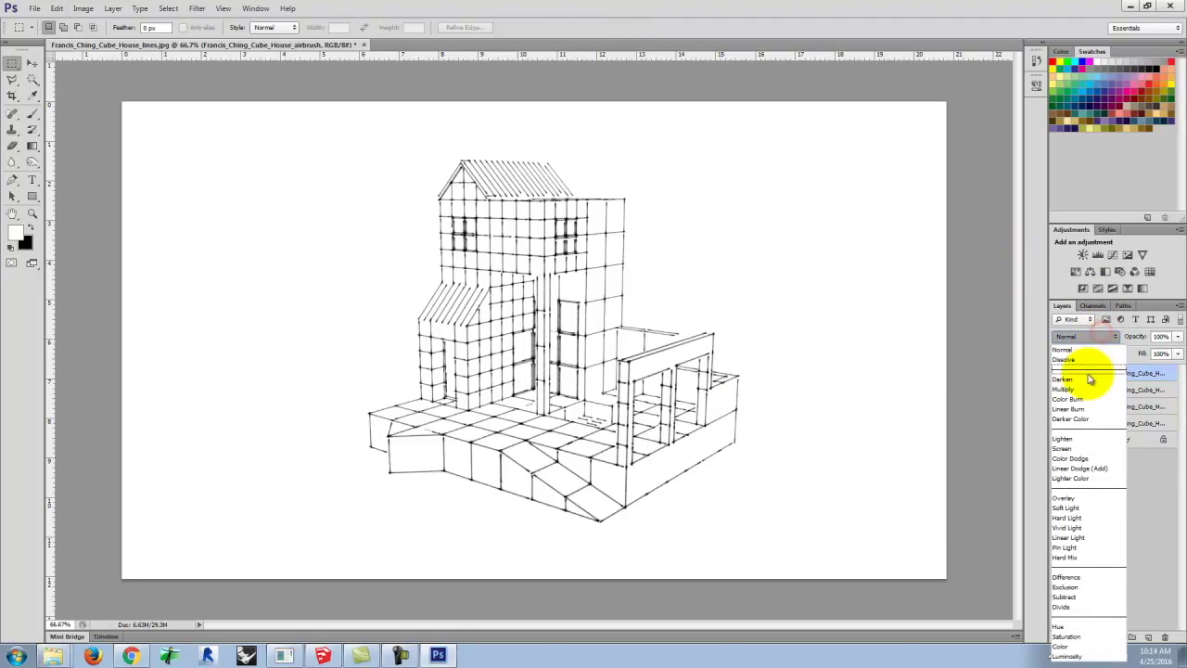
{"action": "left_click", "coordinate": [1088, 393]}
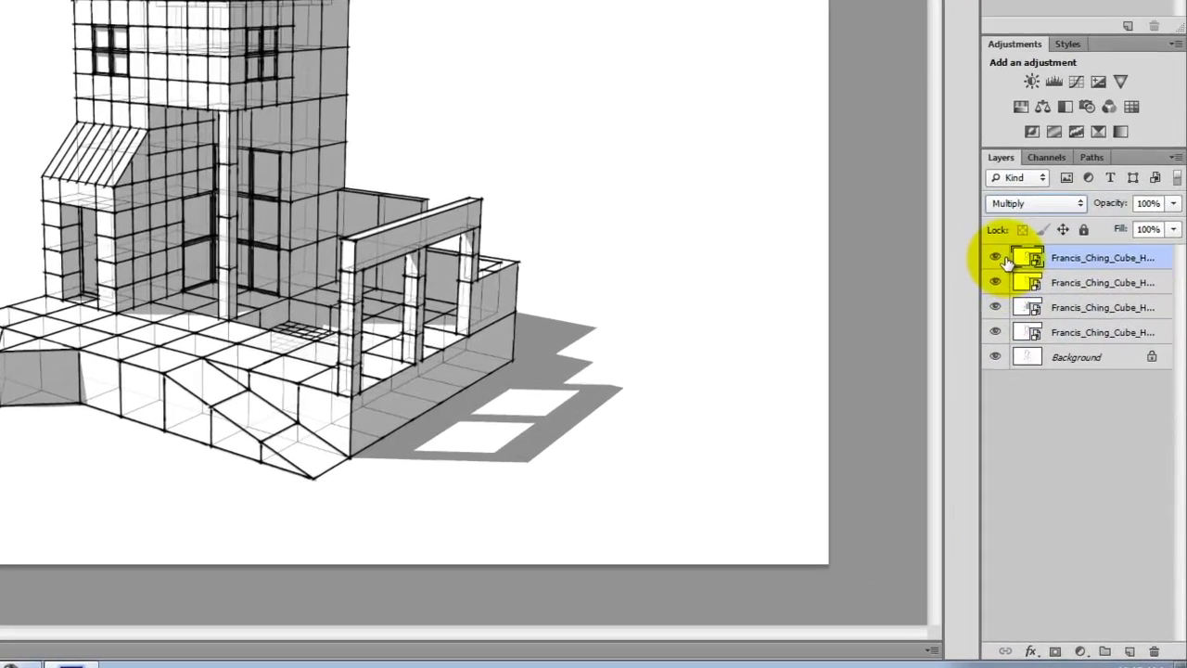
Step: Hide the airbrush, pengray and xray layers, keeping only the shadows layer and the Background shown
{"action": "left_click", "coordinate": [1058, 373]}
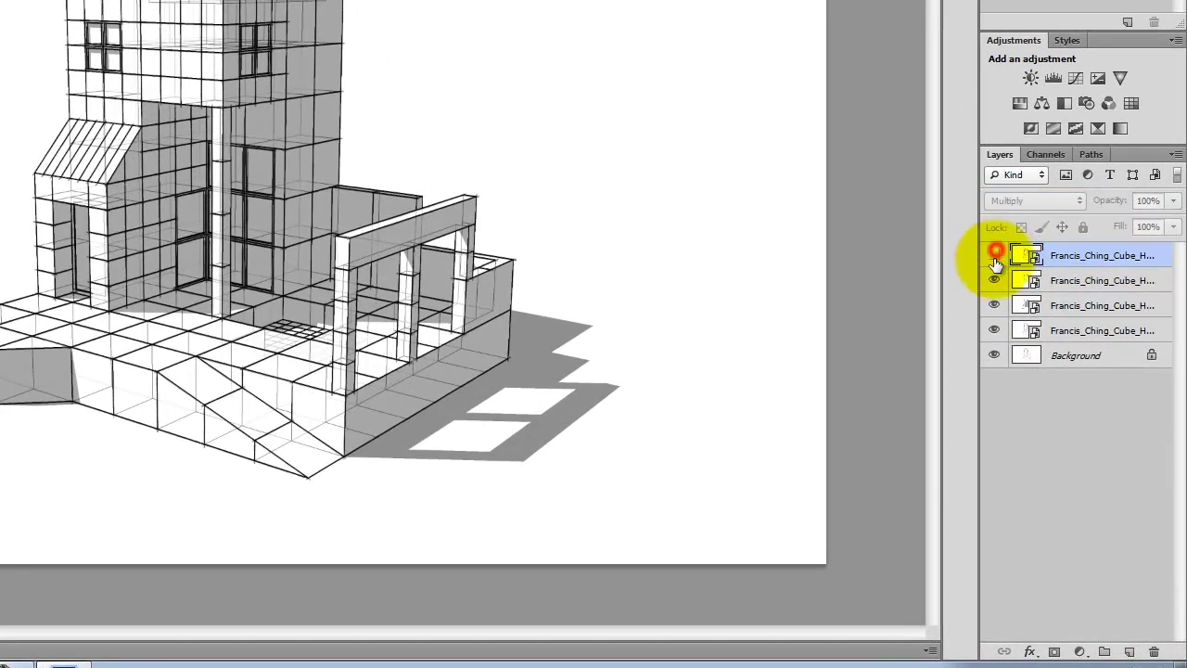
{"action": "left_click", "coordinate": [994, 280]}
{"action": "left_click", "coordinate": [994, 305]}
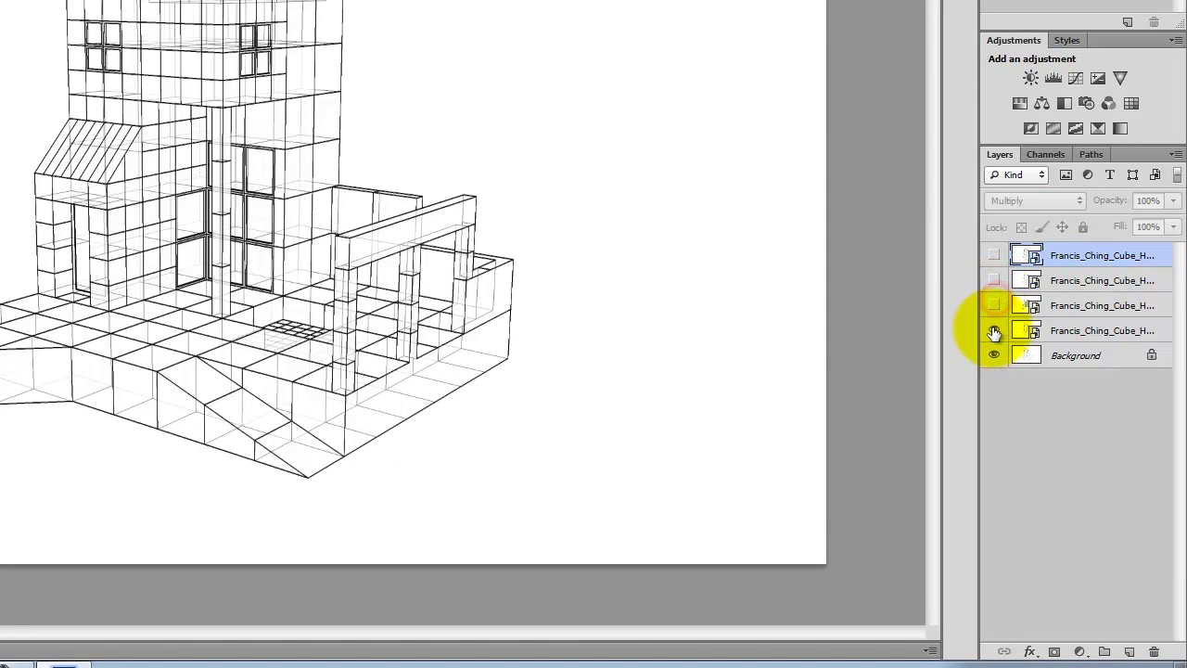
{"action": "left_click", "coordinate": [993, 331]}
{"action": "left_click", "coordinate": [994, 355]}
{"action": "left_click", "coordinate": [994, 355]}
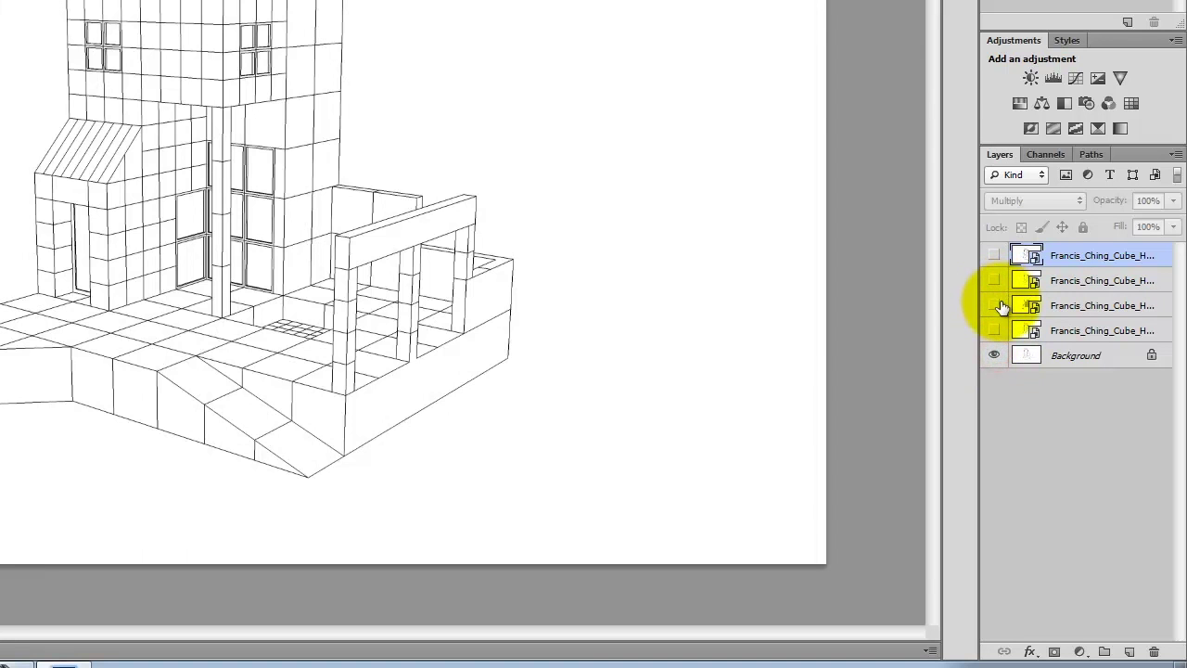
{"action": "left_click", "coordinate": [994, 305]}
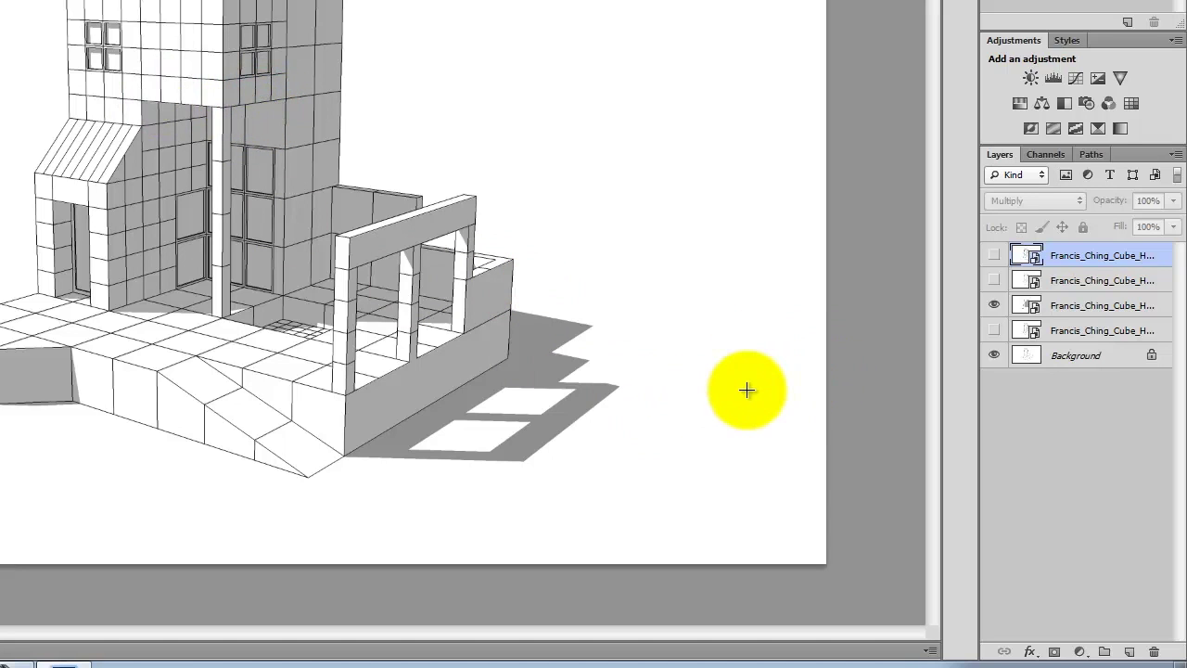
Step: Add a layer named Dodge & Burn above the shadows layer in Overlay mode, filled with Overlay-neutral color (50% gray)
{"action": "left_click", "coordinate": [1127, 307]}
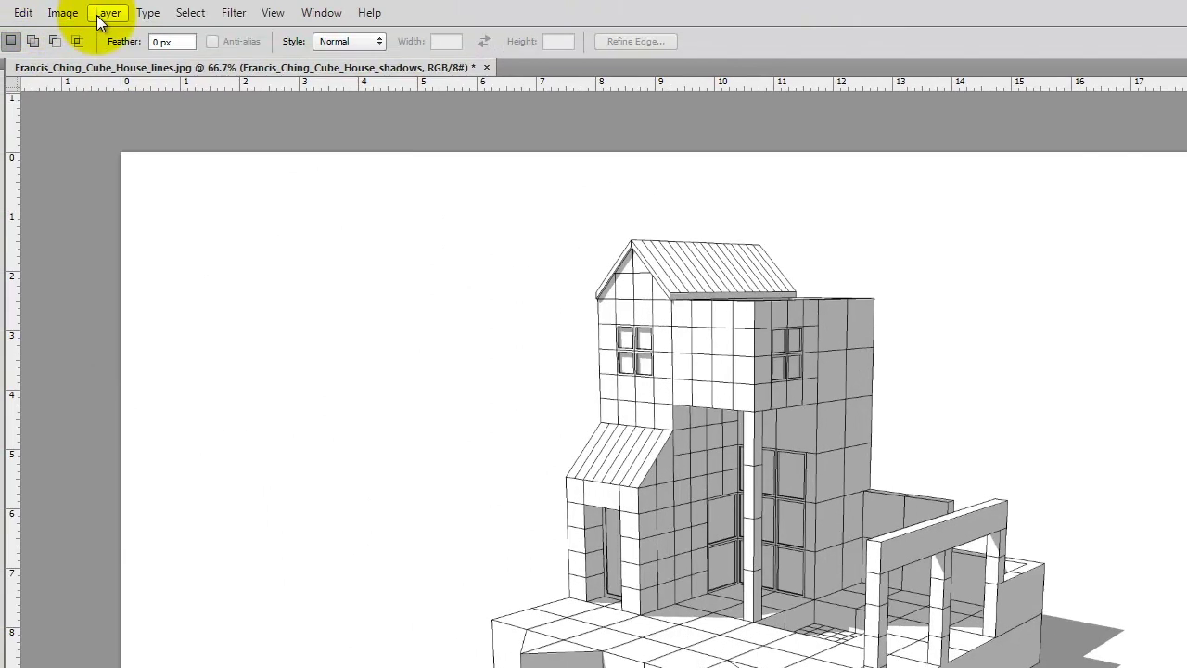
{"action": "left_click", "coordinate": [102, 19]}
{"action": "mouse_move", "coordinate": [117, 33]}
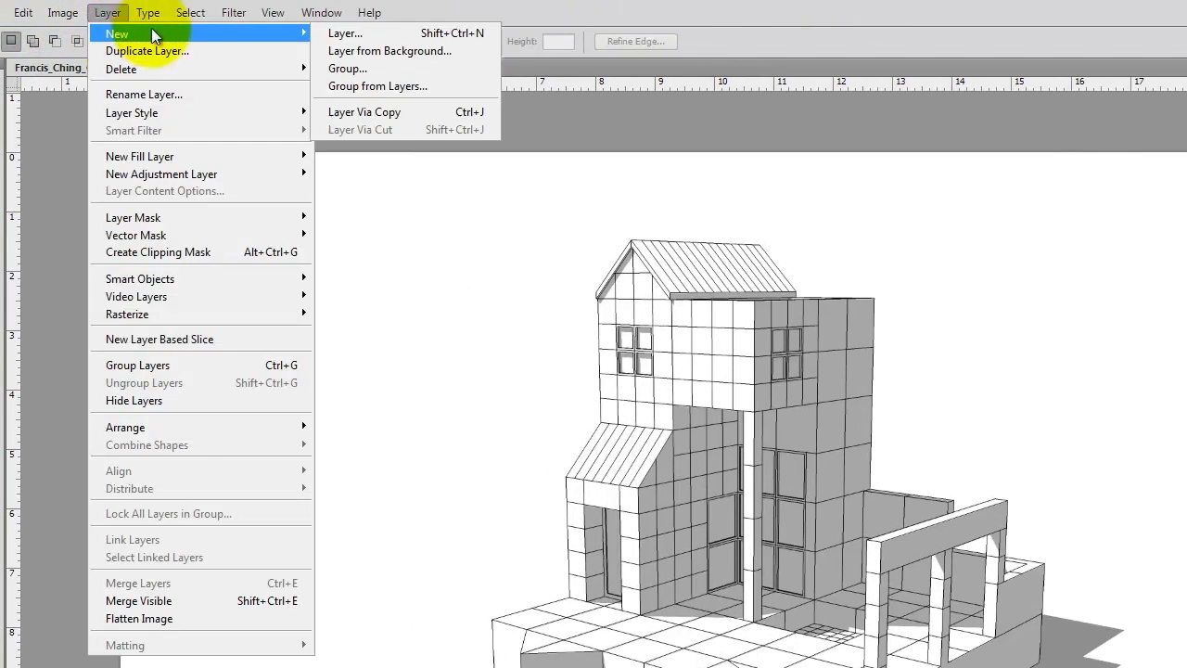
{"action": "left_click", "coordinate": [350, 35]}
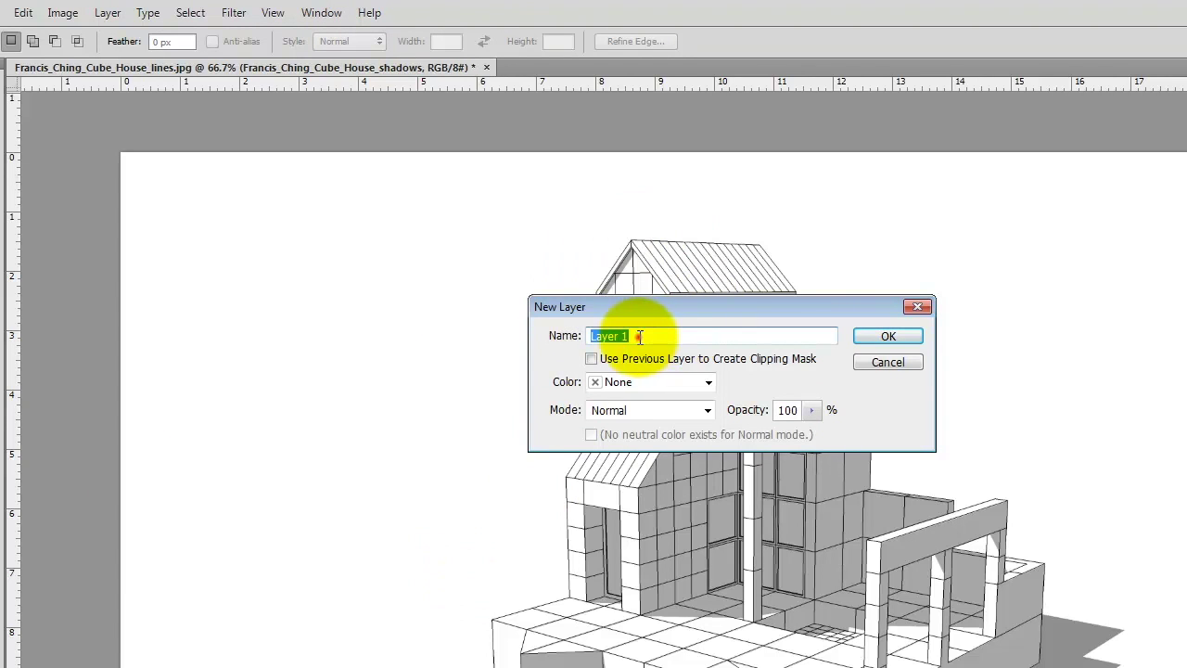
{"action": "left_click_drag", "start_coordinate": [642, 335], "coordinate": [559, 317]}
{"action": "type", "text": "Dodg"}
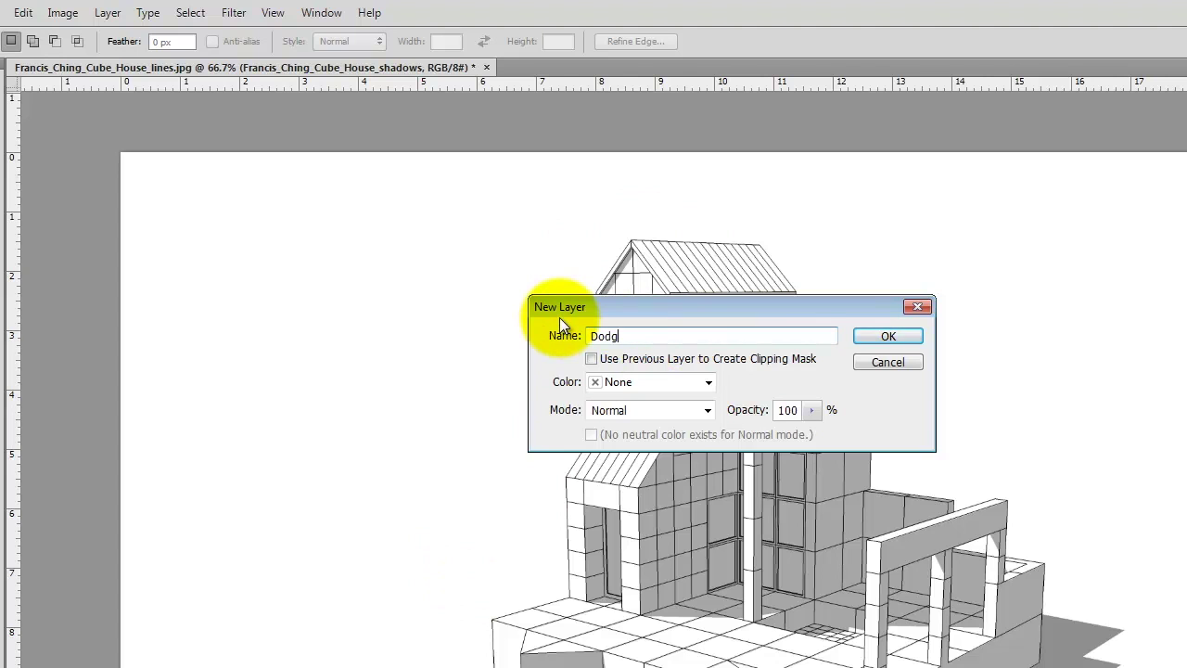
{"action": "type", "text": "e & Burn"}
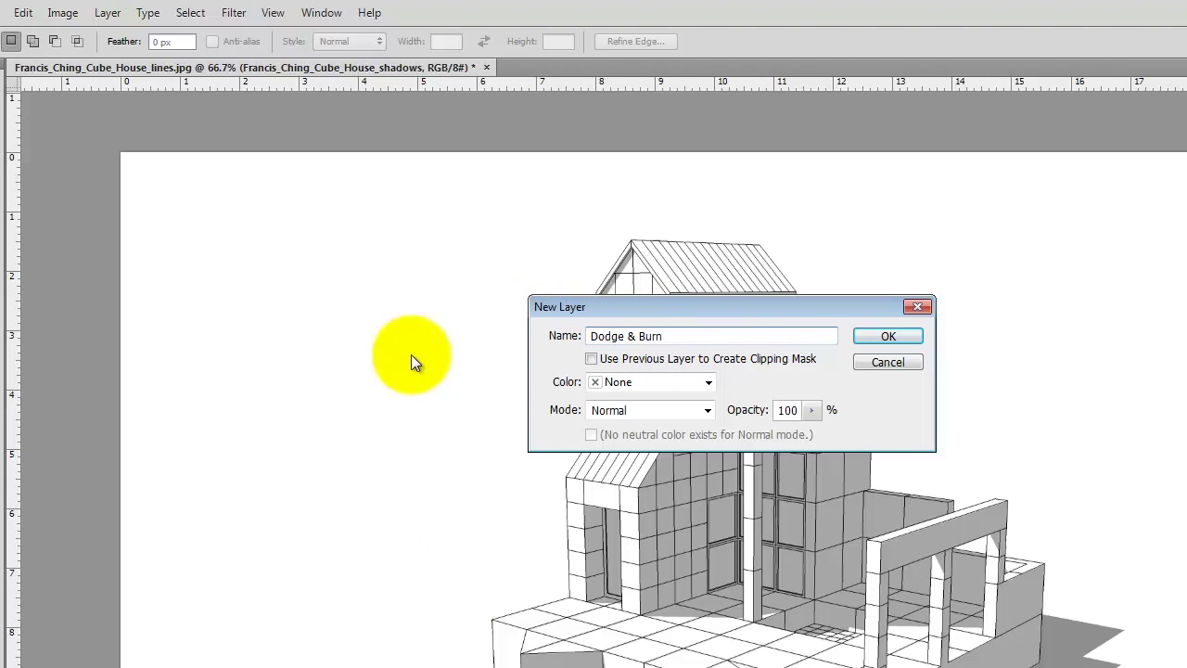
{"action": "left_click", "coordinate": [691, 408]}
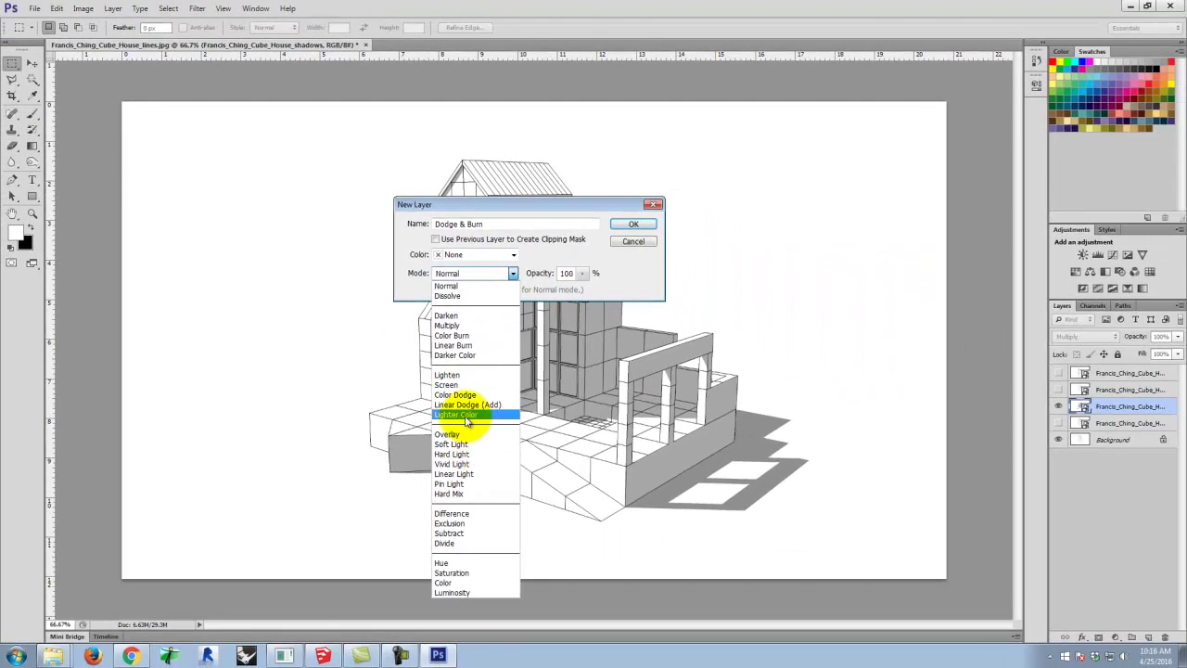
{"action": "left_click", "coordinate": [469, 434]}
{"action": "left_click", "coordinate": [435, 289]}
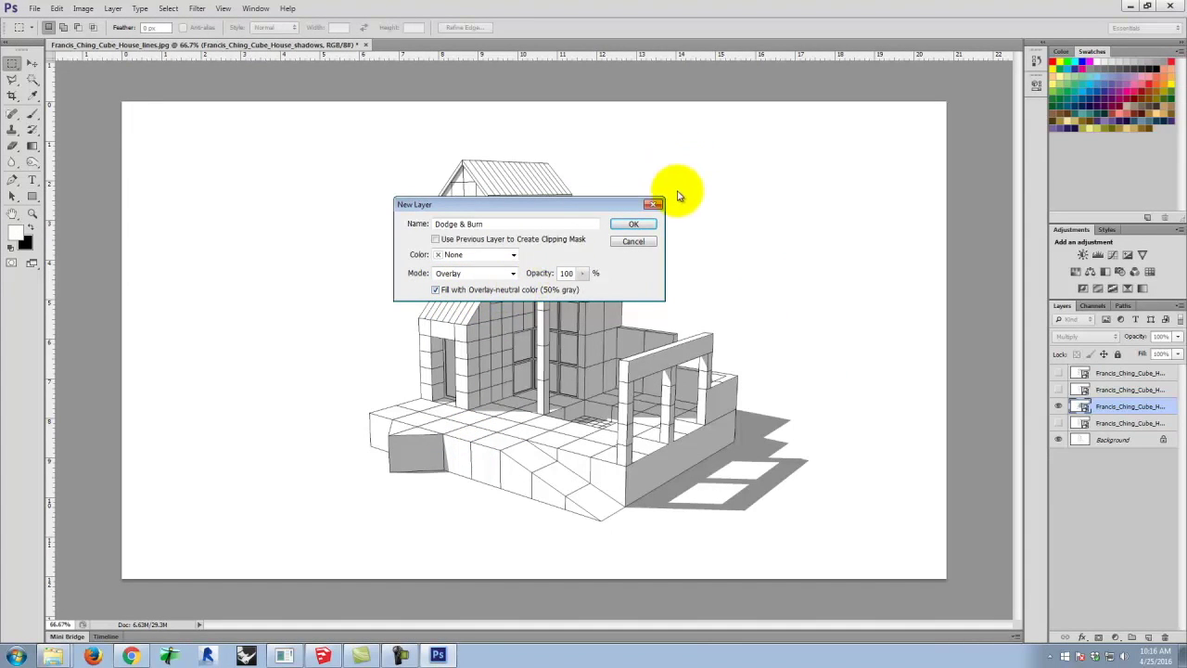
{"action": "left_click", "coordinate": [638, 226]}
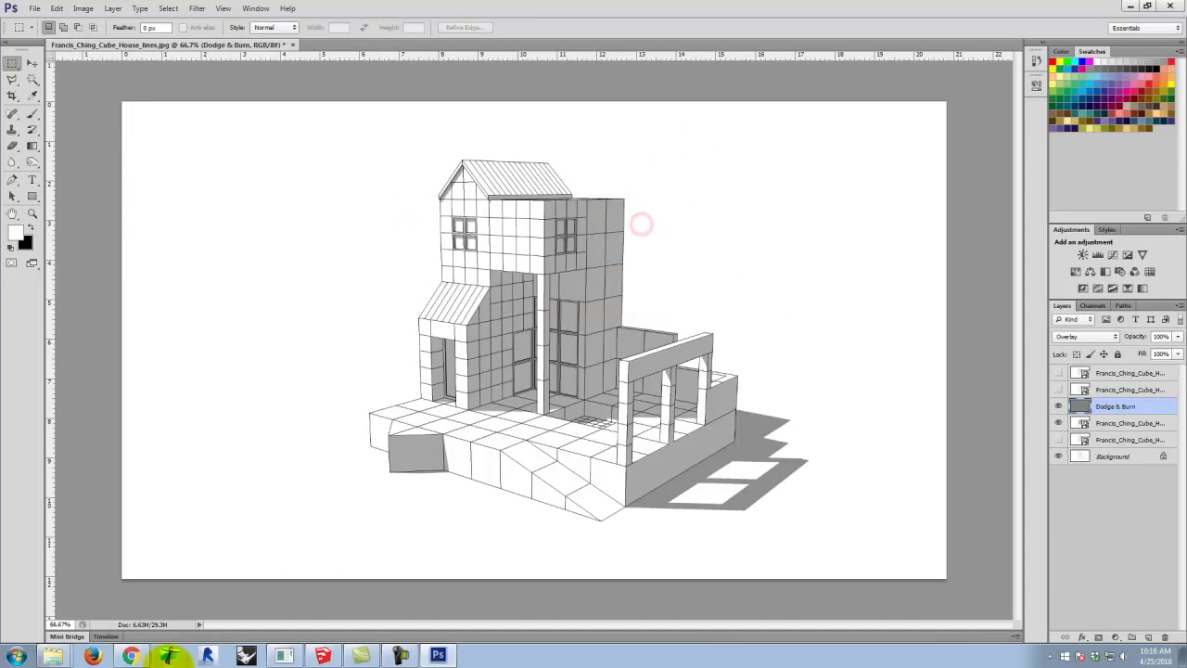
Step: Switch to Chrome and open the site's Photoshop 1.5 [dodge & burn] tutorial in a new tab
{"action": "left_click", "coordinate": [128, 656]}
{"action": "scroll", "coordinate": [492, 316], "scroll_direction": "up", "scroll_amount": 5}
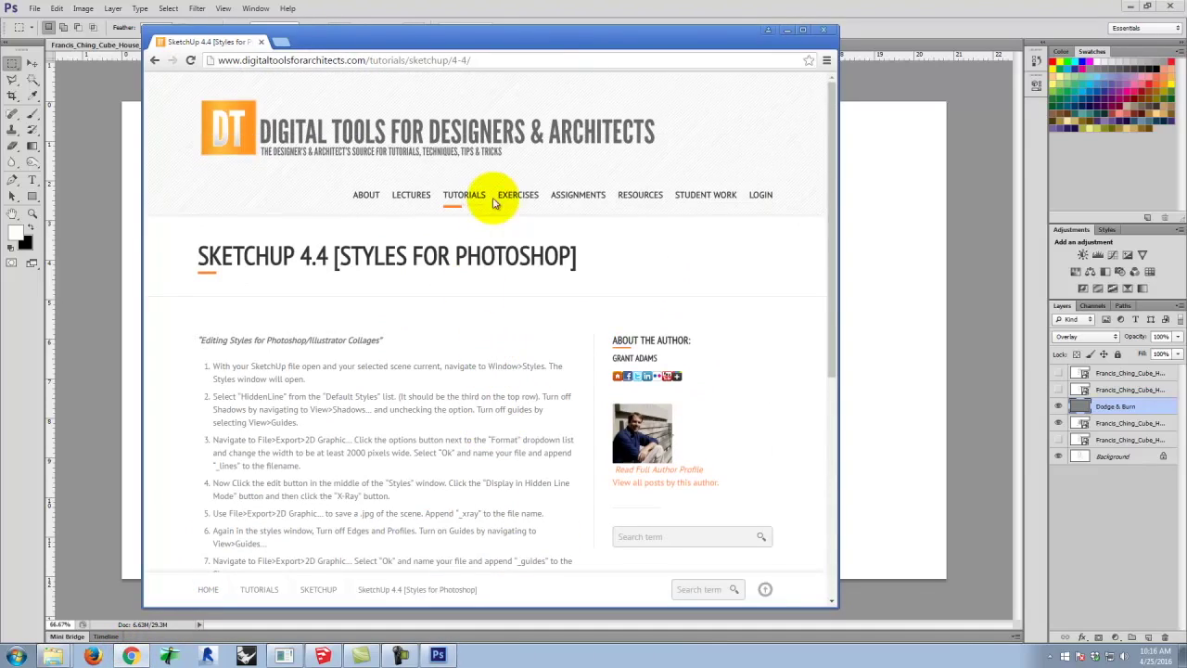
{"action": "mouse_move", "coordinate": [464, 197]}
{"action": "mouse_move", "coordinate": [475, 242]}
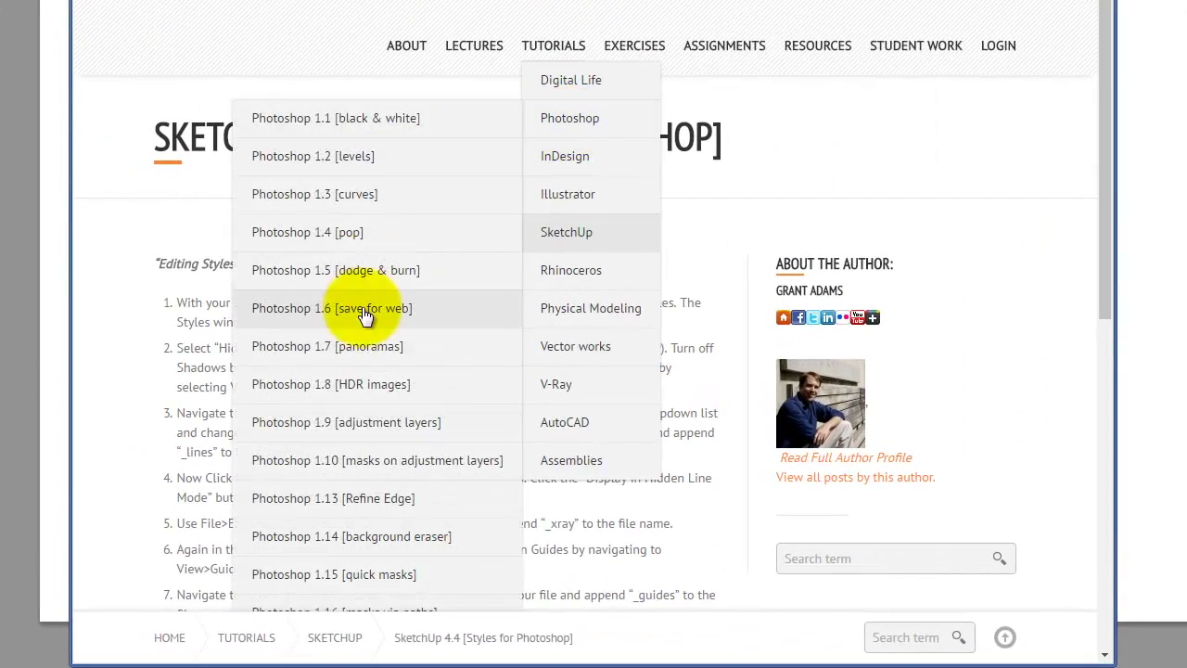
{"action": "right_click", "coordinate": [348, 271]}
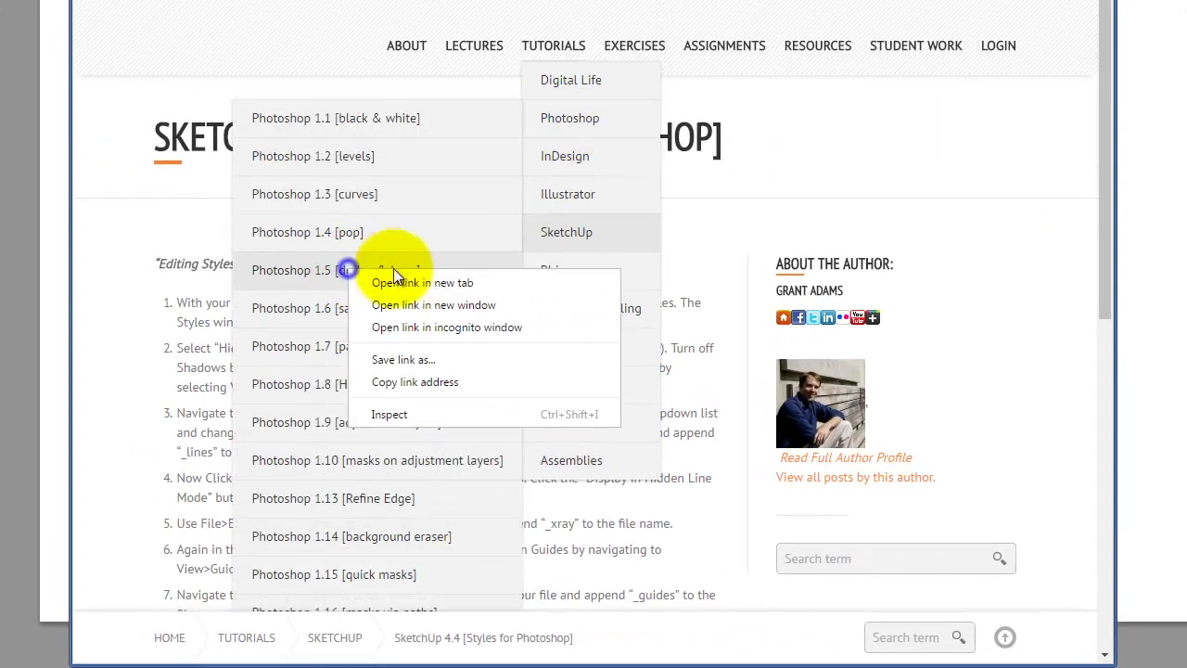
{"action": "left_click", "coordinate": [442, 282]}
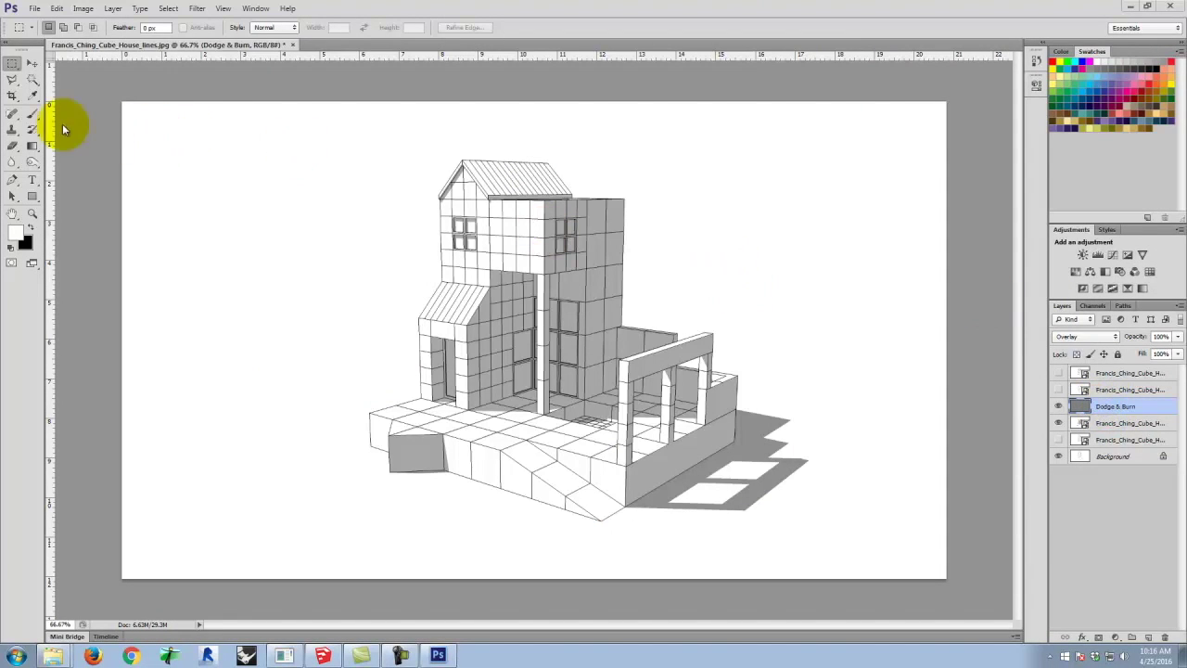
Step: Hide the Background line drawing and activate the Burn tool for the Dodge & Burn layer
{"action": "left_click", "coordinate": [1059, 456]}
{"action": "left_click", "coordinate": [1059, 457]}
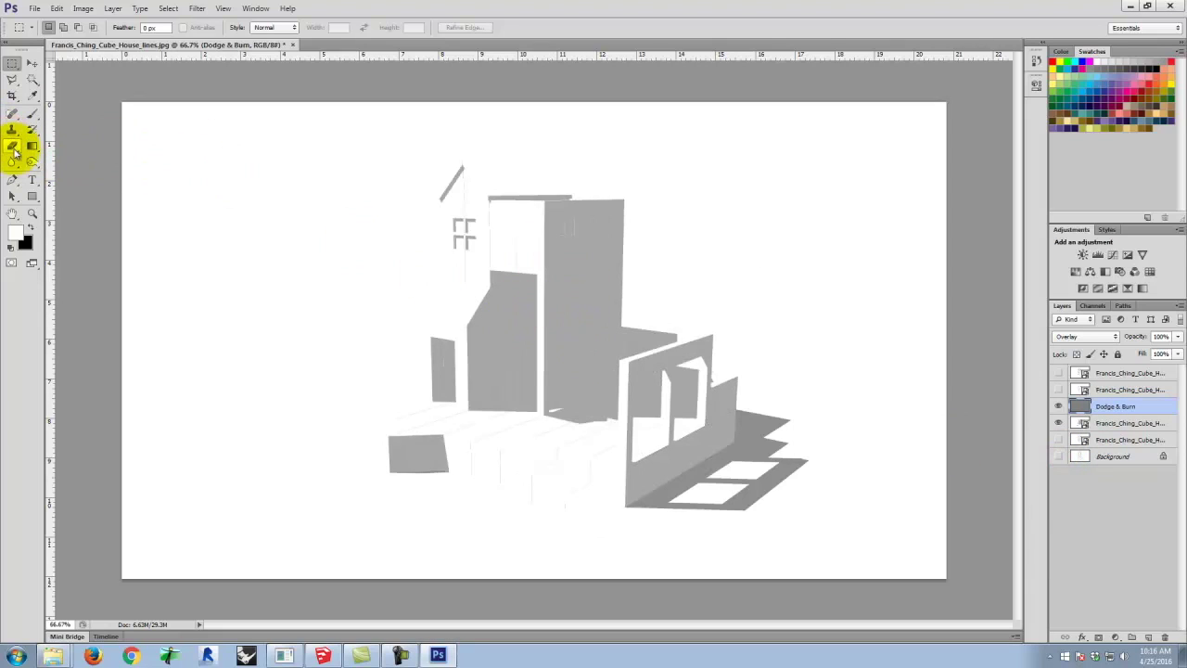
{"action": "left_click_drag", "start_coordinate": [35, 170], "coordinate": [72, 167]}
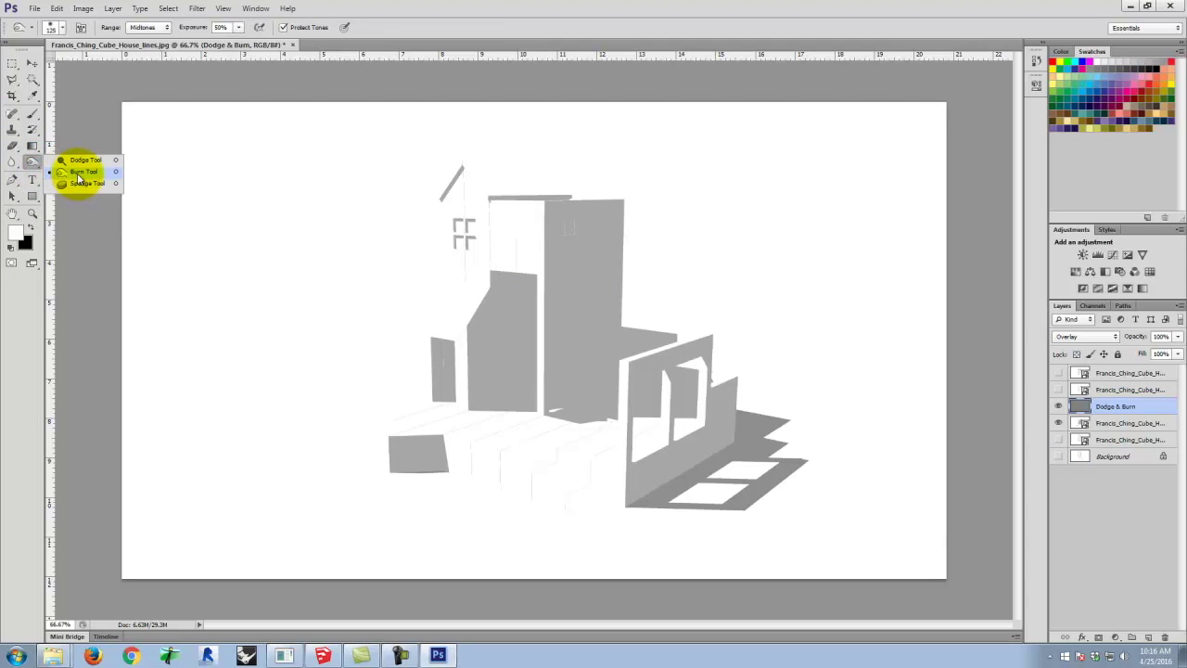
{"action": "left_click", "coordinate": [78, 174]}
Step: Burn the upper part of the shaded wall beside the sloped porch roof with a reduced brush, darkest beneath the overhang
{"action": "key", "text": "ctrl+equal"}
{"action": "key", "text": "ctrl+equal"}
{"action": "key", "text": "ctrl+equal"}
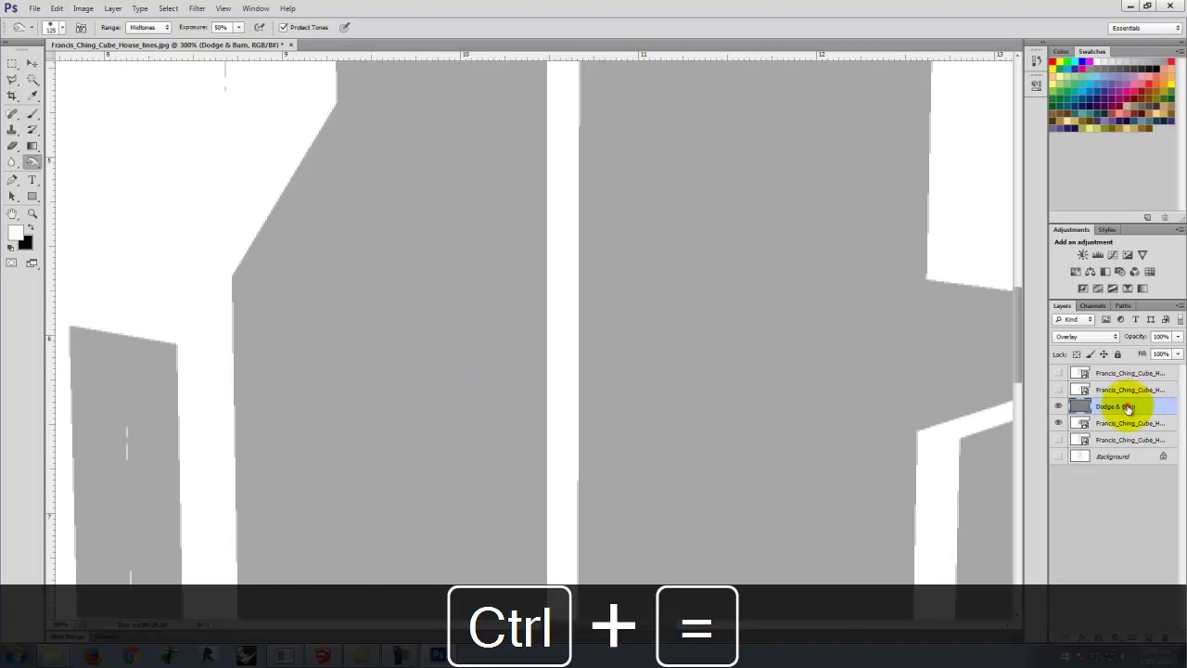
{"action": "key", "text": "space"}
{"action": "left_click_drag", "start_coordinate": [389, 194], "coordinate": [339, 430]}
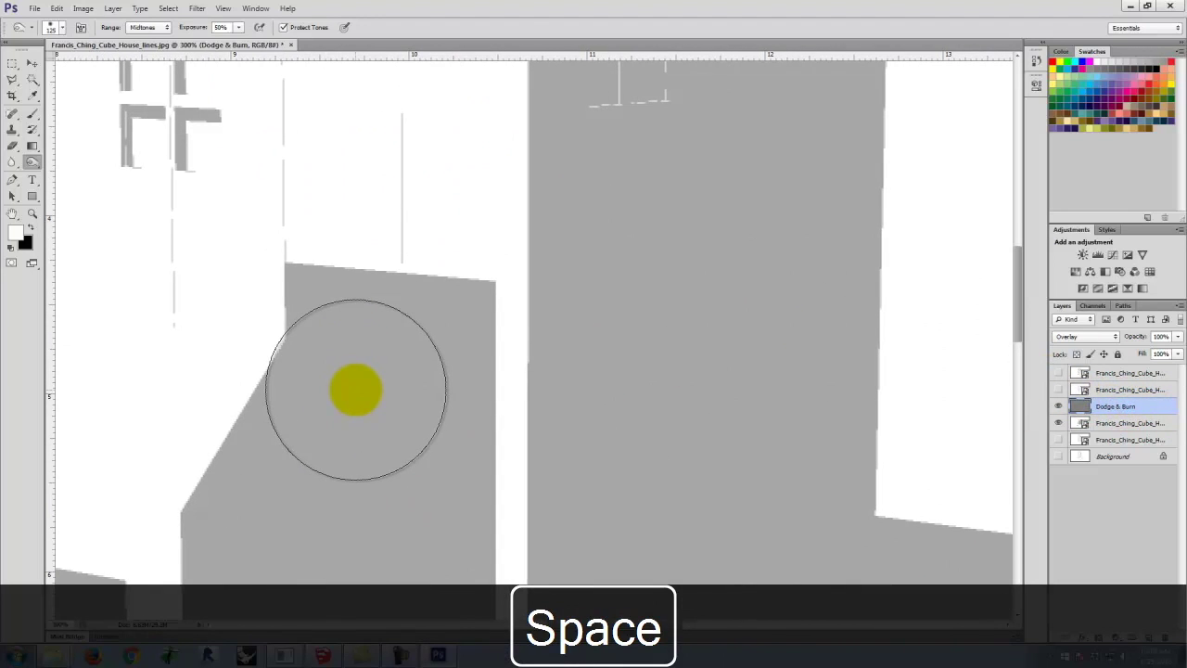
{"action": "key", "text": "bracketleft"}
{"action": "key", "text": "bracketleft"}
{"action": "key", "text": "bracketleft"}
{"action": "key", "text": "bracketleft"}
{"action": "mouse_move", "coordinate": [316, 305]}
{"action": "left_mouse_down"}
{"action": "mouse_move", "coordinate": [307, 300]}
{"action": "mouse_move", "coordinate": [399, 278]}
{"action": "mouse_move", "coordinate": [425, 291]}
{"action": "mouse_move", "coordinate": [346, 326]}
{"action": "mouse_move", "coordinate": [305, 278]}
{"action": "mouse_move", "coordinate": [418, 293]}
{"action": "mouse_move", "coordinate": [548, 276]}
{"action": "mouse_move", "coordinate": [204, 368]}
{"action": "mouse_move", "coordinate": [299, 320]}
{"action": "mouse_move", "coordinate": [329, 267]}
{"action": "mouse_move", "coordinate": [318, 344]}
{"action": "mouse_move", "coordinate": [388, 354]}
{"action": "mouse_move", "coordinate": [371, 343]}
{"action": "mouse_move", "coordinate": [316, 371]}
{"action": "mouse_move", "coordinate": [253, 488]}
{"action": "mouse_move", "coordinate": [299, 432]}
{"action": "mouse_move", "coordinate": [427, 363]}
{"action": "mouse_move", "coordinate": [432, 339]}
{"action": "mouse_move", "coordinate": [443, 411]}
{"action": "mouse_move", "coordinate": [451, 392]}
{"action": "mouse_move", "coordinate": [281, 477]}
{"action": "mouse_move", "coordinate": [305, 380]}
{"action": "mouse_move", "coordinate": [261, 427]}
{"action": "mouse_move", "coordinate": [374, 362]}
{"action": "mouse_move", "coordinate": [874, 371]}
{"action": "mouse_move", "coordinate": [297, 313]}
{"action": "mouse_move", "coordinate": [288, 426]}
{"action": "mouse_move", "coordinate": [1081, 423]}
{"action": "left_mouse_up"}
{"action": "key", "text": "bracketleft"}
{"action": "key", "text": "bracketright"}
{"action": "key", "text": "bracketright"}
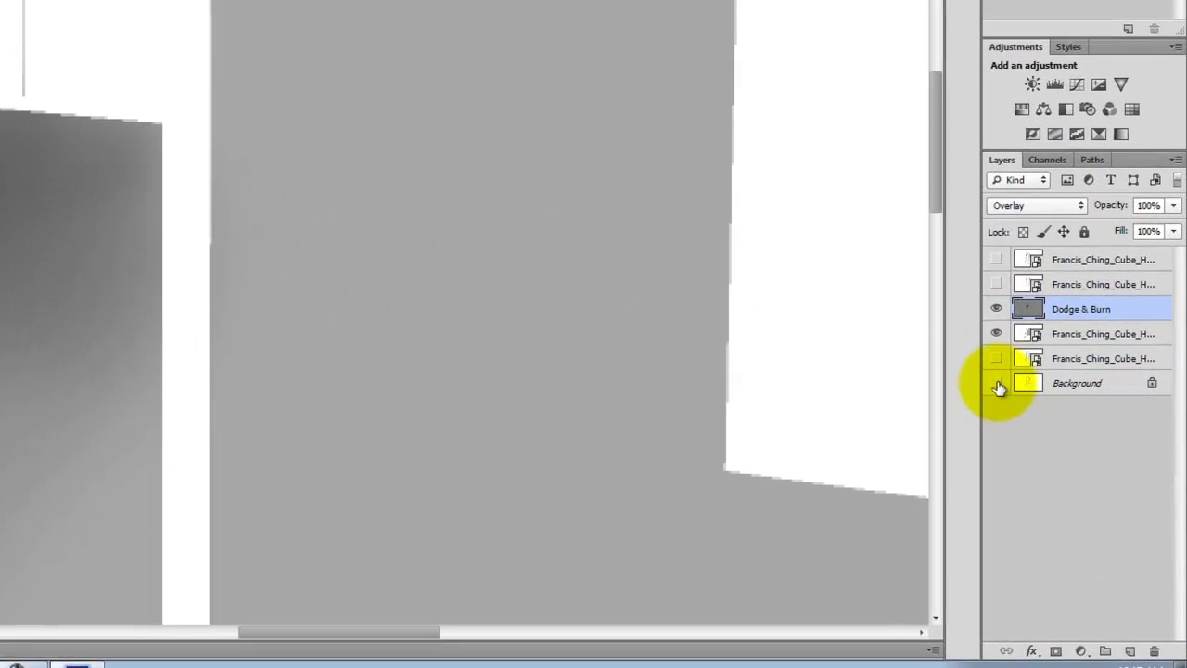
Step: Show the Background layer again and burn soft shading beneath the overhang on the window wall behind the corner column
{"action": "left_click", "coordinate": [1038, 432]}
{"action": "left_click_drag", "start_coordinate": [28, 236], "coordinate": [0, 184]}
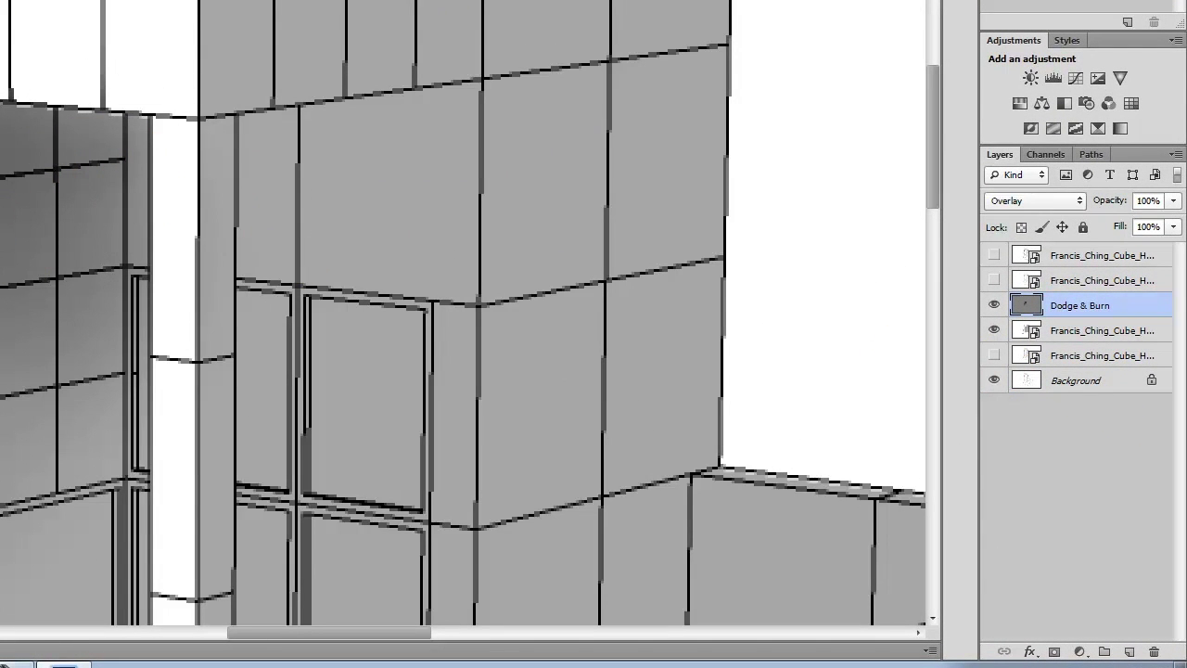
{"action": "mouse_move", "coordinate": [0, 213]}
{"action": "left_mouse_down"}
{"action": "mouse_move", "coordinate": [344, 231]}
{"action": "mouse_move", "coordinate": [377, 213]}
{"action": "mouse_move", "coordinate": [325, 188]}
{"action": "mouse_move", "coordinate": [351, 192]}
{"action": "mouse_move", "coordinate": [312, 193]}
{"action": "mouse_move", "coordinate": [291, 159]}
{"action": "mouse_move", "coordinate": [401, 137]}
{"action": "mouse_move", "coordinate": [286, 139]}
{"action": "mouse_move", "coordinate": [278, 190]}
{"action": "mouse_move", "coordinate": [379, 151]}
{"action": "mouse_move", "coordinate": [414, 164]}
{"action": "mouse_move", "coordinate": [479, 92]}
{"action": "mouse_move", "coordinate": [447, 134]}
{"action": "mouse_move", "coordinate": [424, 251]}
{"action": "mouse_move", "coordinate": [442, 231]}
{"action": "mouse_move", "coordinate": [324, 146]}
{"action": "mouse_move", "coordinate": [389, 294]}
{"action": "left_mouse_up"}
{"action": "key", "text": "["}
{"action": "key", "text": "["}
{"action": "key", "text": "["}
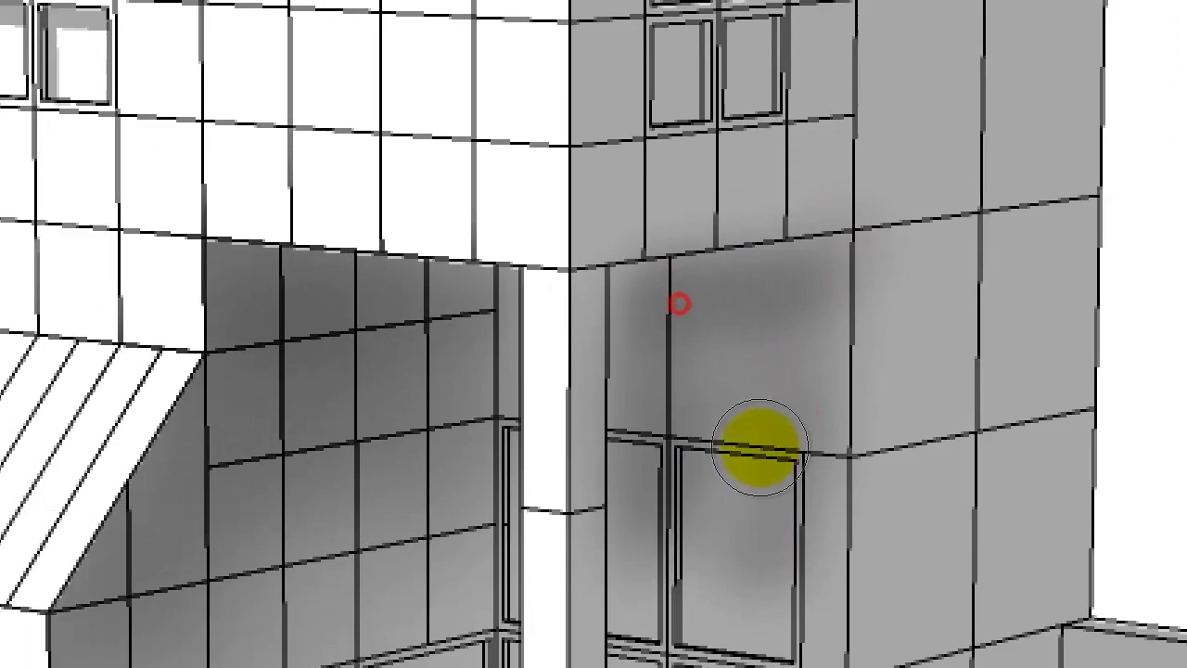
Step: Select the recessed window wall between the corner column and the building's outer corner with the Polygonal Lasso
{"action": "left_click", "coordinate": [18, 58]}
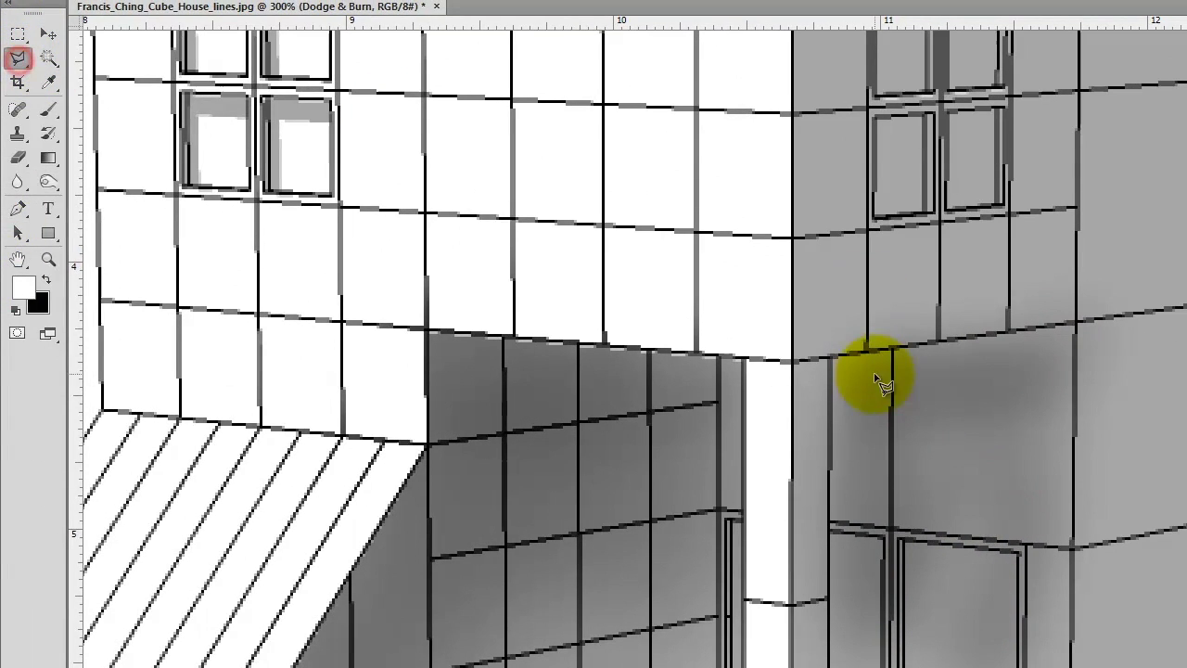
{"action": "left_click", "coordinate": [1077, 325]}
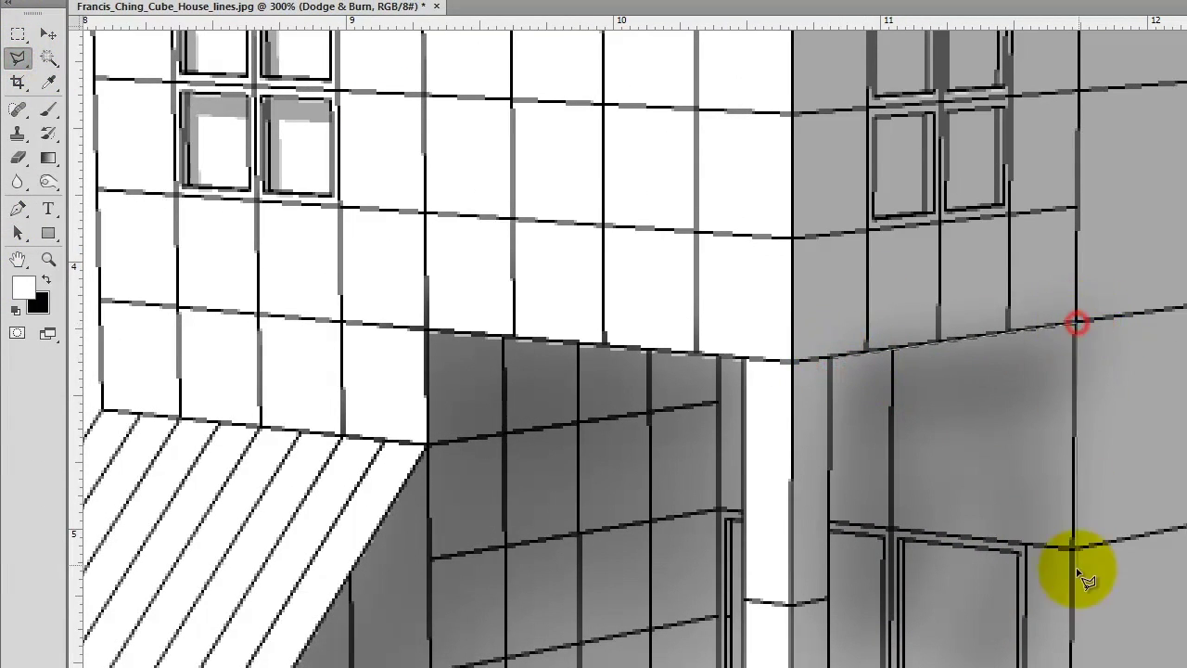
{"action": "left_click", "coordinate": [1071, 654]}
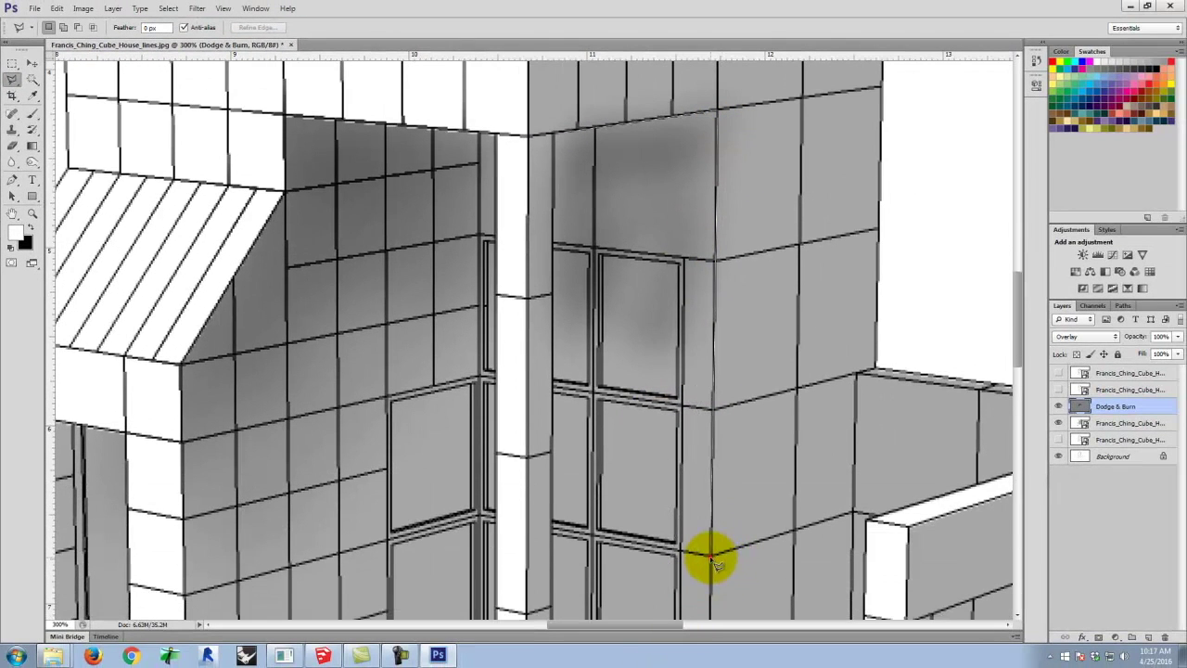
{"action": "left_click", "coordinate": [711, 559]}
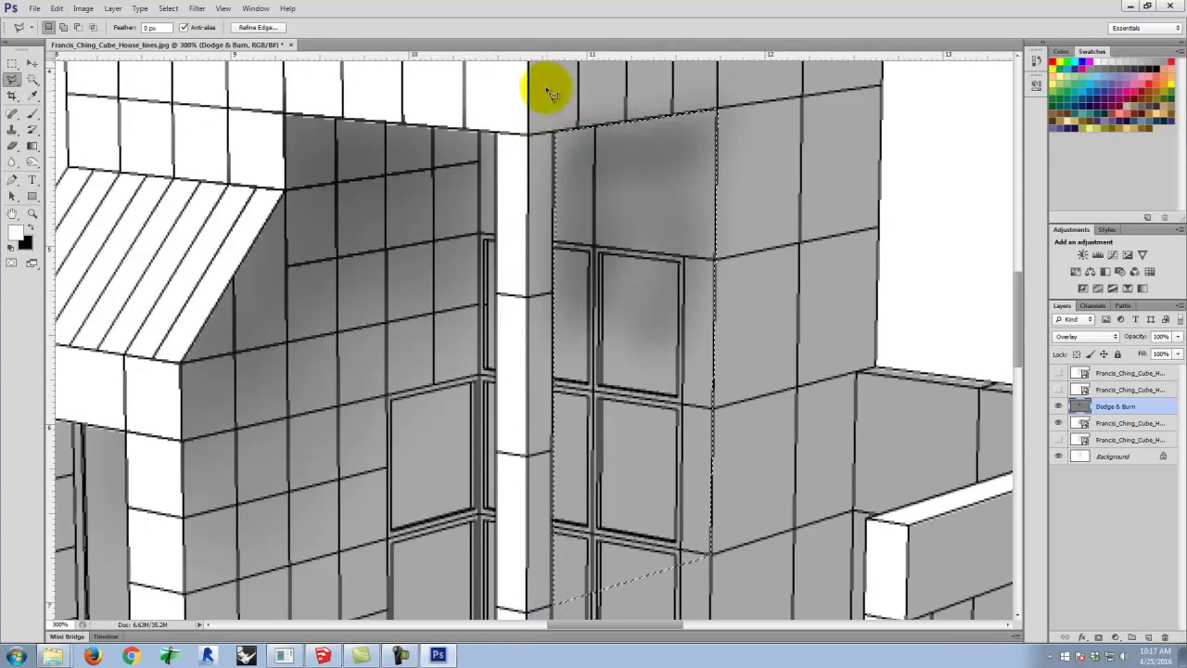
Step: Burn the upper part of the selected window wall with a 100 px brush so it darkens toward the overhang
{"action": "left_click", "coordinate": [13, 129]}
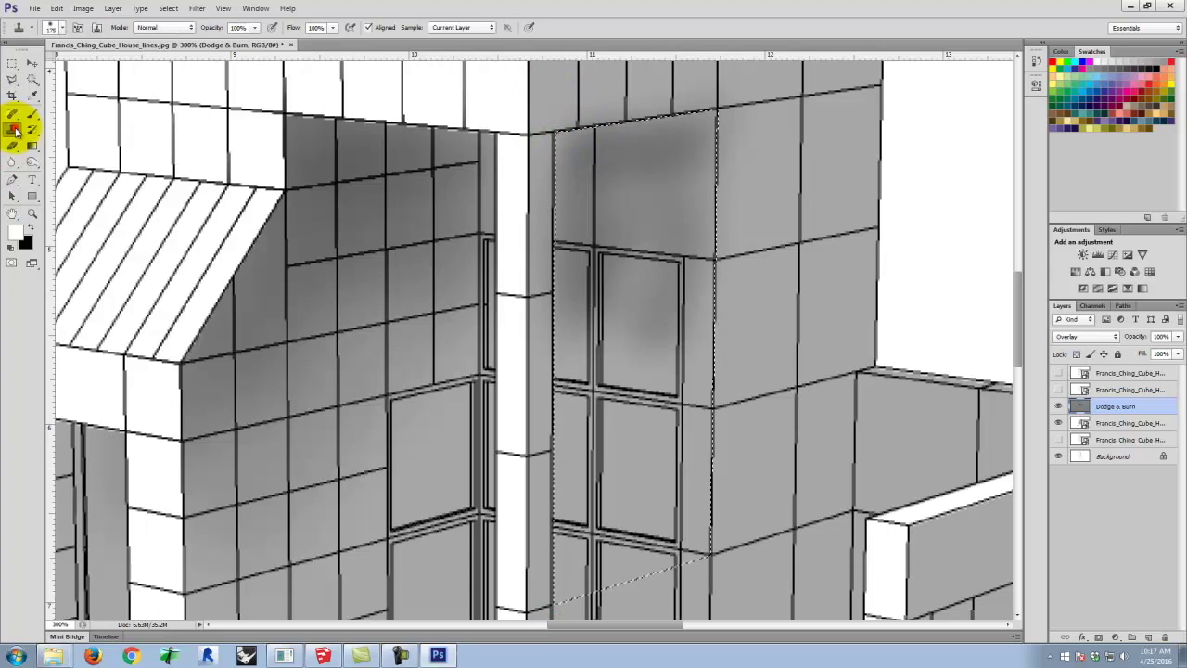
{"action": "left_click", "coordinate": [32, 164]}
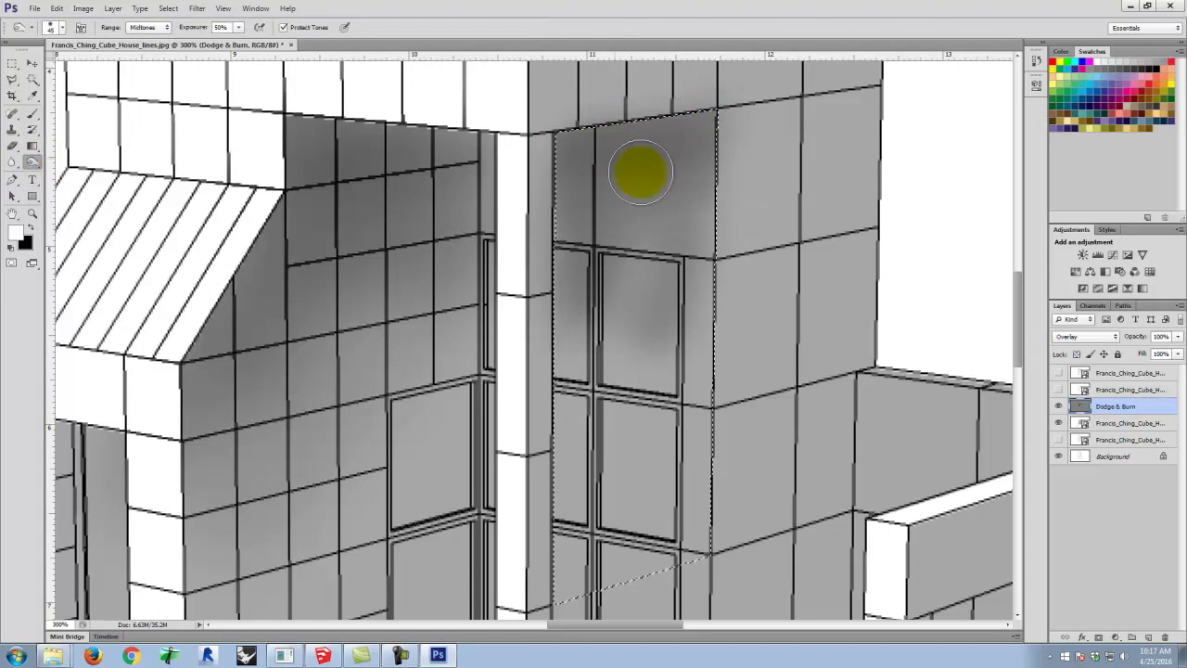
{"action": "key", "text": "bracketright"}
{"action": "key", "text": "bracketright"}
{"action": "key", "text": "bracketright"}
{"action": "key", "text": "bracketright"}
{"action": "key", "text": "bracketright"}
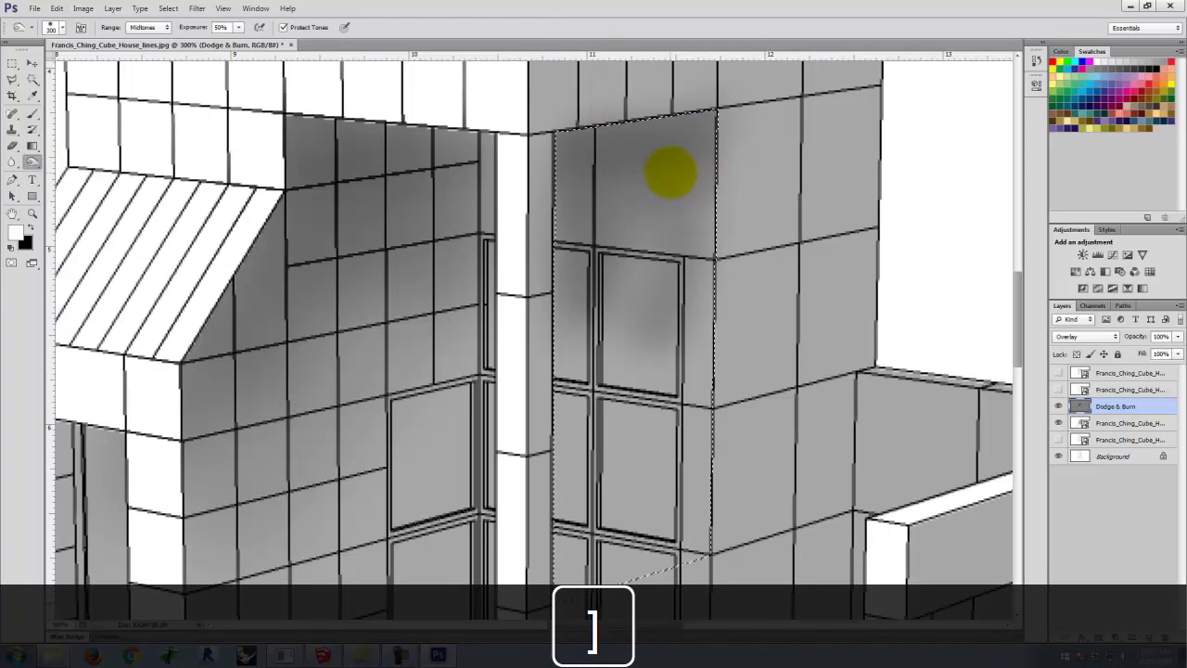
{"action": "key", "text": "bracketleft"}
{"action": "key", "text": "bracketleft"}
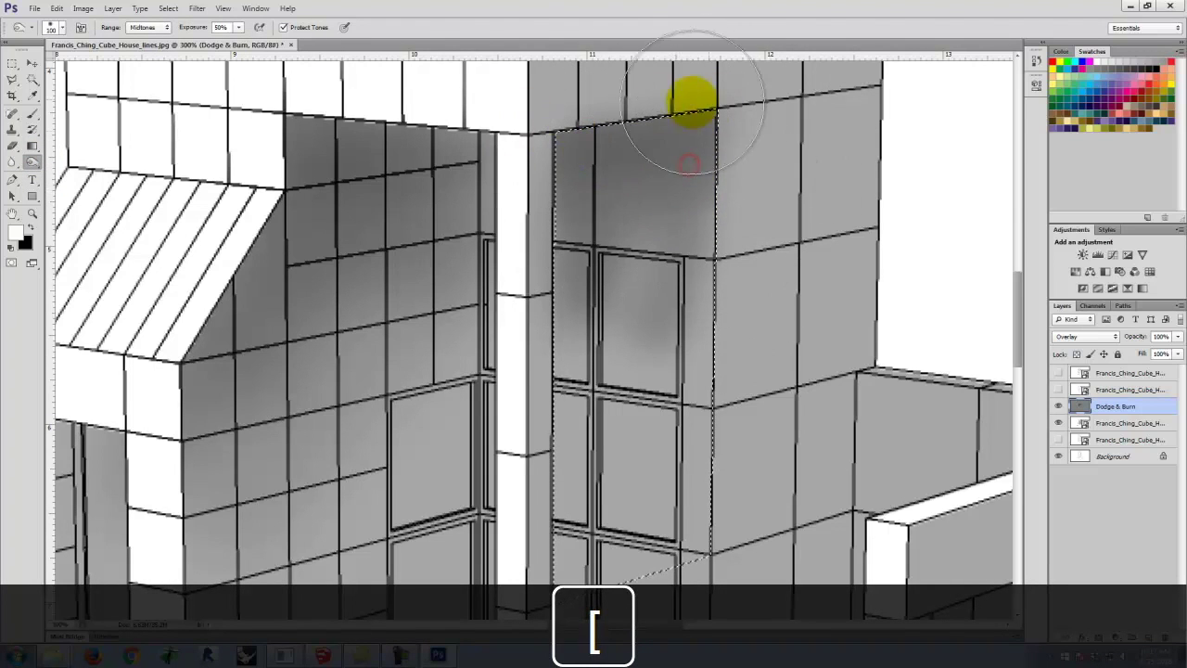
{"action": "left_click_drag", "start_coordinate": [752, 190], "coordinate": [850, 185]}
{"action": "mouse_move", "coordinate": [610, 233]}
{"action": "left_mouse_down"}
{"action": "mouse_move", "coordinate": [530, 273]}
{"action": "mouse_move", "coordinate": [597, 309]}
{"action": "mouse_move", "coordinate": [781, 307]}
{"action": "mouse_move", "coordinate": [737, 259]}
{"action": "mouse_move", "coordinate": [725, 300]}
{"action": "mouse_move", "coordinate": [656, 265]}
{"action": "mouse_move", "coordinate": [689, 169]}
{"action": "mouse_move", "coordinate": [739, 152]}
{"action": "mouse_move", "coordinate": [602, 174]}
{"action": "mouse_move", "coordinate": [735, 209]}
{"action": "mouse_move", "coordinate": [684, 296]}
{"action": "mouse_move", "coordinate": [619, 190]}
{"action": "mouse_move", "coordinate": [715, 150]}
{"action": "mouse_move", "coordinate": [584, 198]}
{"action": "left_mouse_up"}
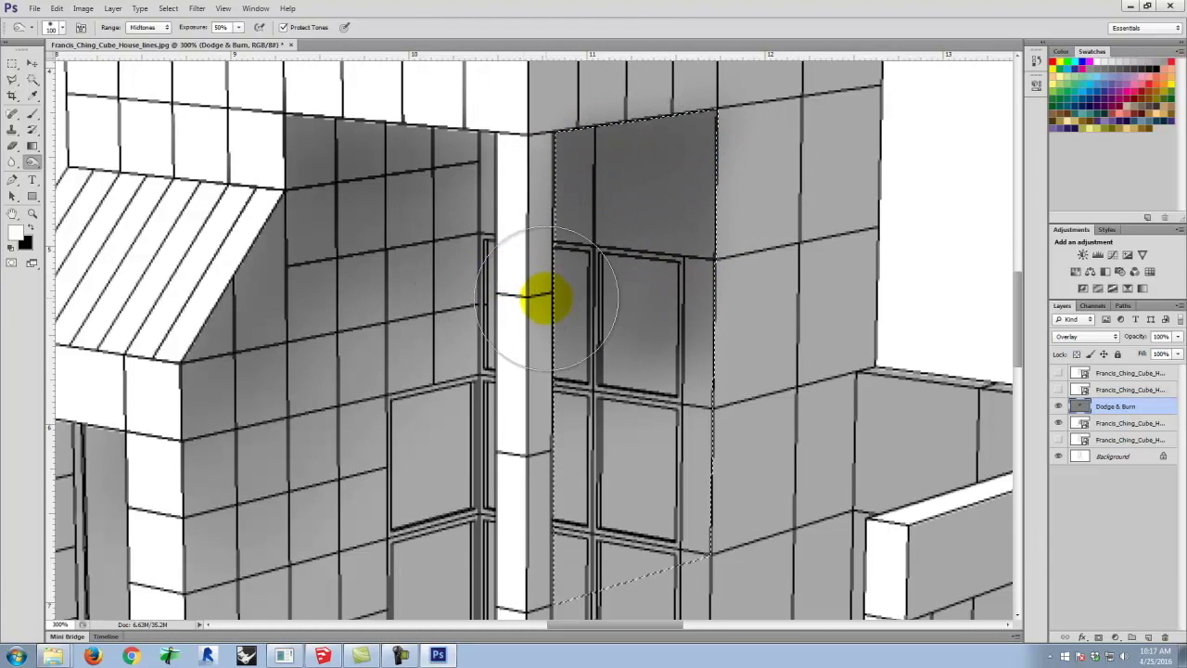
Step: Replace the selection with a Polygonal Lasso outline around the shaded wall between the sloped porch roof and the corner column
{"action": "key", "text": "ctrl+minus"}
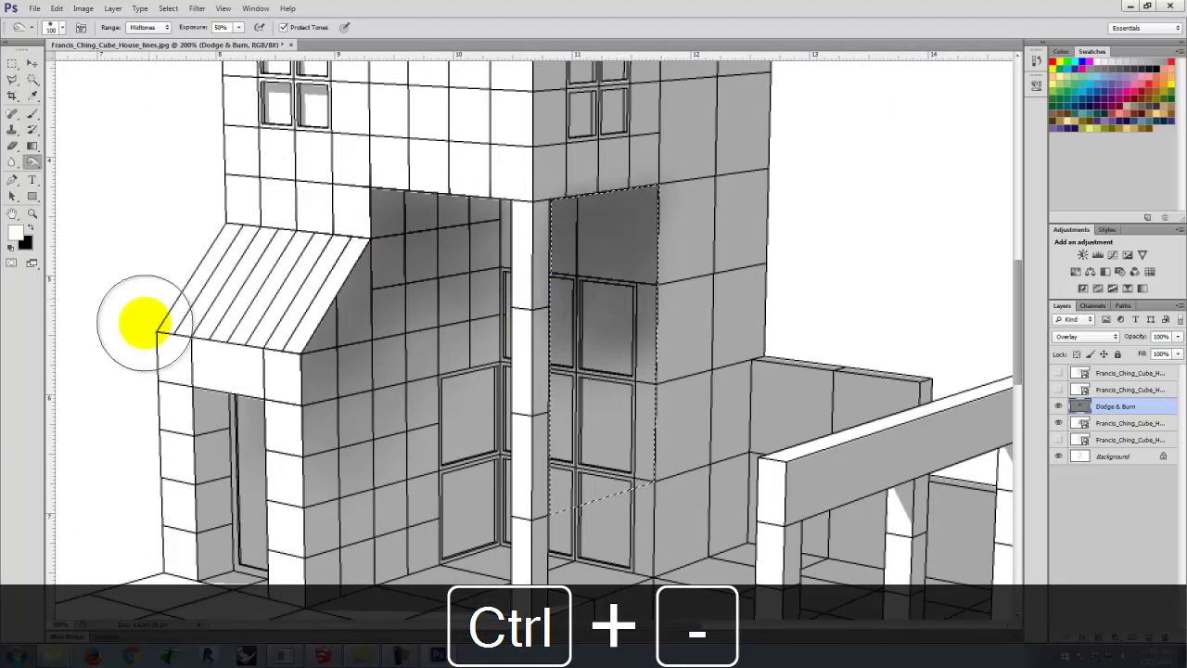
{"action": "mouse_move", "coordinate": [436, 273]}
{"action": "left_mouse_down"}
{"action": "mouse_move", "coordinate": [366, 331]}
{"action": "mouse_move", "coordinate": [424, 331]}
{"action": "mouse_move", "coordinate": [411, 252]}
{"action": "mouse_move", "coordinate": [384, 197]}
{"action": "left_mouse_up"}
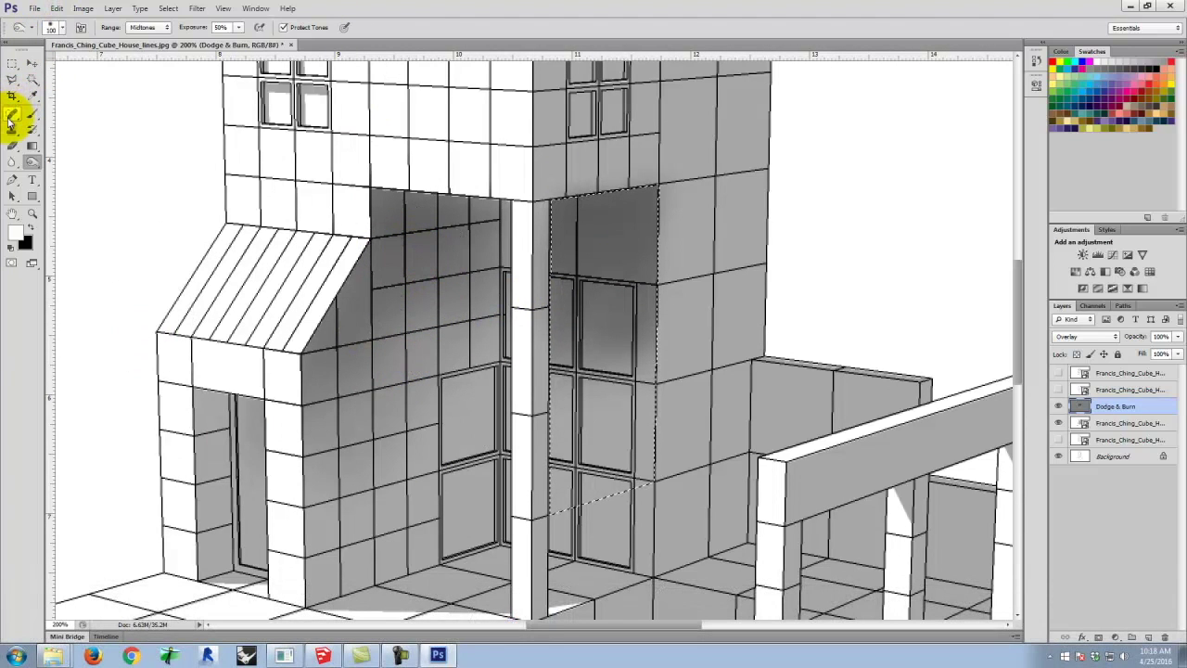
{"action": "left_click", "coordinate": [13, 81]}
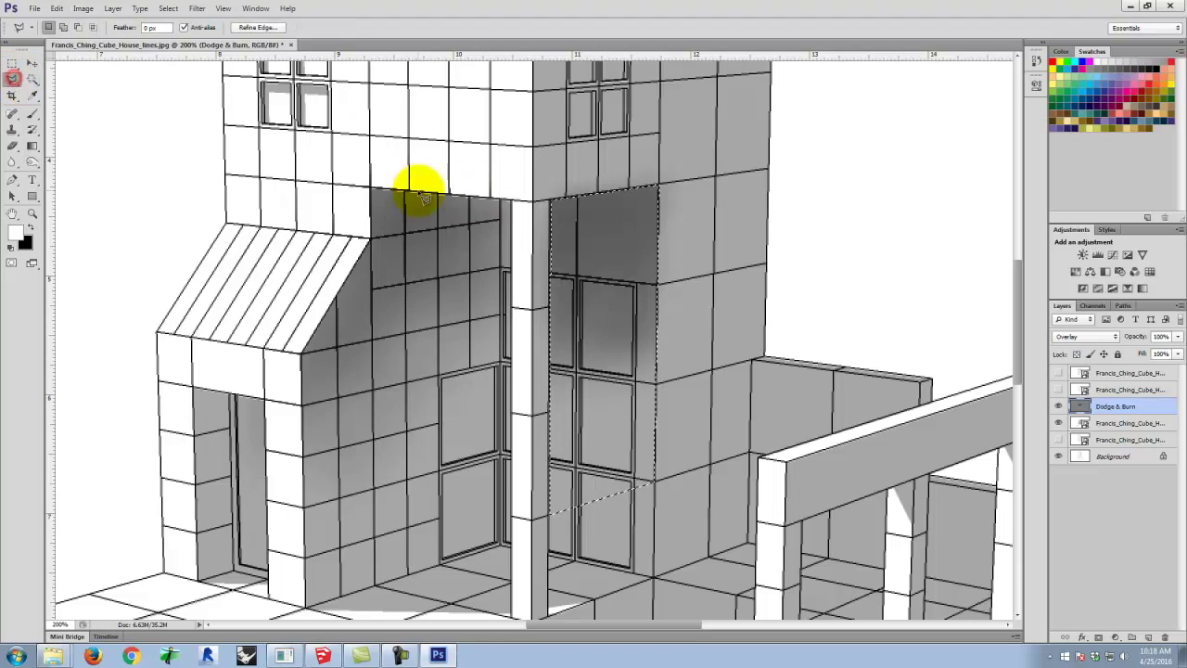
{"action": "left_click", "coordinate": [370, 188]}
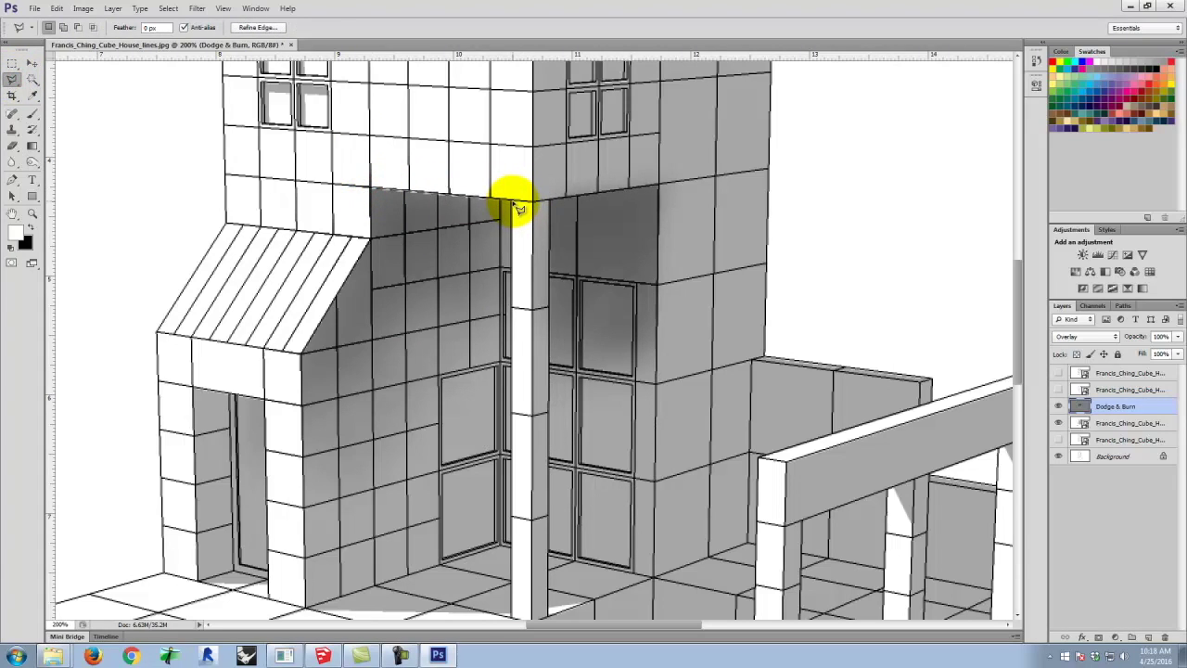
{"action": "left_click", "coordinate": [513, 198]}
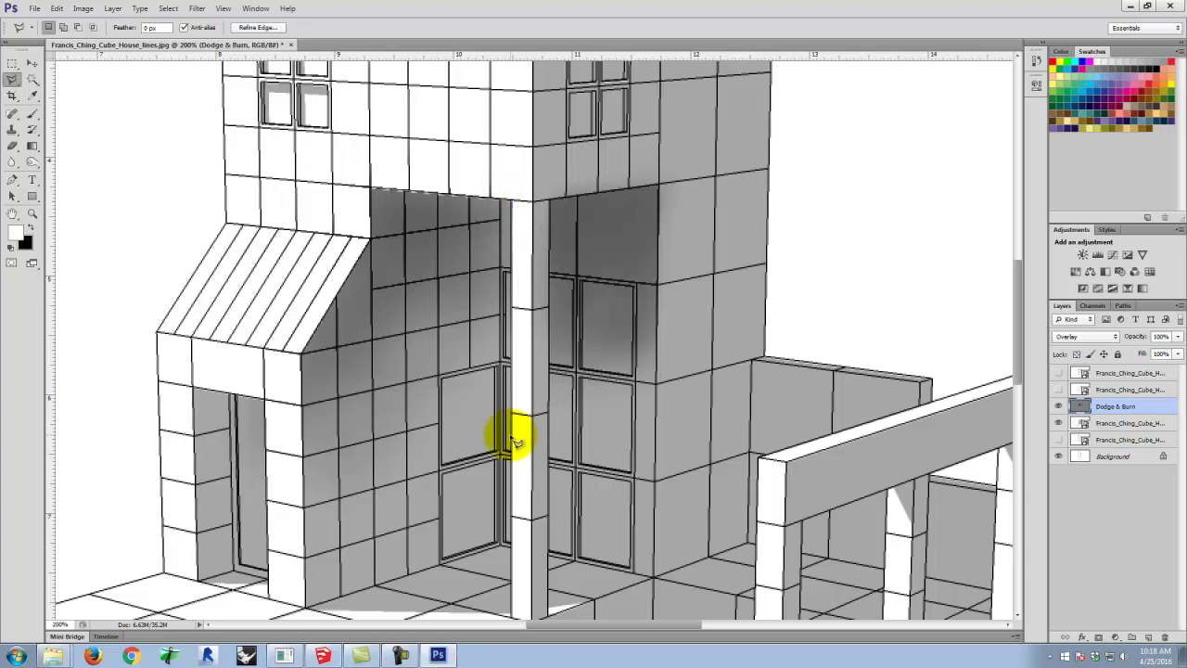
{"action": "left_click", "coordinate": [344, 538]}
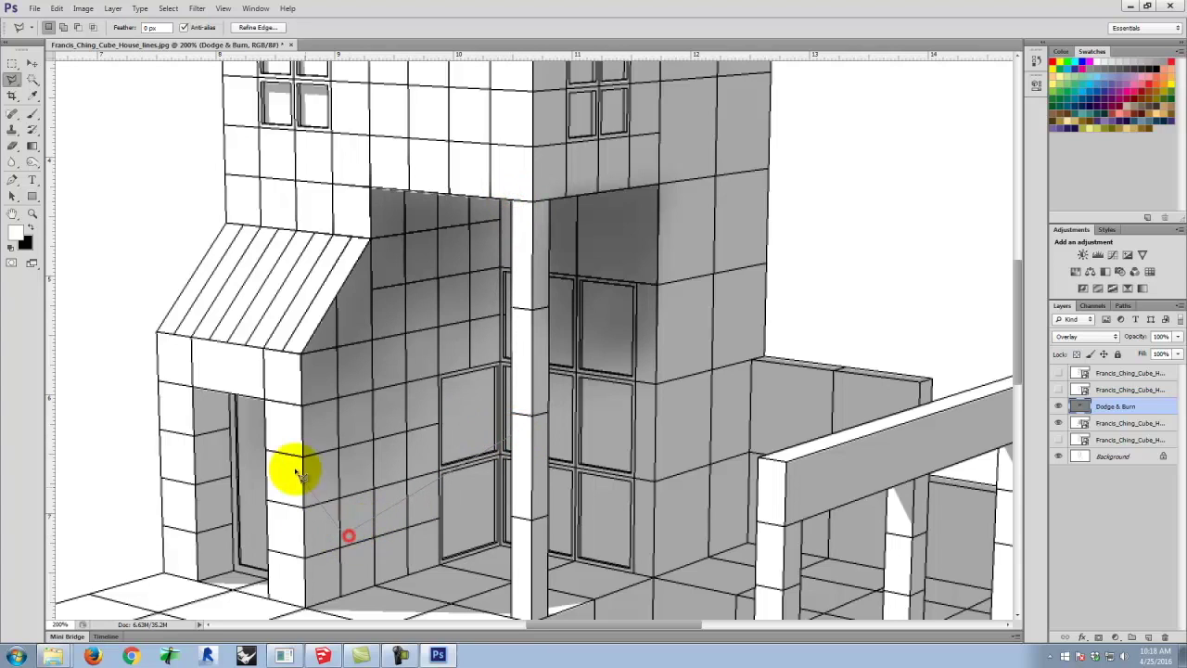
{"action": "left_click", "coordinate": [284, 352]}
{"action": "left_click", "coordinate": [350, 212]}
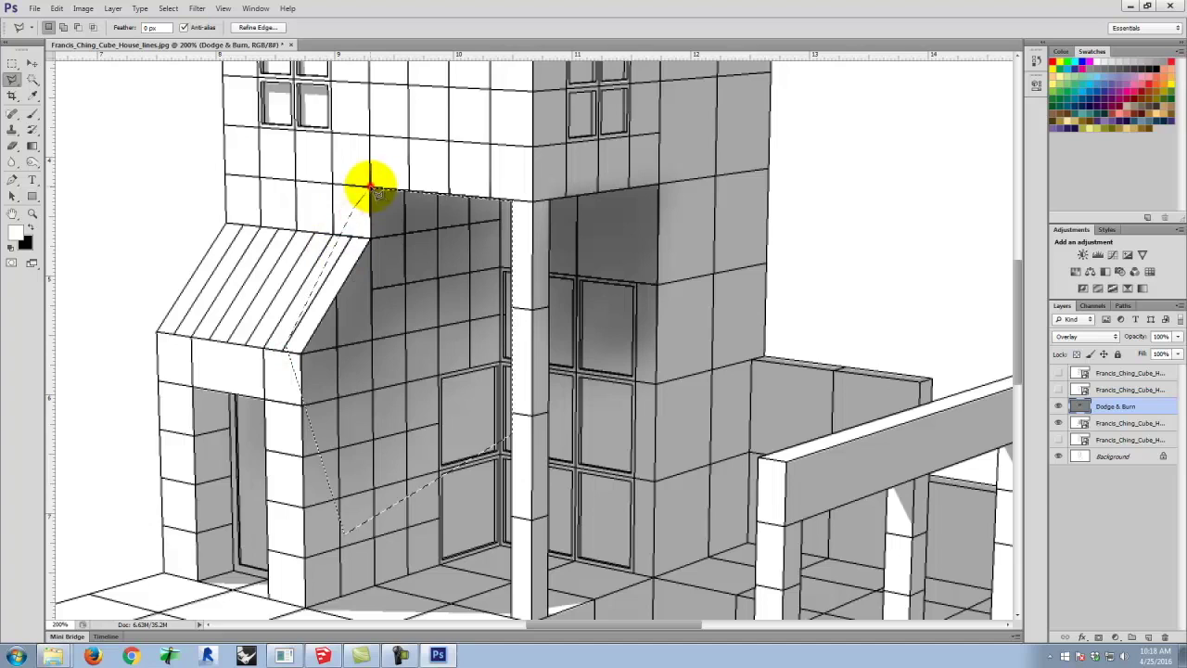
Step: Close the lasso outline and burn the upper wall between the sloped porch roof and corner column with a 100 px brush
{"action": "left_click", "coordinate": [370, 190]}
{"action": "left_click", "coordinate": [31, 161]}
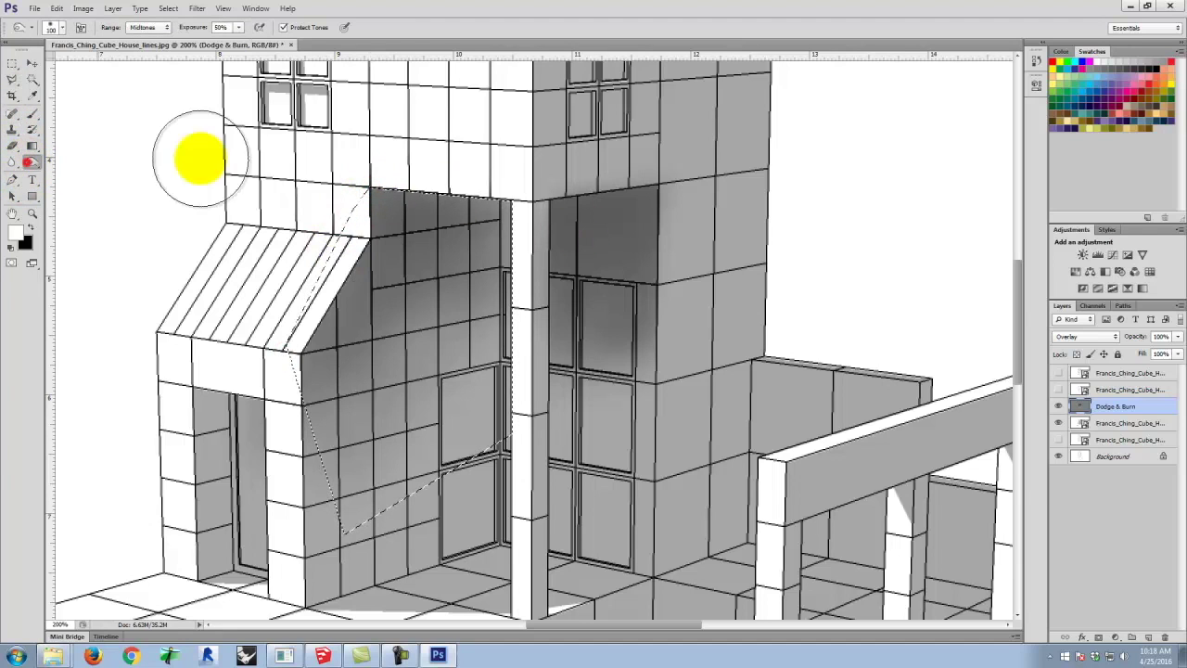
{"action": "mouse_move", "coordinate": [446, 241]}
{"action": "left_mouse_down"}
{"action": "mouse_move", "coordinate": [373, 209]}
{"action": "mouse_move", "coordinate": [482, 211]}
{"action": "mouse_move", "coordinate": [427, 208]}
{"action": "mouse_move", "coordinate": [512, 251]}
{"action": "mouse_move", "coordinate": [473, 260]}
{"action": "mouse_move", "coordinate": [461, 397]}
{"action": "mouse_move", "coordinate": [470, 298]}
{"action": "mouse_move", "coordinate": [414, 266]}
{"action": "mouse_move", "coordinate": [461, 347]}
{"action": "mouse_move", "coordinate": [454, 356]}
{"action": "mouse_move", "coordinate": [373, 275]}
{"action": "mouse_move", "coordinate": [497, 328]}
{"action": "mouse_move", "coordinate": [421, 240]}
{"action": "mouse_move", "coordinate": [475, 234]}
{"action": "mouse_move", "coordinate": [421, 199]}
{"action": "mouse_move", "coordinate": [491, 315]}
{"action": "mouse_move", "coordinate": [464, 387]}
{"action": "mouse_move", "coordinate": [376, 280]}
{"action": "mouse_move", "coordinate": [424, 182]}
{"action": "left_mouse_up"}
{"action": "mouse_move", "coordinate": [426, 306]}
{"action": "left_mouse_down"}
{"action": "mouse_move", "coordinate": [474, 370]}
{"action": "mouse_move", "coordinate": [707, 499]}
{"action": "mouse_move", "coordinate": [328, 271]}
{"action": "mouse_move", "coordinate": [334, 280]}
{"action": "left_mouse_up"}
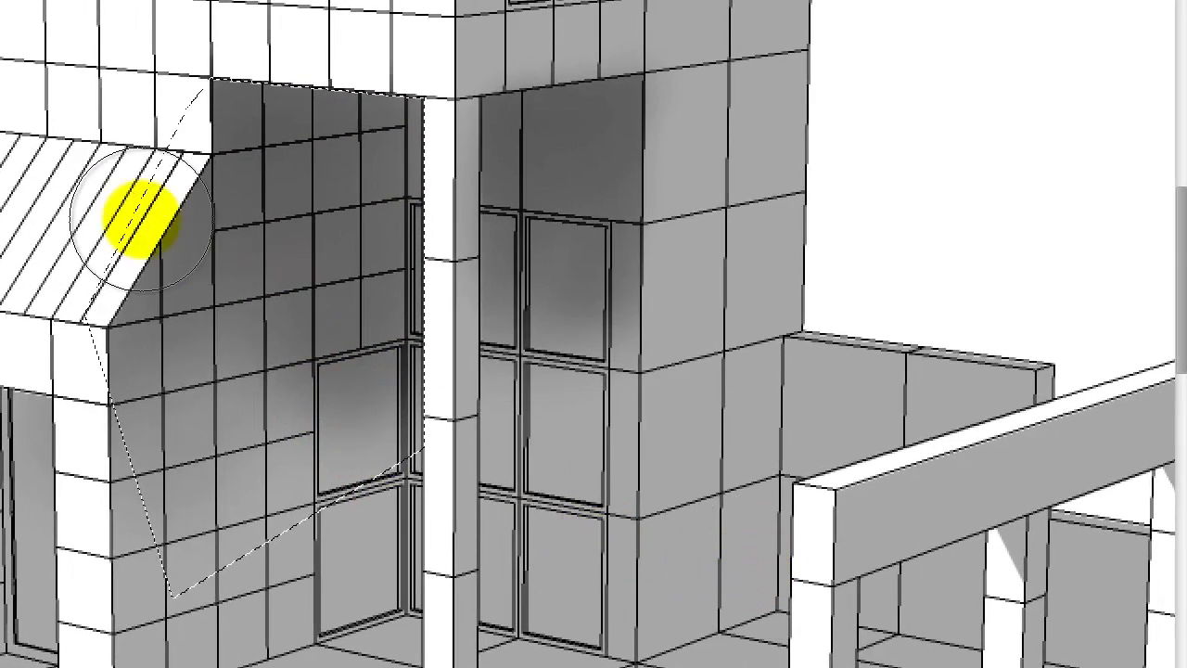
Step: Try clearing the selection and dodging the outer edge of the ground shadow with a 70 px brush, and undo both
{"action": "key", "text": "ctrl+0"}
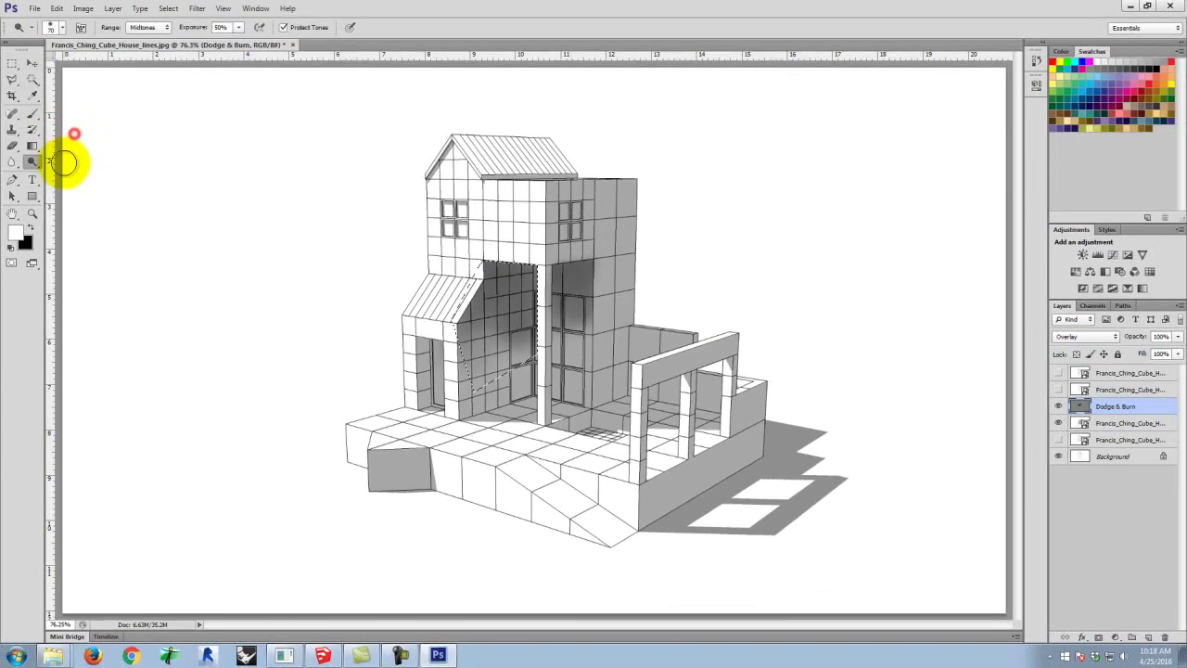
{"action": "left_click", "coordinate": [13, 61]}
{"action": "left_click", "coordinate": [271, 244]}
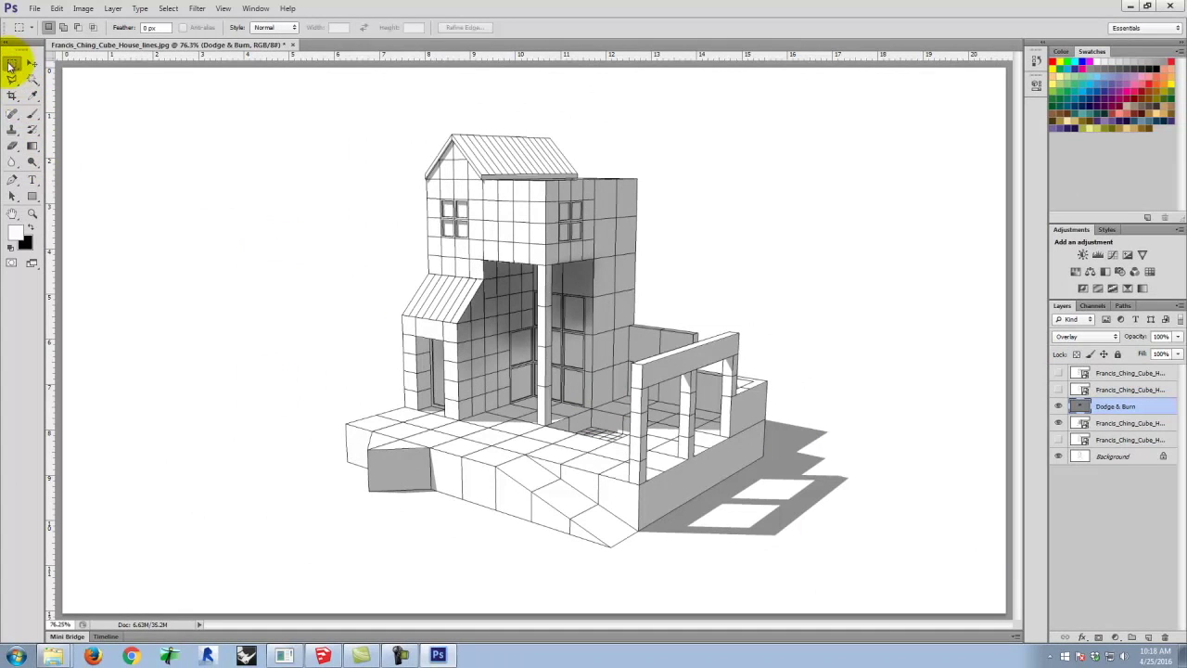
{"action": "left_click", "coordinate": [32, 160]}
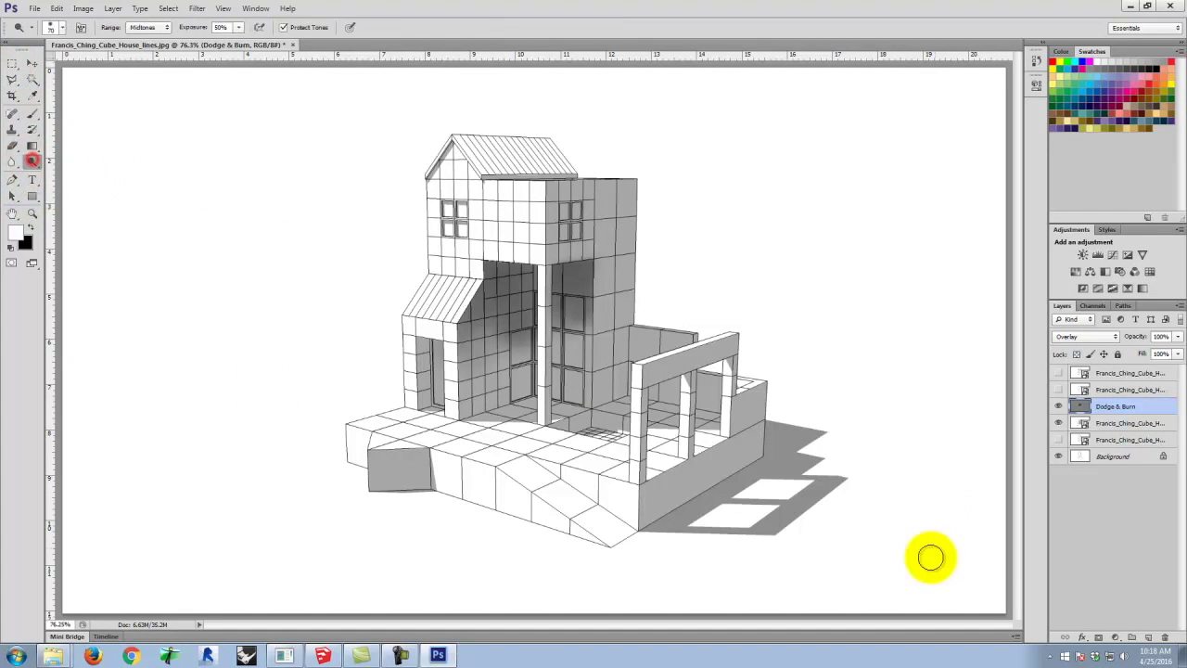
{"action": "mouse_move", "coordinate": [821, 494]}
{"action": "left_mouse_down"}
{"action": "mouse_move", "coordinate": [717, 558]}
{"action": "mouse_move", "coordinate": [864, 488]}
{"action": "mouse_move", "coordinate": [856, 477]}
{"action": "mouse_move", "coordinate": [785, 543]}
{"action": "left_mouse_up"}
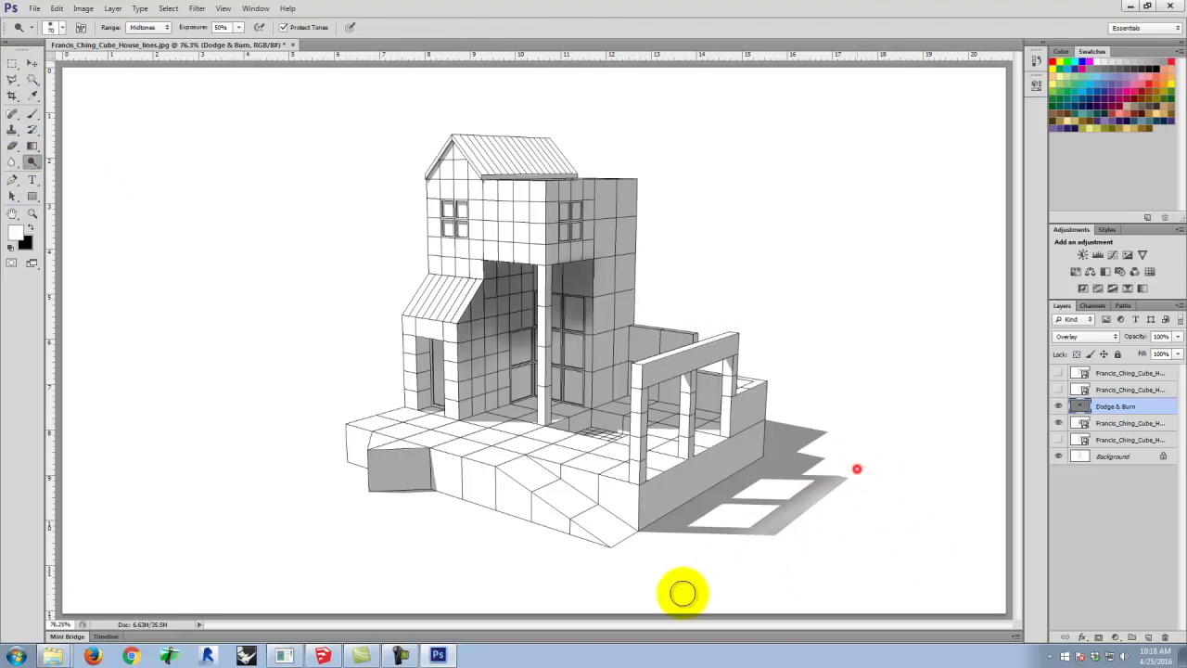
{"action": "key", "text": "ctrl+alt+z"}
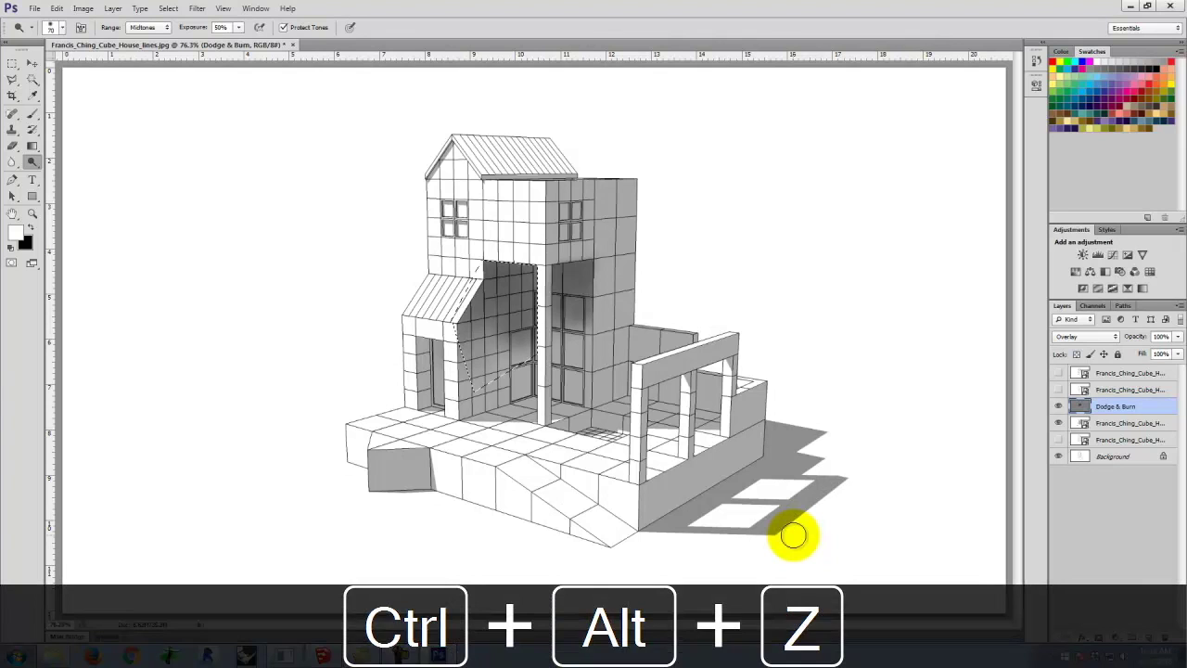
Step: Try to dodge the outer tip of the ground shadow on the Dodge & Burn layer with a much larger brush
{"action": "key", "text": "bracketleft"}
{"action": "key", "text": "bracketright"}
{"action": "key", "text": "bracketright"}
{"action": "key", "text": "bracketright"}
{"action": "key", "text": "bracketright"}
{"action": "key", "text": "bracketright"}
{"action": "key", "text": "bracketright"}
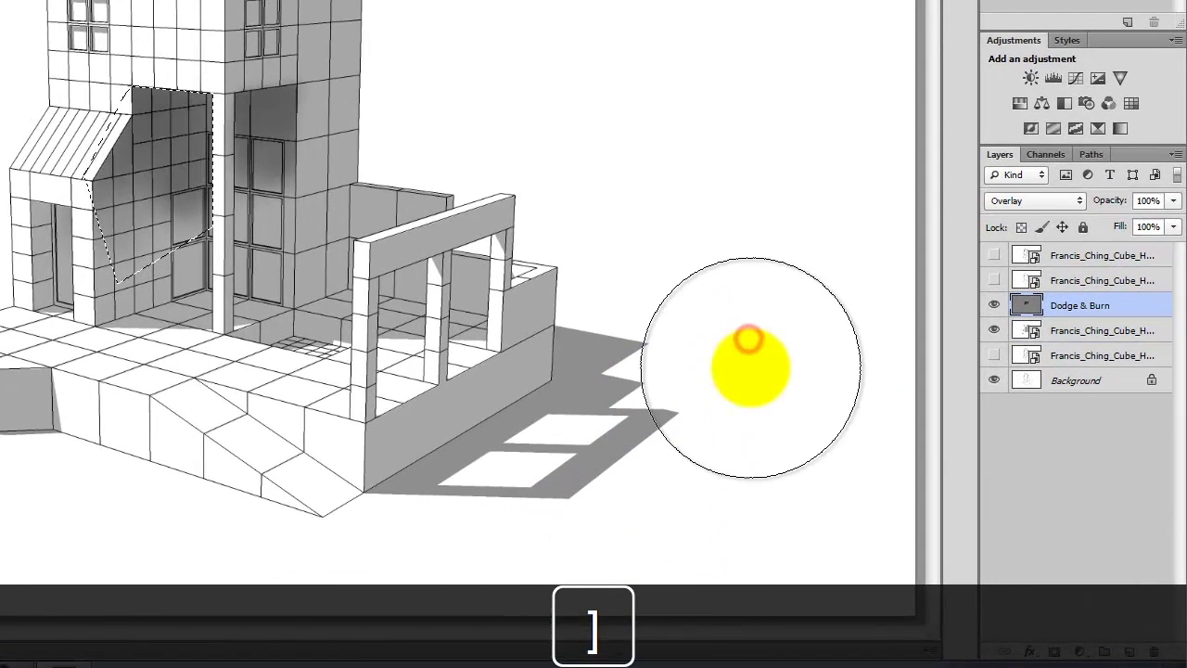
{"action": "left_click", "coordinate": [1062, 301]}
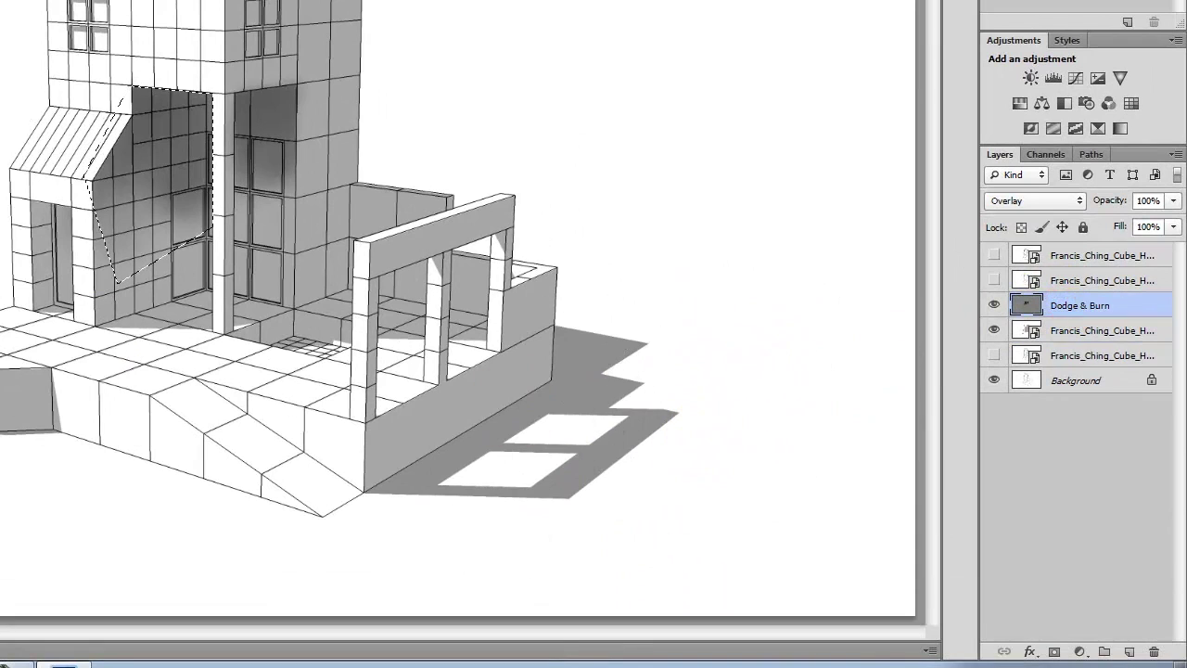
{"action": "key", "text": "space"}
{"action": "left_click_drag", "start_coordinate": [792, 383], "coordinate": [394, 308]}
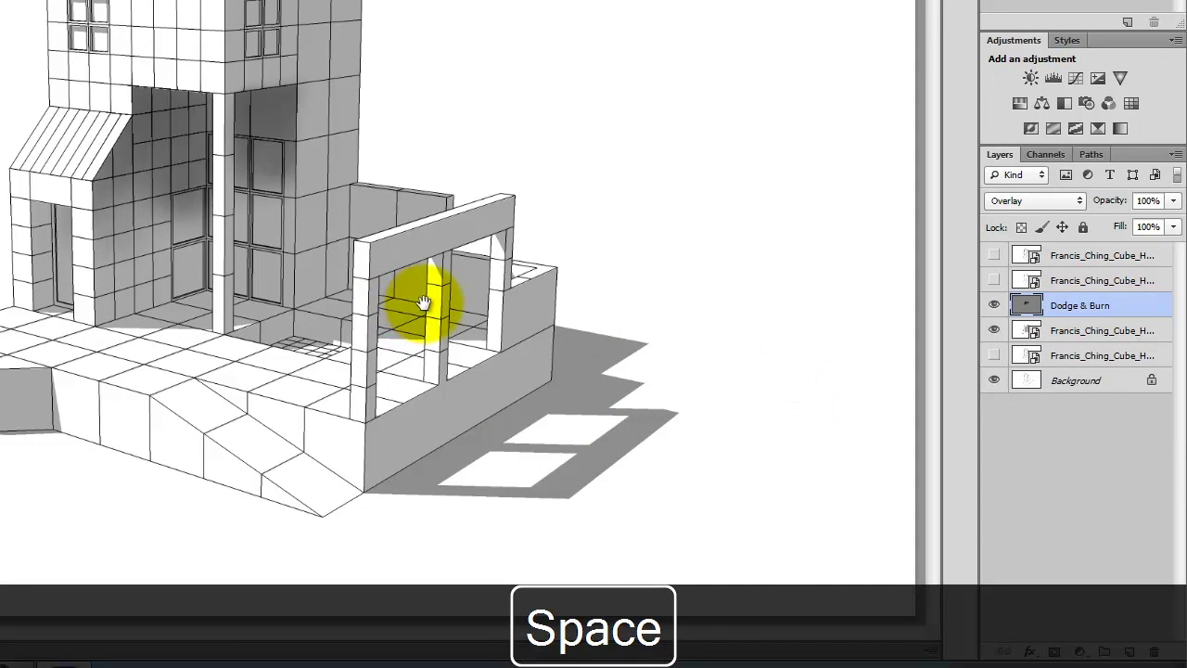
{"action": "mouse_move", "coordinate": [649, 437]}
{"action": "left_mouse_down"}
{"action": "mouse_move", "coordinate": [654, 424]}
{"action": "mouse_move", "coordinate": [673, 443]}
{"action": "left_mouse_up"}
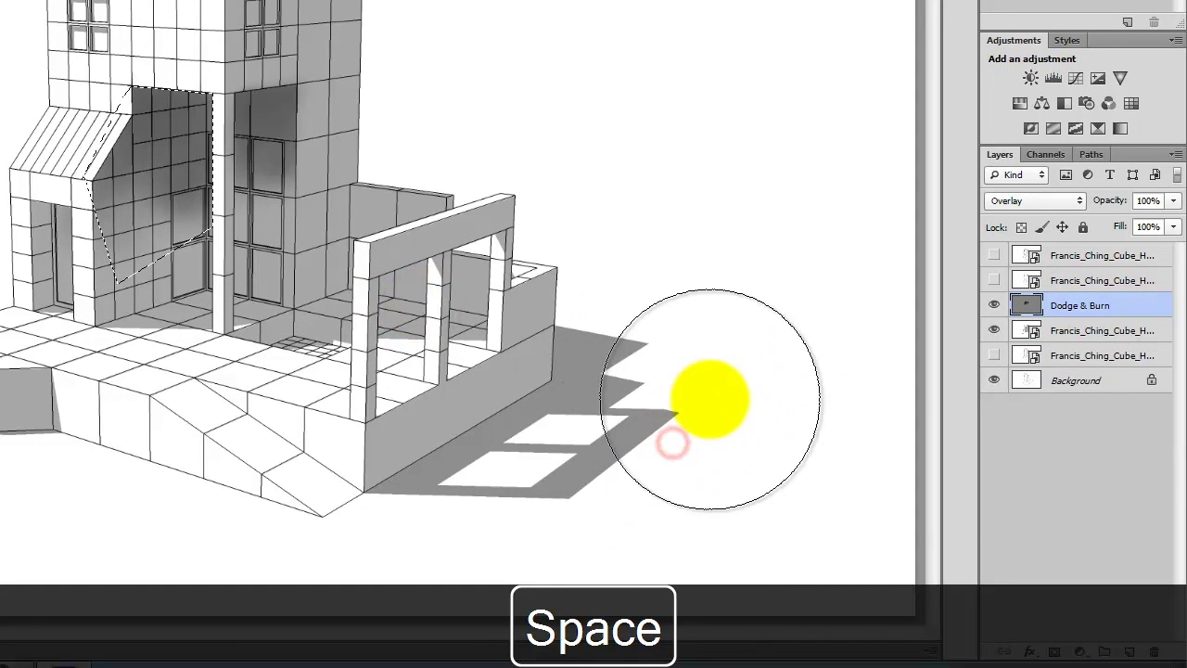
Step: Clear the wall selection and dodge the ground shadow's outer edges with a 125 px brush so they fade to white
{"action": "key", "text": "bracketleft"}
{"action": "key", "text": "bracketleft"}
{"action": "key", "text": "bracketleft"}
{"action": "key", "text": "bracketleft"}
{"action": "key", "text": "bracketleft"}
{"action": "mouse_move", "coordinate": [704, 405]}
{"action": "left_mouse_down"}
{"action": "mouse_move", "coordinate": [555, 451]}
{"action": "mouse_move", "coordinate": [609, 416]}
{"action": "mouse_move", "coordinate": [712, 413]}
{"action": "left_mouse_up"}
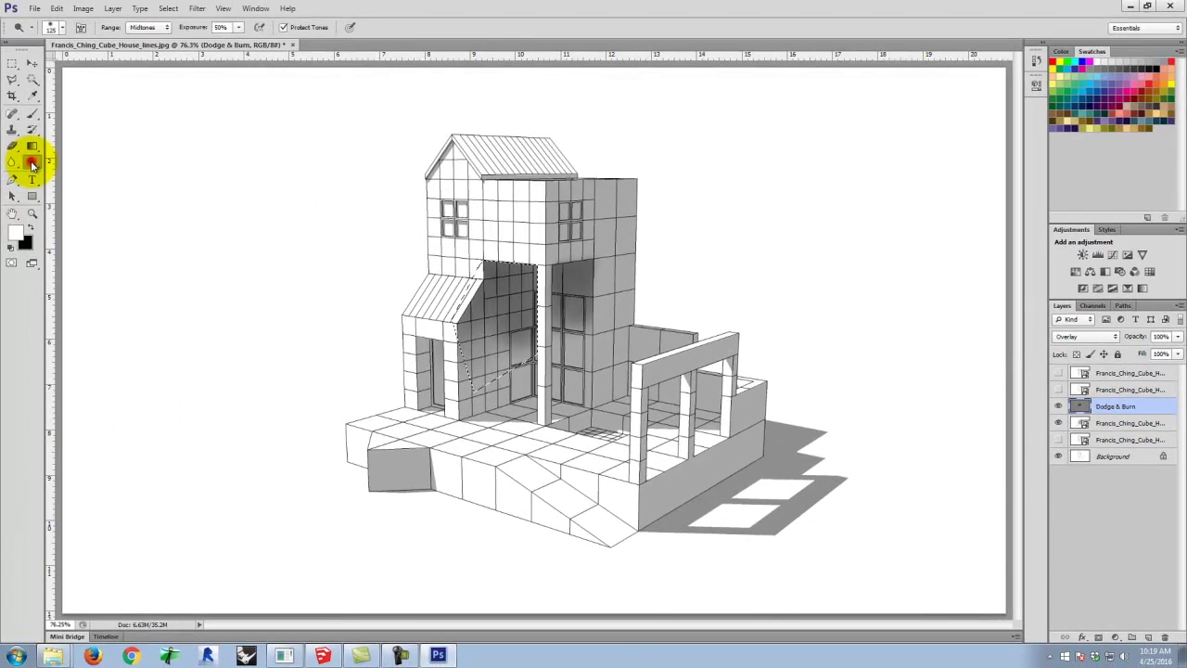
{"action": "left_click", "coordinate": [32, 163]}
{"action": "left_click", "coordinate": [76, 168]}
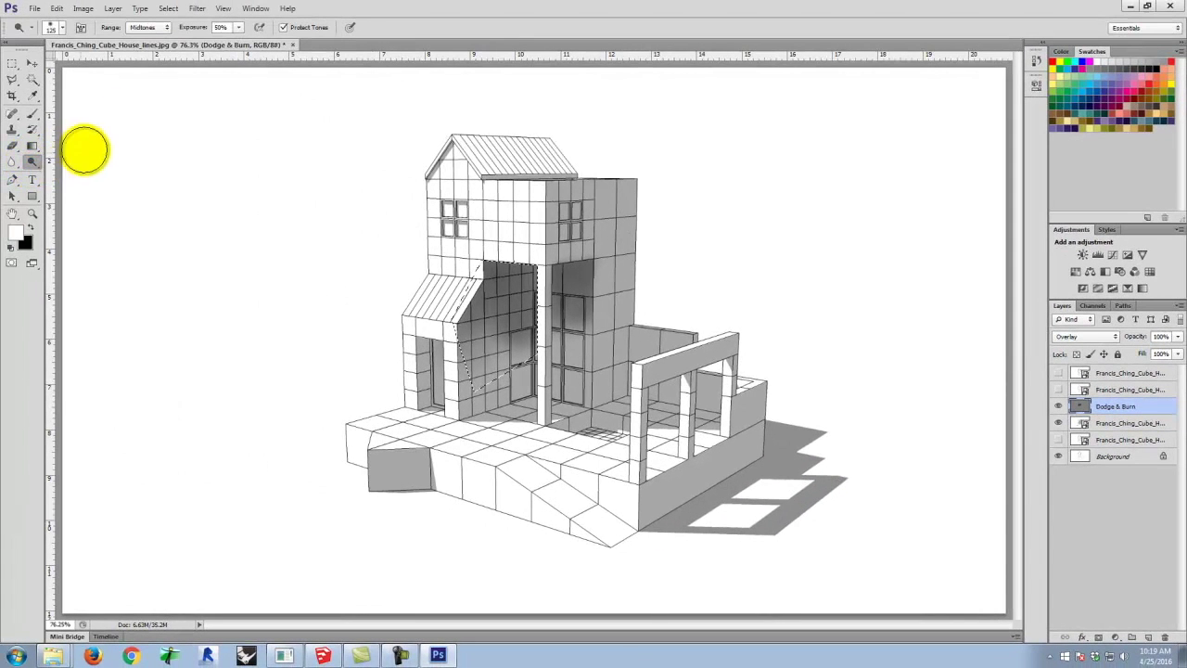
{"action": "left_click", "coordinate": [12, 65]}
{"action": "left_click", "coordinate": [503, 398]}
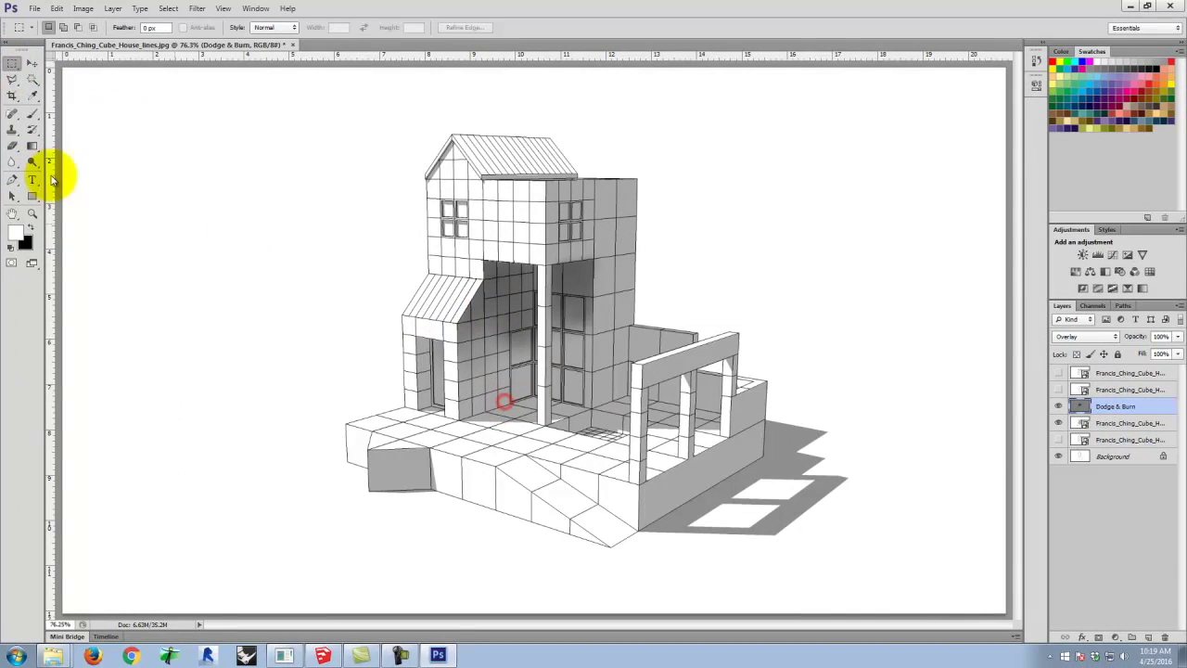
{"action": "left_click", "coordinate": [32, 162]}
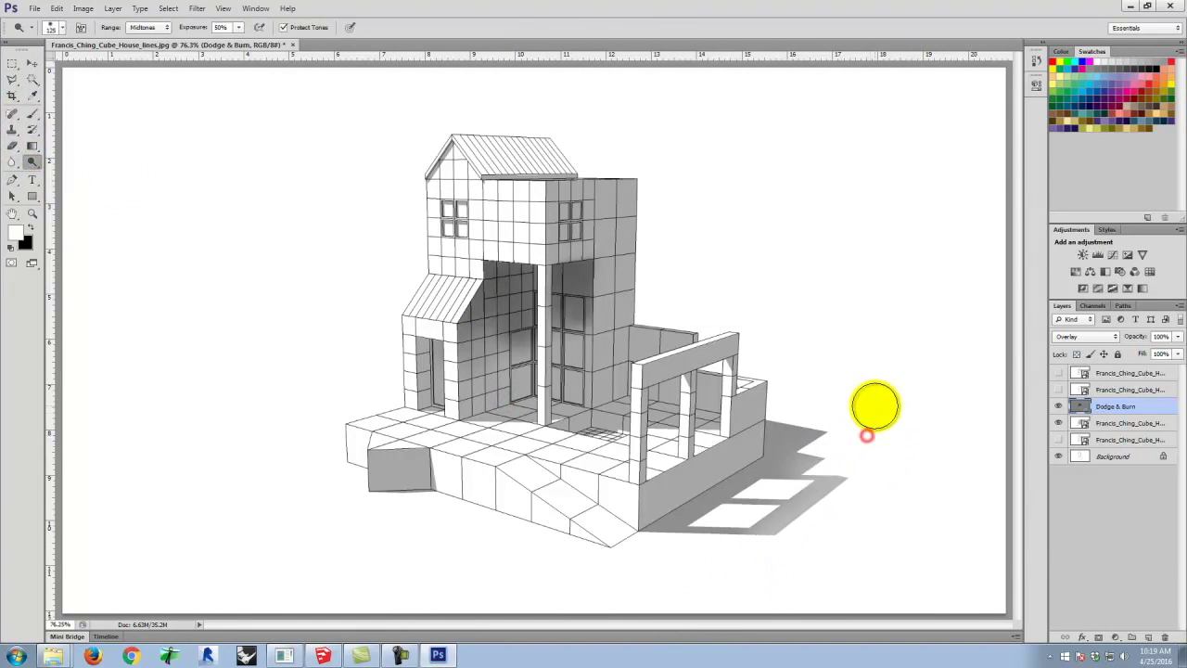
{"action": "mouse_move", "coordinate": [815, 406]}
{"action": "left_mouse_down"}
{"action": "mouse_move", "coordinate": [892, 461]}
{"action": "mouse_move", "coordinate": [845, 532]}
{"action": "mouse_move", "coordinate": [839, 443]}
{"action": "mouse_move", "coordinate": [845, 503]}
{"action": "mouse_move", "coordinate": [855, 471]}
{"action": "mouse_move", "coordinate": [766, 585]}
{"action": "mouse_move", "coordinate": [813, 502]}
{"action": "mouse_move", "coordinate": [692, 583]}
{"action": "mouse_move", "coordinate": [862, 467]}
{"action": "mouse_move", "coordinate": [634, 615]}
{"action": "mouse_move", "coordinate": [789, 542]}
{"action": "mouse_move", "coordinate": [710, 565]}
{"action": "mouse_move", "coordinate": [747, 570]}
{"action": "mouse_move", "coordinate": [756, 548]}
{"action": "mouse_move", "coordinate": [631, 570]}
{"action": "mouse_move", "coordinate": [781, 512]}
{"action": "mouse_move", "coordinate": [672, 548]}
{"action": "left_mouse_up"}
{"action": "left_click", "coordinate": [787, 529]}
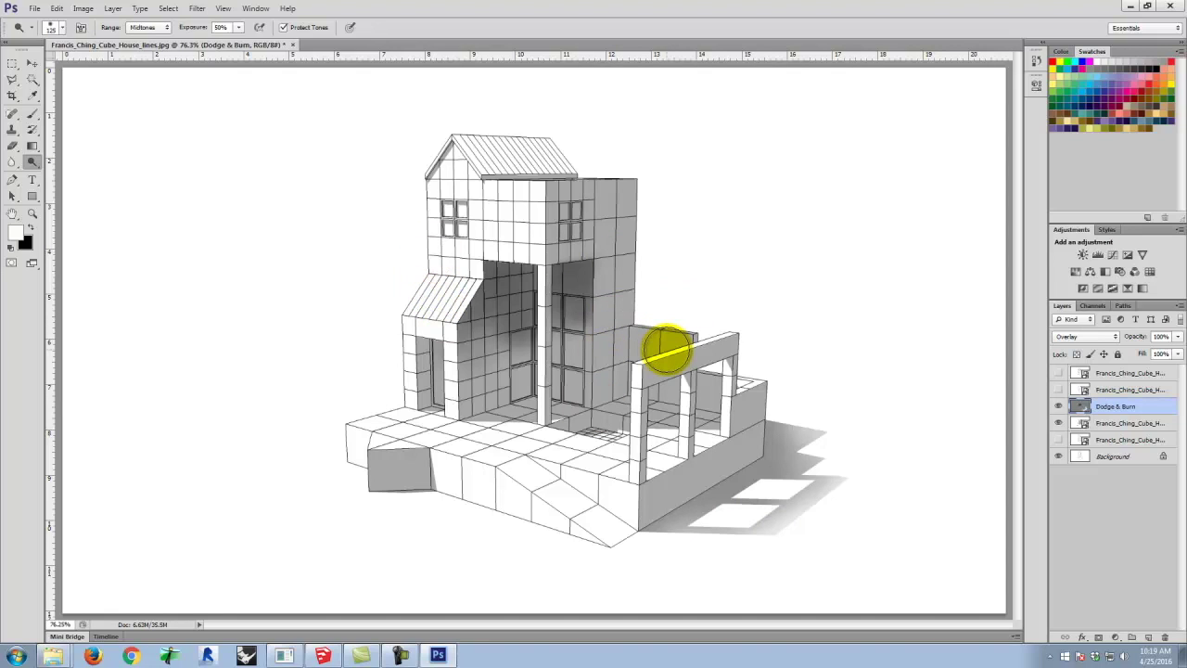
Step: Show the xray layer above the Background and set its opacity to 26%
{"action": "left_click", "coordinate": [1058, 440]}
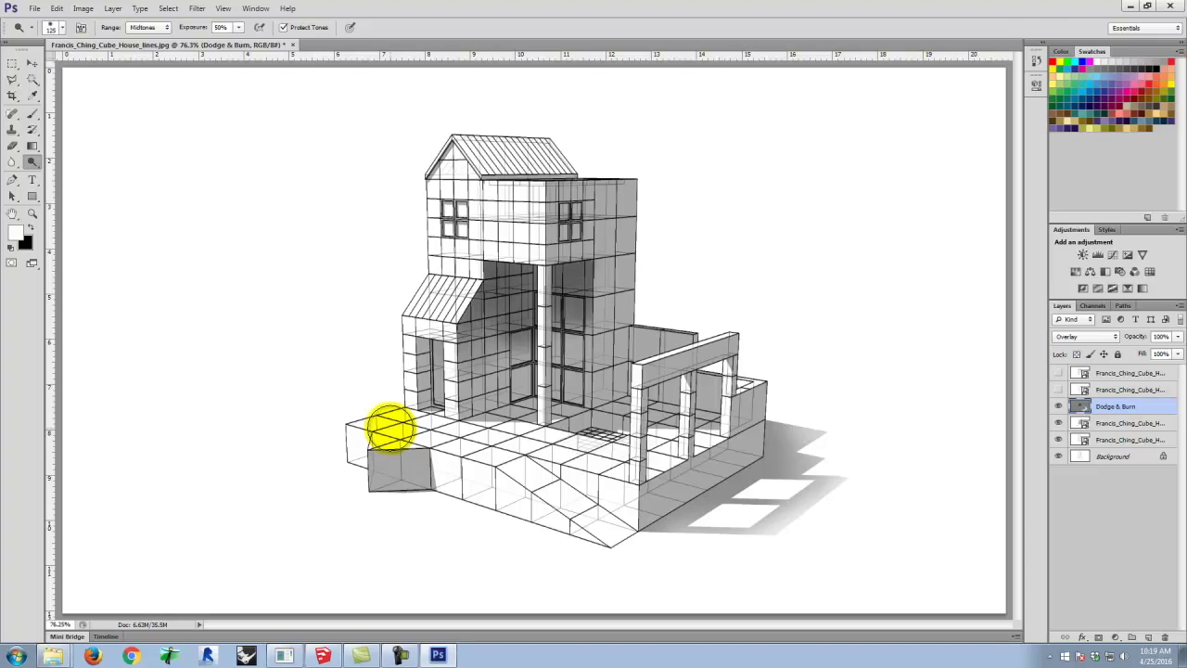
{"action": "left_click", "coordinate": [1124, 439]}
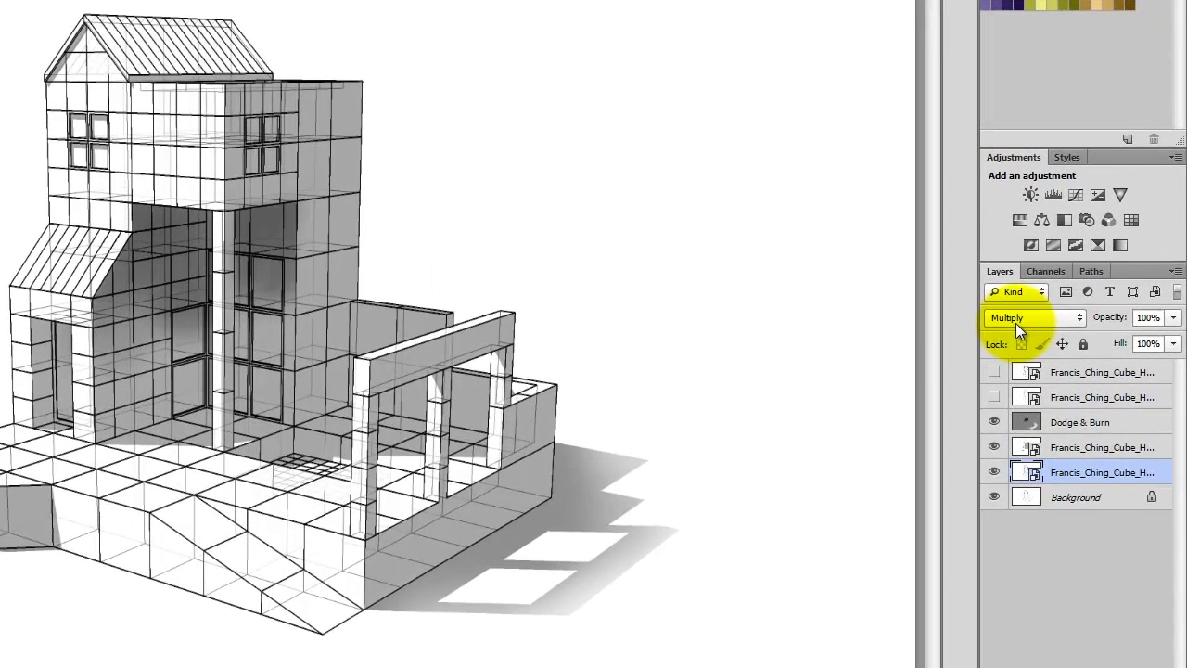
{"action": "left_click", "coordinate": [1178, 336]}
{"action": "left_click_drag", "start_coordinate": [1174, 339], "coordinate": [1105, 343]}
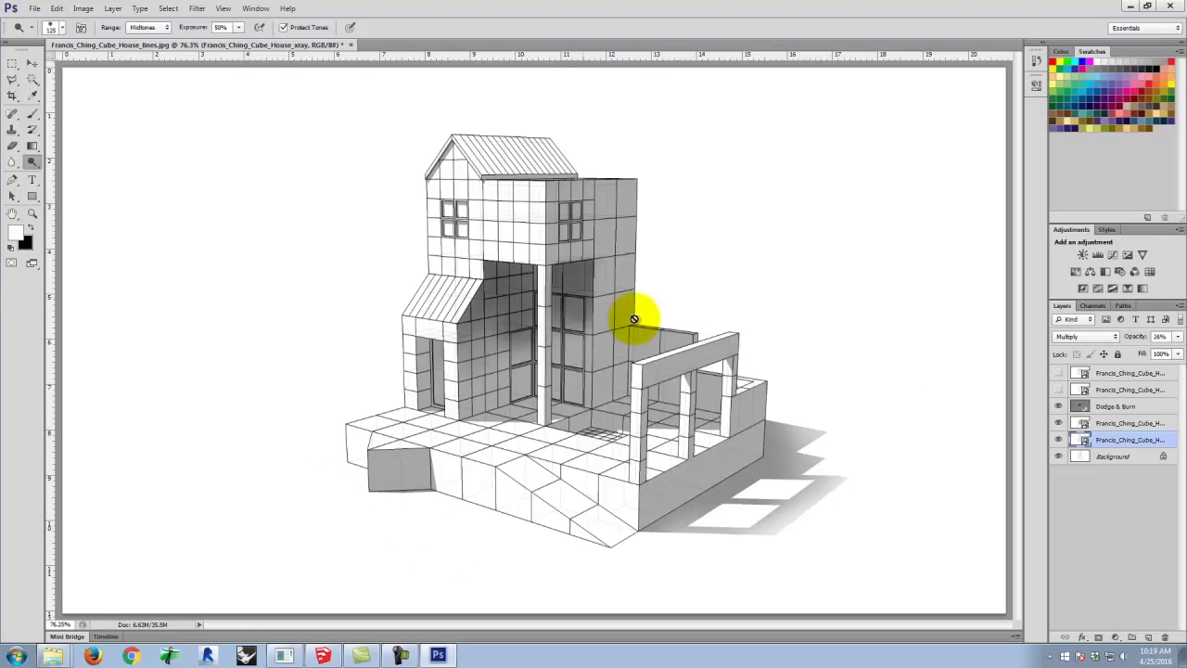
Step: Show the pengray line layer above Dodge & Burn and inspect its line work around the upper storey and roof
{"action": "left_click", "coordinate": [1083, 388]}
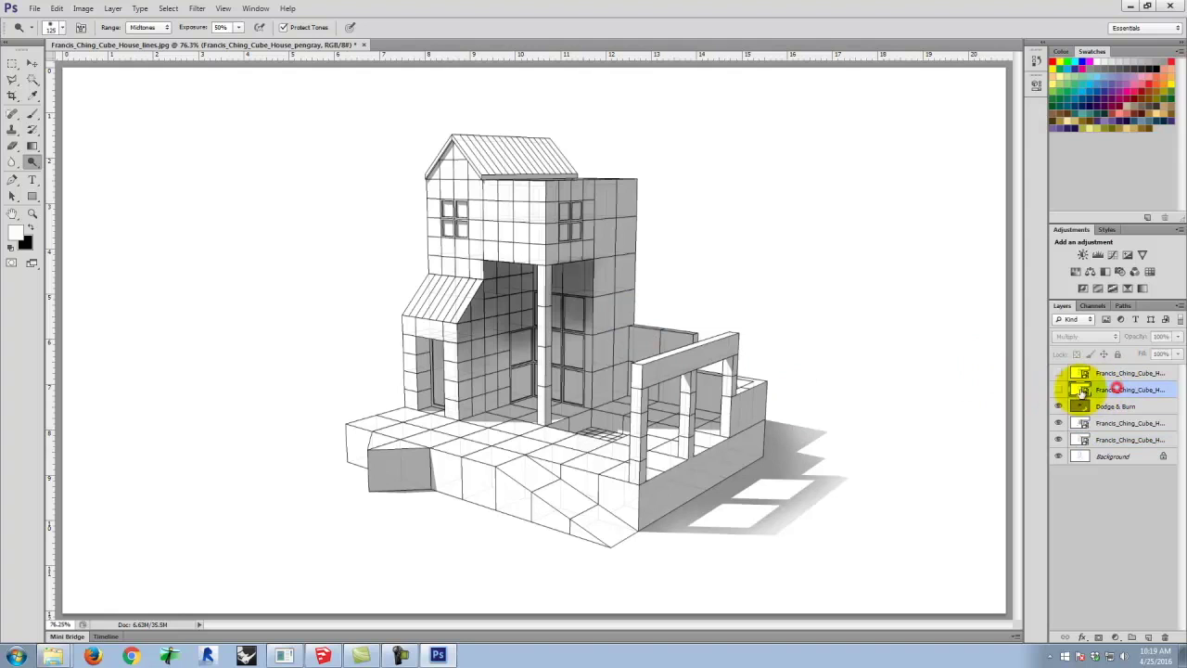
{"action": "left_click", "coordinate": [1058, 390]}
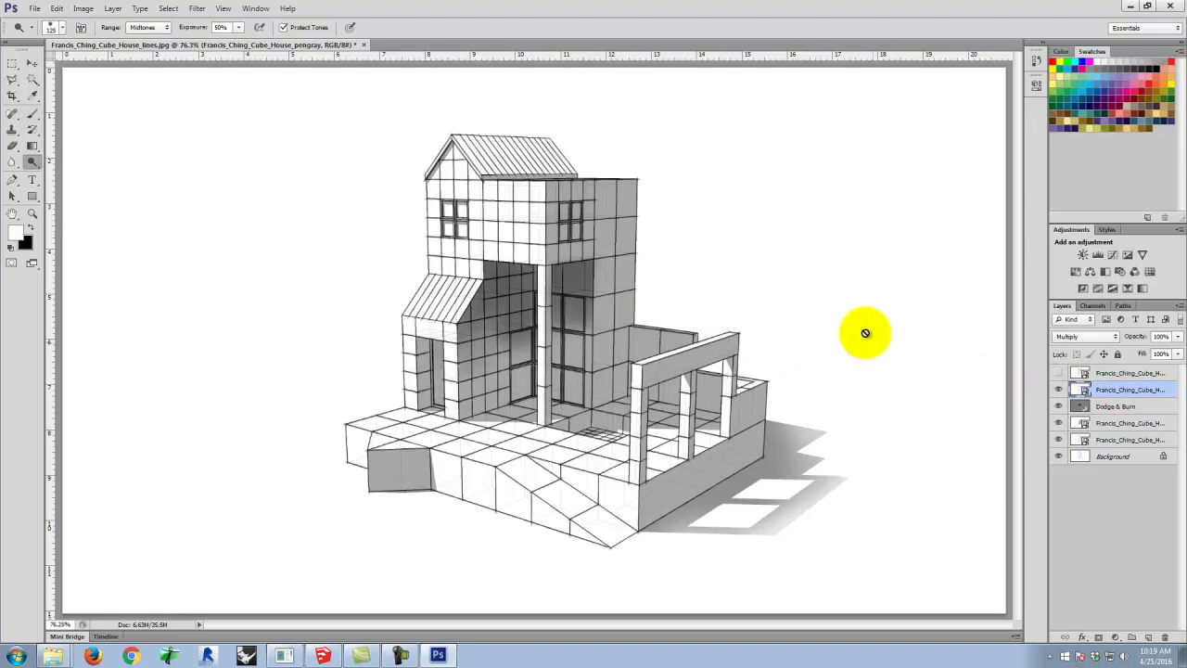
{"action": "key", "text": "ctrl+equal"}
{"action": "key", "text": "ctrl+equal"}
{"action": "key", "text": "ctrl+equal"}
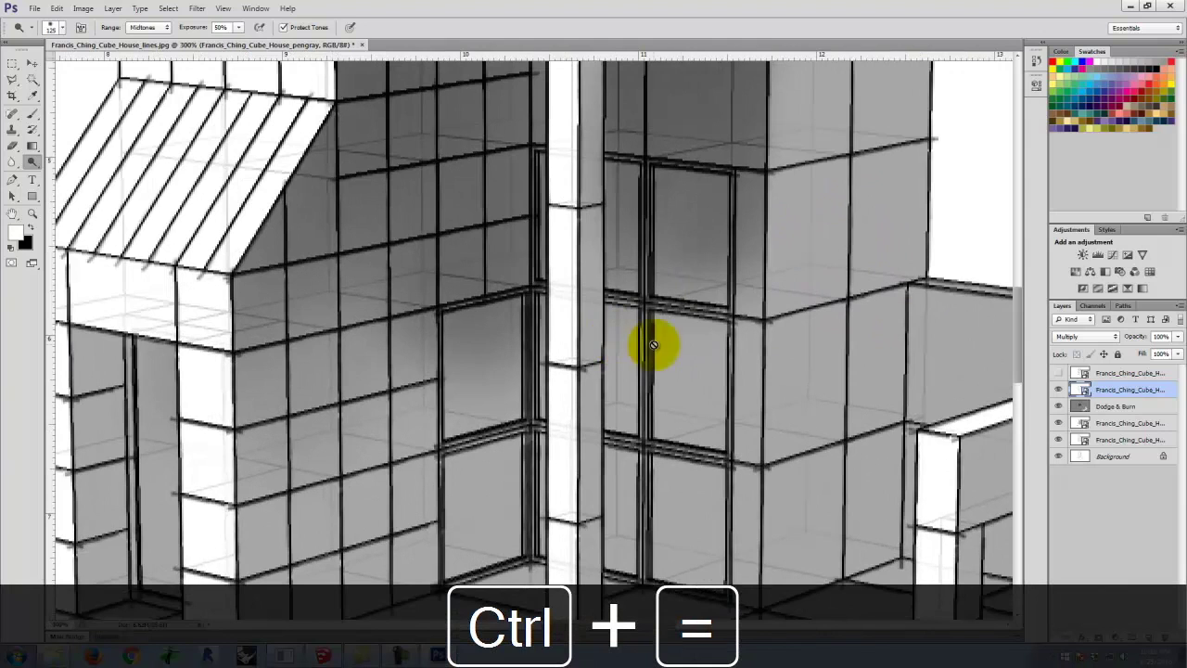
{"action": "left_click_drag", "start_coordinate": [927, 172], "coordinate": [235, 282]}
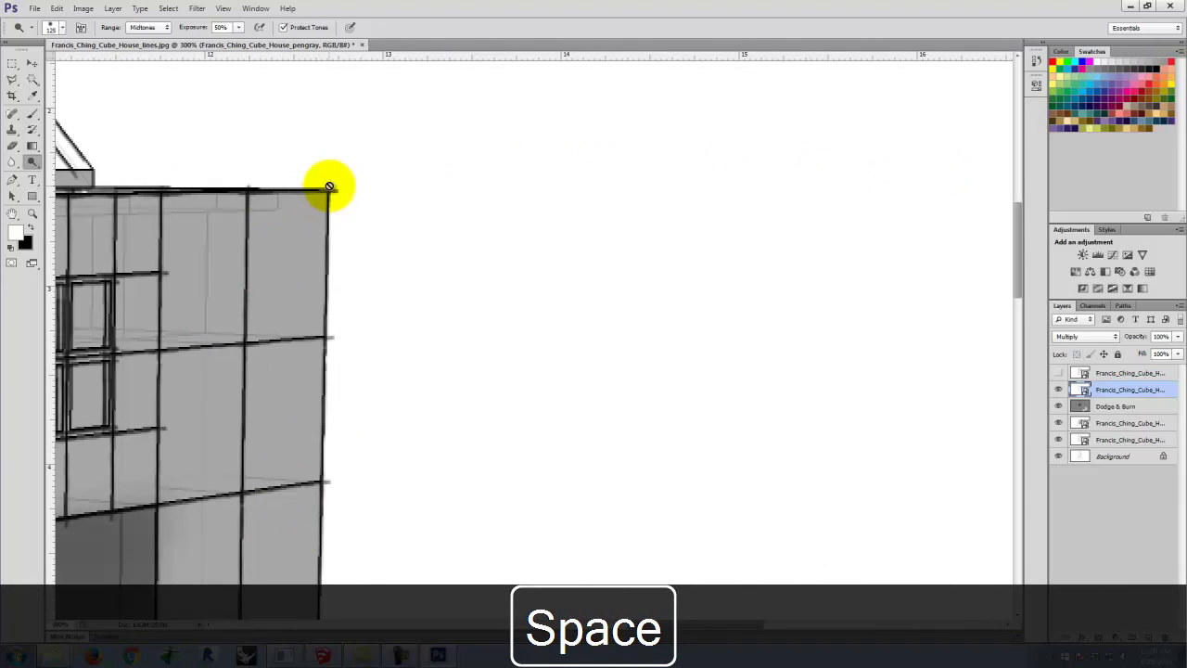
{"action": "left_click_drag", "start_coordinate": [232, 183], "coordinate": [828, 243]}
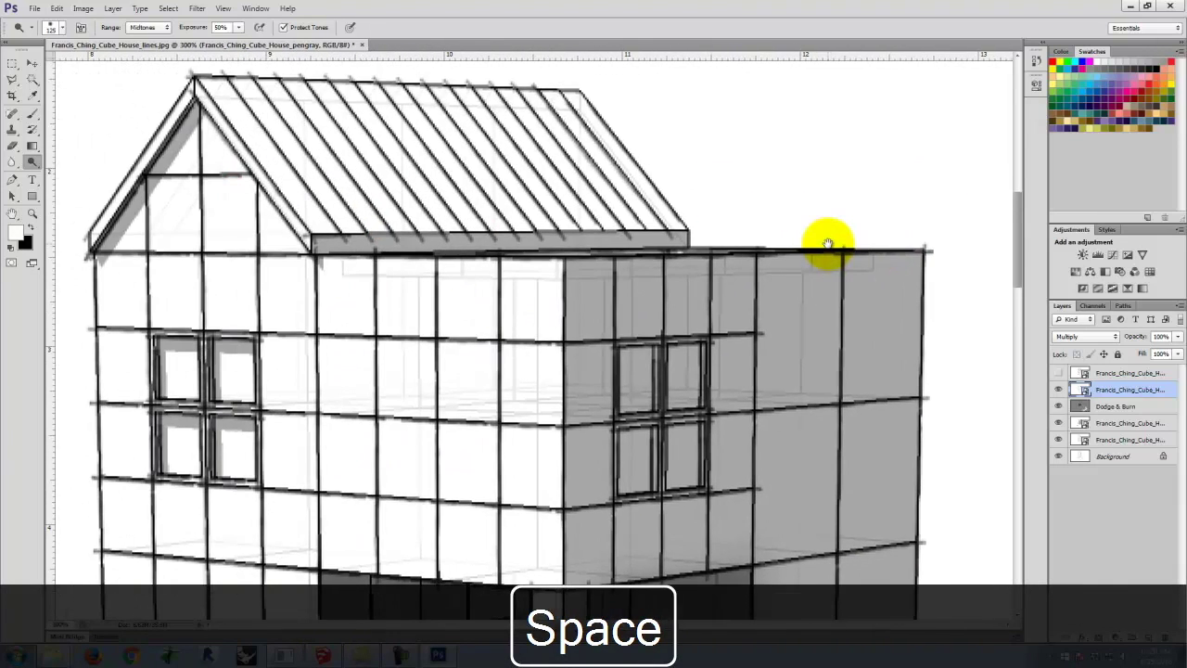
Step: Briefly show the topmost line layer for comparison, hide it again, and set the pengray layer's opacity to 71%
{"action": "left_click", "coordinate": [1059, 372]}
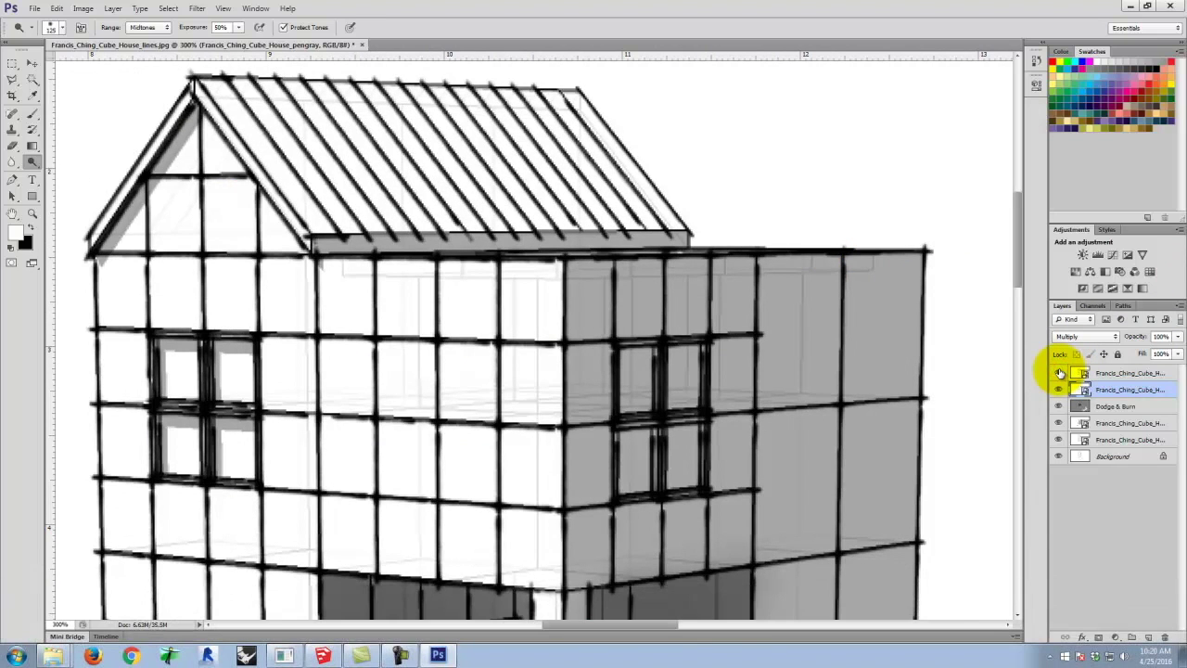
{"action": "left_click", "coordinate": [1060, 371]}
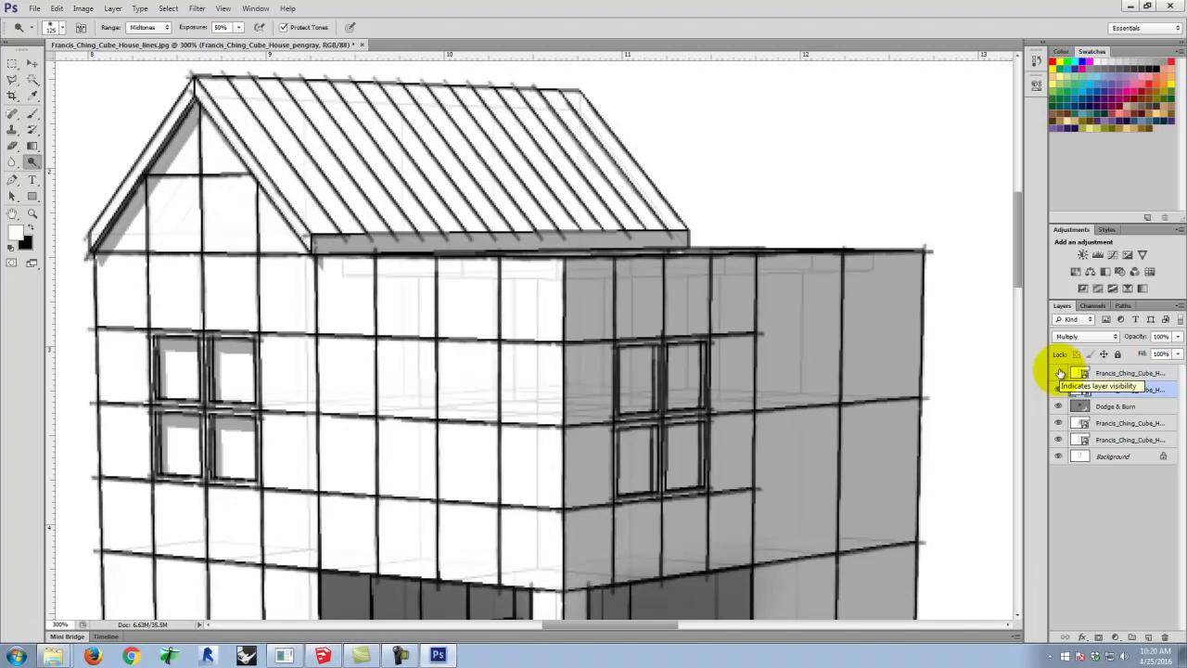
{"action": "key", "text": "ctrl+0"}
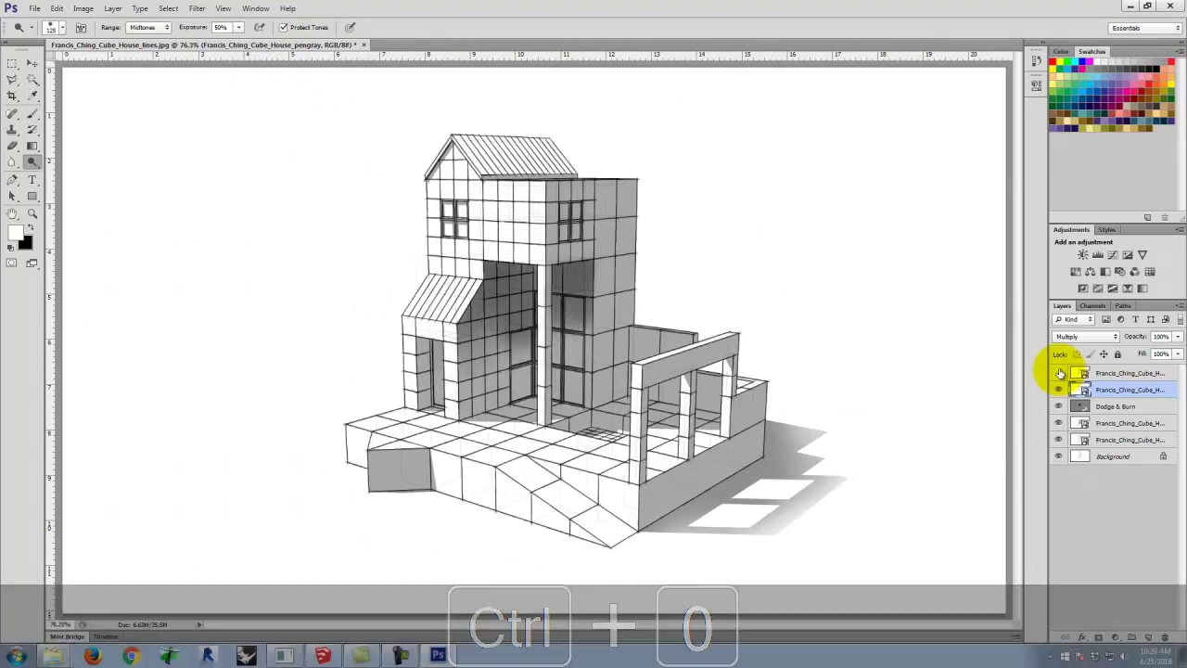
{"action": "left_click", "coordinate": [1060, 372]}
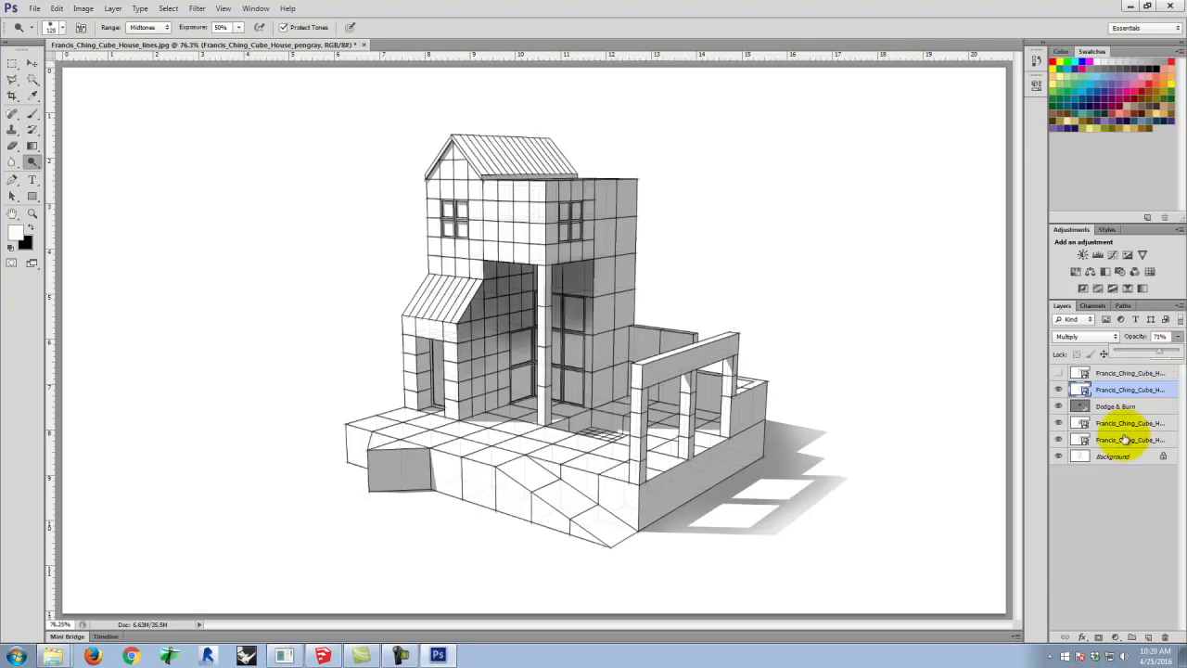
Step: Select the Dodge & Burn layer and temporarily hide the shadows and Background layers to examine its strokes, restoring both
{"action": "left_click", "coordinate": [1128, 406]}
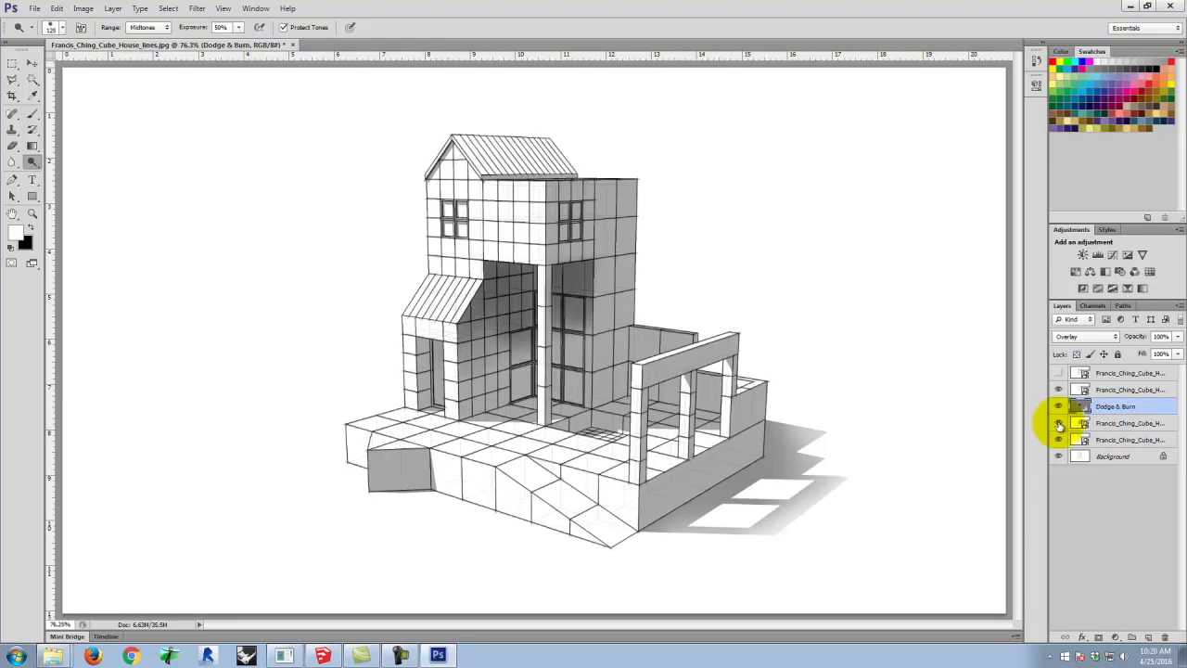
{"action": "left_click", "coordinate": [1058, 423]}
{"action": "left_click", "coordinate": [1058, 439]}
{"action": "left_click", "coordinate": [1059, 456]}
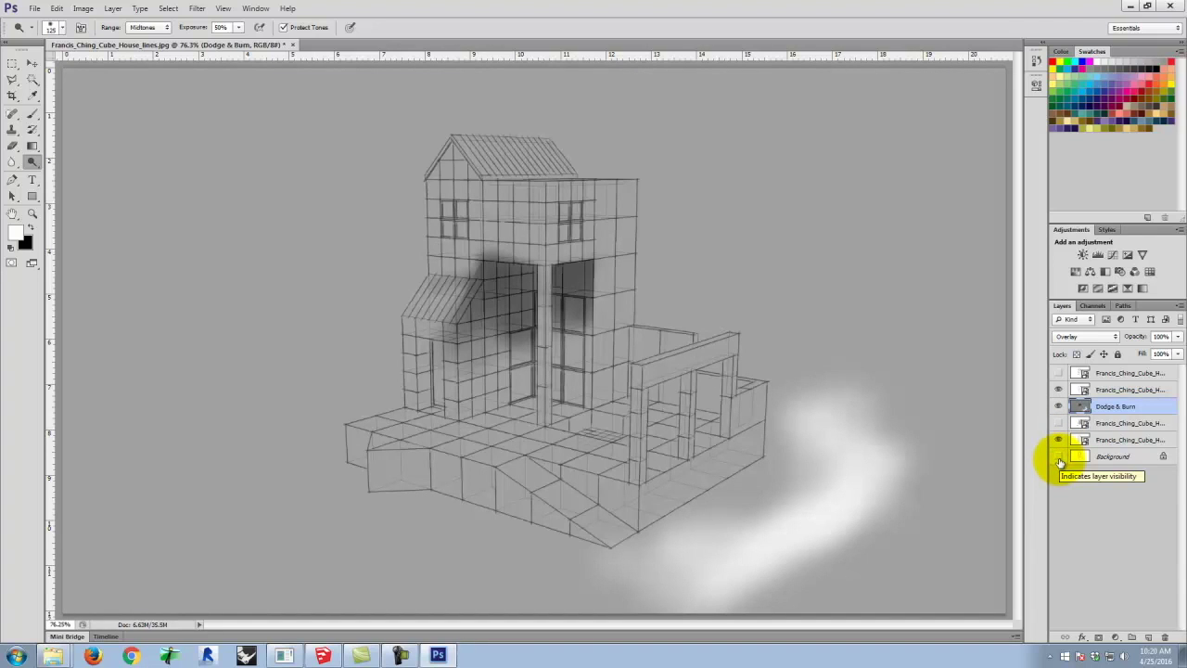
{"action": "left_click", "coordinate": [1059, 457]}
{"action": "left_click", "coordinate": [1058, 424]}
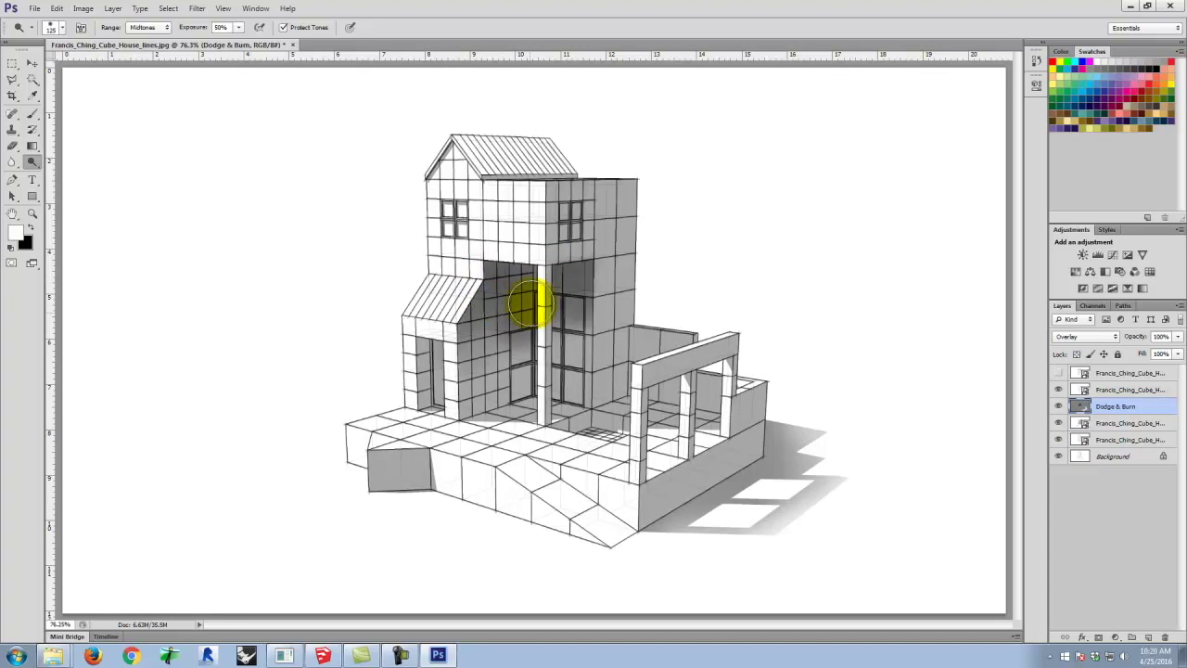
Step: Clip the Dodge & Burn layer to the shadows layer directly beneath it with a clipping mask
{"action": "left_click", "coordinate": [1127, 423]}
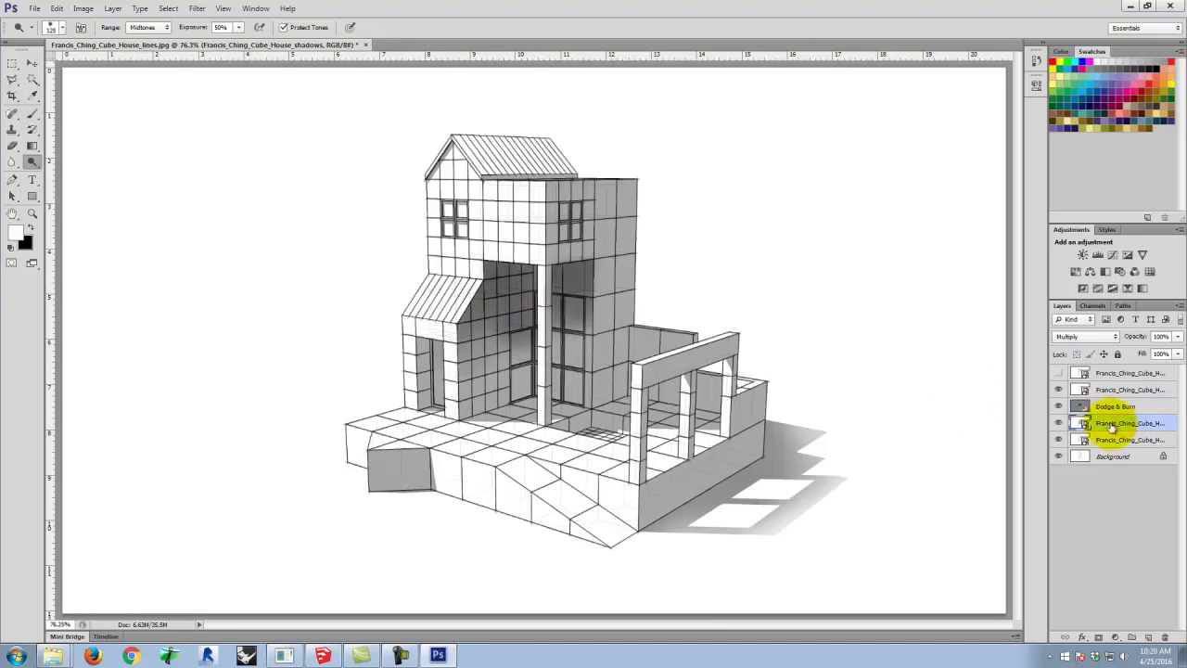
{"action": "left_click", "coordinate": [1114, 406]}
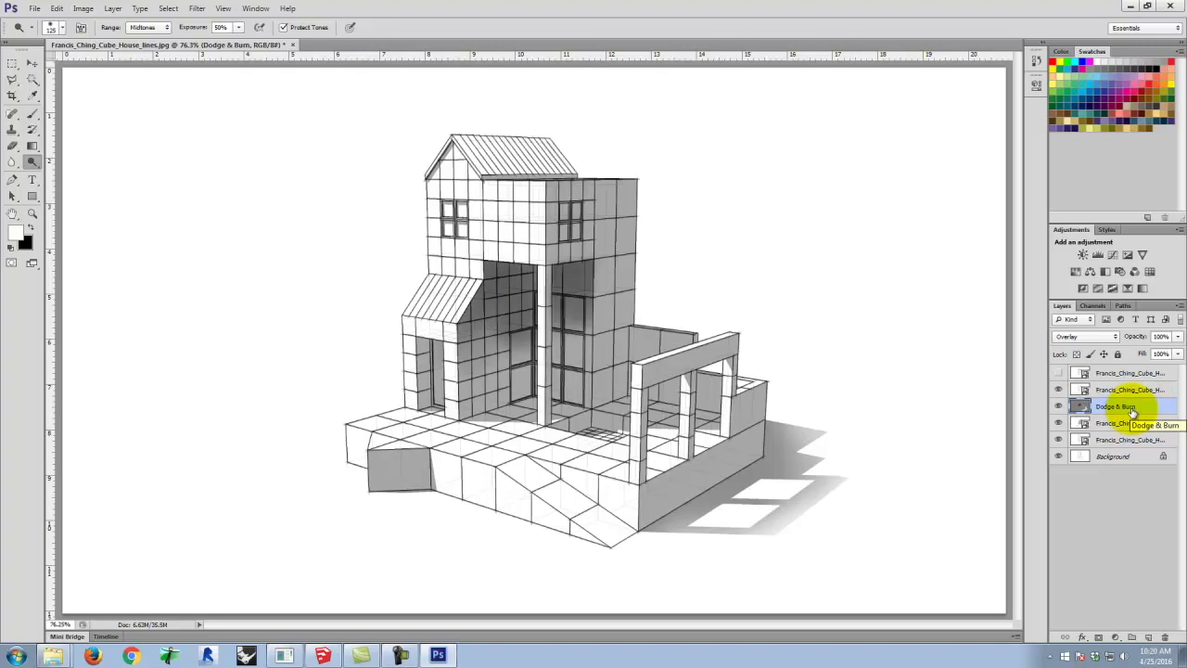
{"action": "key", "text": "ctrl+alt+g"}
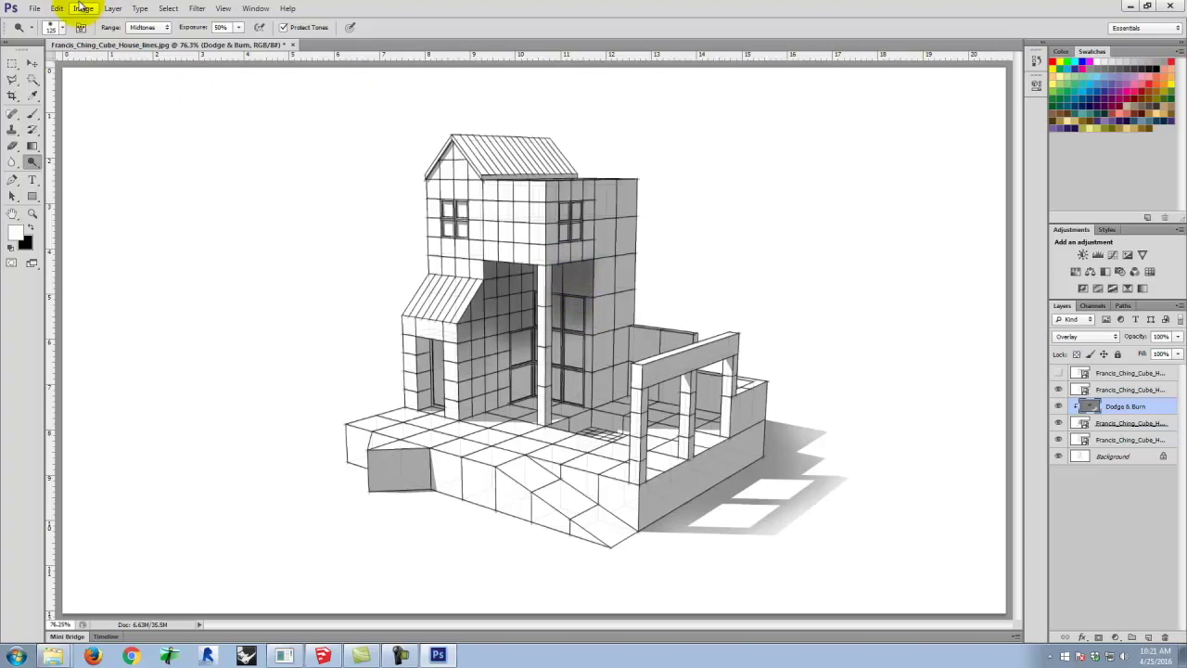
Step: Export the shaded collage for web as a JPEG High image named Francis_Ching_Cube_House.jpg in the Scene 4 folder
{"action": "left_click", "coordinate": [33, 8]}
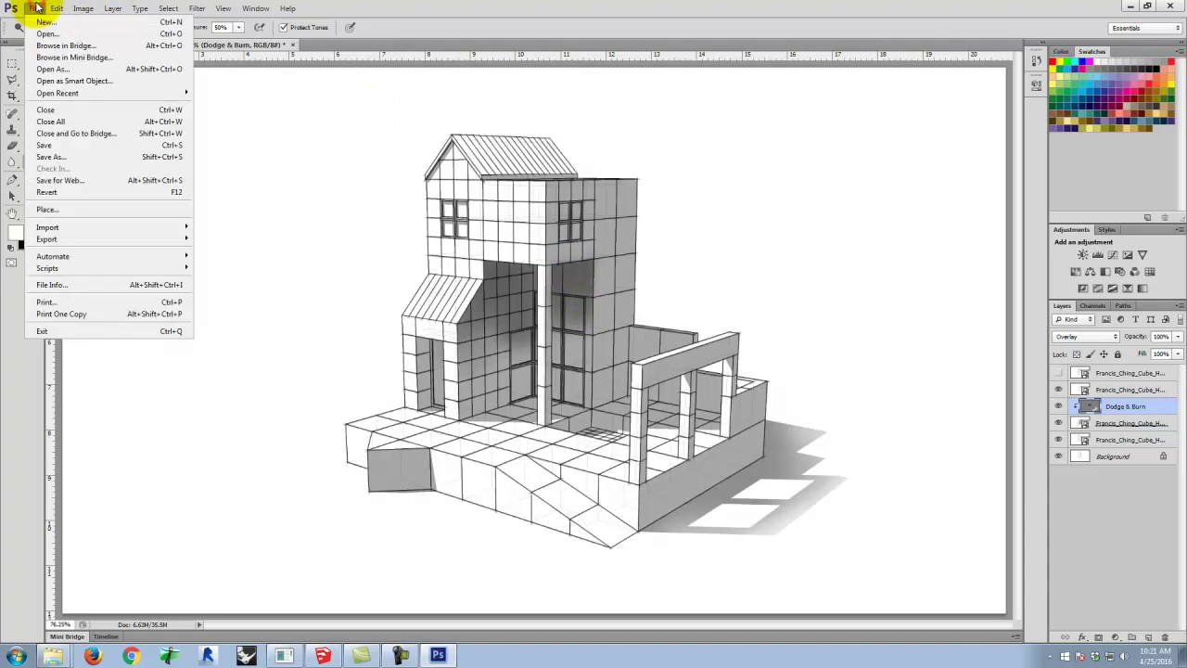
{"action": "left_click", "coordinate": [60, 182]}
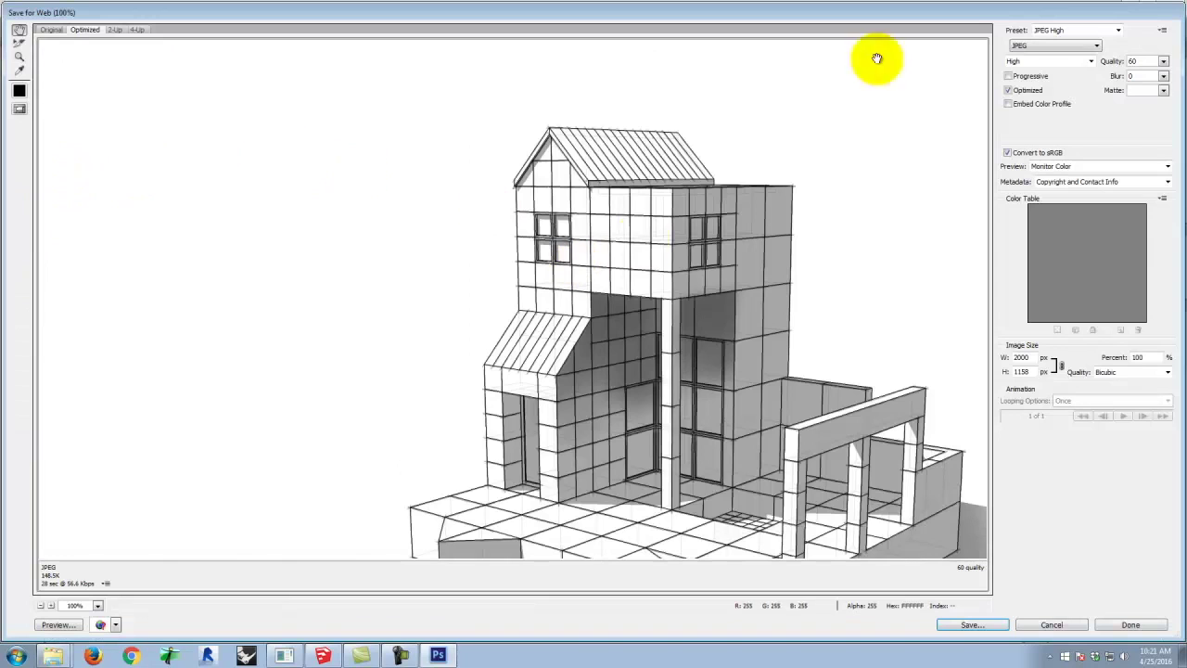
{"action": "left_click", "coordinate": [972, 624]}
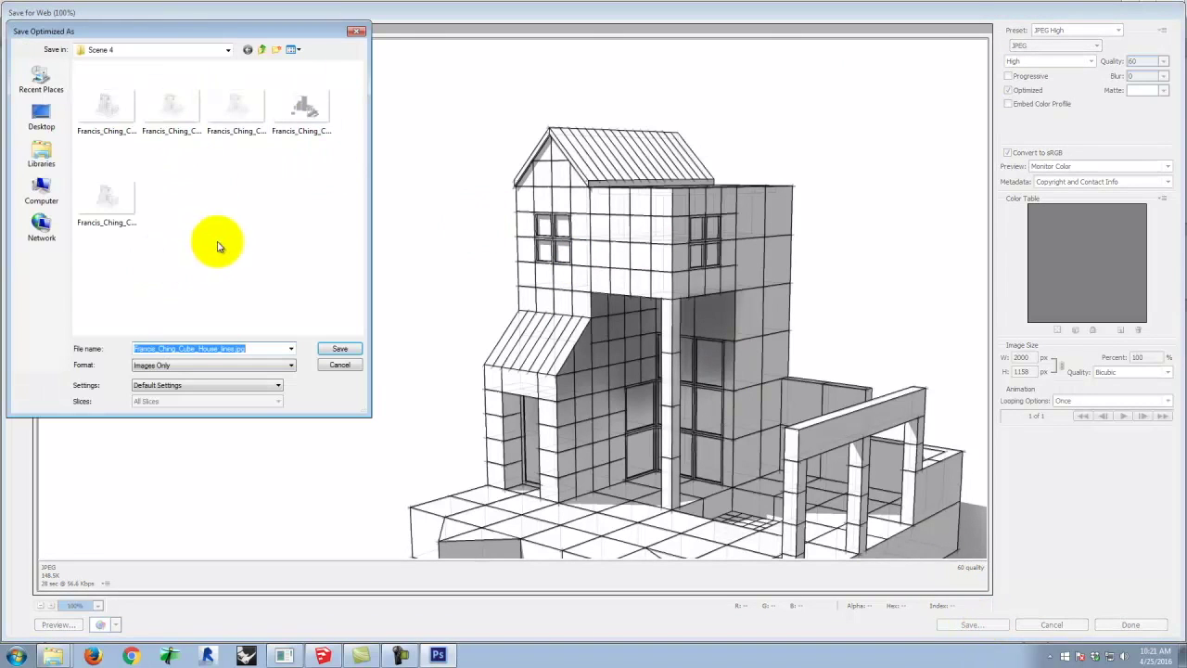
{"action": "left_click", "coordinate": [223, 348]}
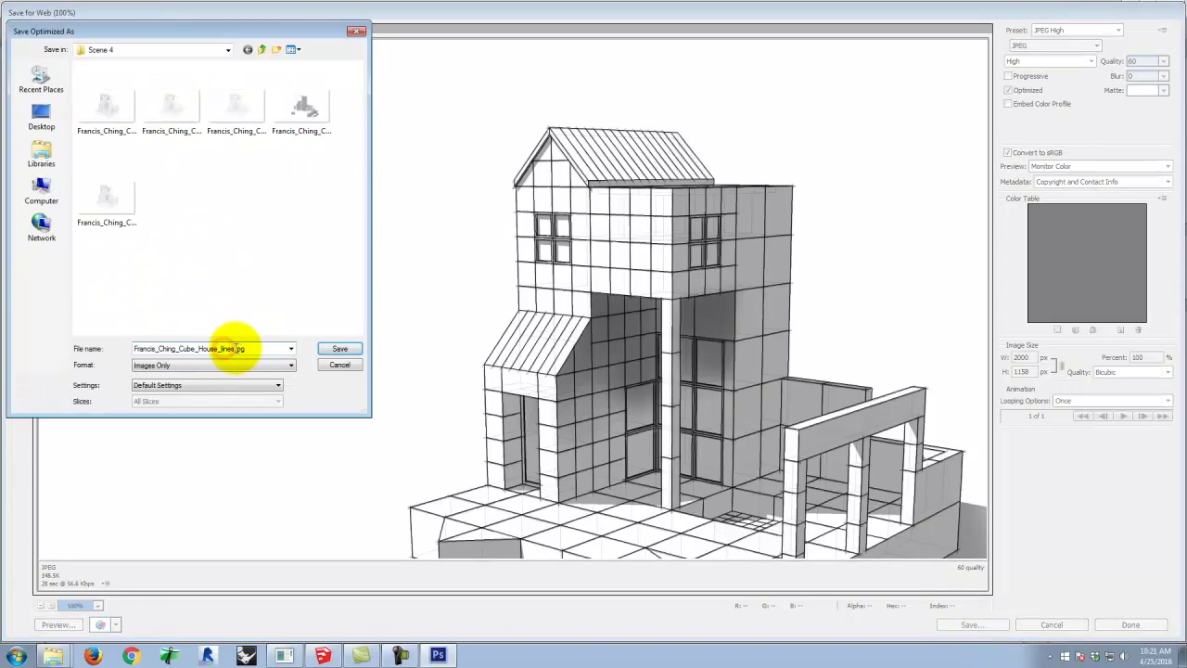
{"action": "left_click_drag", "start_coordinate": [216, 349], "coordinate": [292, 354]}
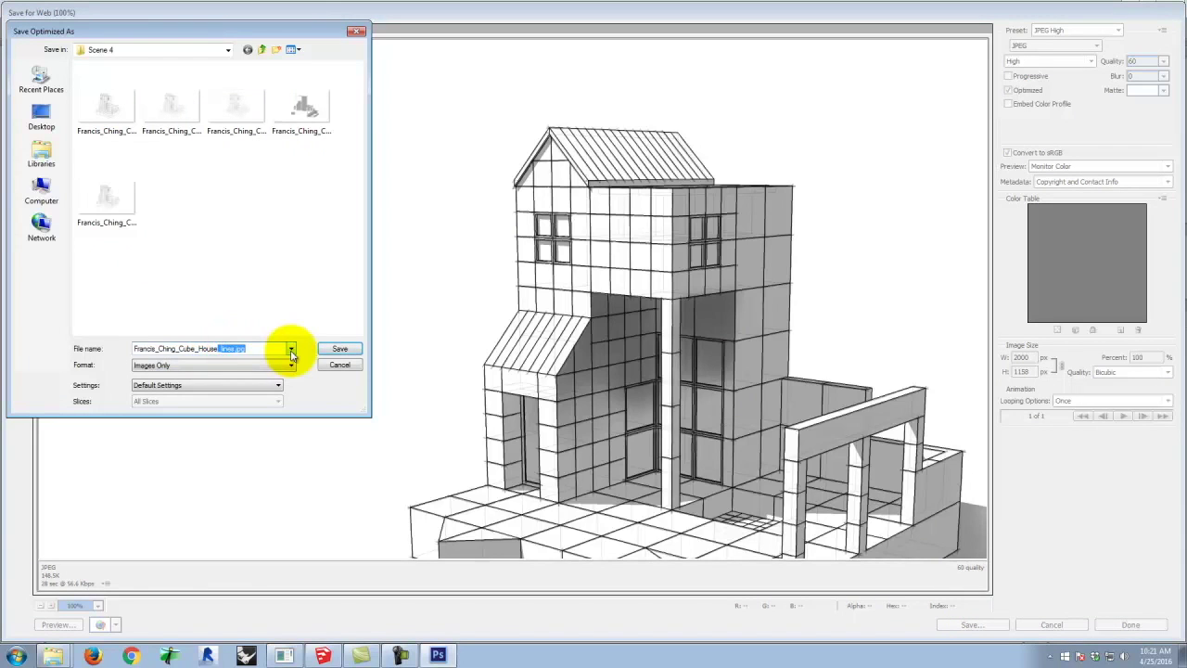
{"action": "key", "text": "BackSpace"}
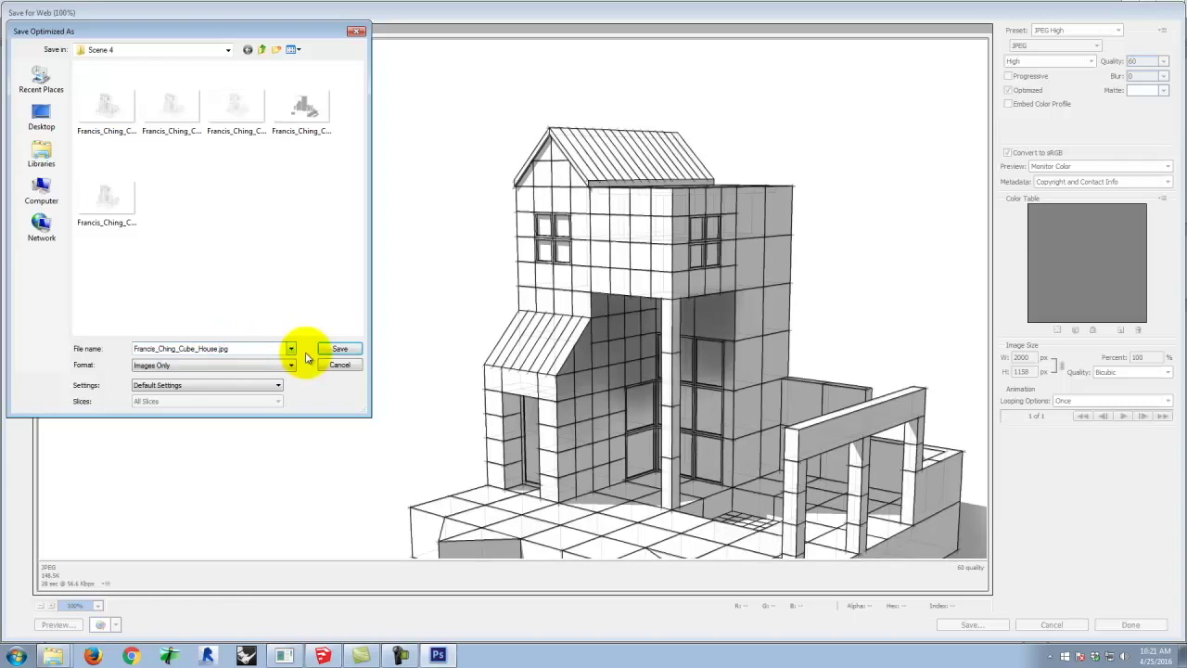
{"action": "left_click", "coordinate": [343, 348]}
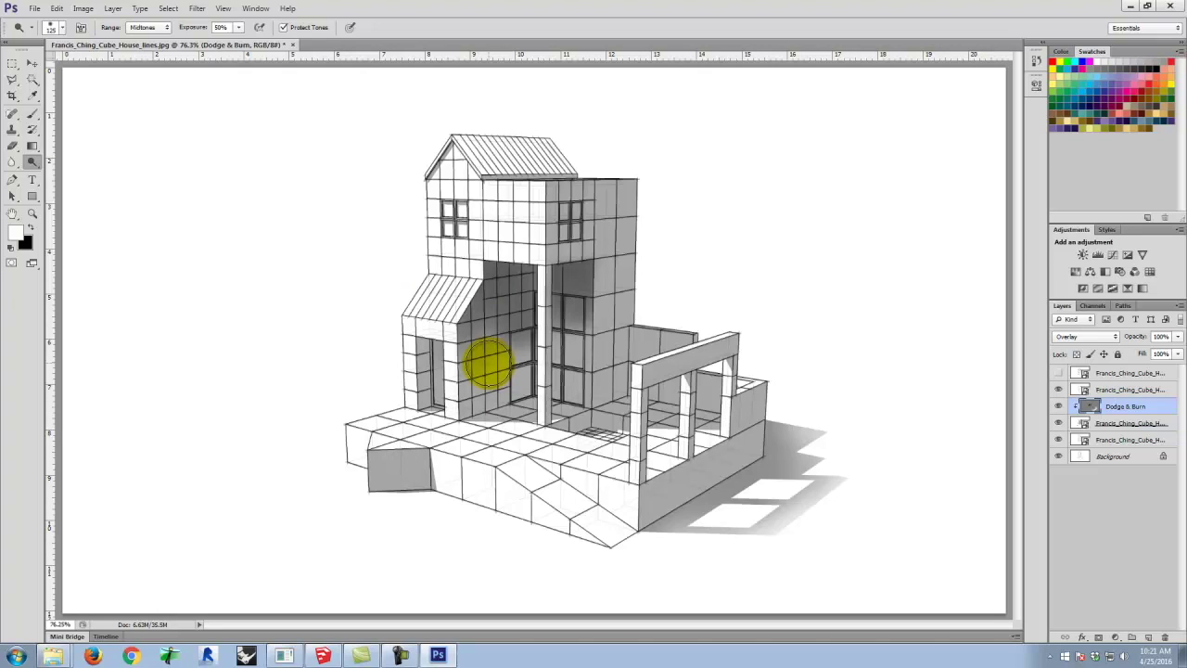
{"action": "left_click", "coordinate": [360, 653]}
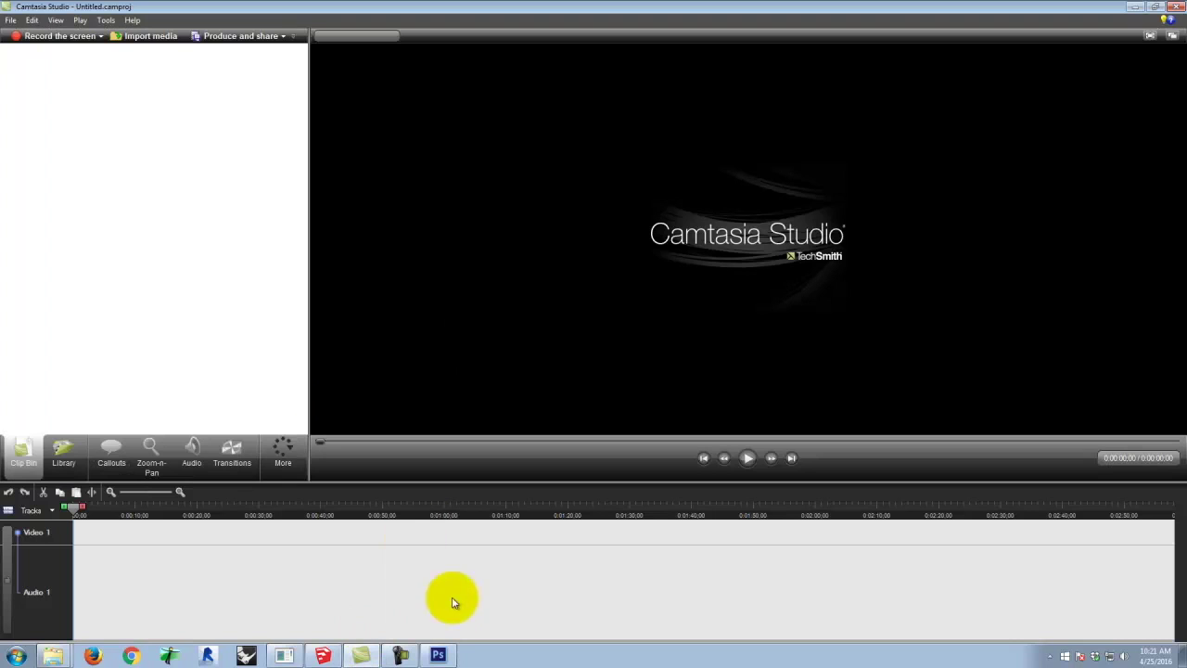
{"action": "left_click", "coordinate": [400, 654]}
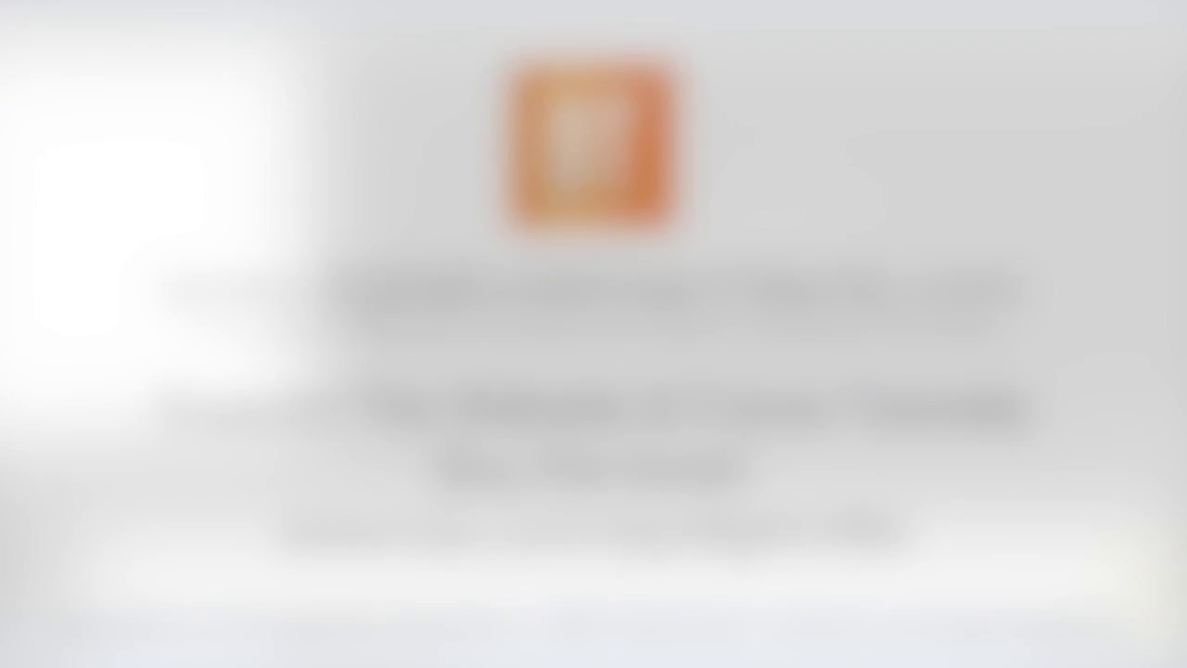